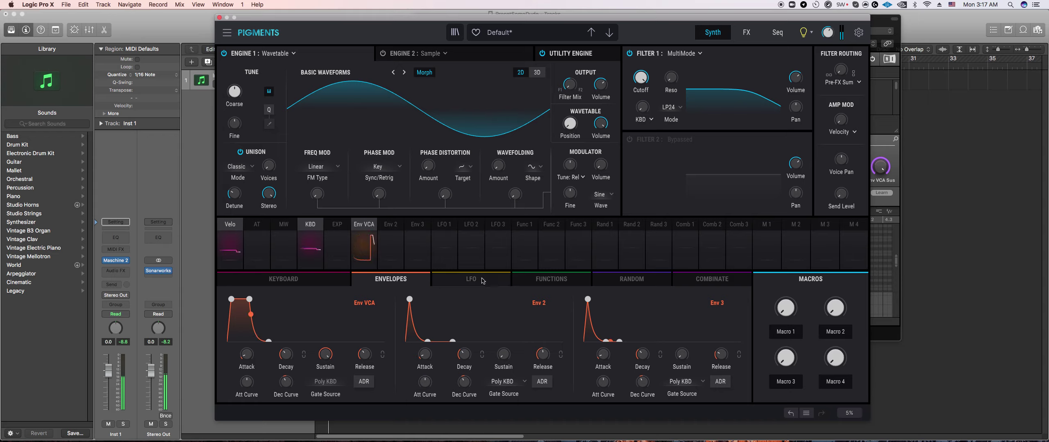
# Step: Set LFO 1's phase to 270° and make it unipolar, with its modulation routings open for editing
pyautogui.click(477, 282)
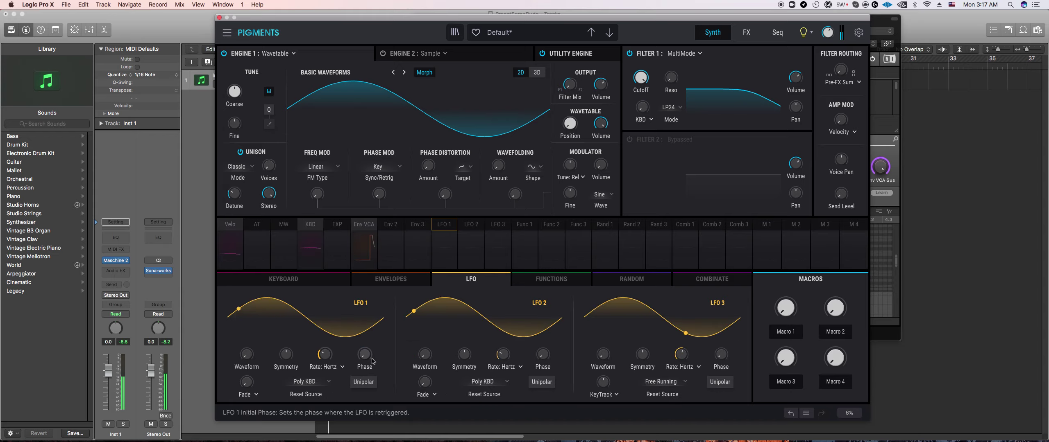
pyautogui.moveTo(374, 349); pyautogui.dragTo(363, 359)
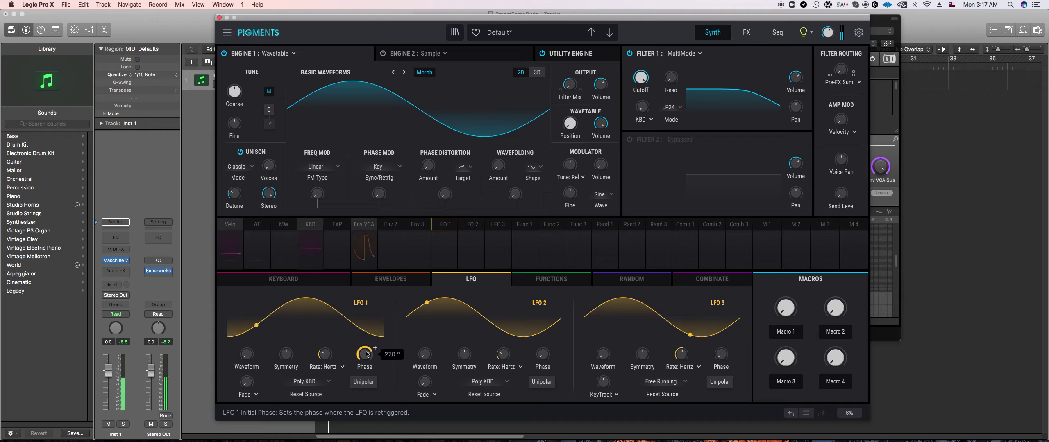
pyautogui.click(446, 226)
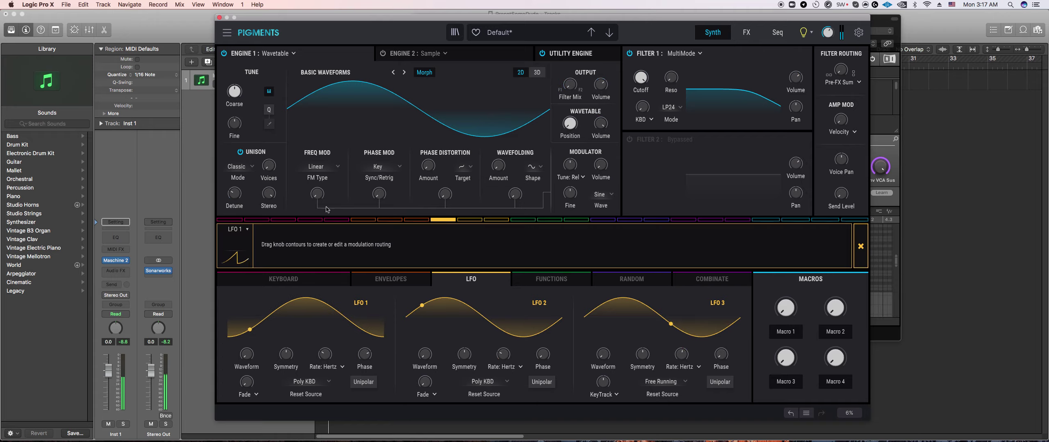
pyautogui.click(364, 381)
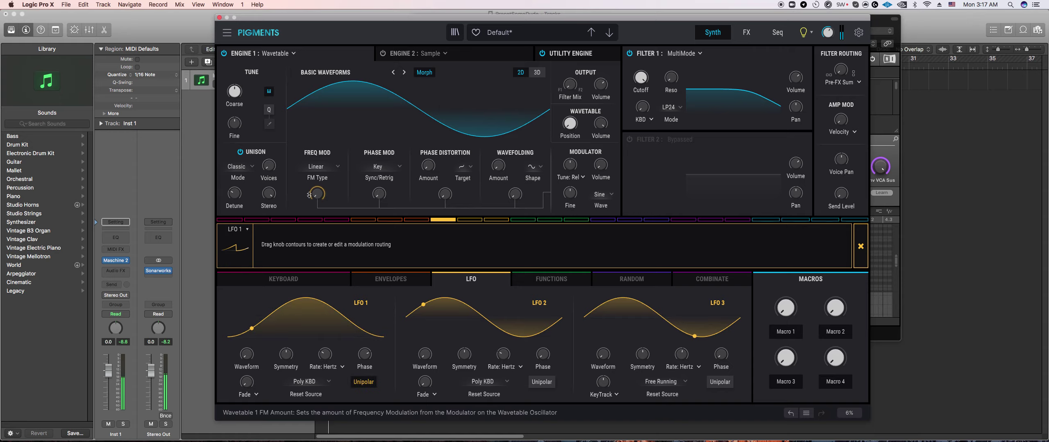
# Step: Route LFO 1 to Engine 1's FM amount at 0.45, wavefolding at 0.19, phase distortion at 0.12, PM amount at 0.33 and phase distortion modulation amount
pyautogui.moveTo(310, 195); pyautogui.dragTo(309, 182)
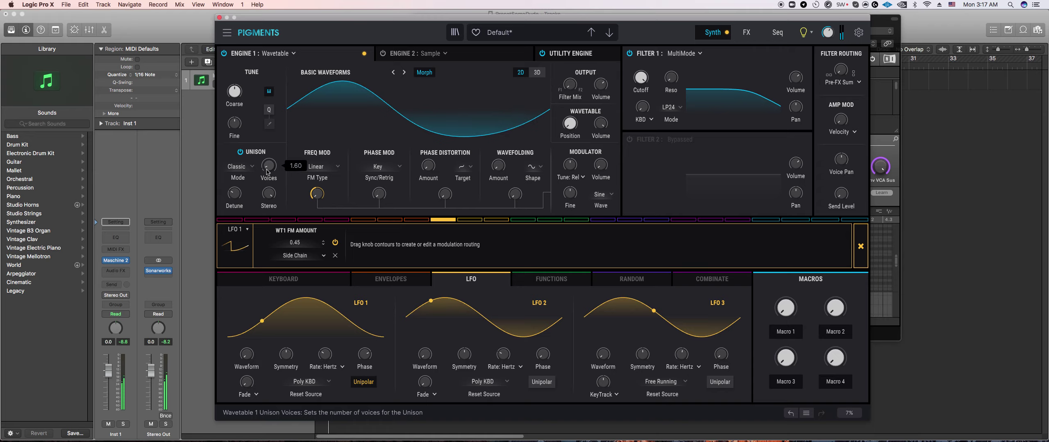
pyautogui.moveTo(492, 166); pyautogui.dragTo(492, 160)
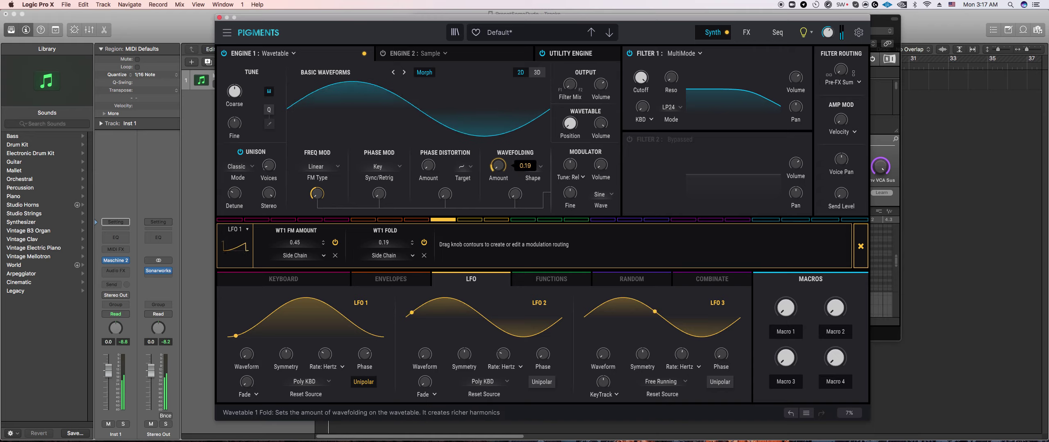
pyautogui.moveTo(428, 166); pyautogui.dragTo(427, 164)
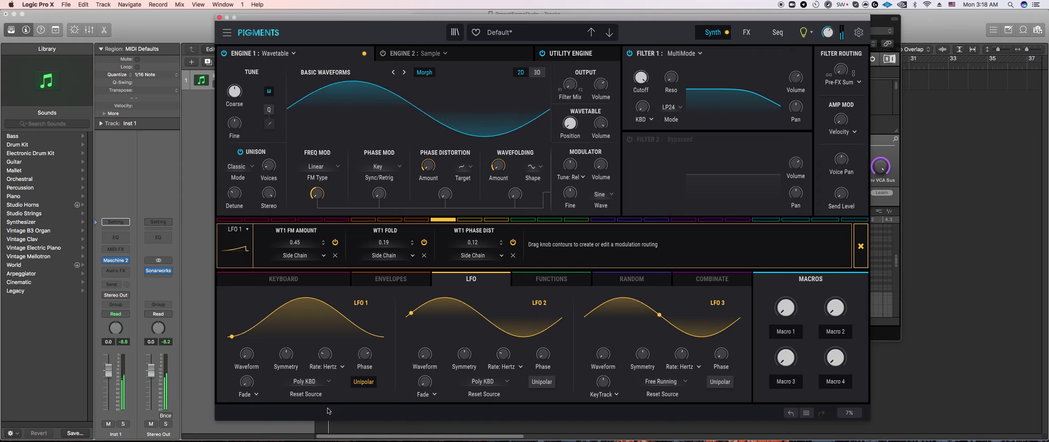
pyautogui.moveTo(378, 194); pyautogui.dragTo(378, 189)
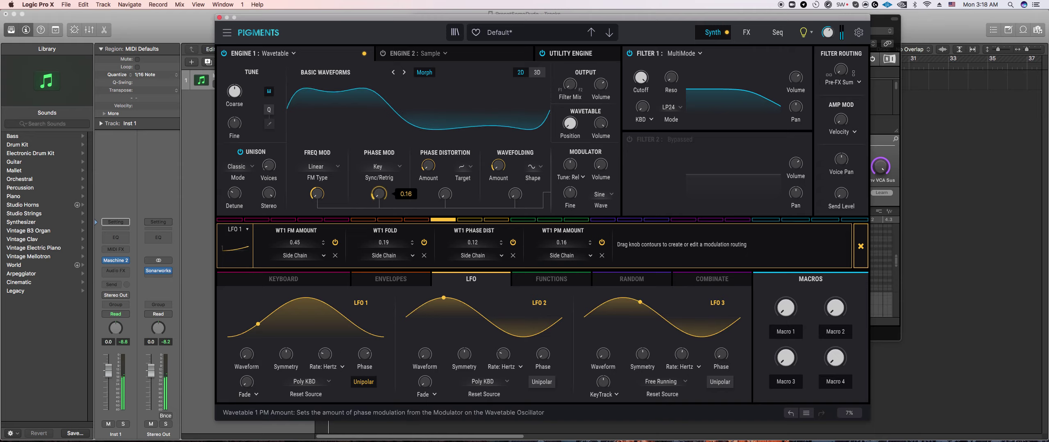
pyautogui.moveTo(439, 200); pyautogui.dragTo(440, 186)
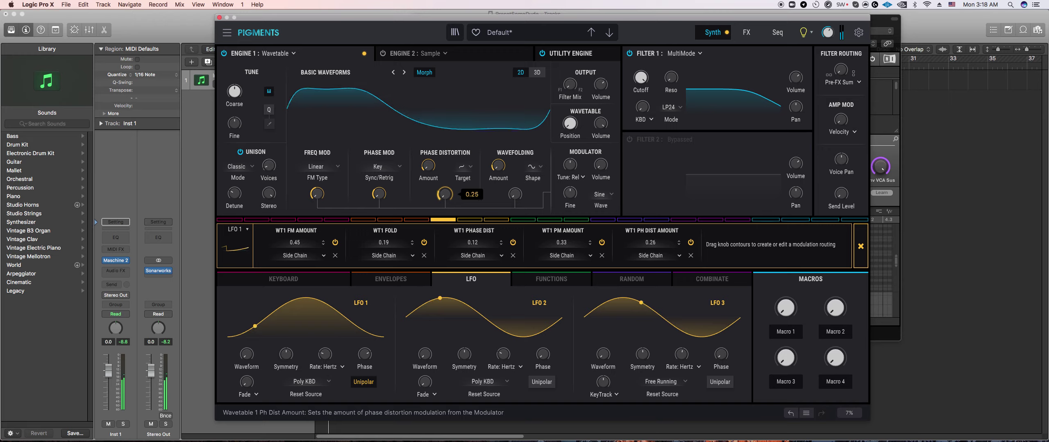
# Step: Set the LFO 1 modulation to 0.35 for wavefolding, 0.41 for the wavefolding modulator amount and 0.46 for the FM amount
pyautogui.moveTo(494, 167)
pyautogui.moveTo(494, 164); pyautogui.dragTo(493, 159)
pyautogui.moveTo(510, 198); pyautogui.dragTo(509, 191)
pyautogui.moveTo(316, 193); pyautogui.dragTo(316, 192)
# Step: Lower Engine 1's coarse pitch to -12 semitones and modulate it from LFO 1 by -0.12
pyautogui.moveTo(234, 91)
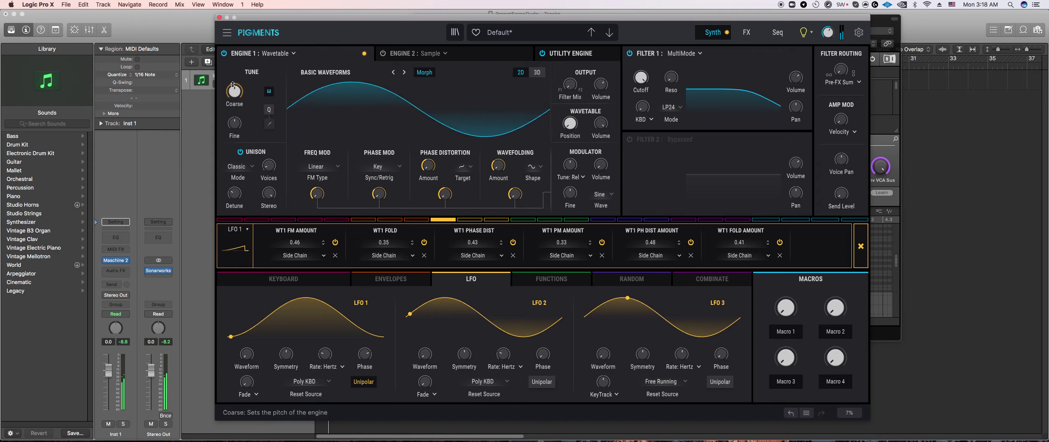
pyautogui.moveTo(235, 91); pyautogui.dragTo(234, 92)
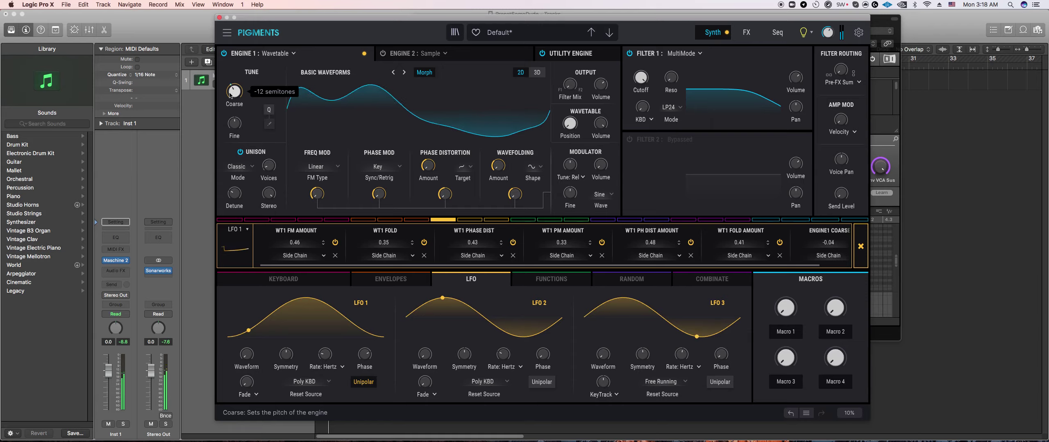
pyautogui.moveTo(230, 83)
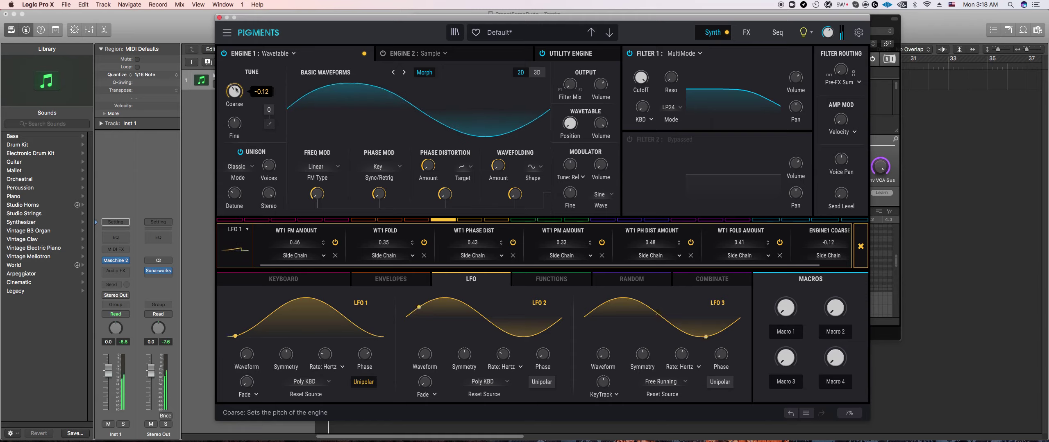
# Step: Set the Env VCA attack to 27.2 ms and Engine 1's unison voices to 1.00
pyautogui.click(396, 283)
pyautogui.moveTo(246, 355); pyautogui.dragTo(248, 357)
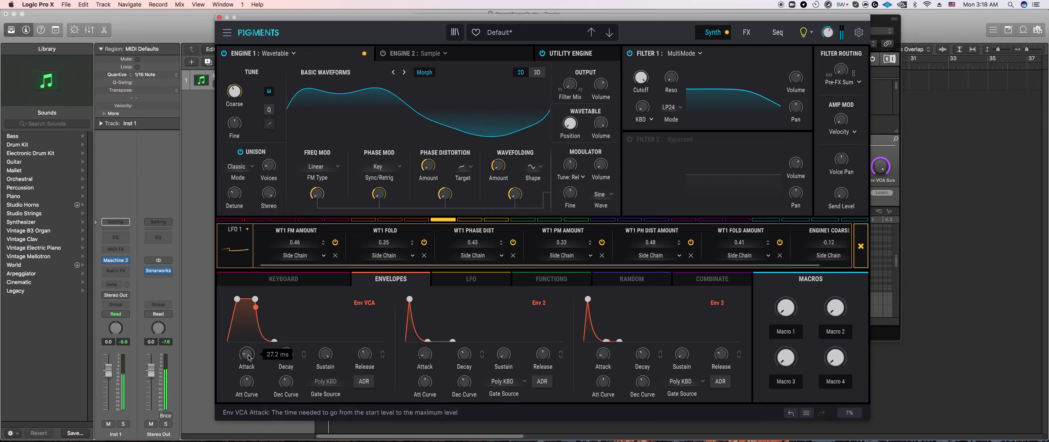
pyautogui.moveTo(269, 166); pyautogui.dragTo(268, 176)
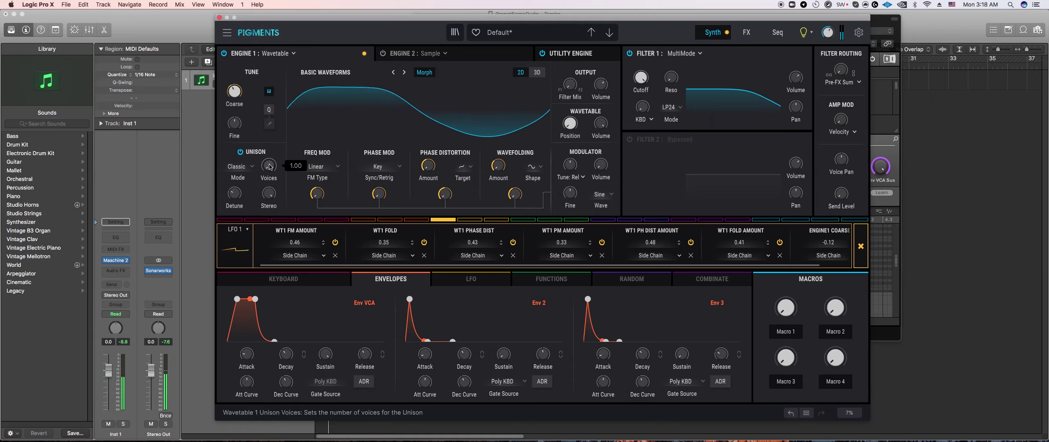
# Step: Lower Filter 1's cutoff and route LFO 1 to the filter's cutoff and resonance
pyautogui.moveTo(671, 78); pyautogui.dragTo(671, 55)
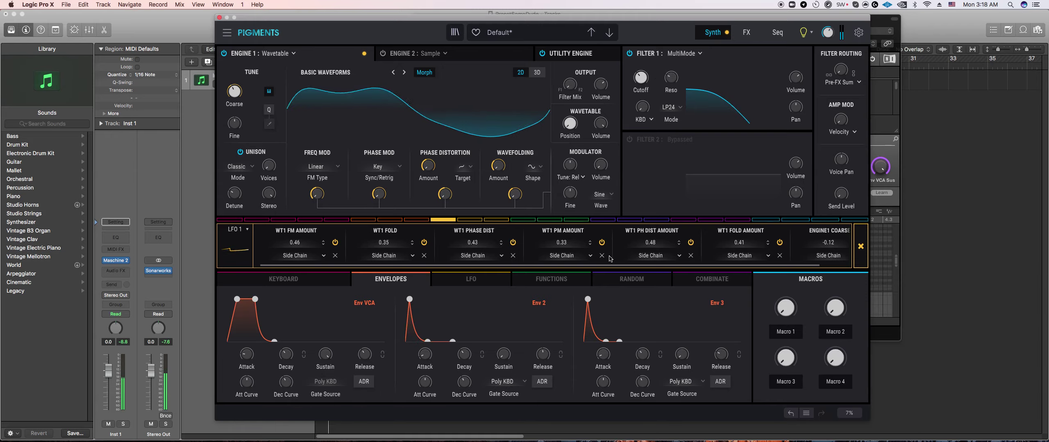
pyautogui.click(457, 283)
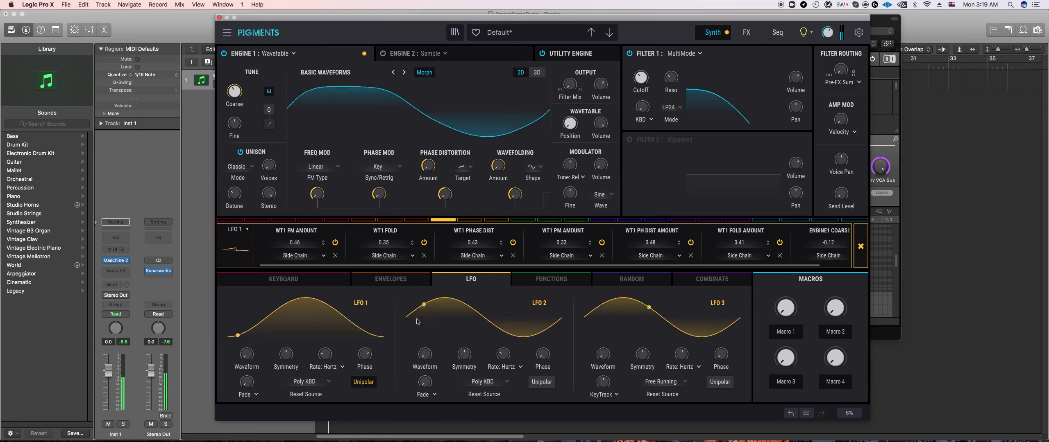
pyautogui.moveTo(640, 76)
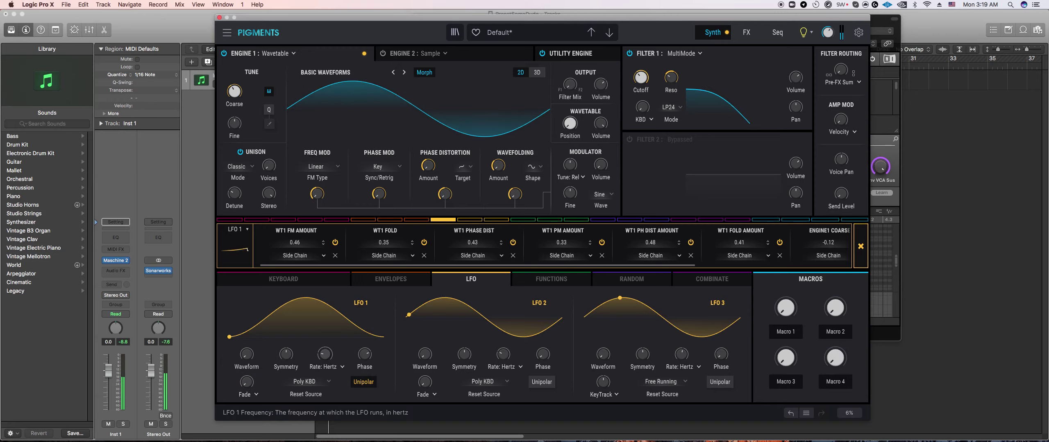
# Step: Set LFO 1's rate to 0.537 Hz and adjust Engine 1's unison voices
pyautogui.scroll(3, 328, 357)
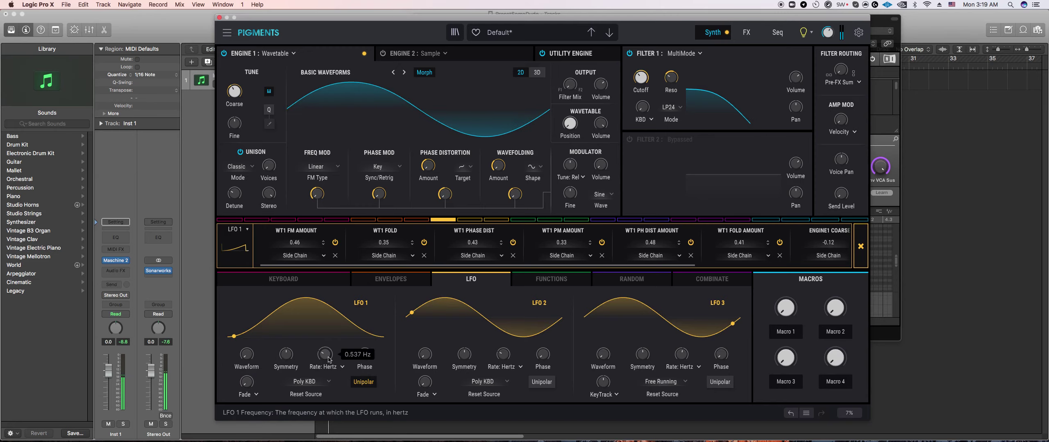
pyautogui.click(387, 283)
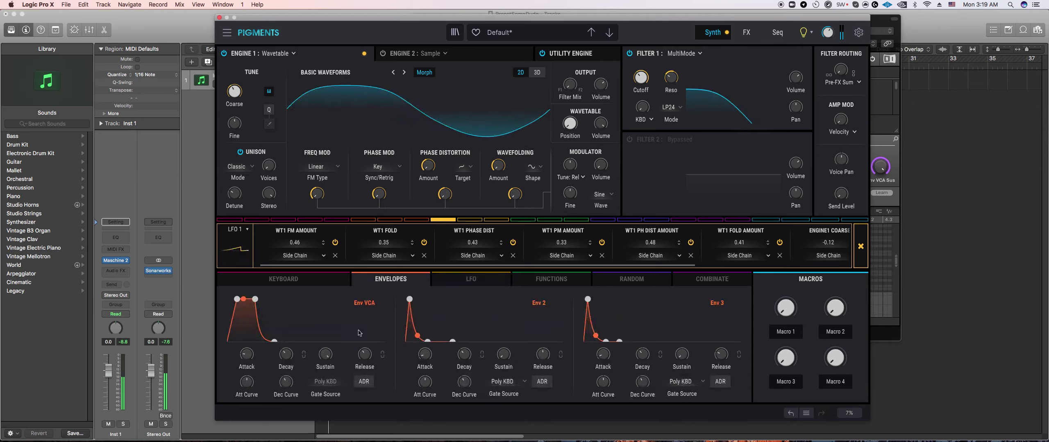
pyautogui.click(485, 282)
pyautogui.moveTo(327, 359)
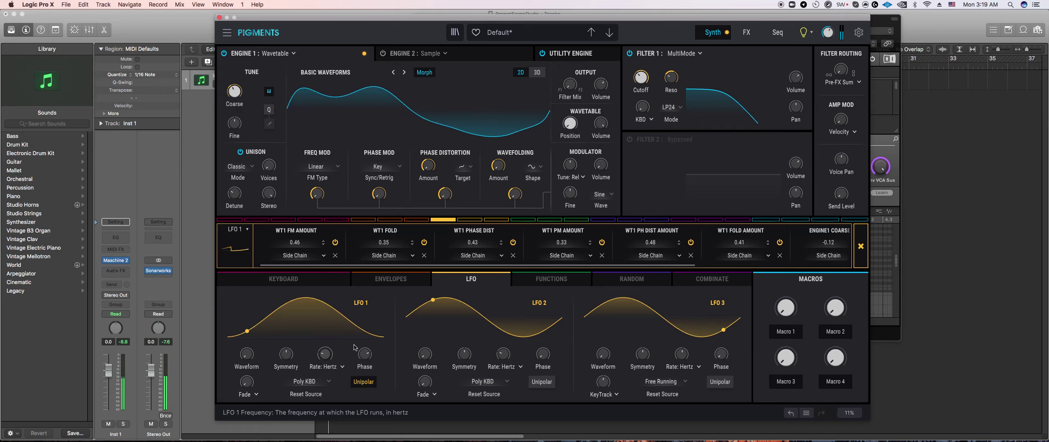
pyautogui.moveTo(271, 172)
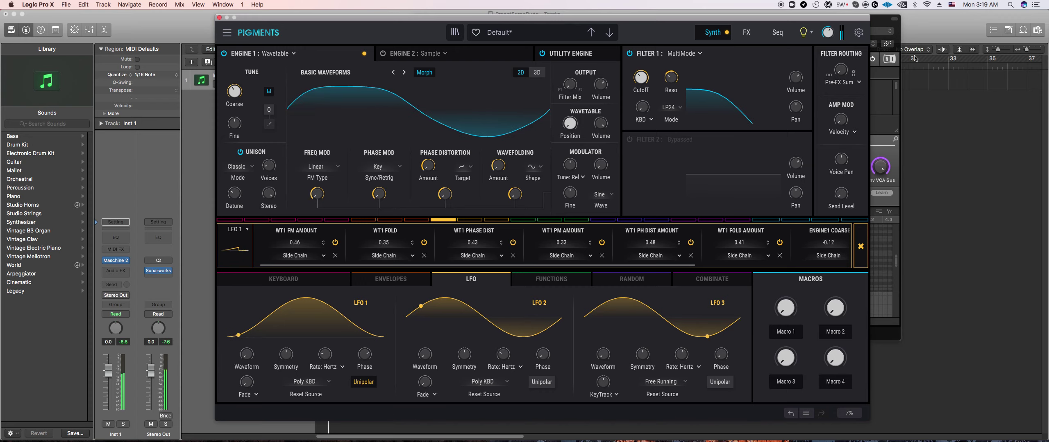
# Step: Switch to Maschine 2, set the pattern length to 1:0:0 and record a four-note Pigments pattern
pyautogui.click(880, 24)
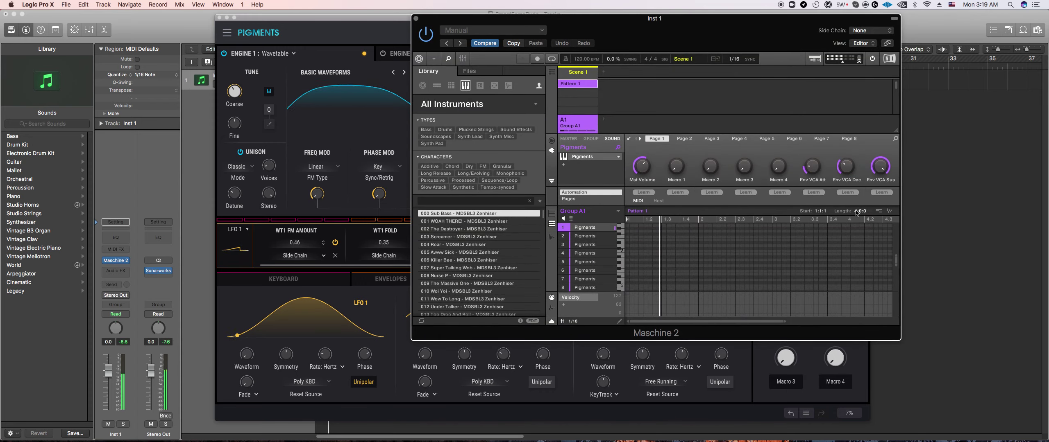
pyautogui.moveTo(856, 212); pyautogui.dragTo(856, 229)
pyautogui.press('r')
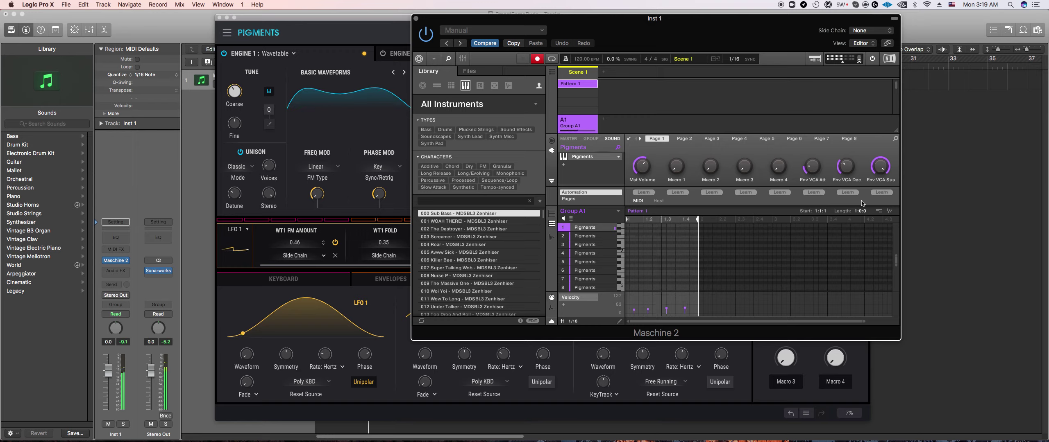
pyautogui.press('r')
# Step: Shift the recorded notes slightly forward in time so that they sit evenly on the off-beats of the pattern
pyautogui.scroll(-3, 651, 267)
pyautogui.moveTo(653, 271); pyautogui.dragTo(657, 271)
pyautogui.click(671, 271)
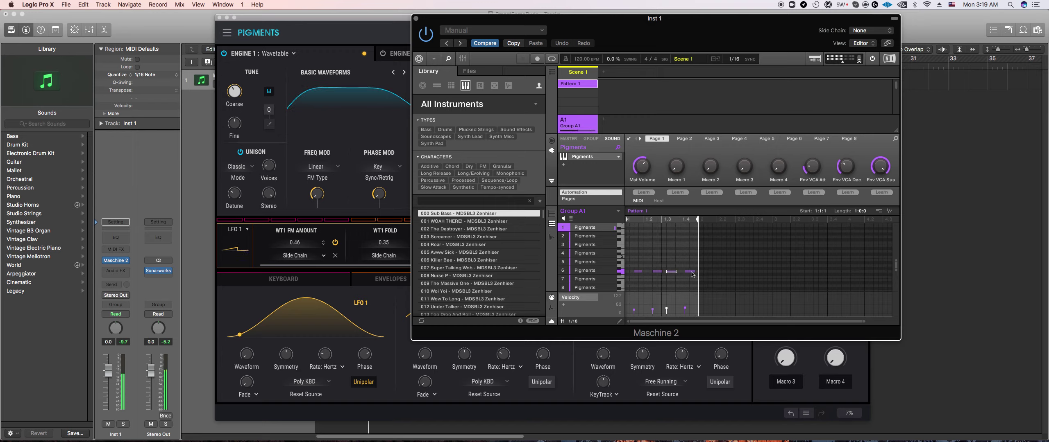
pyautogui.moveTo(690, 272); pyautogui.dragTo(695, 271)
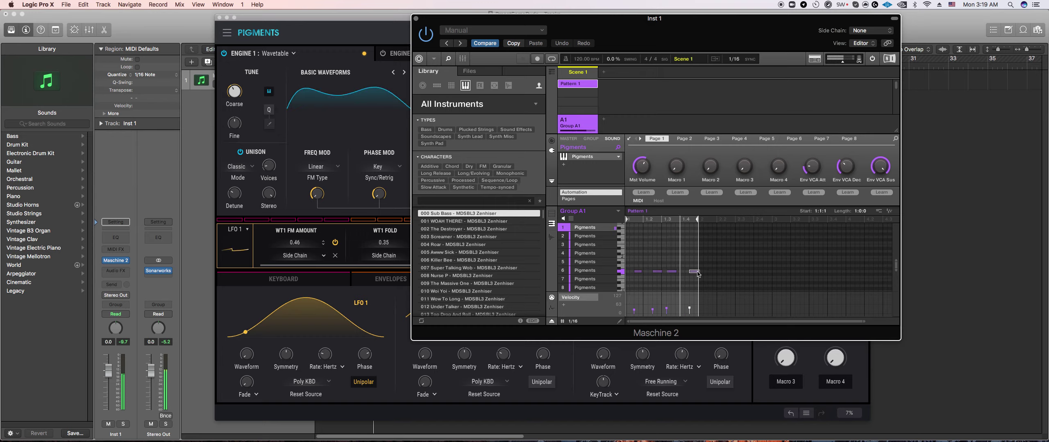
pyautogui.click(673, 271)
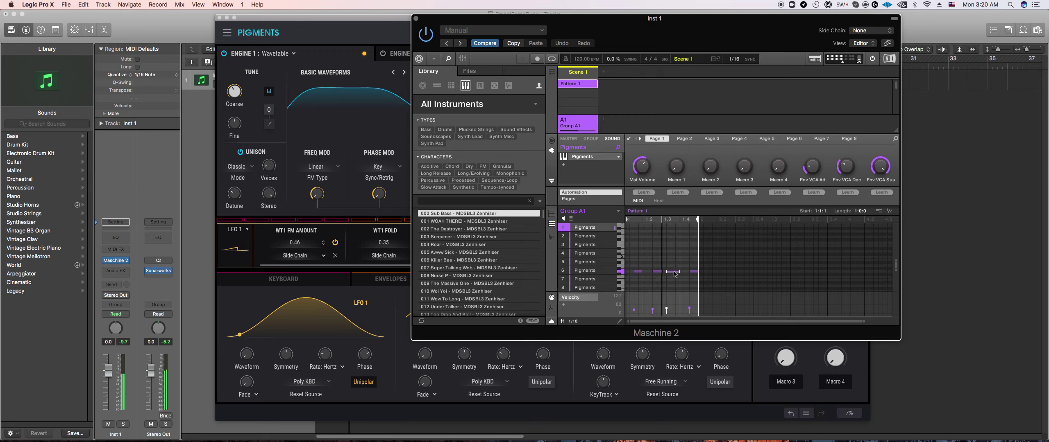
pyautogui.moveTo(669, 272); pyautogui.dragTo(674, 272)
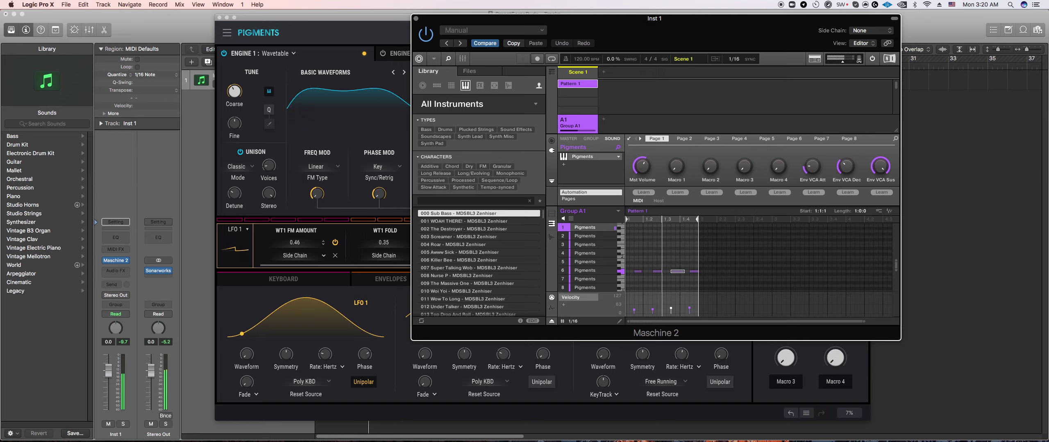
pyautogui.click(638, 272)
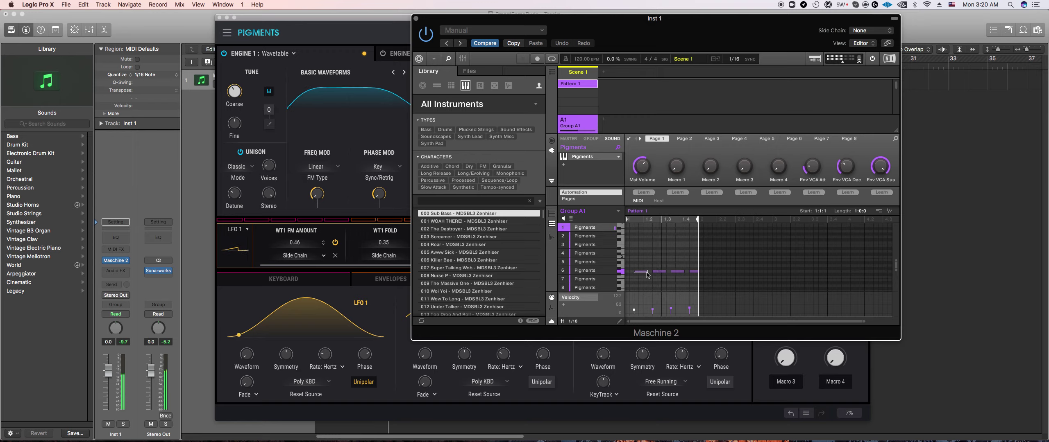
# Step: Switch back to Pigments and shape Function 1 as a flat top that falls to level 0 at time 0.349
pyautogui.click(390, 419)
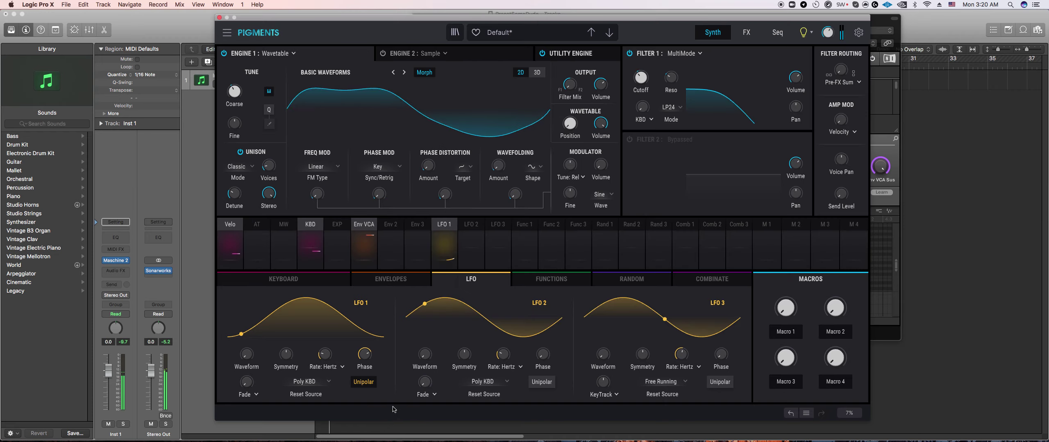
pyautogui.click(551, 279)
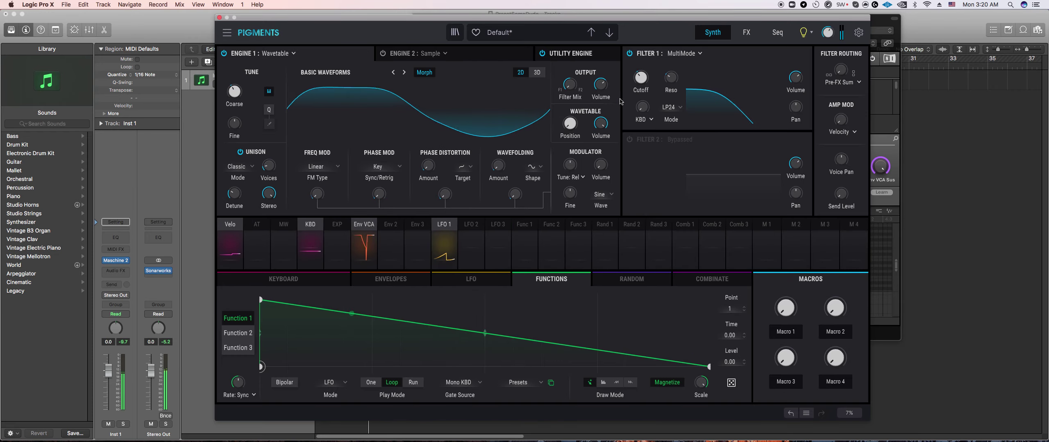
pyautogui.moveTo(374, 317); pyautogui.dragTo(361, 291)
pyautogui.moveTo(416, 351); pyautogui.dragTo(417, 367)
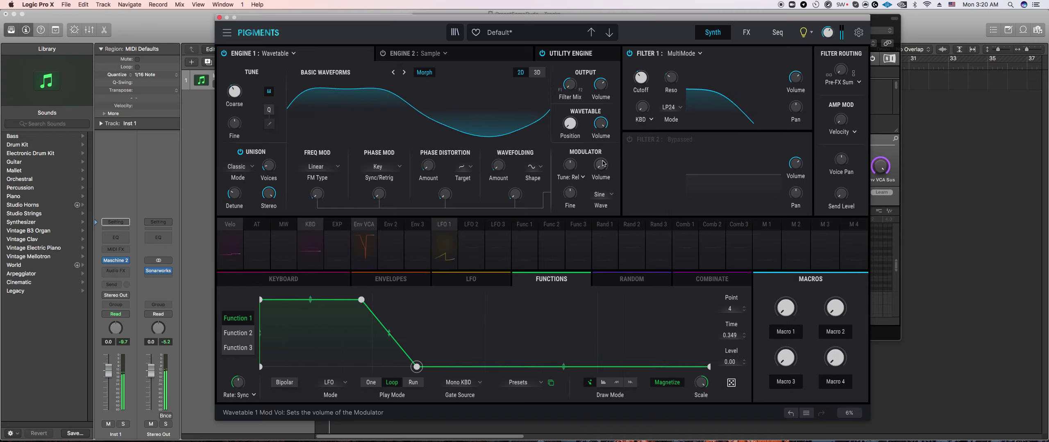
# Step: Route Function 1 to Engine 1's output volume and lower the base volume
pyautogui.click(521, 234)
pyautogui.moveTo(602, 81); pyautogui.dragTo(598, 105)
pyautogui.moveTo(596, 78); pyautogui.dragTo(600, 94)
# Step: Extend Function 1's flat top and move the end of its fall to time 0.563
pyautogui.moveTo(363, 301); pyautogui.dragTo(401, 301)
pyautogui.moveTo(416, 367); pyautogui.dragTo(531, 393)
pyautogui.moveTo(400, 299); pyautogui.dragTo(464, 301)
pyautogui.moveTo(541, 372); pyautogui.dragTo(515, 381)
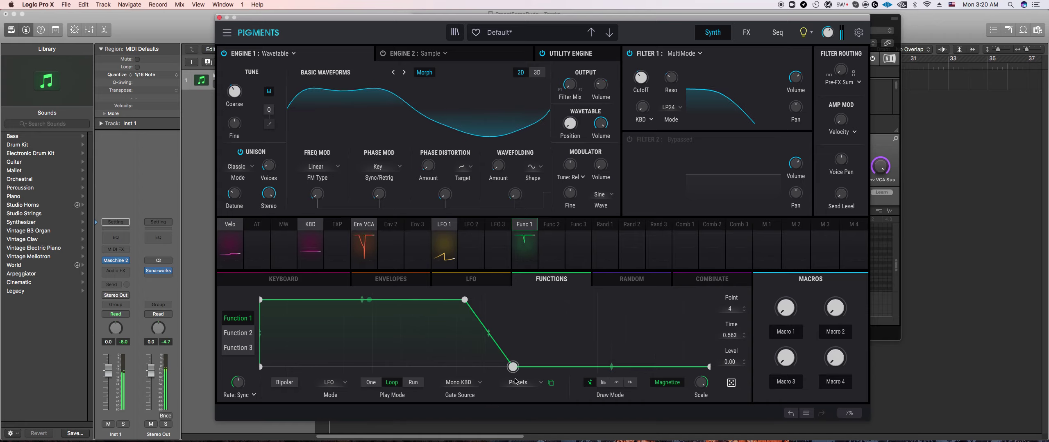
# Step: Remove Function 1's upper plateau point and reshape the line into a convex curve falling to level 0 at time 0.500
pyautogui.doubleClick(464, 299)
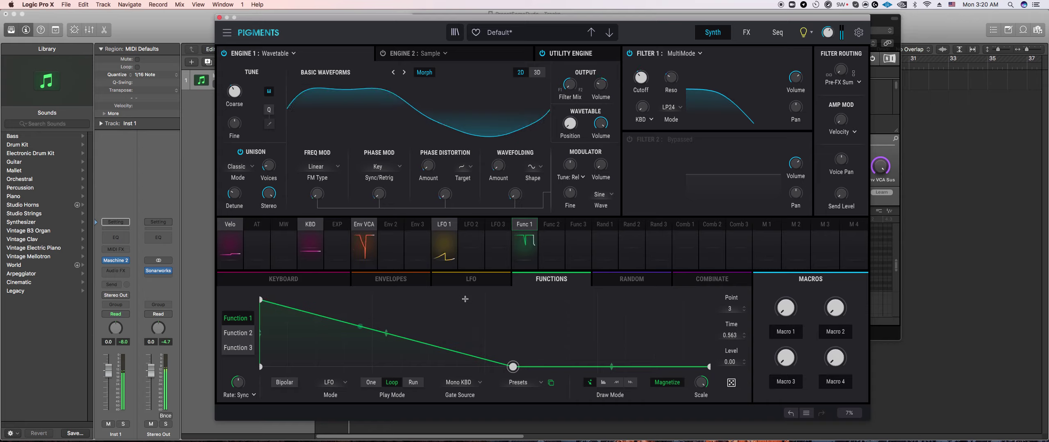
pyautogui.moveTo(391, 334); pyautogui.dragTo(386, 301)
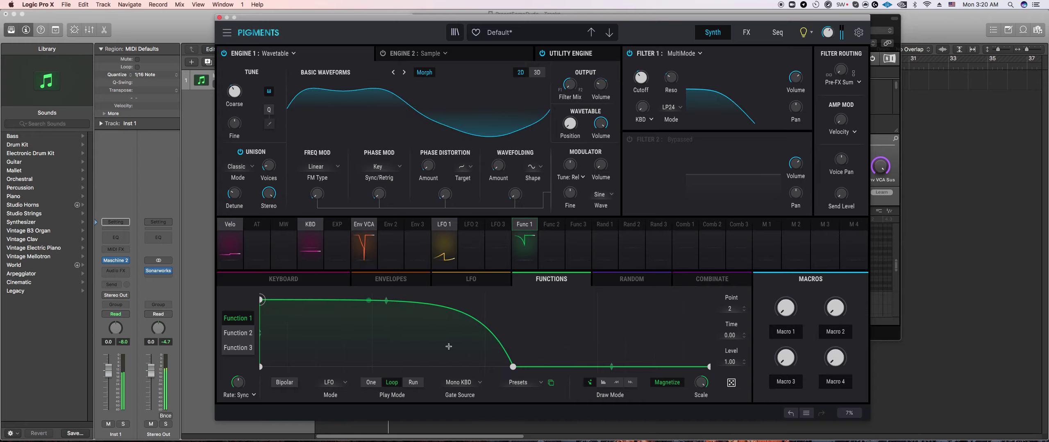
pyautogui.moveTo(512, 367); pyautogui.dragTo(486, 367)
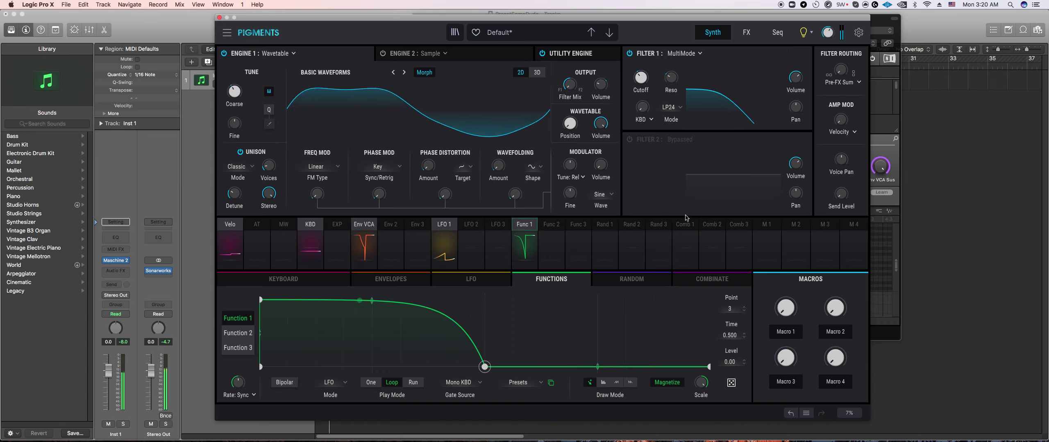
# Step: Flatten Function 1 to level 0 by removing its raised starting point
pyautogui.click(885, 152)
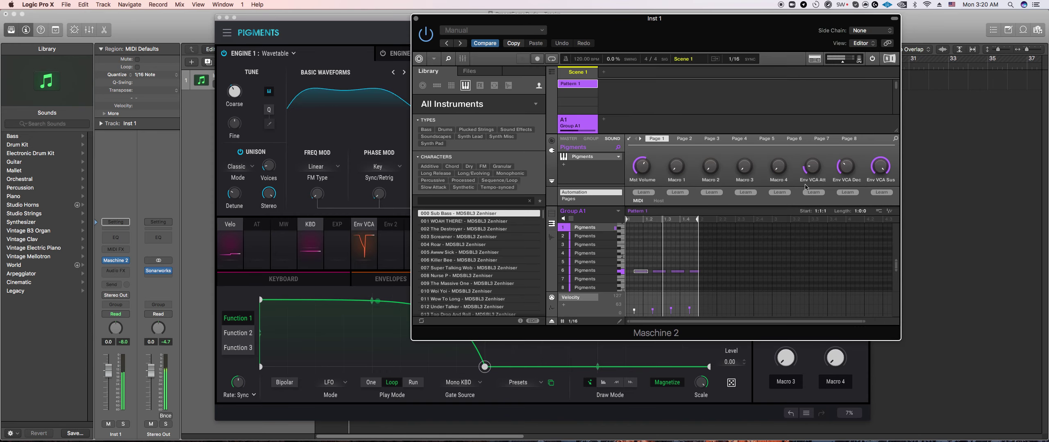
pyautogui.rightClick(260, 299)
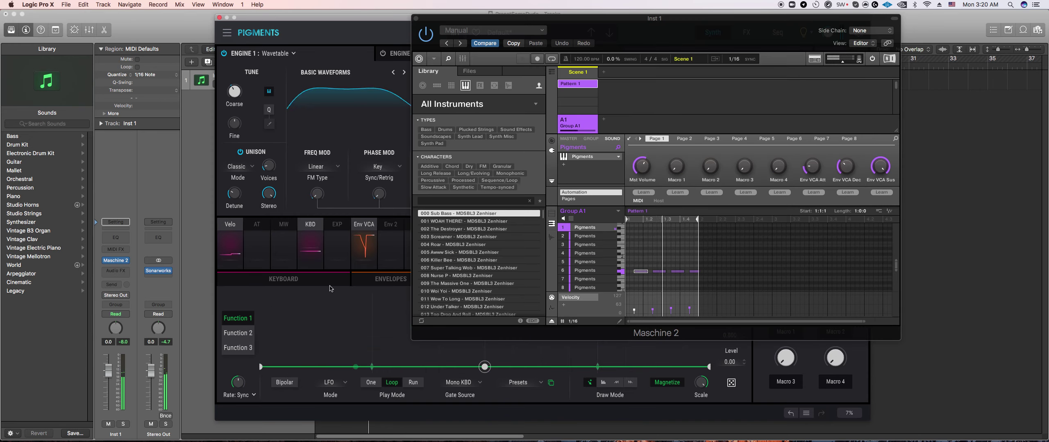
pyautogui.press('v')
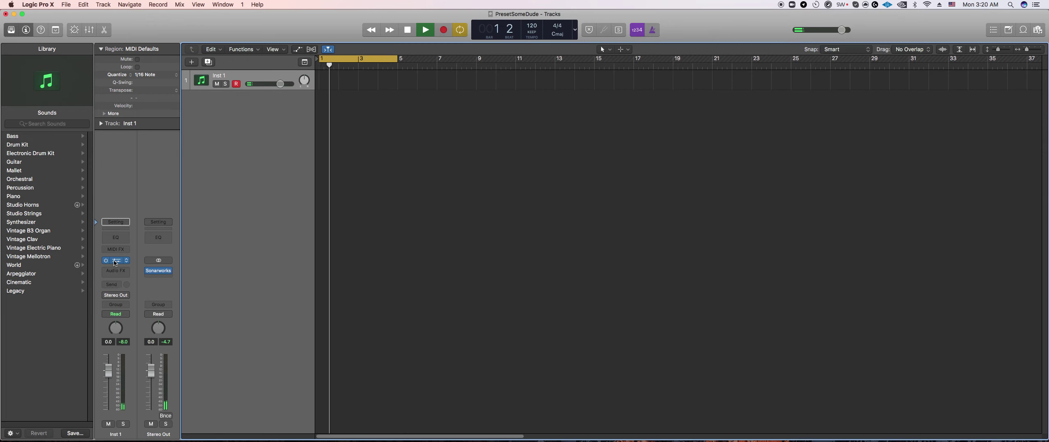
pyautogui.press('v')
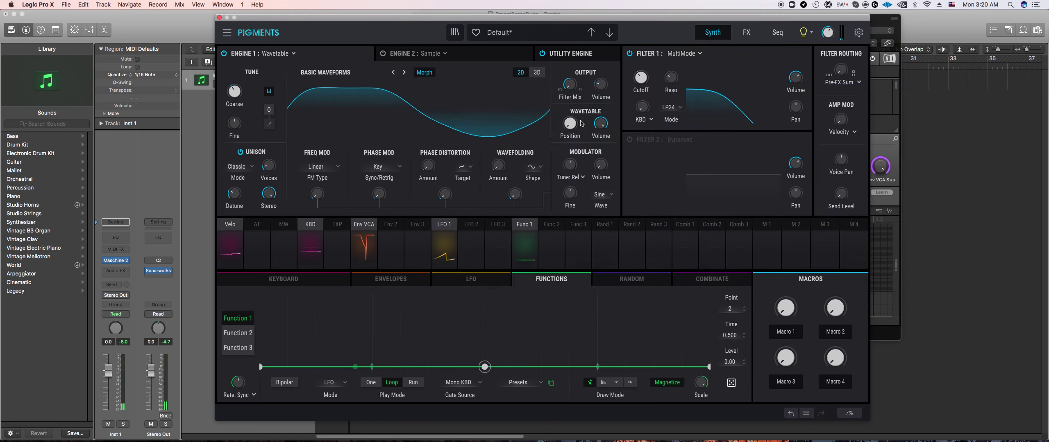
# Step: Remove Function 1's routing to Engine 1's output volume and set that volume to -3.39 dB
pyautogui.moveTo(597, 87); pyautogui.dragTo(597, 77)
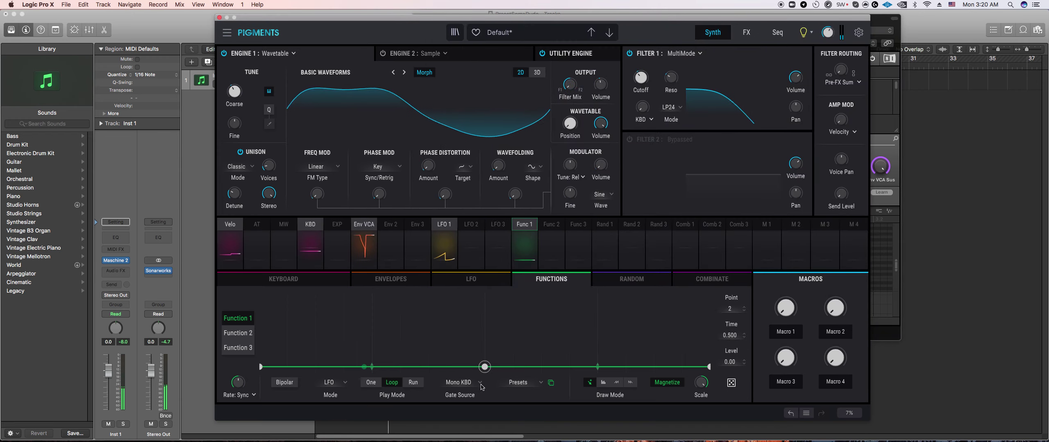
pyautogui.click(524, 266)
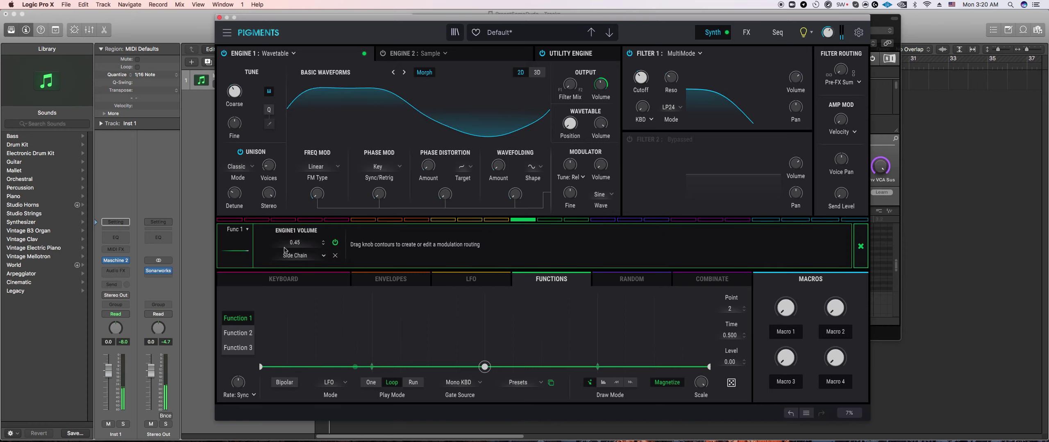
pyautogui.click(336, 256)
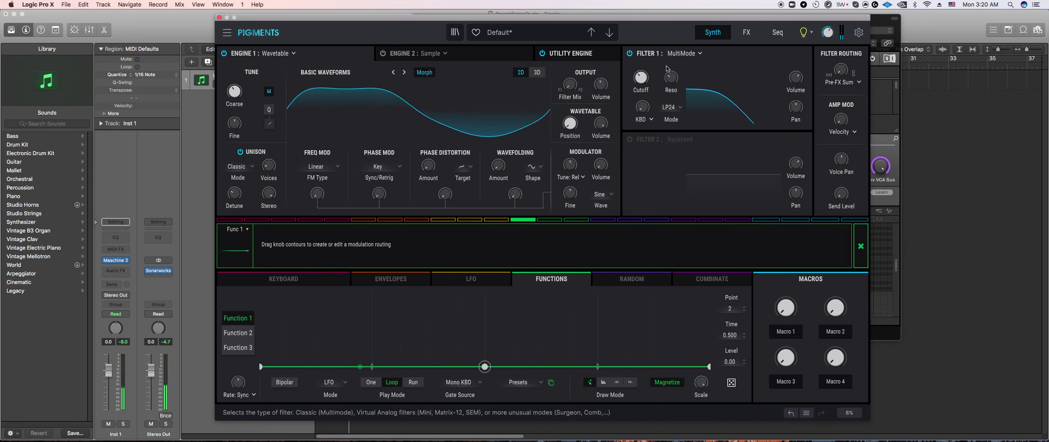
pyautogui.moveTo(600, 84)
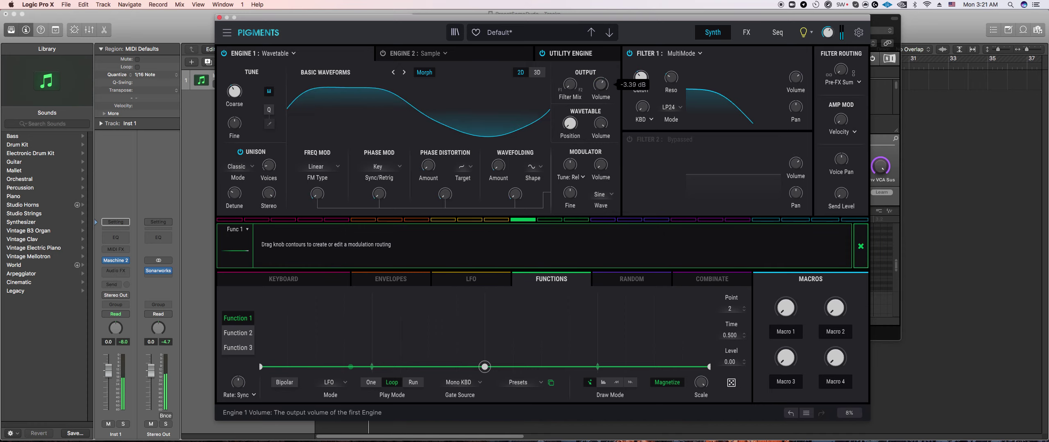
pyautogui.moveTo(268, 165)
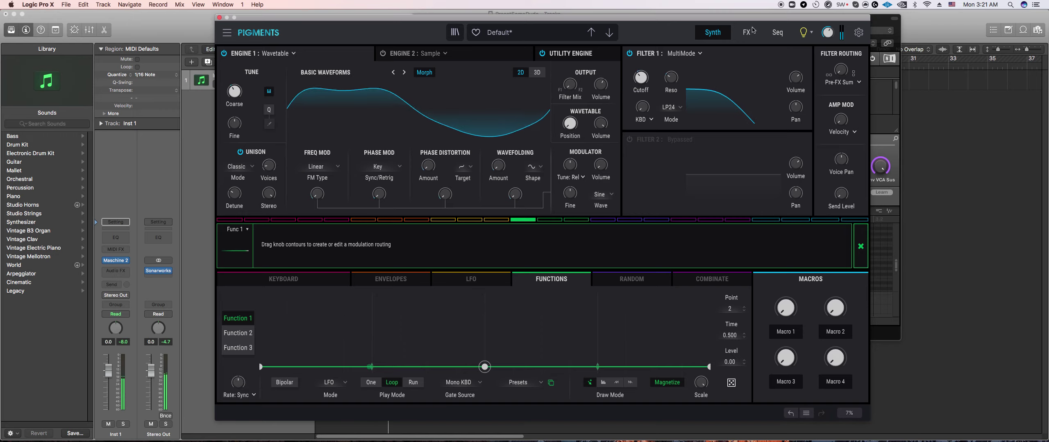
# Step: Shorten the decay of the reverb in FX A and adjust its size and dry/wet mix
pyautogui.click(745, 35)
pyautogui.click(366, 74)
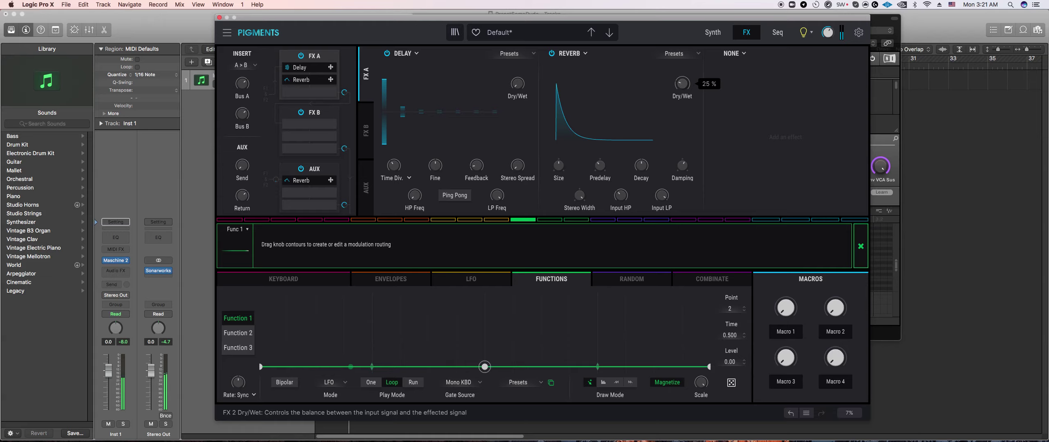
pyautogui.moveTo(682, 84); pyautogui.dragTo(682, 80)
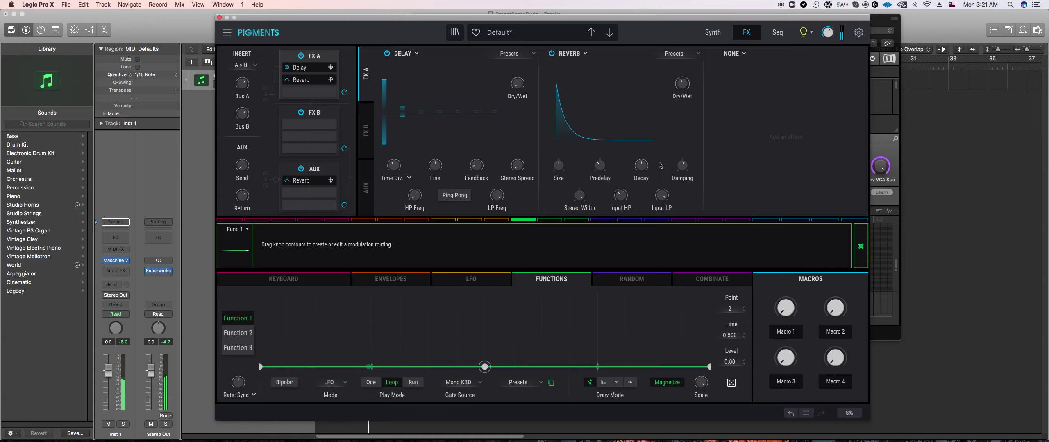
pyautogui.moveTo(641, 165); pyautogui.dragTo(641, 205)
pyautogui.moveTo(558, 166); pyautogui.dragTo(558, 150)
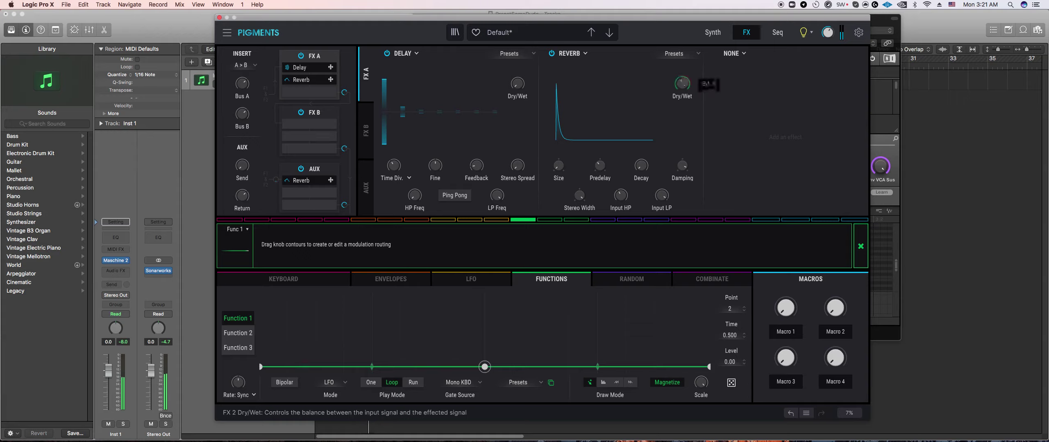
# Step: Adjust the time division and feedback of the delay in FX A
pyautogui.moveTo(518, 92)
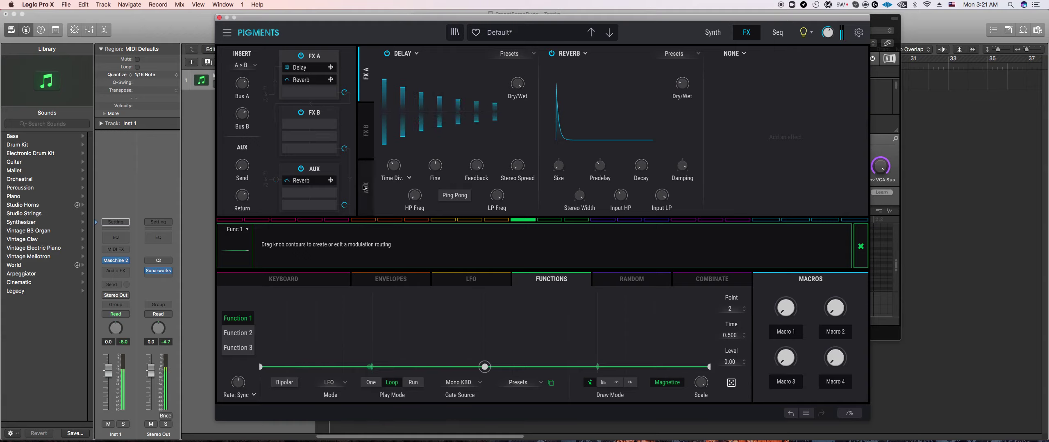
pyautogui.moveTo(394, 165); pyautogui.dragTo(395, 182)
pyautogui.moveTo(476, 166)
pyautogui.mouseDown()
pyautogui.moveTo(476, 175)
pyautogui.moveTo(476, 152)
pyautogui.moveTo(517, 148)
pyautogui.moveTo(482, 164)
pyautogui.mouseUp()
pyautogui.moveTo(393, 166); pyautogui.dragTo(394, 157)
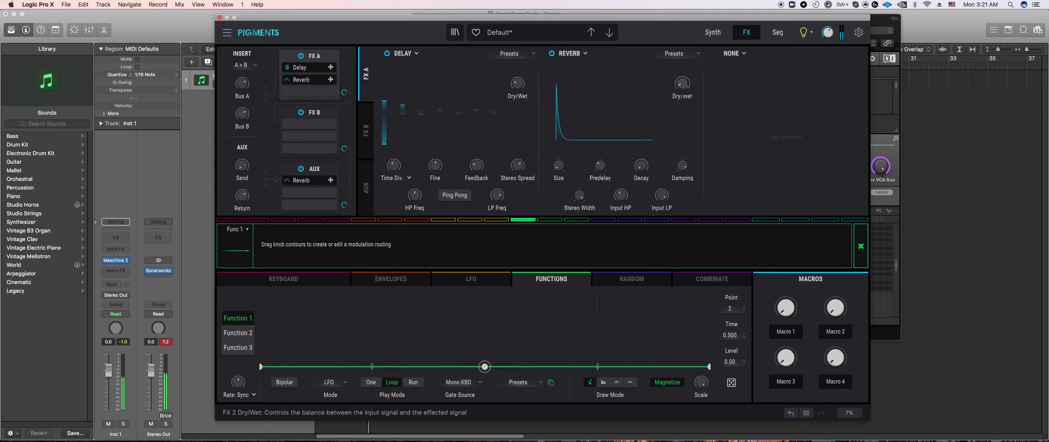
# Step: Load a Chorus into the empty third slot of FX A and bypass it
pyautogui.click(733, 57)
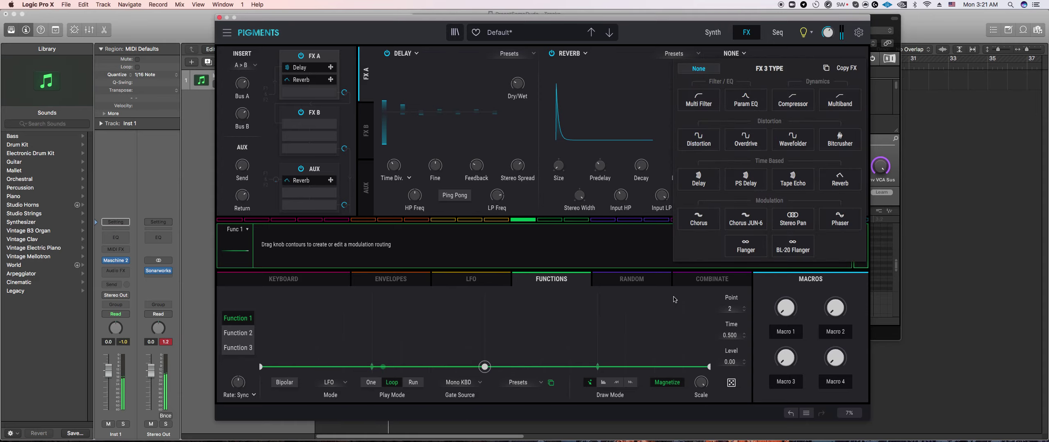
pyautogui.click(698, 219)
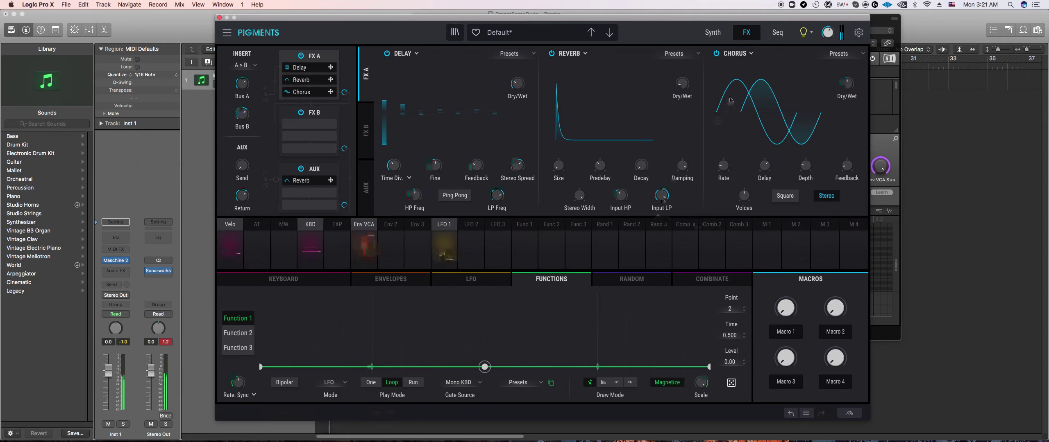
pyautogui.click(716, 53)
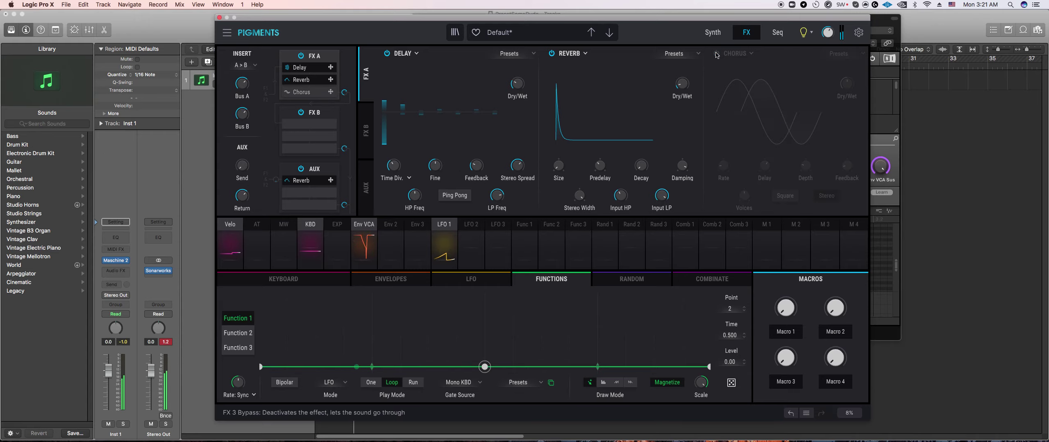
# Step: Switch to the second sound's Pigments instance and lower Engine 1's coarse tuning
pyautogui.click(219, 17)
pyautogui.click(628, 139)
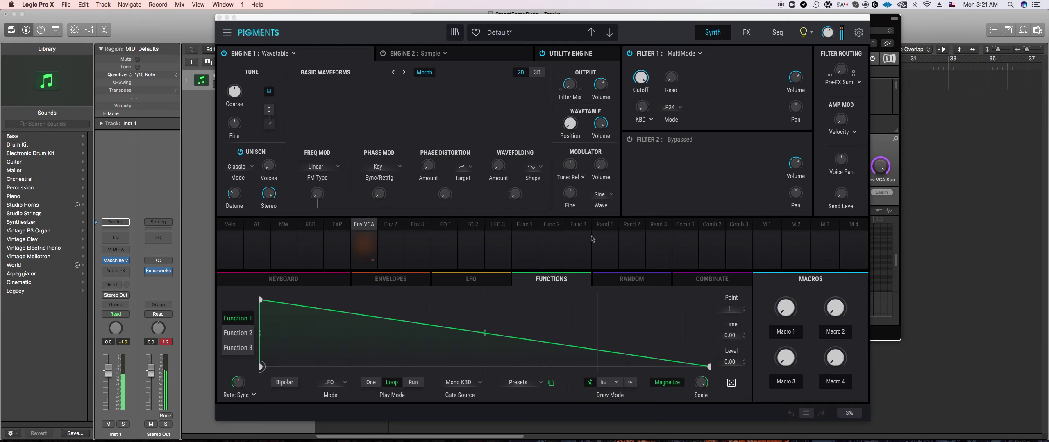
pyautogui.moveTo(234, 91); pyautogui.dragTo(234, 99)
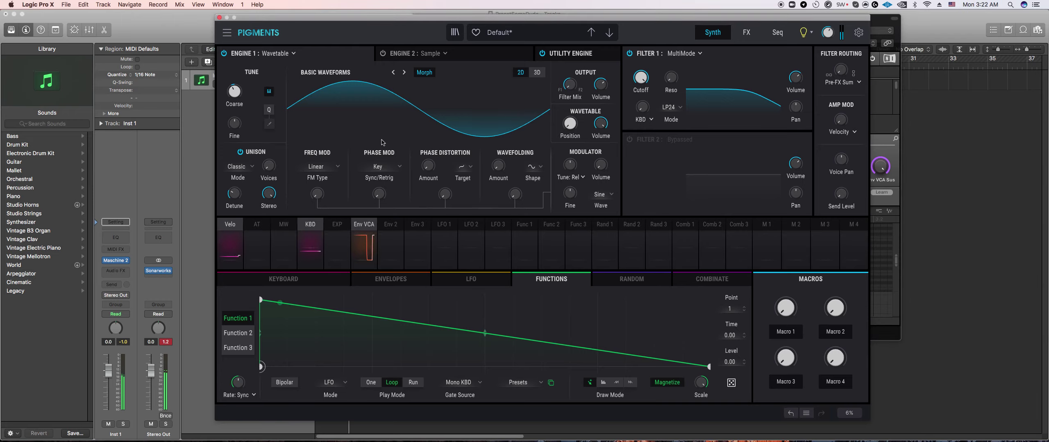
# Step: Cut Envelope 2's attack to its minimum and route it to Engine 1's volume at 1.00 and coarse tuning at 0.36
pyautogui.moveTo(609, 89)
pyautogui.click(392, 233)
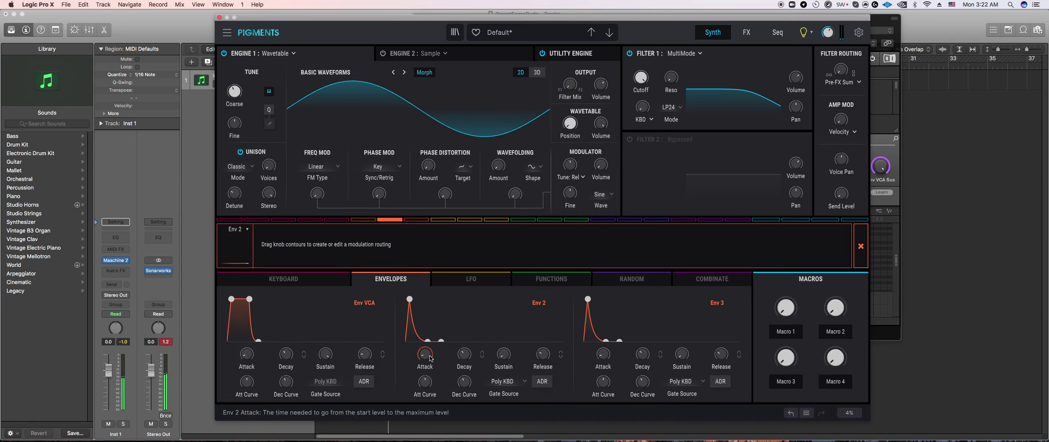
pyautogui.moveTo(425, 355); pyautogui.dragTo(464, 360)
pyautogui.moveTo(600, 83); pyautogui.dragTo(600, 75)
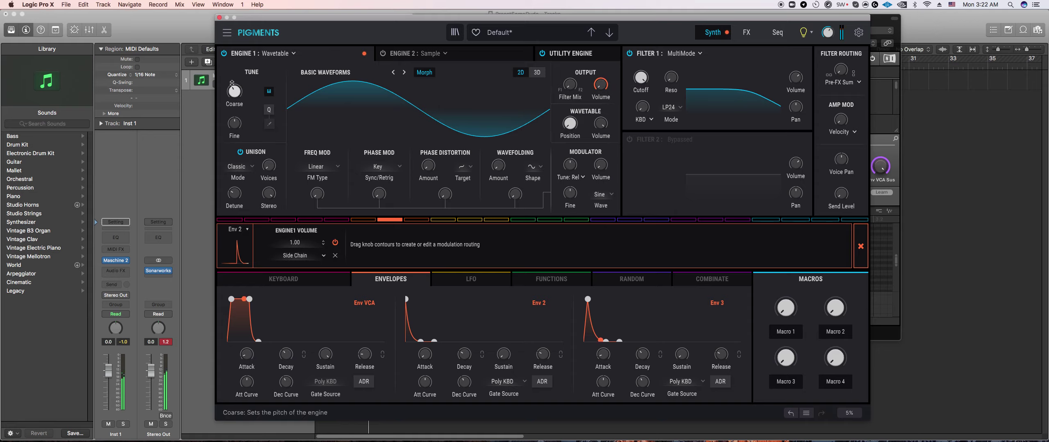
pyautogui.moveTo(232, 84); pyautogui.dragTo(233, 82)
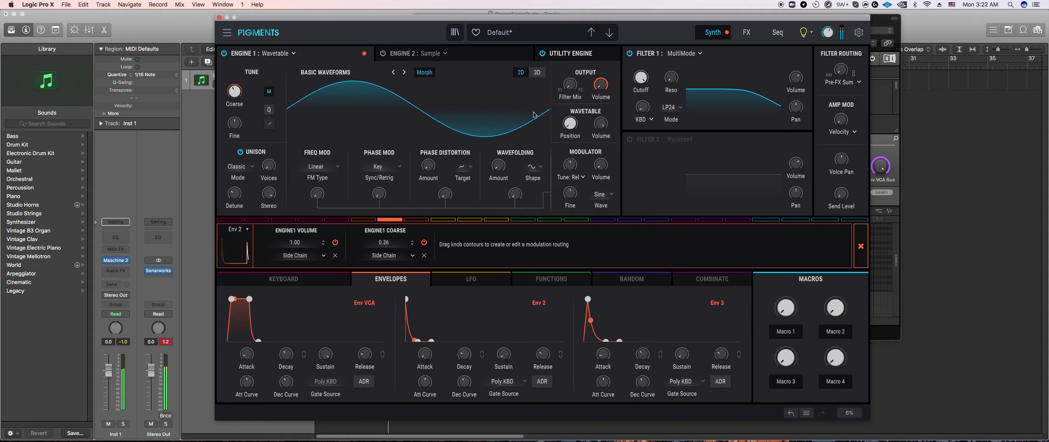
# Step: Switch to Maschine 2, record a four-note pattern on the second sound, and align the notes to the beats with longer lengths
pyautogui.click(888, 18)
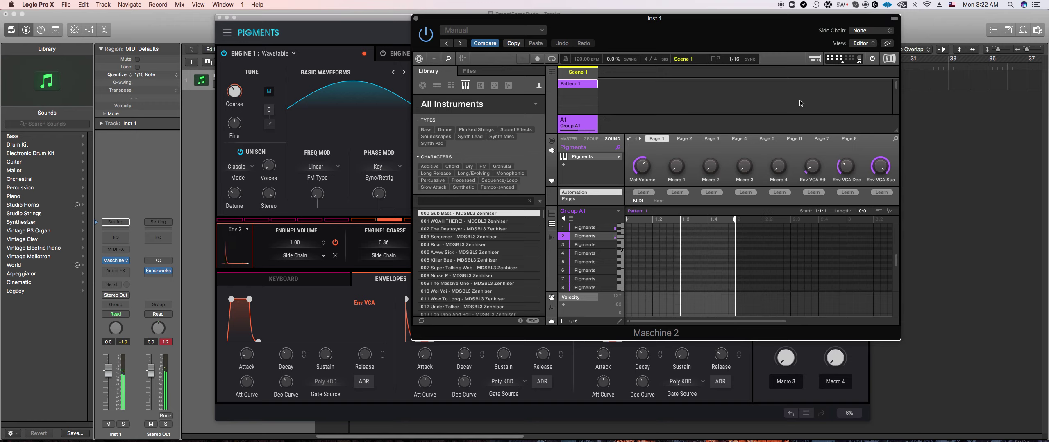
pyautogui.press('r')
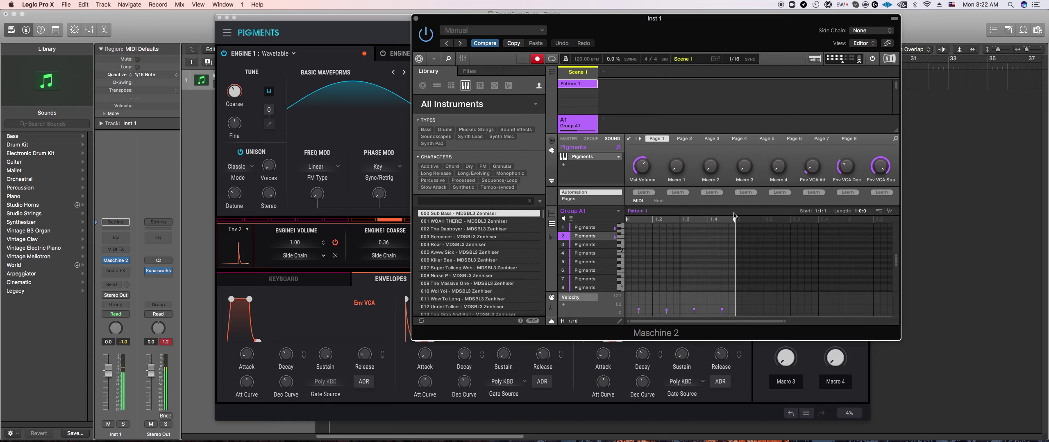
pyautogui.scroll(-3, 724, 262)
pyautogui.moveTo(723, 260); pyautogui.dragTo(625, 257)
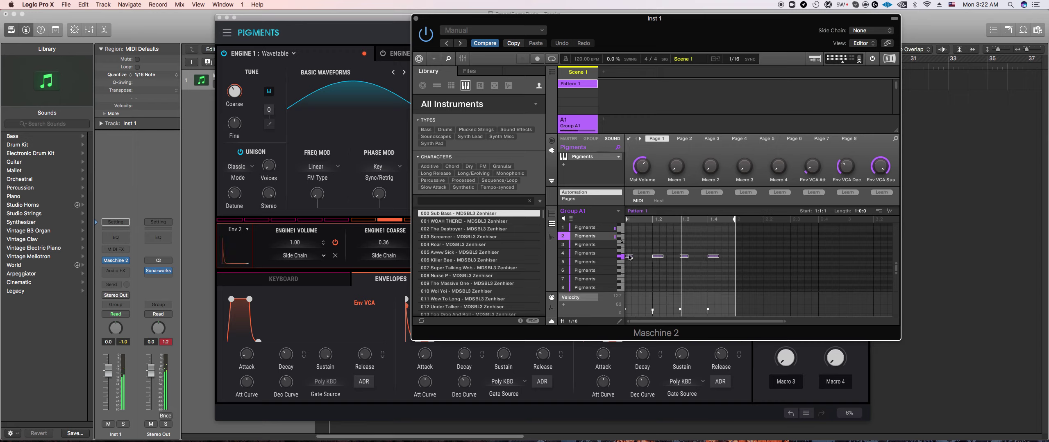
pyautogui.moveTo(632, 256); pyautogui.dragTo(638, 256)
# Step: Show all sounds of the group in the pattern editor and shift the first sound's notes onto the beats
pyautogui.click(551, 213)
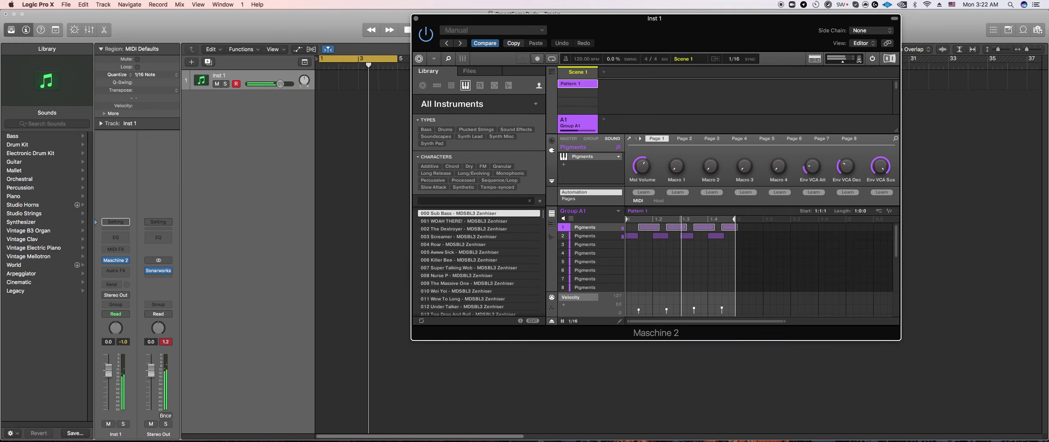
pyautogui.moveTo(645, 231); pyautogui.dragTo(652, 231)
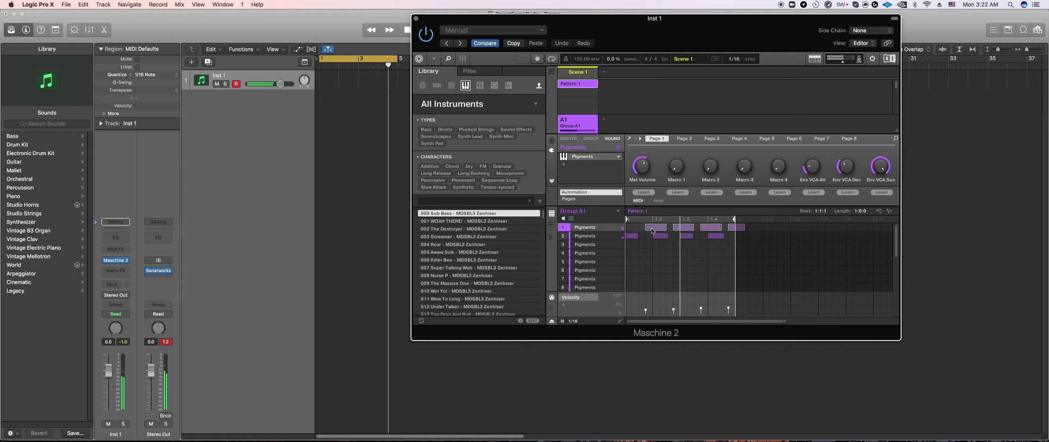
pyautogui.moveTo(652, 230); pyautogui.dragTo(632, 230)
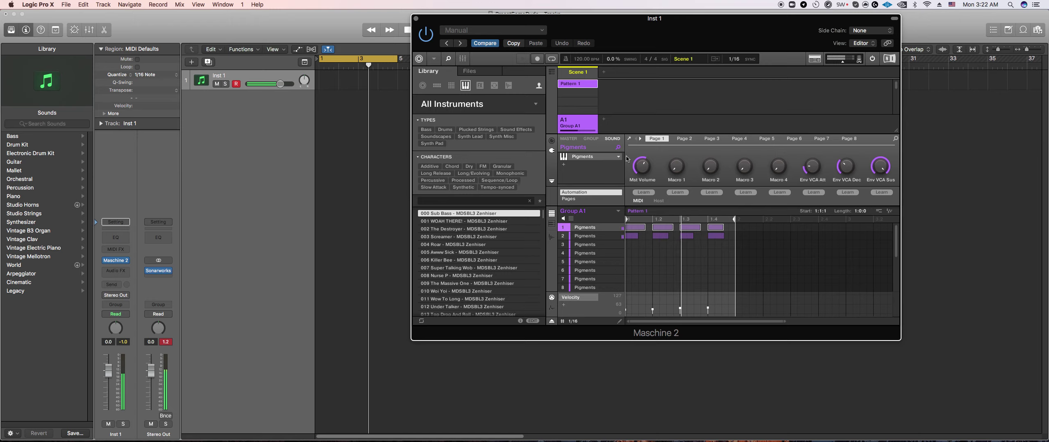
# Step: Open the first sound's Pigments instance and set its keyboard play mode to Mono
pyautogui.click(629, 139)
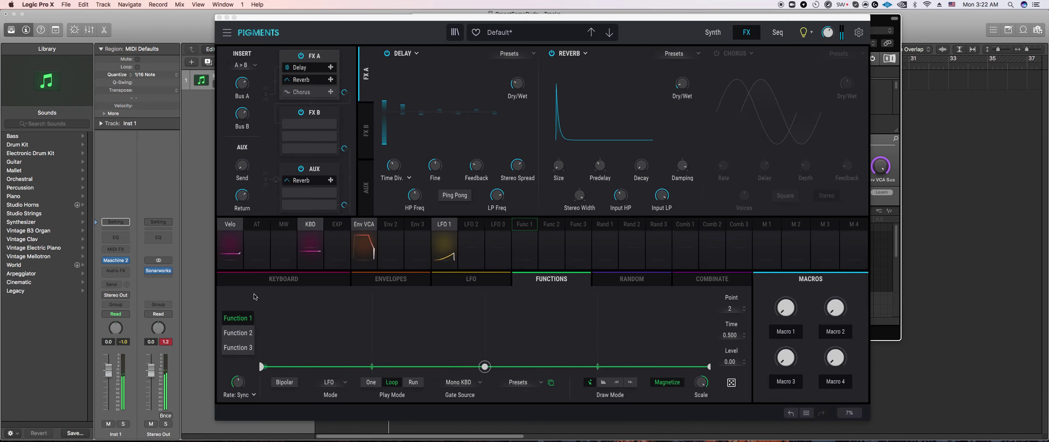
pyautogui.click(271, 279)
pyautogui.click(410, 315)
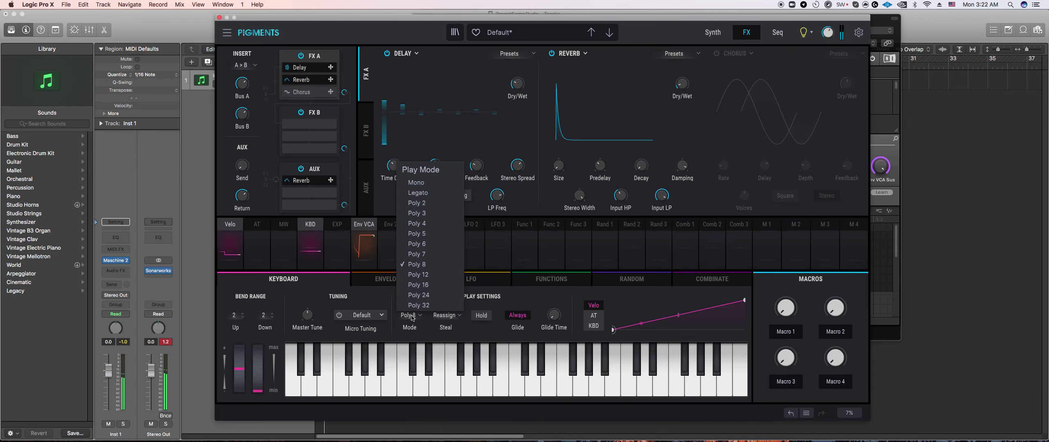
pyautogui.click(431, 183)
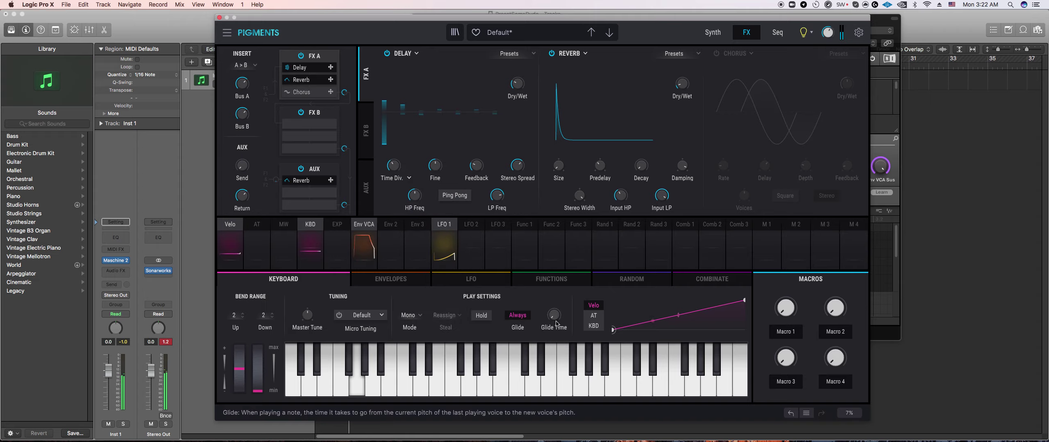
pyautogui.moveTo(555, 322)
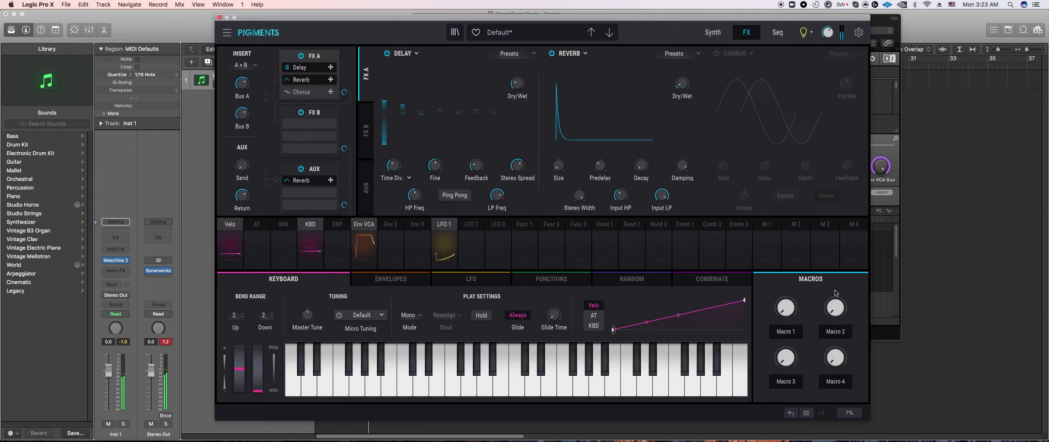
# Step: Bring the first sound's Pigments instance back to the front and show its envelopes
pyautogui.press('super+grave')
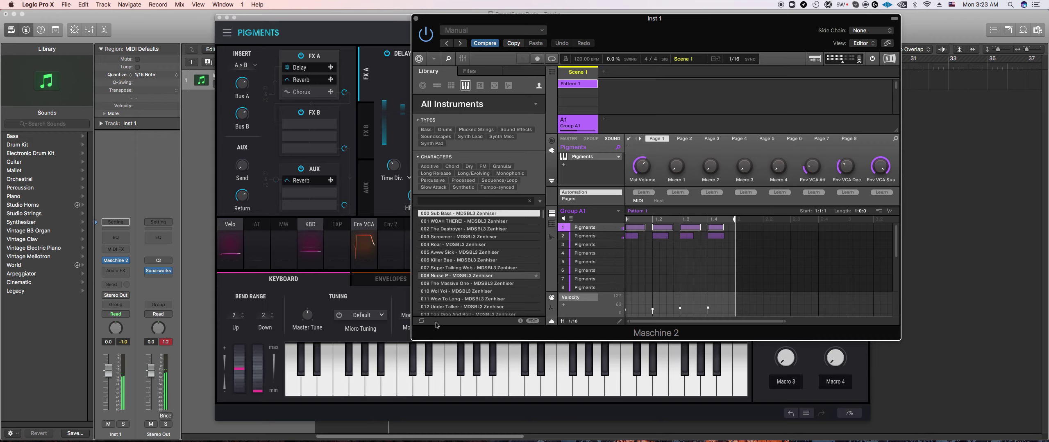
pyautogui.click(363, 289)
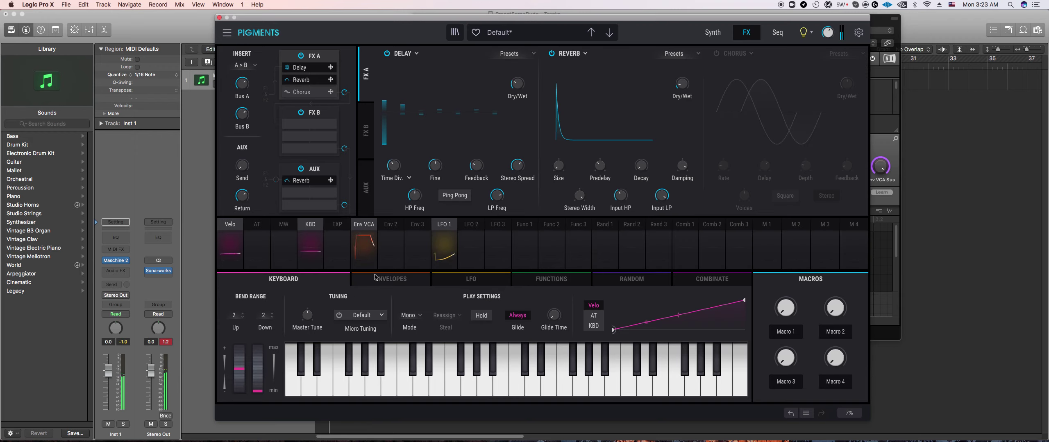
pyautogui.click(365, 282)
pyautogui.moveTo(256, 348)
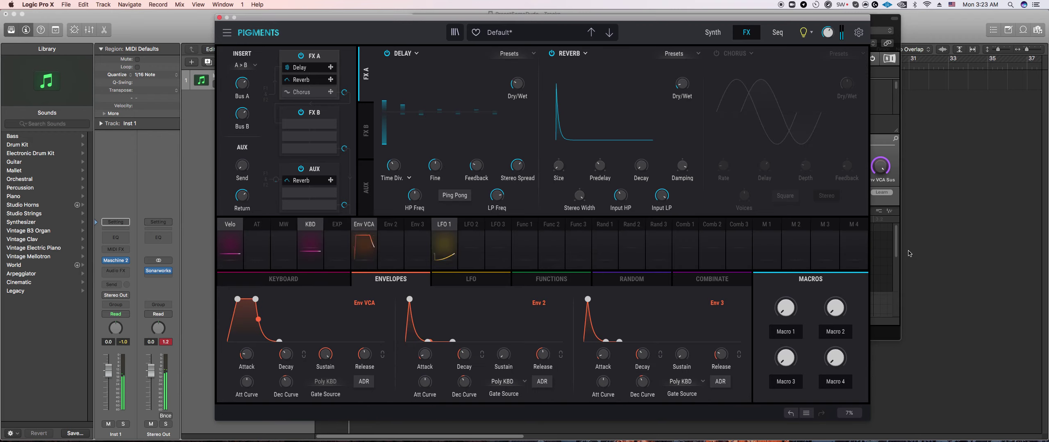
# Step: Open the second sound's Pigments instance from Maschine 2 and replace the Delay in FX A with Overdrive
pyautogui.click(895, 177)
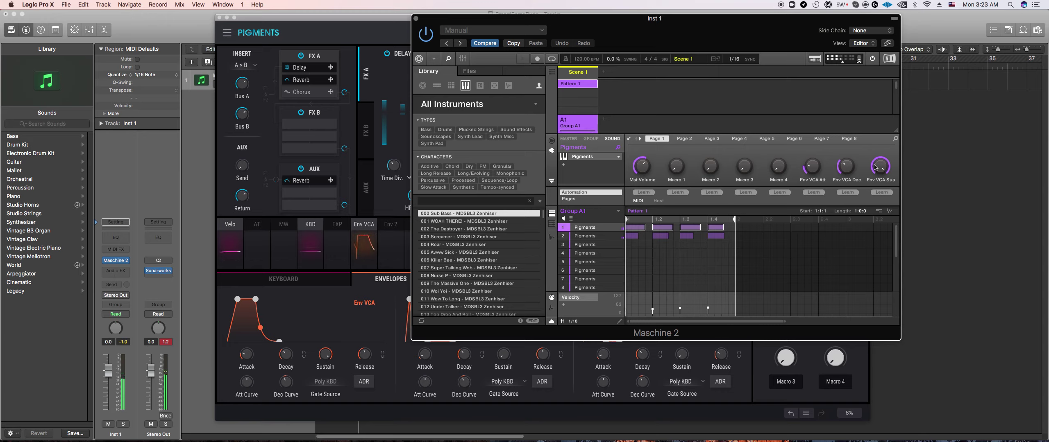
pyautogui.click(590, 237)
pyautogui.click(742, 33)
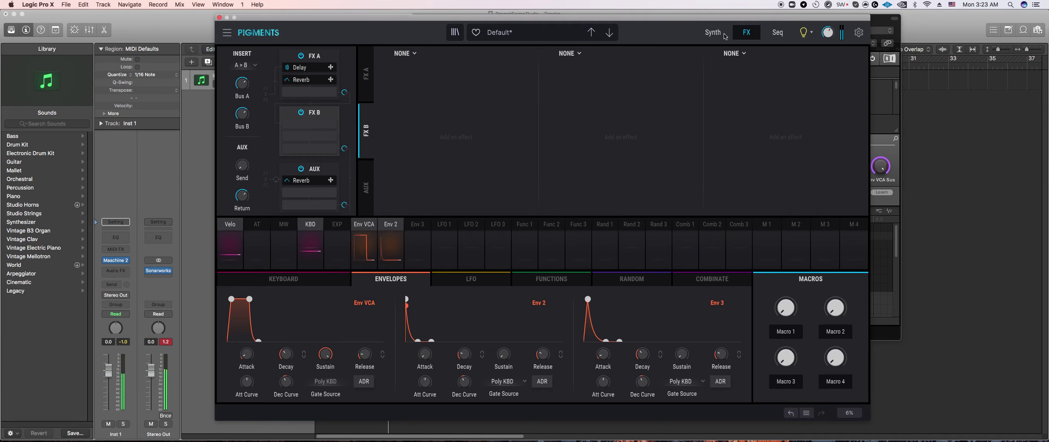
pyautogui.click(370, 82)
pyautogui.click(408, 53)
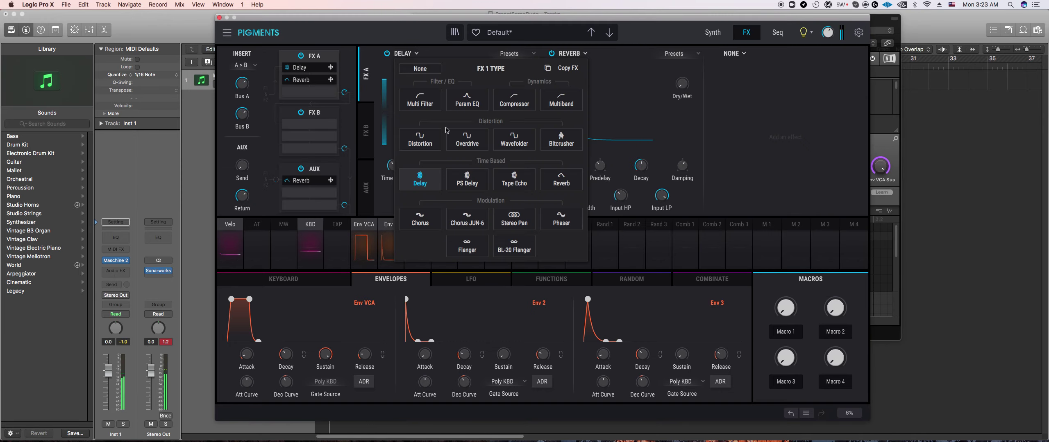
pyautogui.click(454, 144)
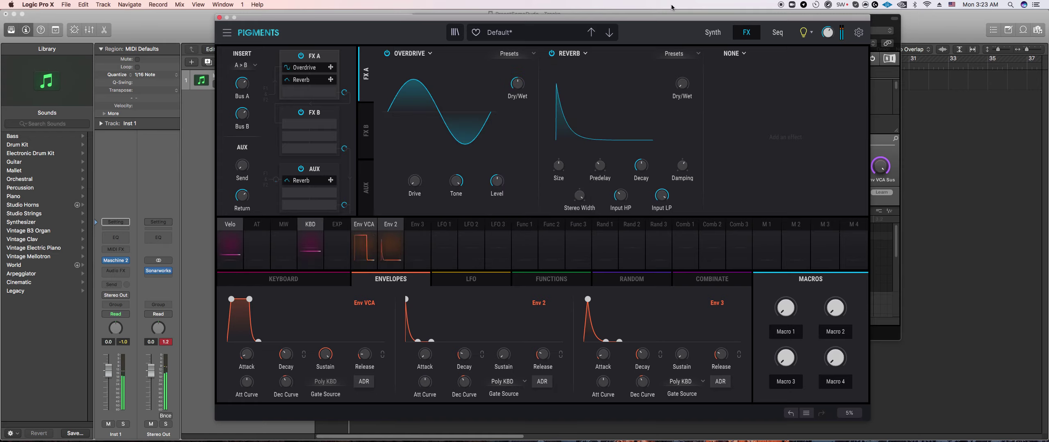
pyautogui.moveTo(528, 78)
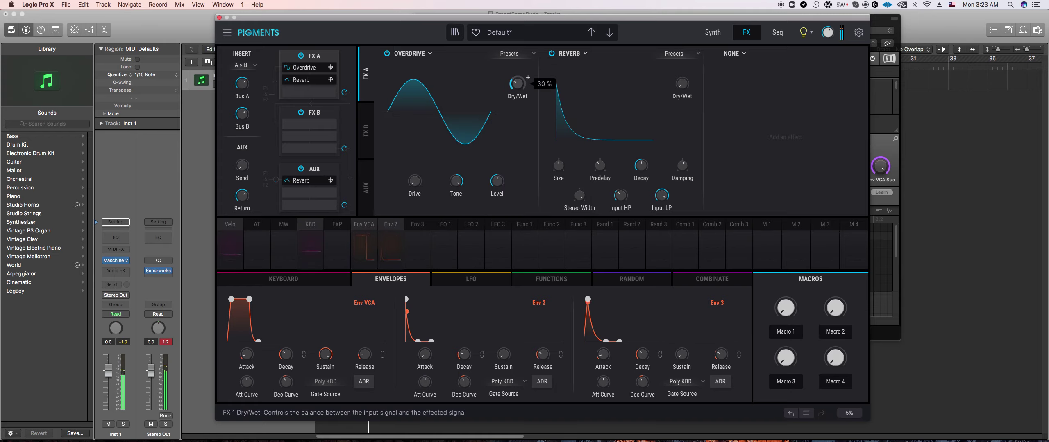
# Step: Change Engine 2's type from Sample to Wavetable with coarse tuning at -12 semitones
pyautogui.click(712, 33)
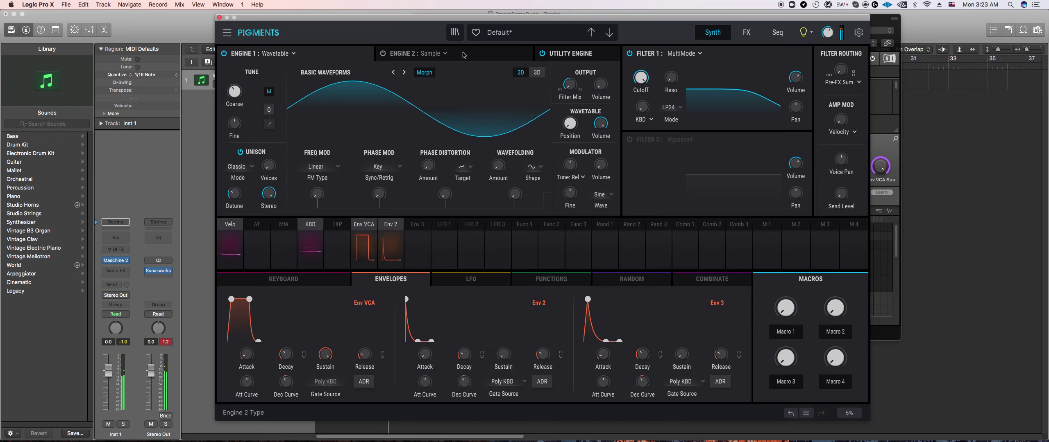
pyautogui.click(506, 58)
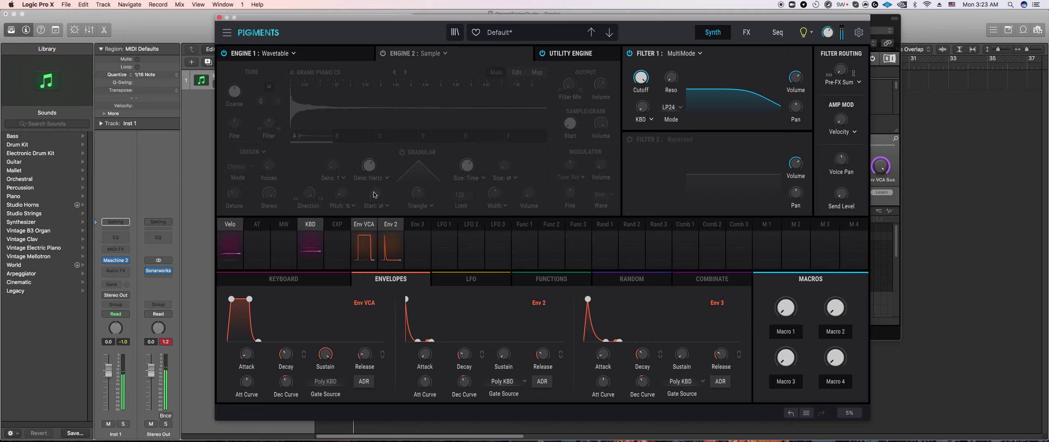
pyautogui.click(360, 75)
pyautogui.click(421, 58)
pyautogui.click(419, 100)
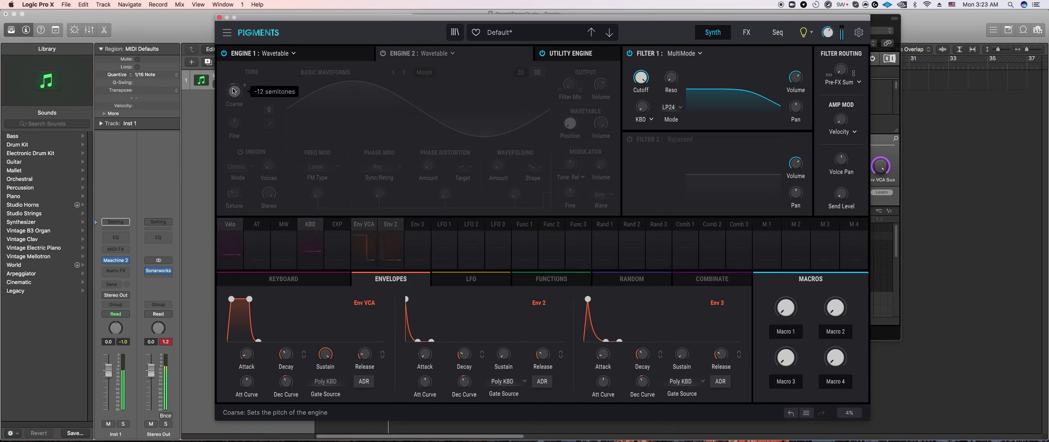
# Step: Shape Function 1 as a slightly convex decay ending at time 0.188, route it to Engine 2's volume at 1.00, and turn Engine 2 on
pyautogui.click(551, 279)
pyautogui.moveTo(485, 333); pyautogui.dragTo(343, 401)
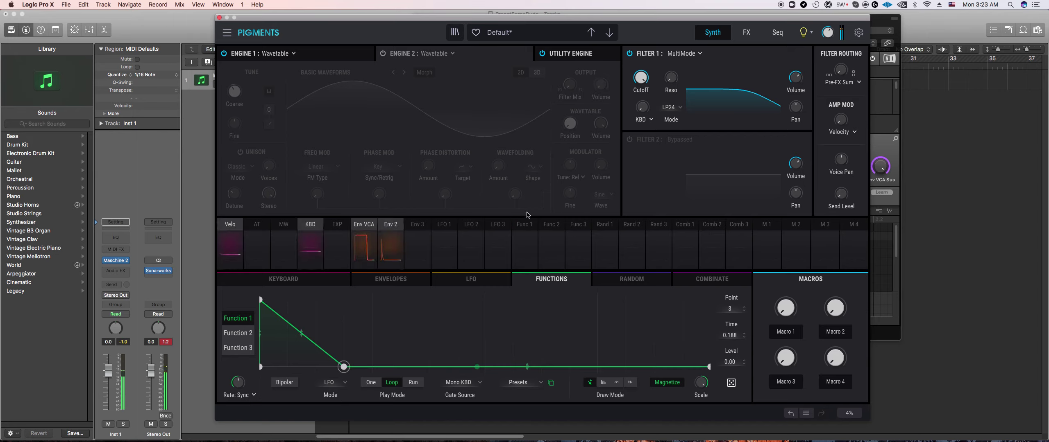
pyautogui.click(525, 239)
pyautogui.moveTo(593, 88); pyautogui.dragTo(593, 53)
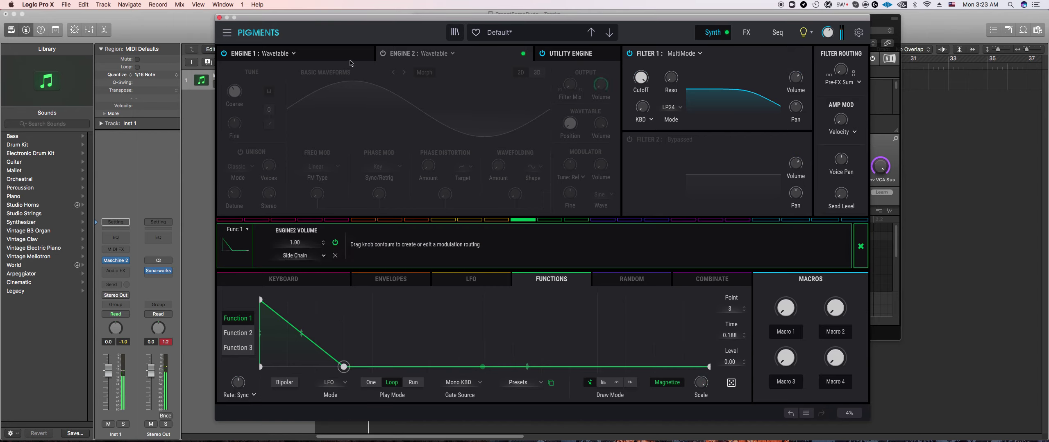
pyautogui.click(382, 54)
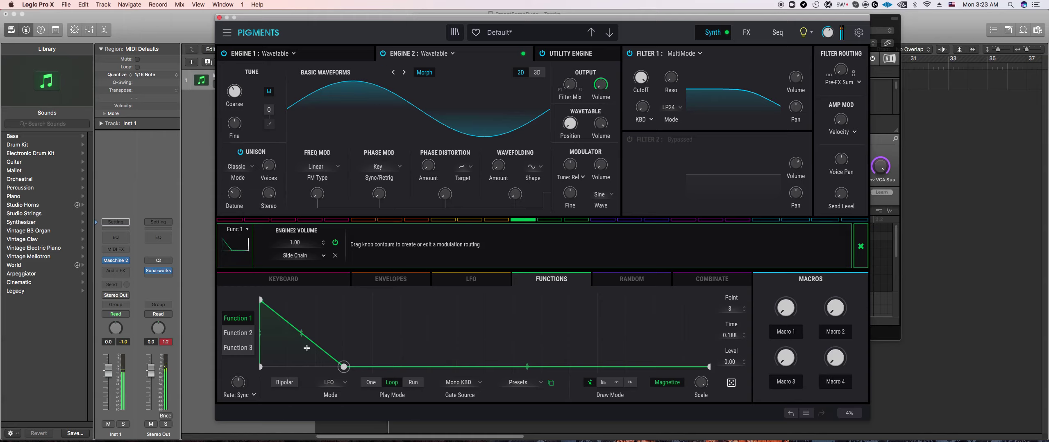
pyautogui.moveTo(301, 331); pyautogui.dragTo(302, 327)
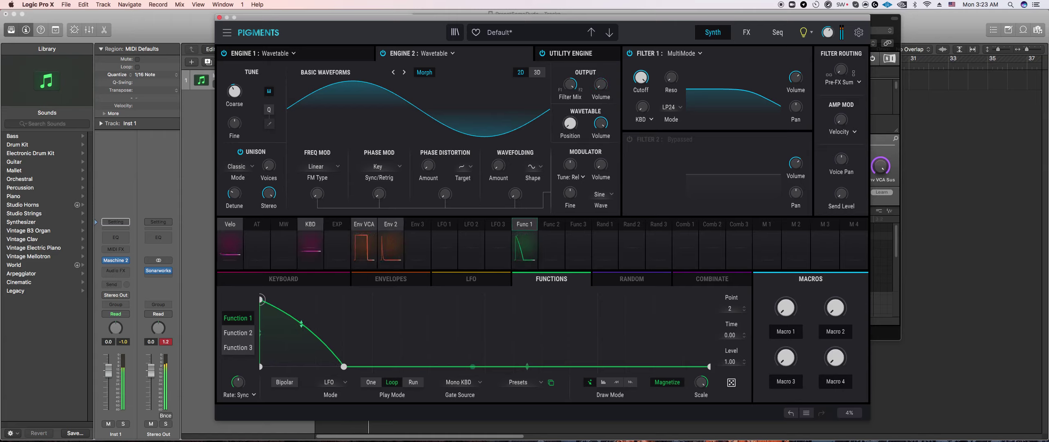
# Step: Set the filter routing to FX Split and load a Multiband compressor in the first FX B slot
pyautogui.click(839, 82)
pyautogui.click(843, 129)
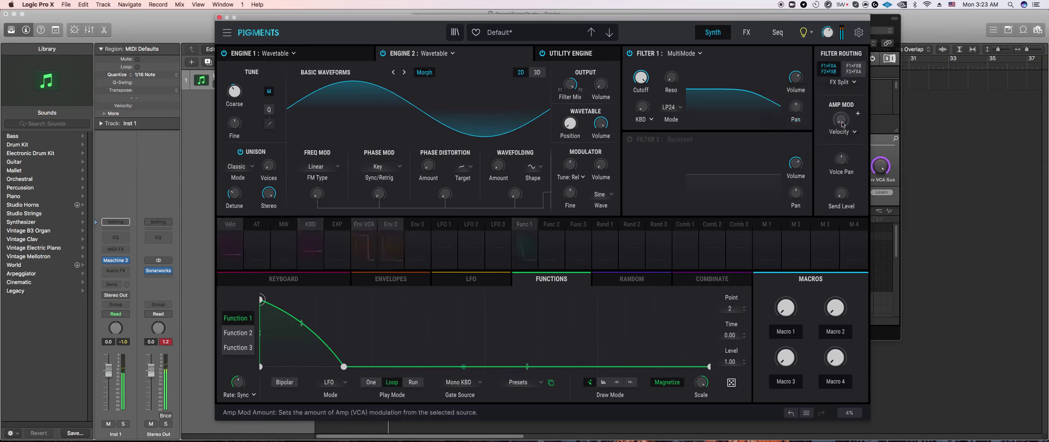
pyautogui.click(746, 32)
pyautogui.click(366, 131)
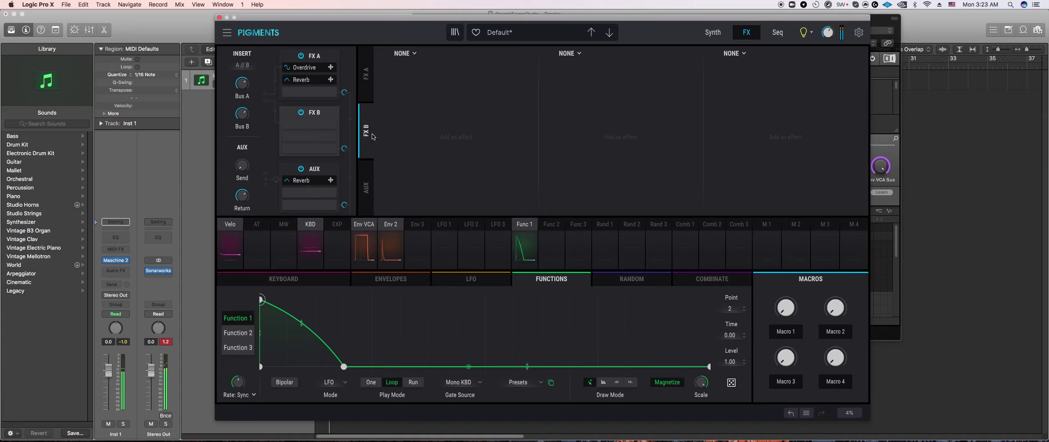
pyautogui.click(406, 54)
pyautogui.click(562, 134)
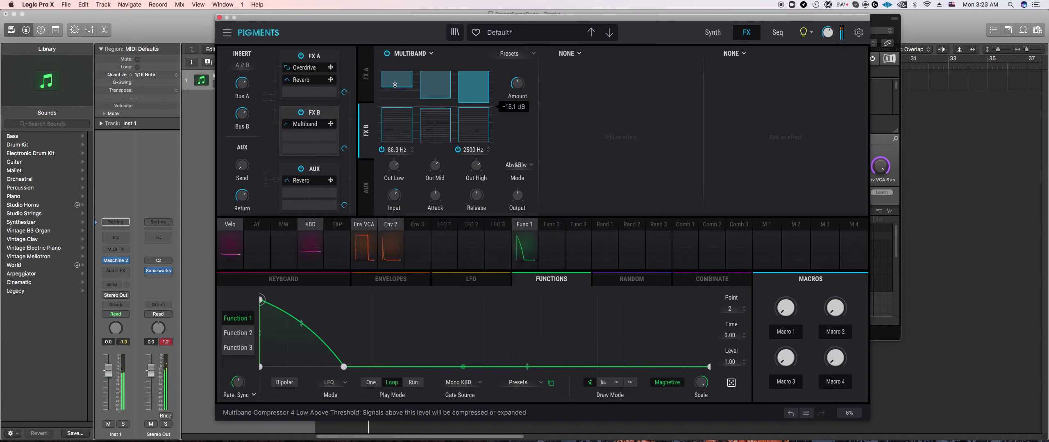
# Step: Lower the Multiband's high-band below threshold, raise the low and mid above thresholds, and raise the low-band below threshold
pyautogui.moveTo(476, 107); pyautogui.dragTo(477, 163)
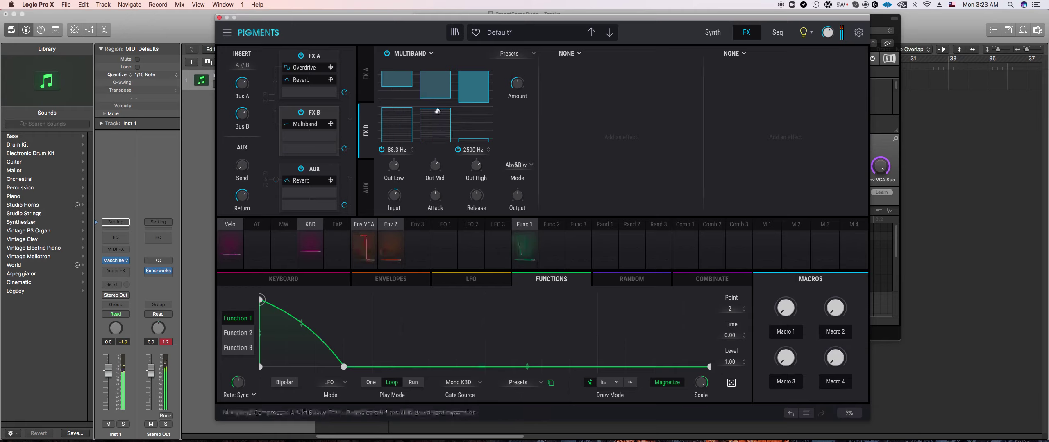
pyautogui.moveTo(438, 97); pyautogui.dragTo(438, 90)
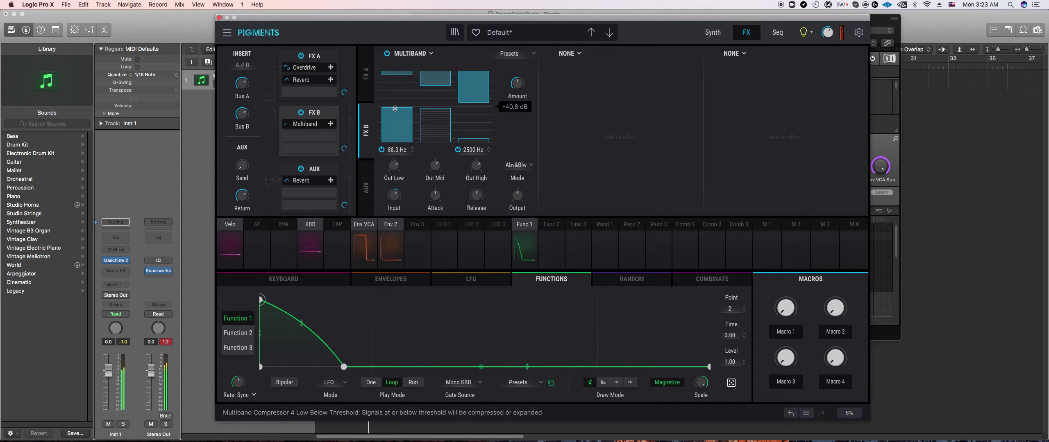
pyautogui.moveTo(395, 107); pyautogui.dragTo(397, 84)
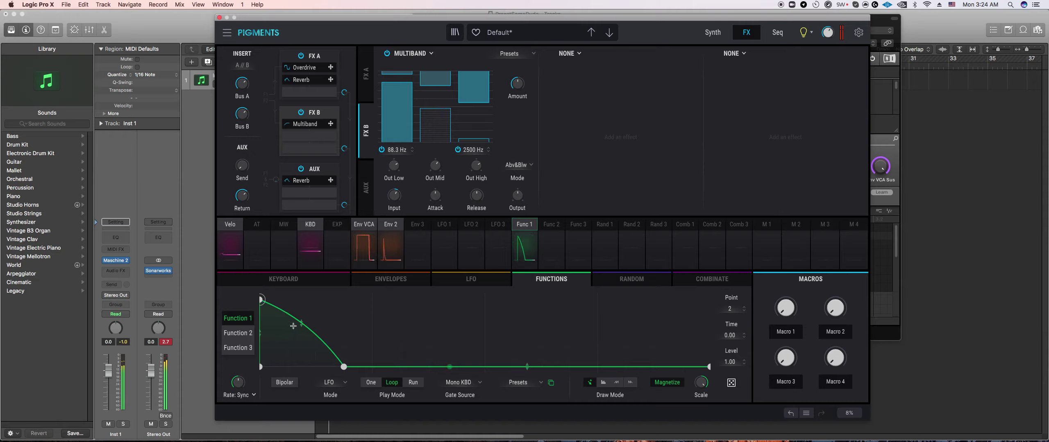
# Step: Bend Function 1's decay into a fuller convex curve ending slightly earlier, with its peak at time 0.00
pyautogui.moveTo(266, 301); pyautogui.dragTo(268, 301)
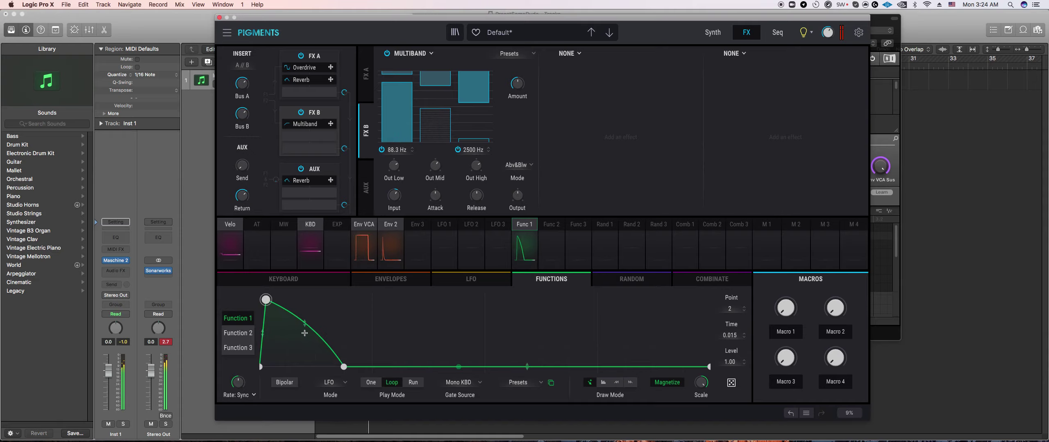
pyautogui.moveTo(305, 325); pyautogui.dragTo(304, 312)
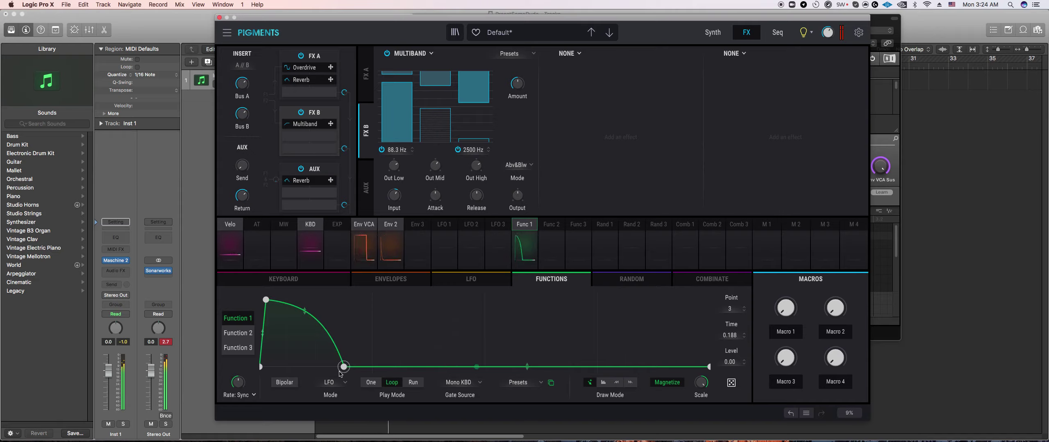
pyautogui.moveTo(335, 375); pyautogui.dragTo(329, 375)
pyautogui.click(265, 302)
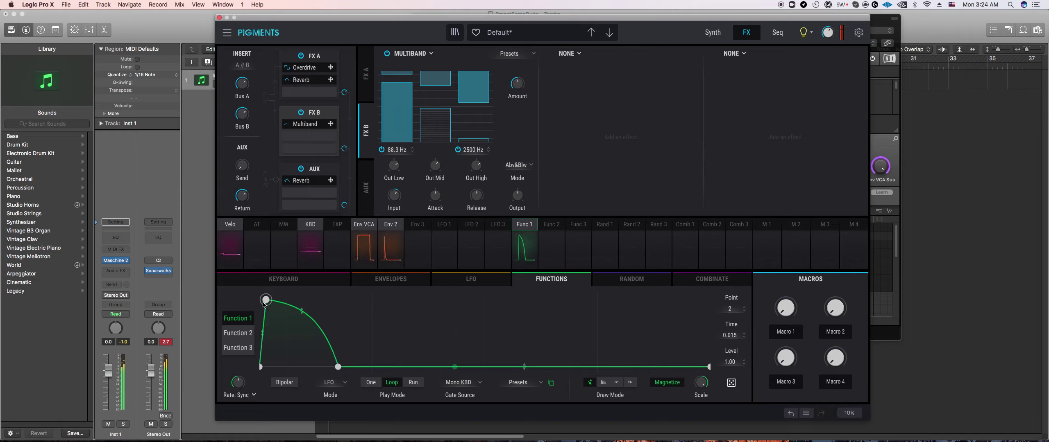
pyautogui.moveTo(263, 302); pyautogui.dragTo(246, 297)
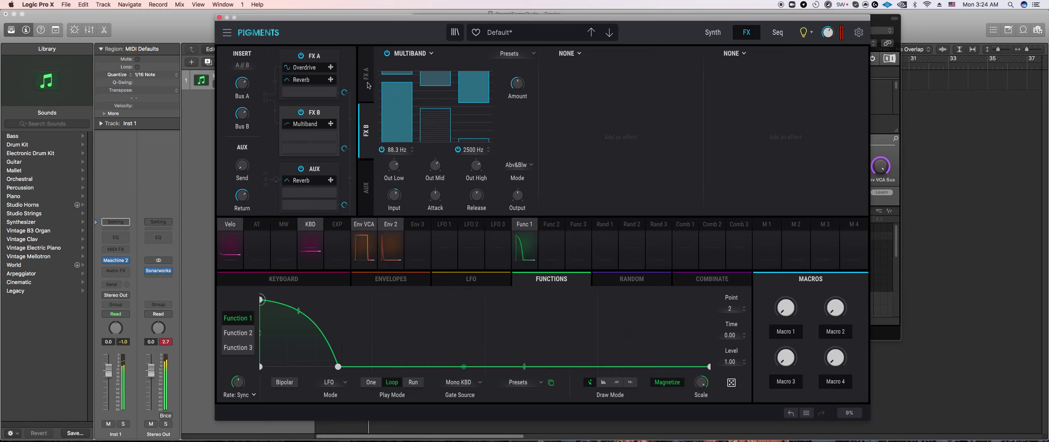
# Step: Replace the AUX Reverb with a Compressor and turn up the AUX send
pyautogui.click(364, 192)
pyautogui.click(410, 54)
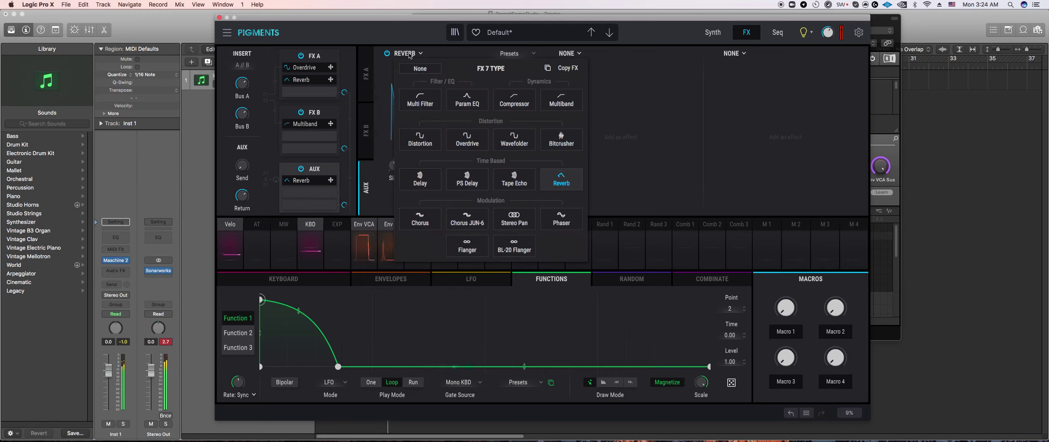
pyautogui.click(512, 103)
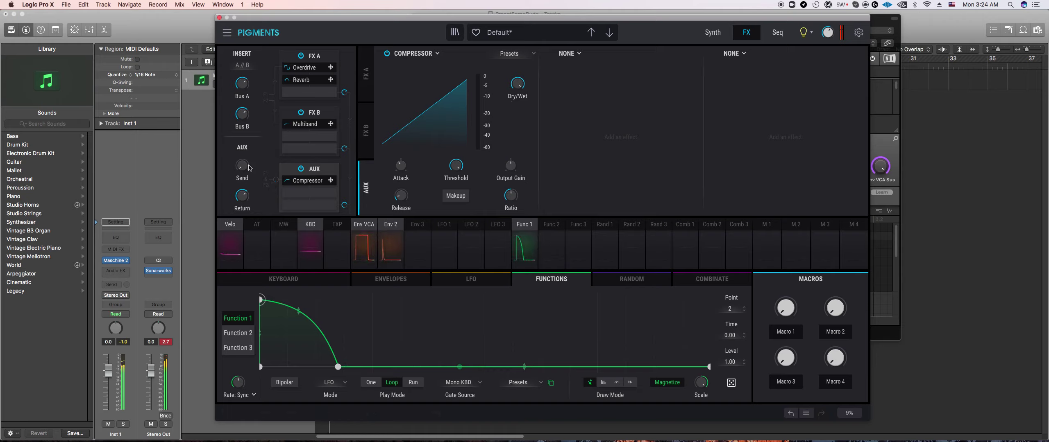
pyautogui.moveTo(243, 167); pyautogui.dragTo(243, 123)
# Step: Set the AUX compressor's attack to about 0.116 ms, threshold about -14.6 dB, ratio about 3.07/1 and output gain about 2.64 dB
pyautogui.moveTo(401, 166)
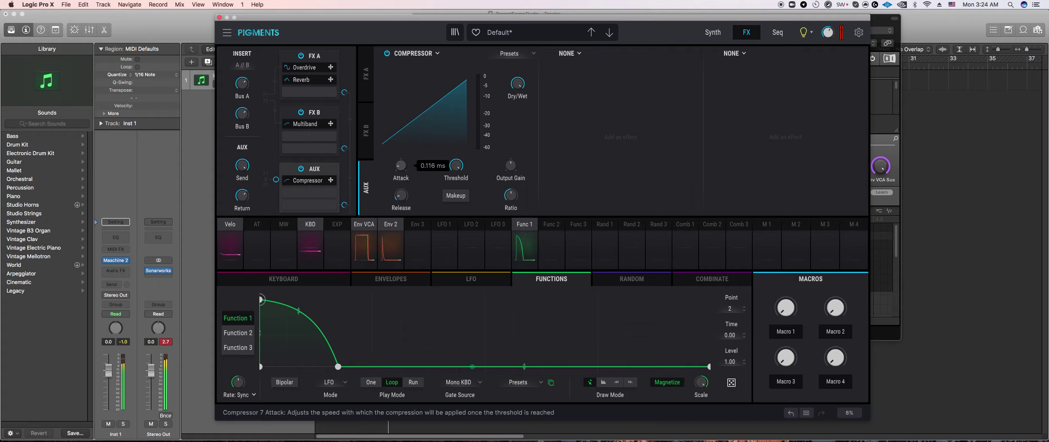
pyautogui.moveTo(456, 165); pyautogui.dragTo(466, 159)
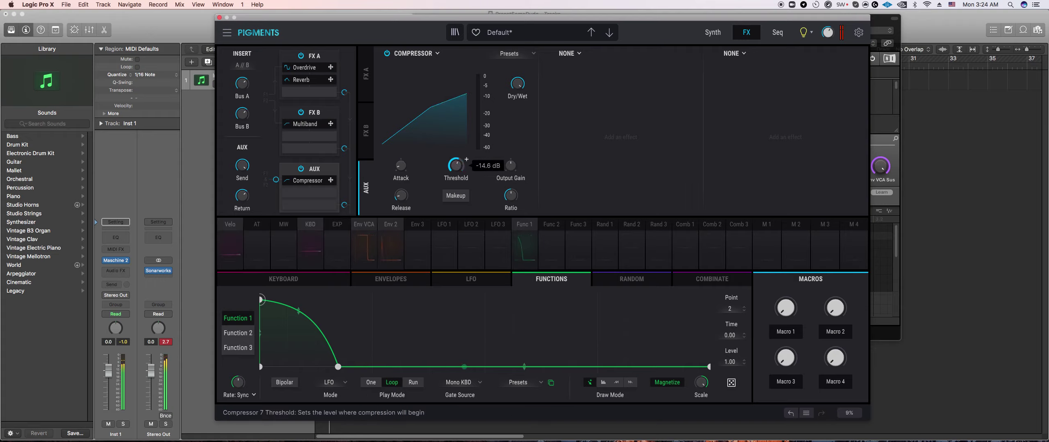
pyautogui.moveTo(520, 193); pyautogui.dragTo(521, 190)
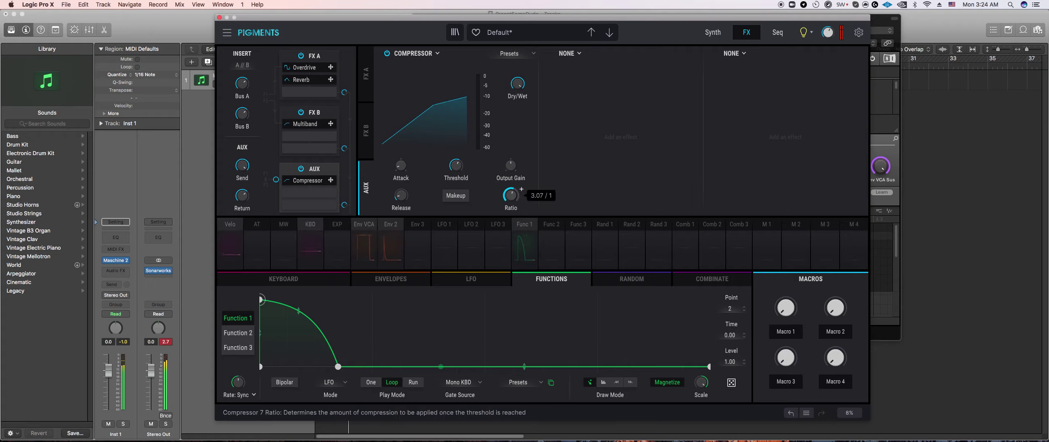
pyautogui.moveTo(510, 165)
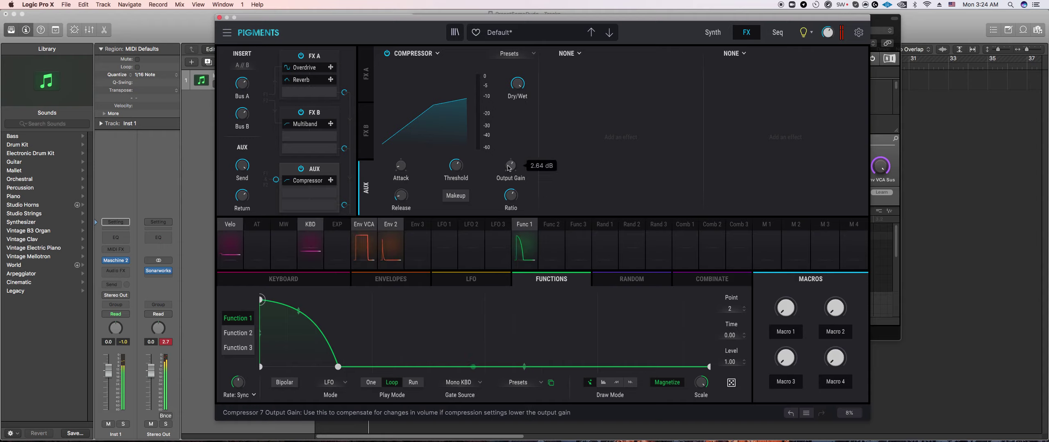
# Step: Vary the AUX send level, enable the compressor's makeup gain, and turn the send back up
pyautogui.moveTo(242, 165)
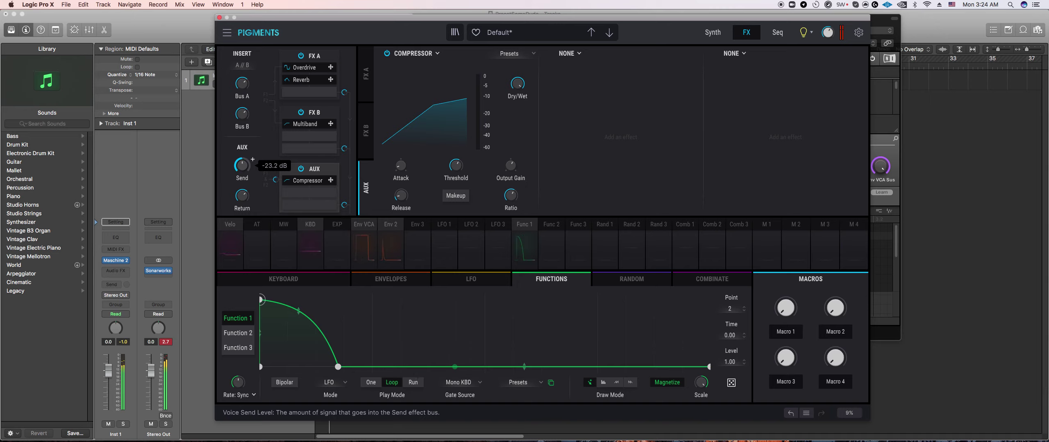
pyautogui.click(455, 195)
pyautogui.moveTo(242, 165)
pyautogui.moveTo(243, 165); pyautogui.dragTo(242, 119)
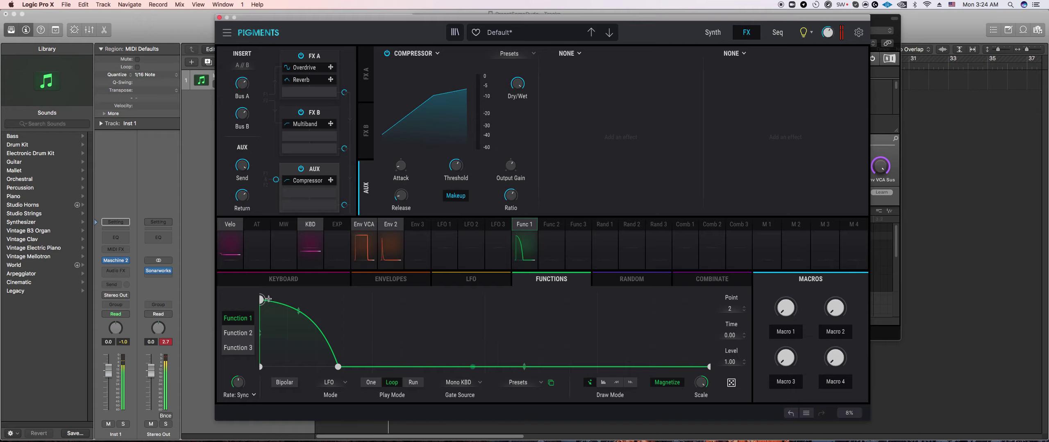
# Step: Add a point to Function 1 at time about 0.063 and level 1.00, giving the peak a short flat hold before the decay
pyautogui.click(286, 299)
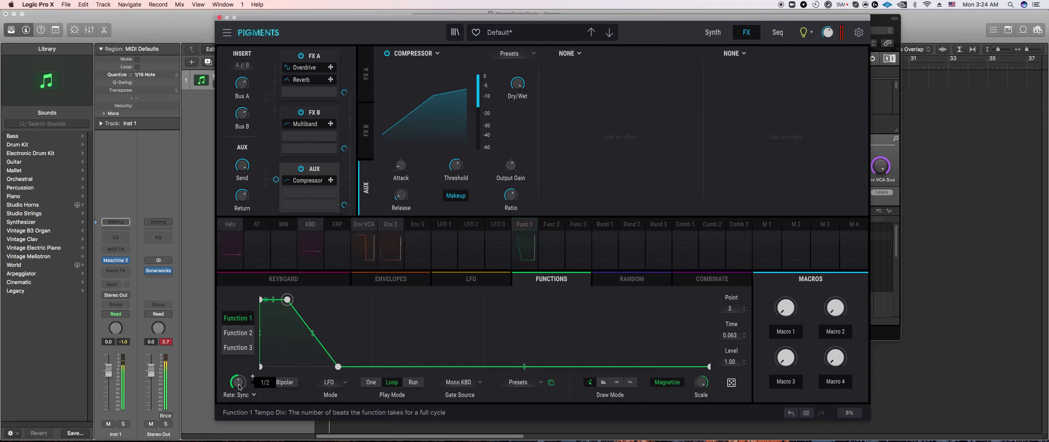
pyautogui.click(262, 301)
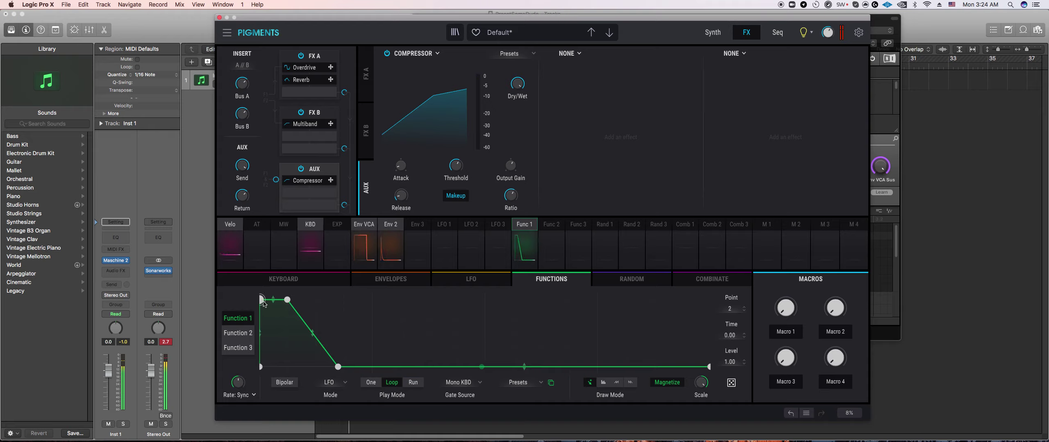
pyautogui.moveTo(269, 301); pyautogui.dragTo(262, 301)
# Step: Switch to Maschine 2, open the third Pigments sound and lower Engine 1's coarse tuning
pyautogui.click(896, 159)
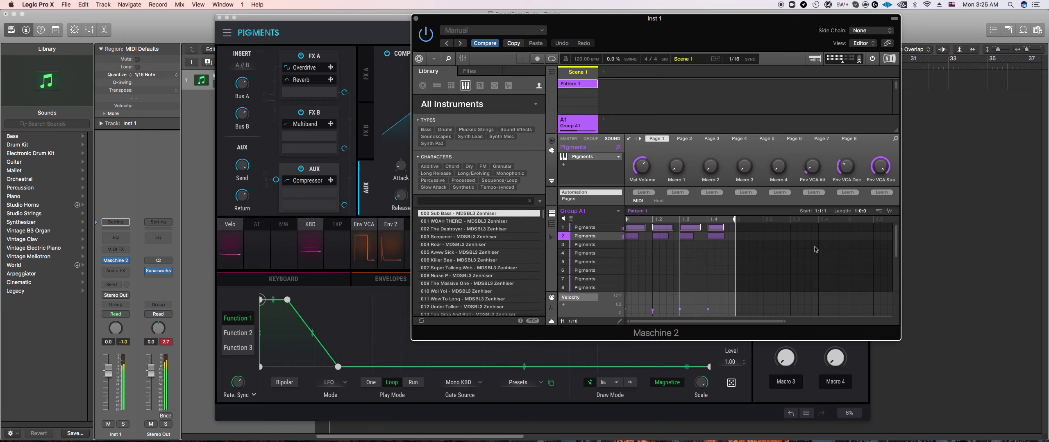
pyautogui.click(592, 246)
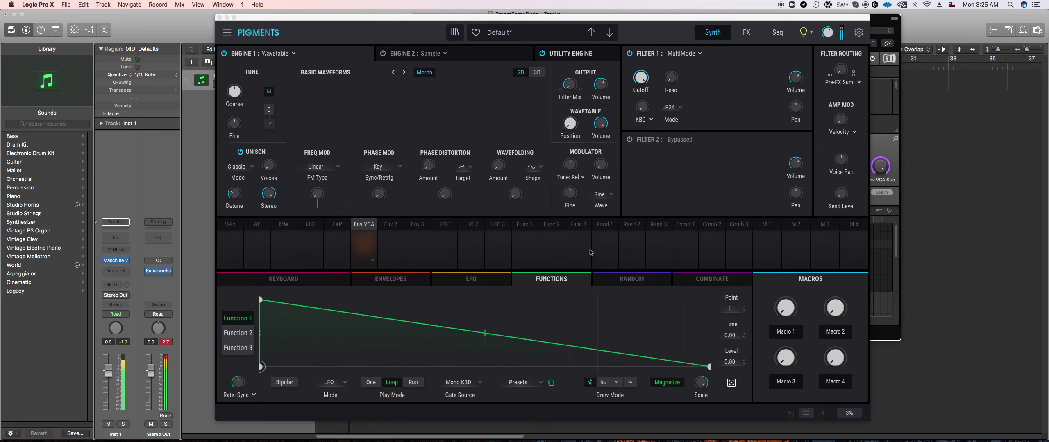
pyautogui.moveTo(236, 89); pyautogui.dragTo(237, 96)
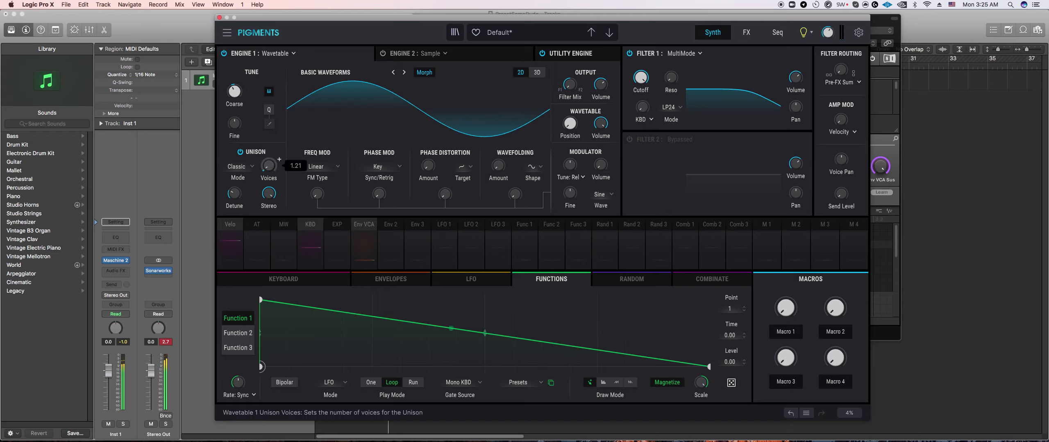
# Step: Adjust the Env VCA release slightly and raise Engine 1's output volume
pyautogui.click(373, 281)
pyautogui.moveTo(364, 354); pyautogui.dragTo(363, 351)
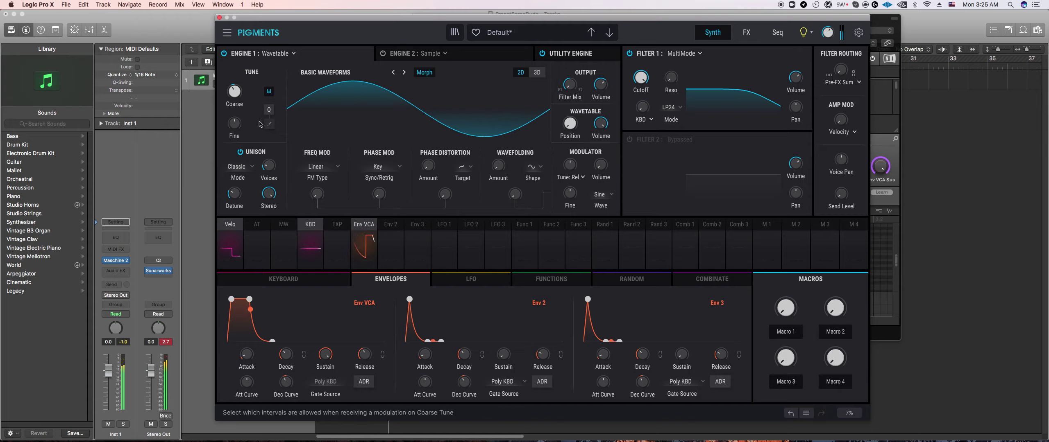
pyautogui.moveTo(600, 85); pyautogui.dragTo(600, 76)
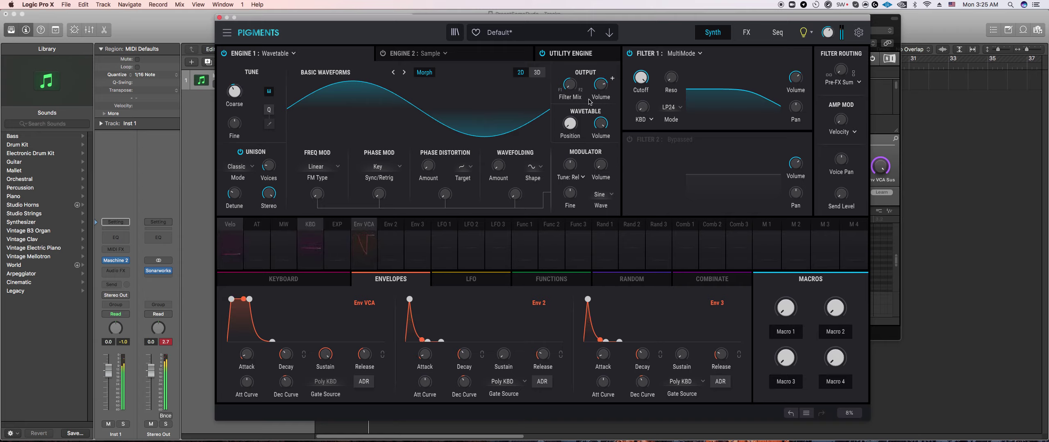
# Step: Add a small amount of linear frequency modulation to Engine 1 and set its output volume to about 1.54 dB
pyautogui.moveTo(237, 93)
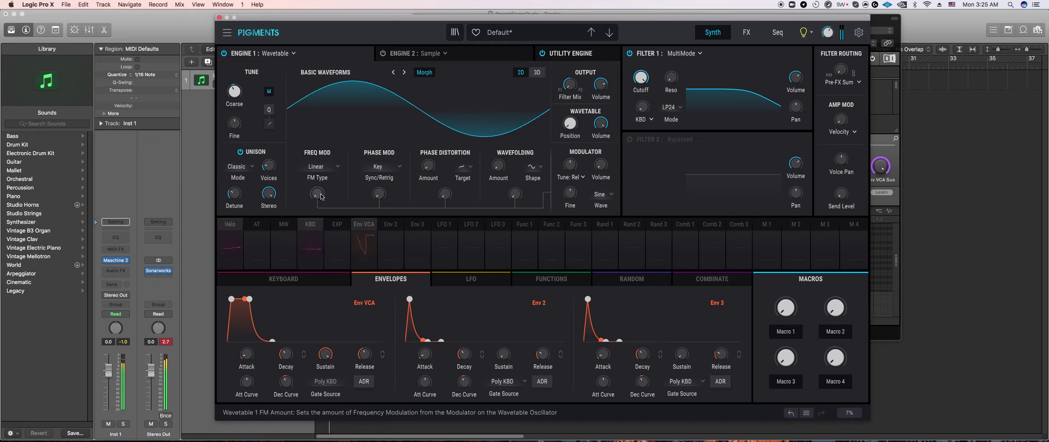
pyautogui.moveTo(371, 201); pyautogui.dragTo(317, 183)
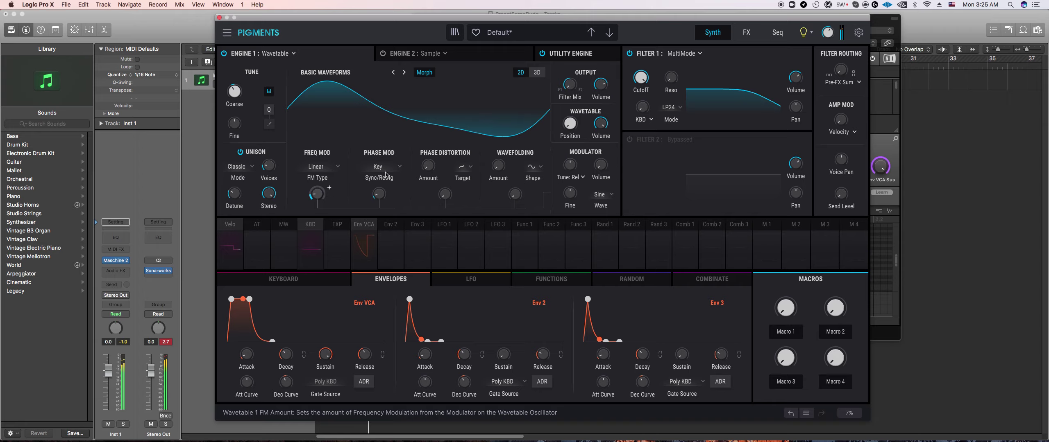
pyautogui.moveTo(600, 84)
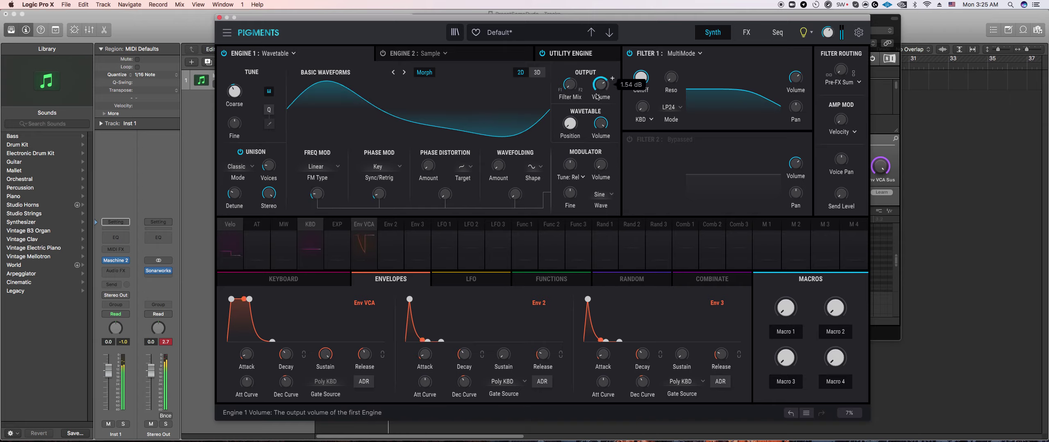
pyautogui.moveTo(579, 135)
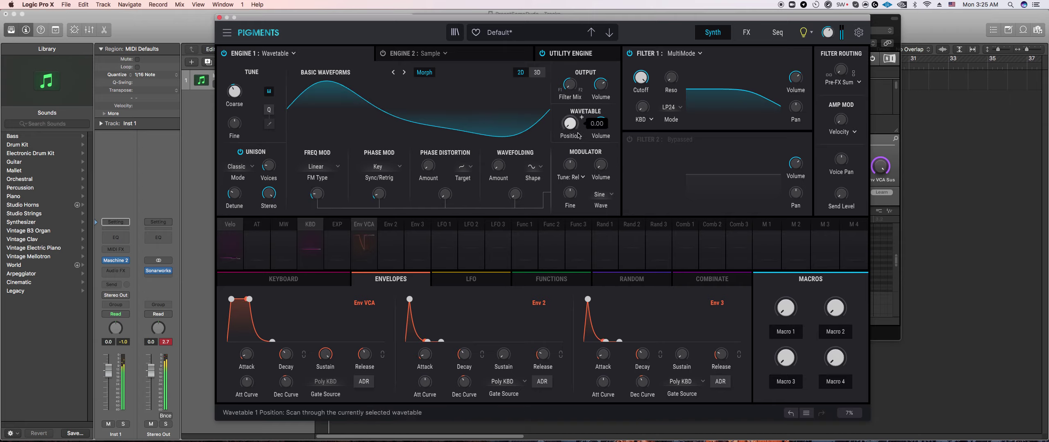
# Step: Shape Engine 1 with wavefolding and phase modulation of about 0.100, and lengthen the Env VCA release slightly
pyautogui.moveTo(498, 165); pyautogui.dragTo(511, 156)
pyautogui.moveTo(612, 78)
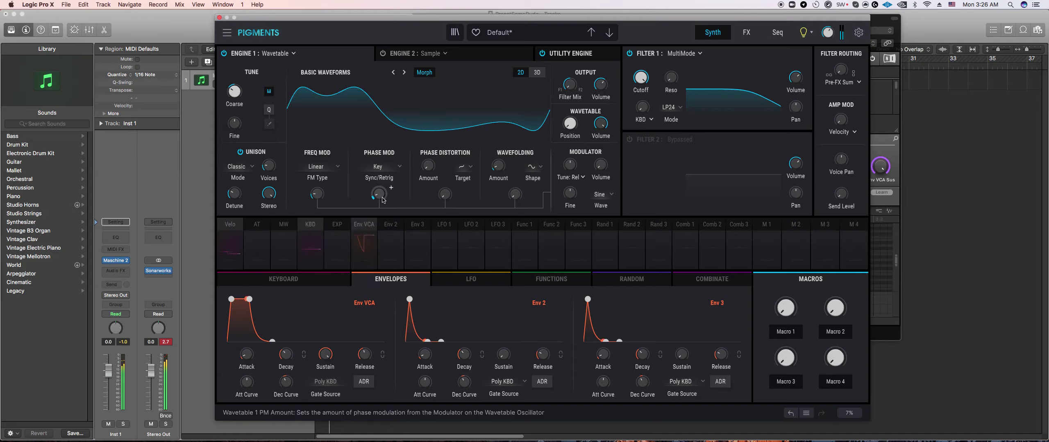
pyautogui.moveTo(378, 197)
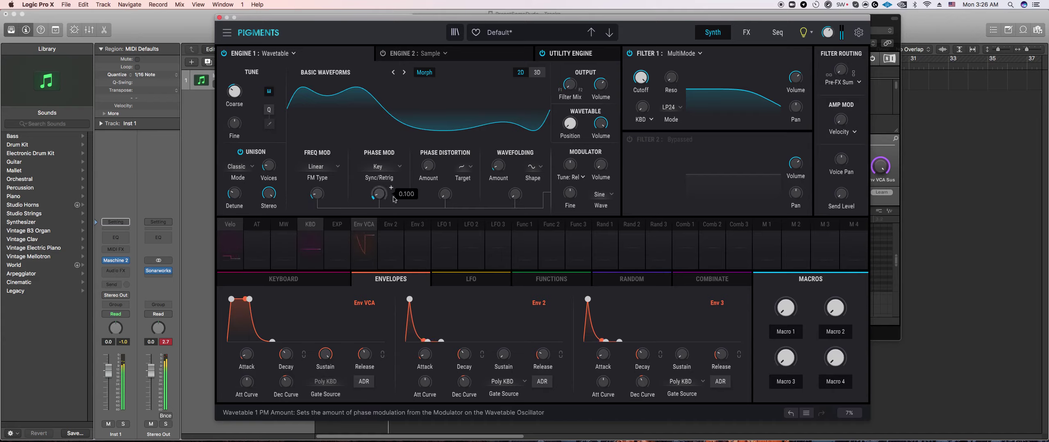
pyautogui.moveTo(372, 358)
pyautogui.moveTo(365, 359); pyautogui.dragTo(365, 352)
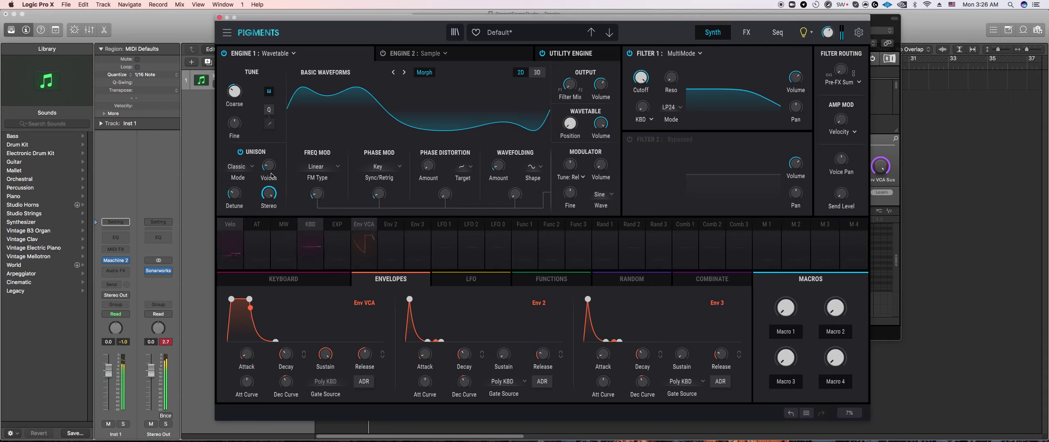
# Step: Enable Engine 2 and change its type from Sample to Wavetable
pyautogui.click(383, 55)
pyautogui.click(430, 53)
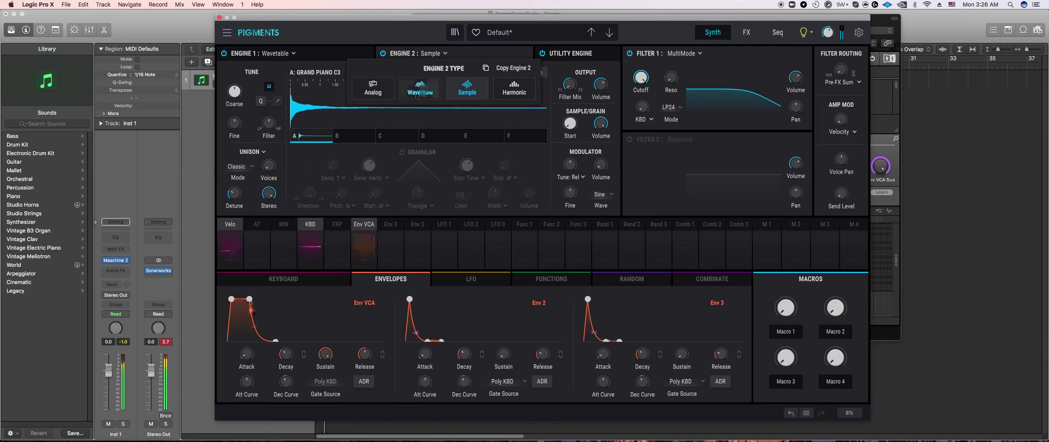
pyautogui.click(418, 93)
# Step: Load the Modular BPF Mod wavetable from the Synthesizers category into Engine 2
pyautogui.click(330, 72)
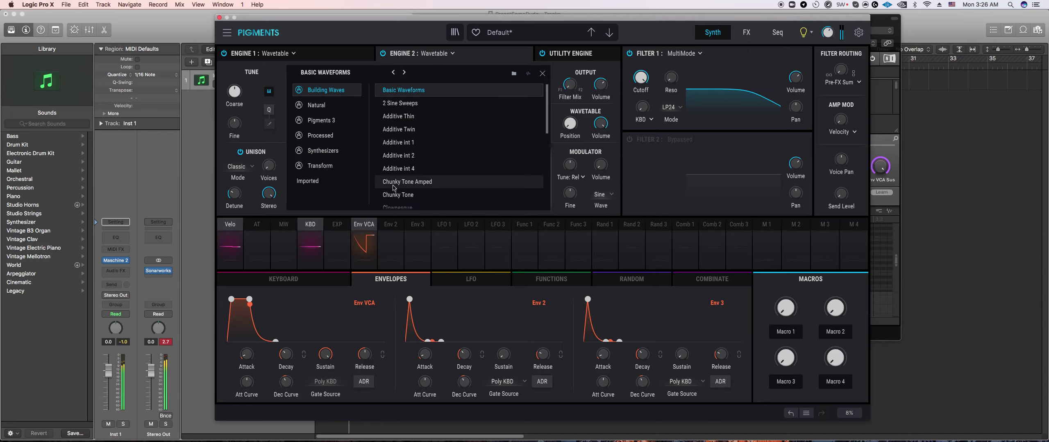
pyautogui.click(320, 166)
pyautogui.scroll(-5, 423, 175)
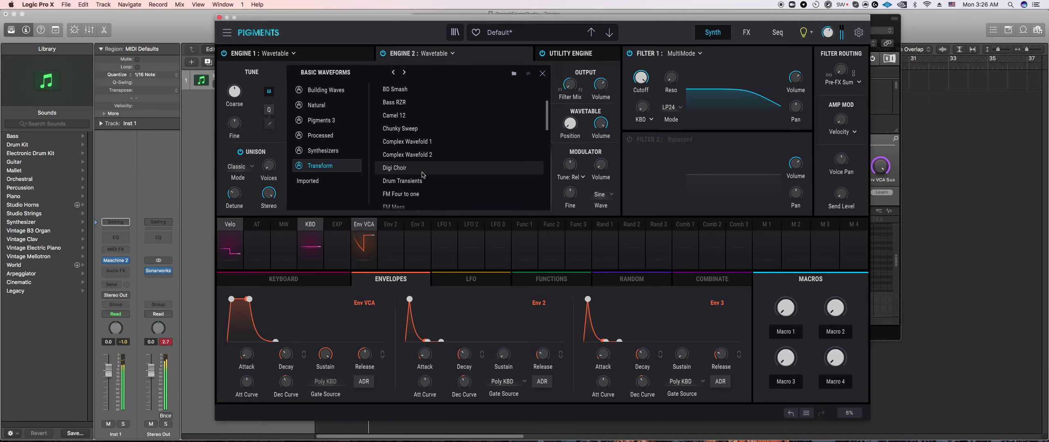
pyautogui.click(322, 150)
pyautogui.scroll(-5, 437, 169)
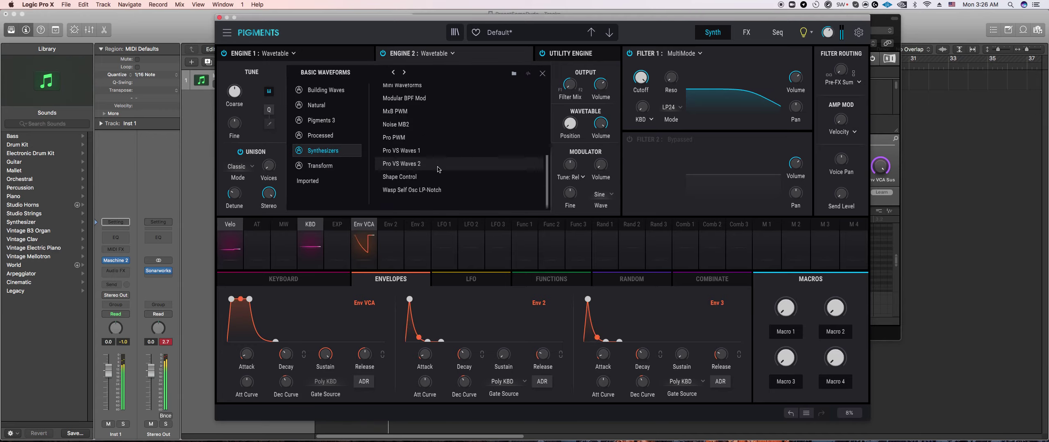
pyautogui.click(403, 99)
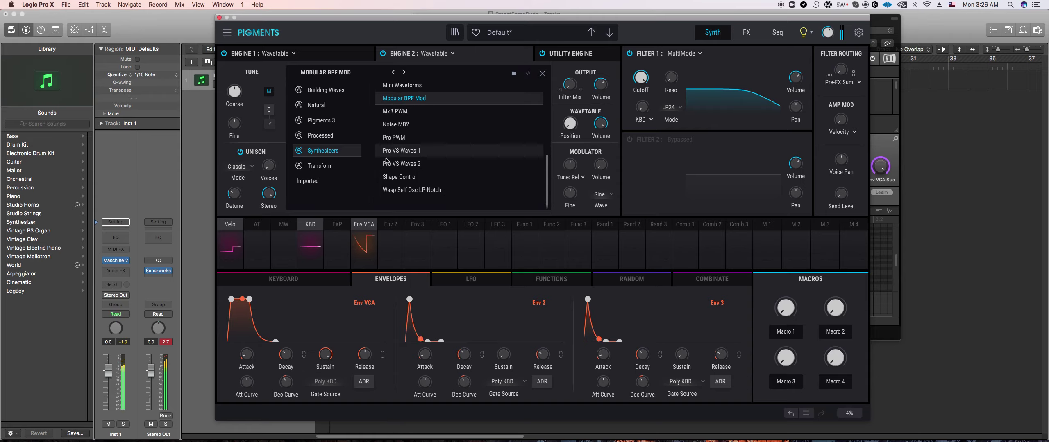
pyautogui.click(542, 73)
# Step: Lower Engine 2's coarse tuning to about -16 semitones and raise its unison voices to about 3.68
pyautogui.moveTo(234, 91); pyautogui.dragTo(234, 95)
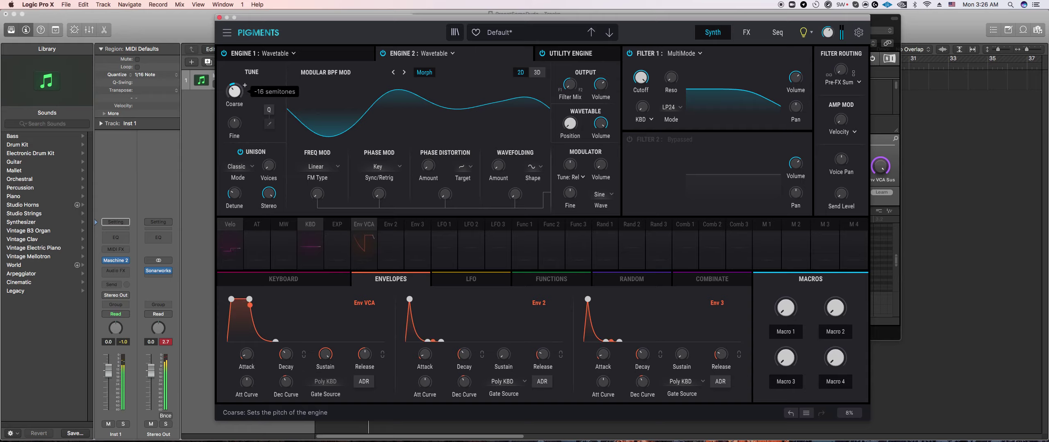
pyautogui.moveTo(269, 166); pyautogui.dragTo(269, 161)
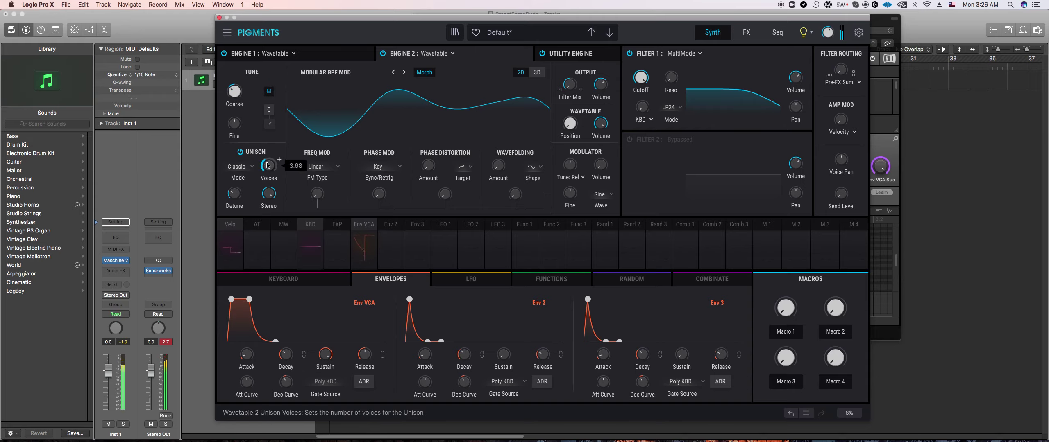
pyautogui.moveTo(234, 91)
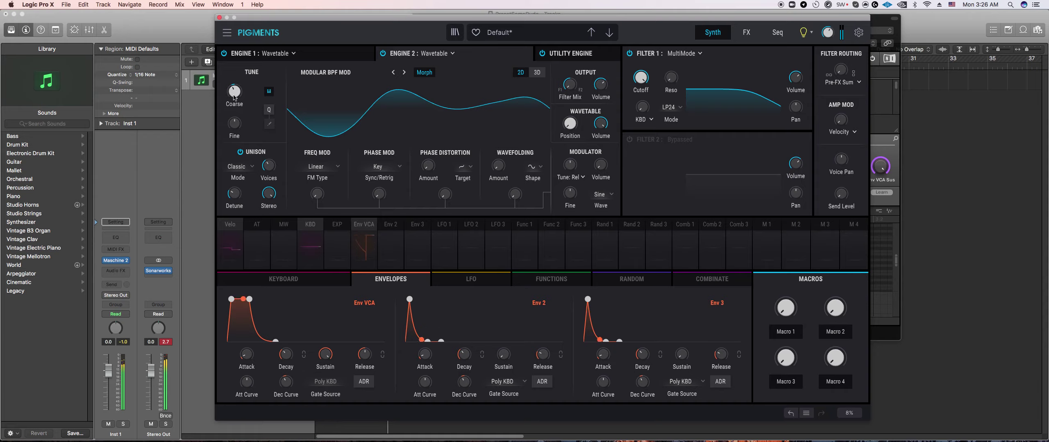
# Step: Detune the engines against each other, with fine tuning of about 0.104 semitone on Engine 2 and -0.104 semitone on Engine 1
pyautogui.moveTo(245, 117)
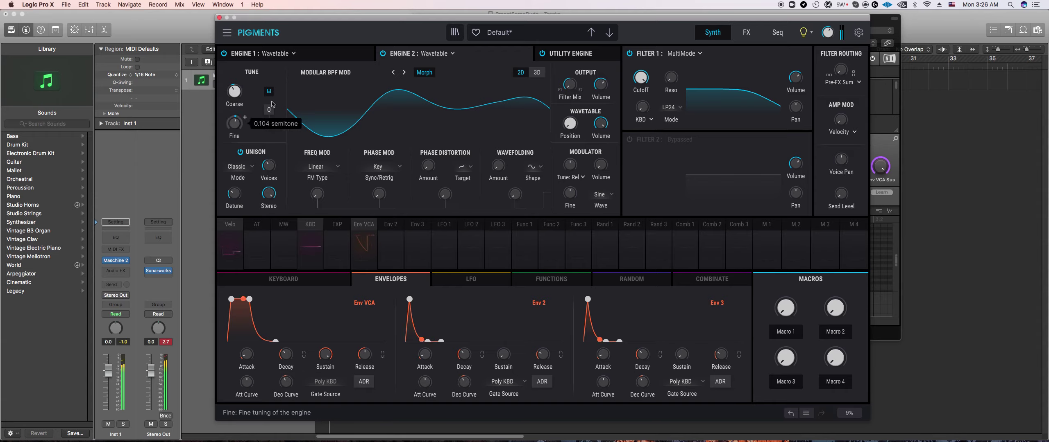
pyautogui.click(331, 55)
pyautogui.moveTo(233, 124); pyautogui.dragTo(234, 126)
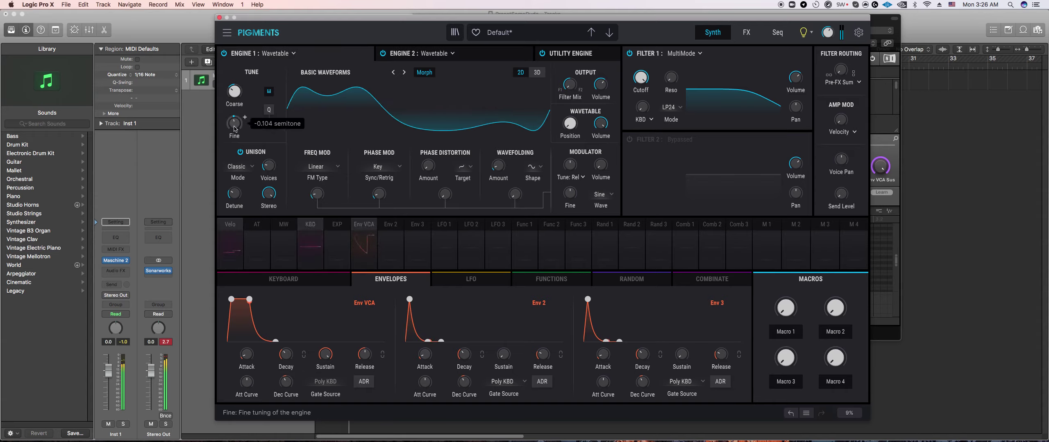
# Step: Reset Engine 2's phase modulation and apply frequency modulation of about 0.018 with wavefolding of about 0.024
pyautogui.click(477, 54)
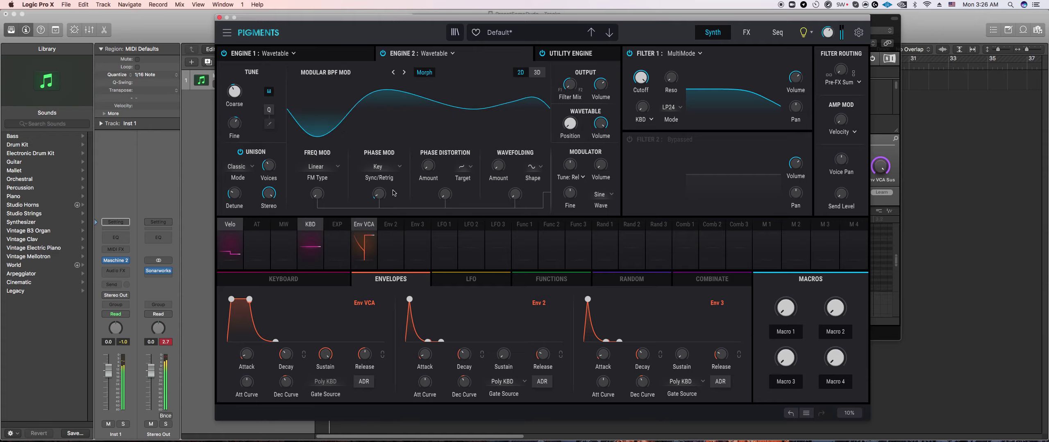
pyautogui.doubleClick(379, 194)
pyautogui.moveTo(316, 201); pyautogui.dragTo(315, 197)
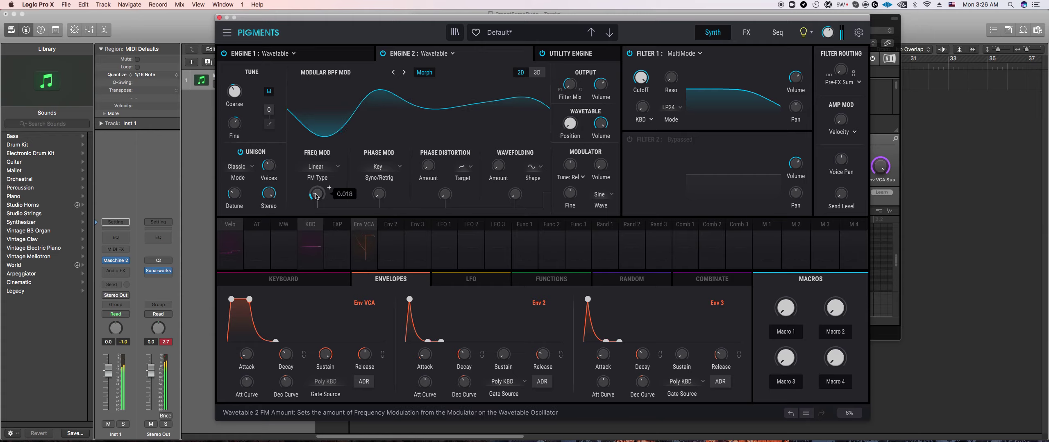
pyautogui.moveTo(498, 167)
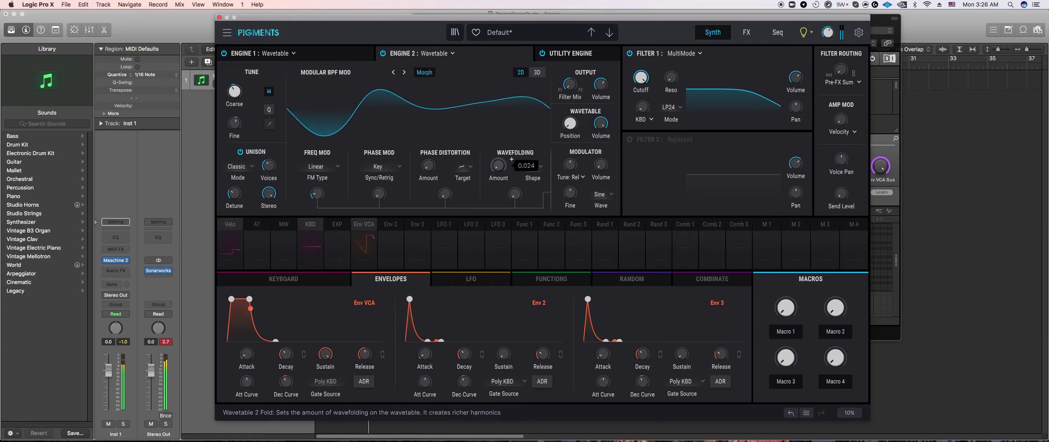
# Step: Switch Filter 1 to LP36 mode and tune its cutoff, with resonance at about 0.300
pyautogui.moveTo(651, 71)
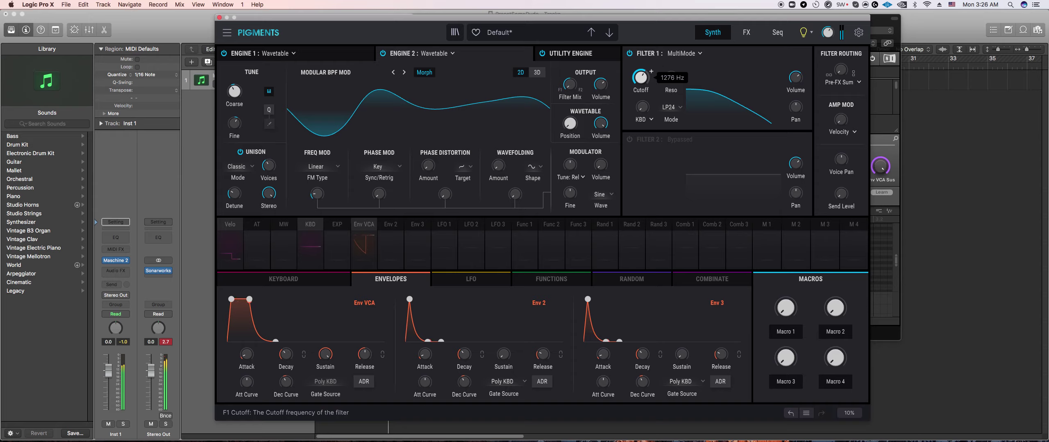
pyautogui.click(672, 110)
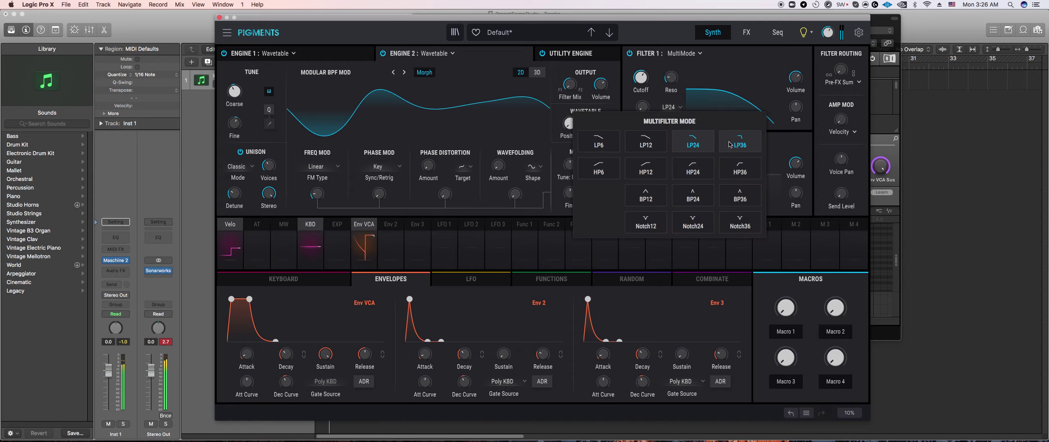
pyautogui.click(737, 139)
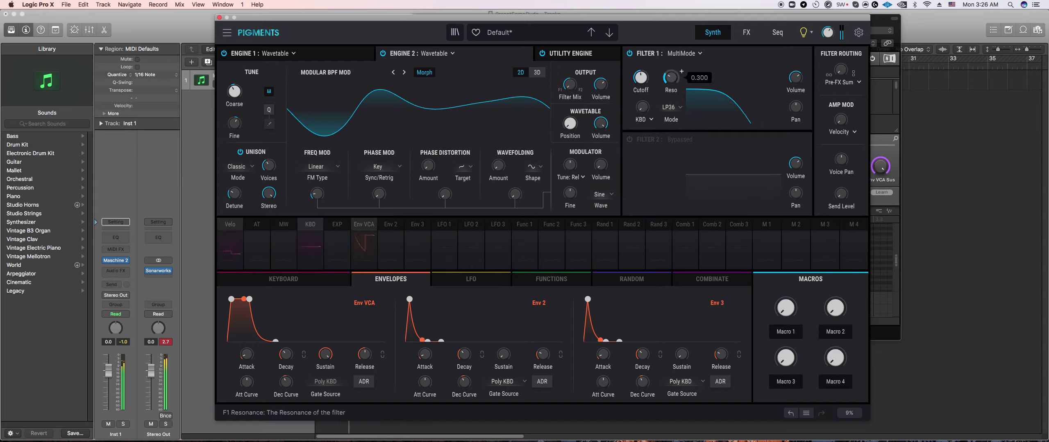
pyautogui.moveTo(582, 77)
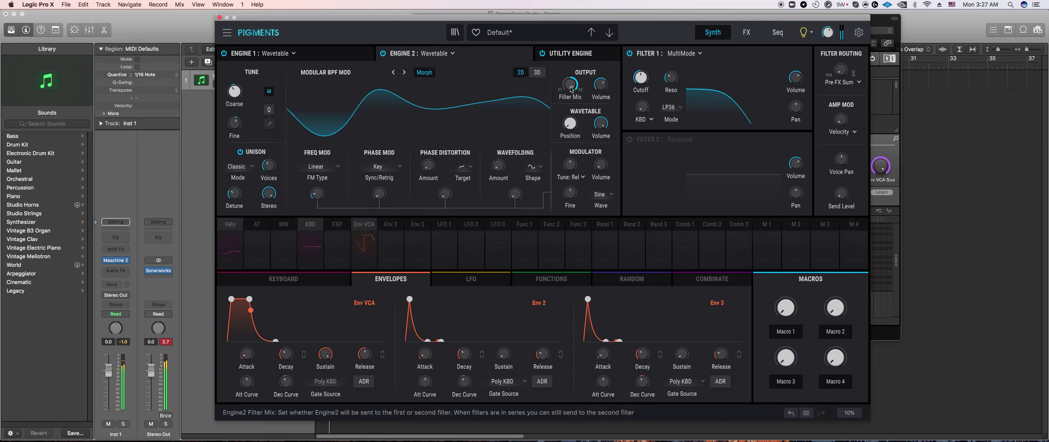
pyautogui.moveTo(641, 78); pyautogui.dragTo(671, 70)
# Step: With Engine 1 off, sweep Engine 2's wavetable position to about 0.160 and set its phase distortion modulation to about 0.056
pyautogui.moveTo(581, 118)
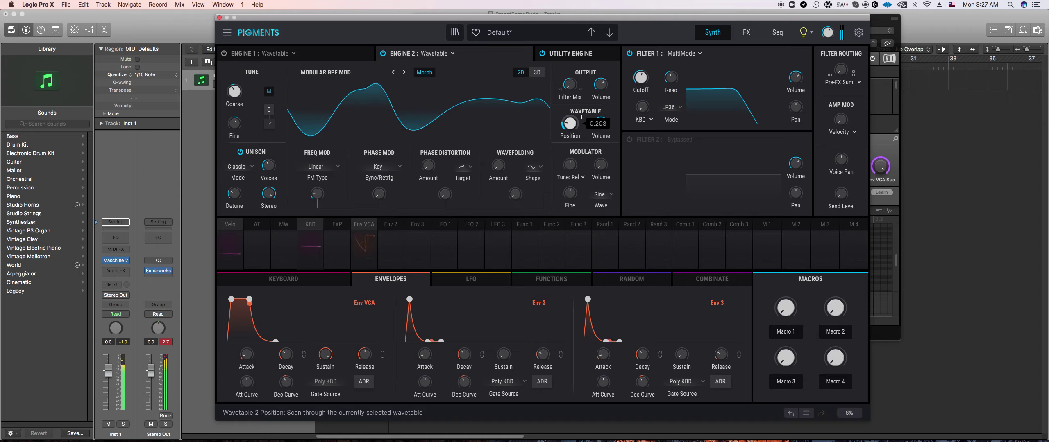
pyautogui.scroll(10, 581, 118)
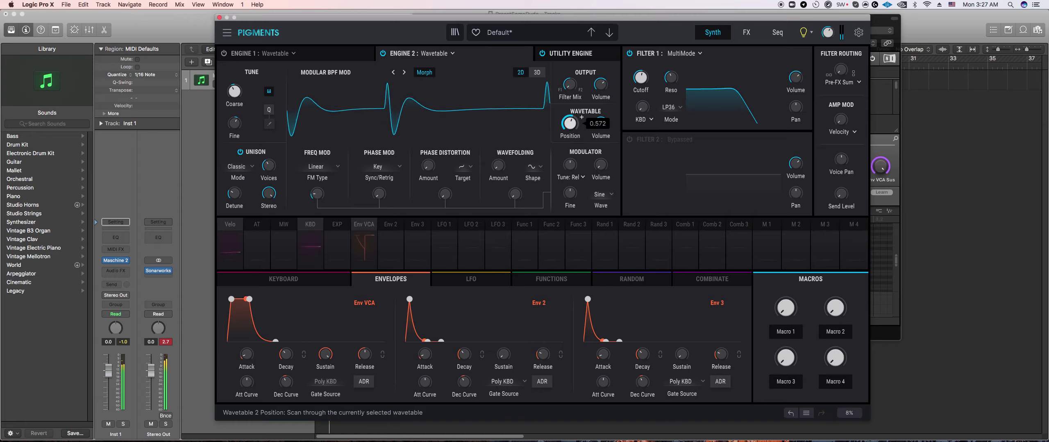
pyautogui.scroll(-9, 581, 117)
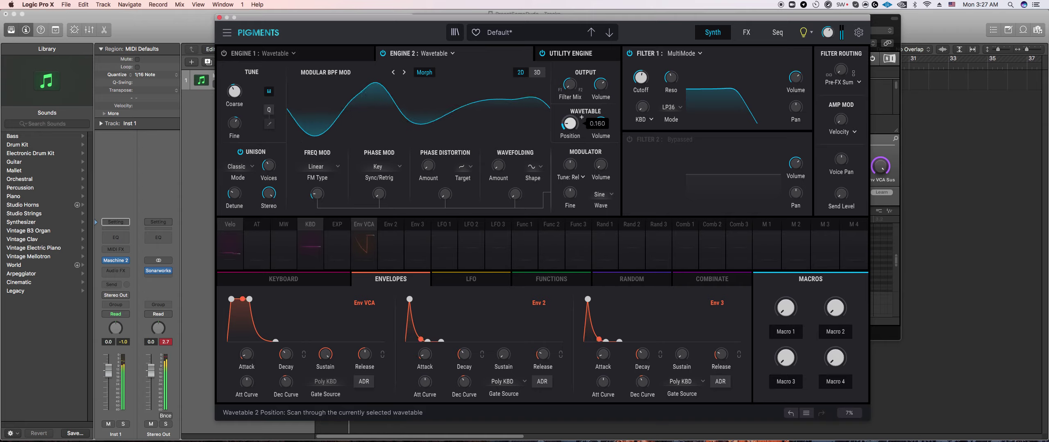
pyautogui.moveTo(459, 188)
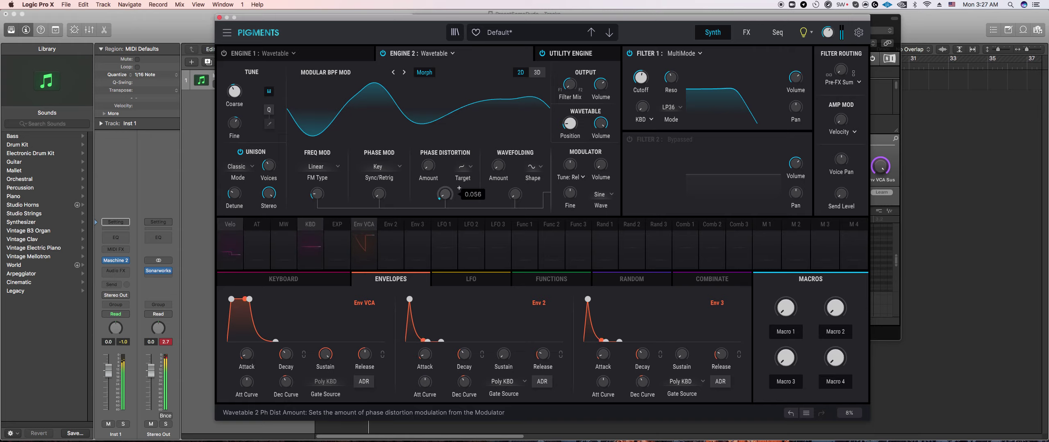
# Step: Turn on Filter 2, lower its cutoff and adjust Engine 2's filter mix
pyautogui.moveTo(441, 159)
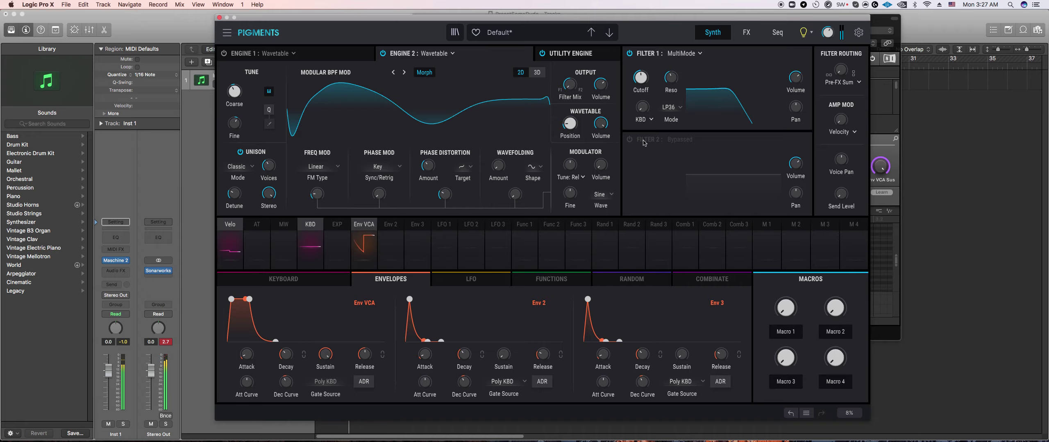
pyautogui.click(629, 139)
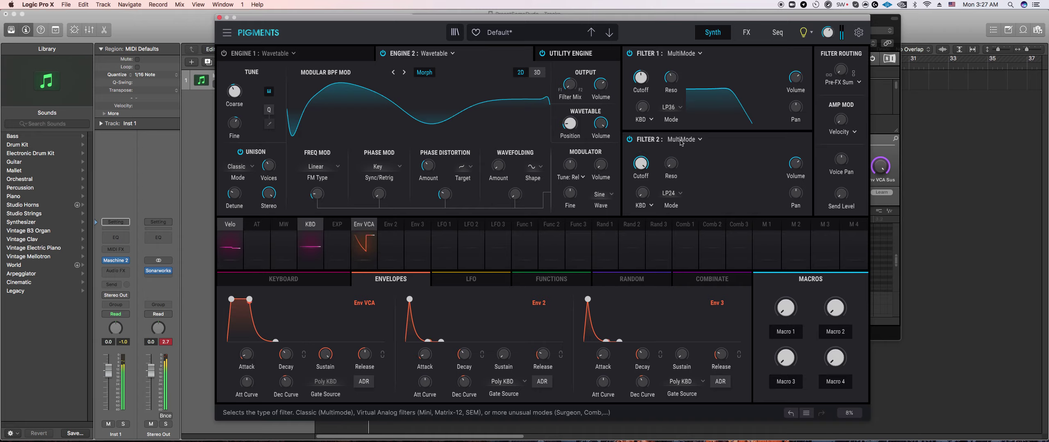
pyautogui.moveTo(641, 163); pyautogui.dragTo(641, 199)
pyautogui.moveTo(570, 84); pyautogui.dragTo(570, 83)
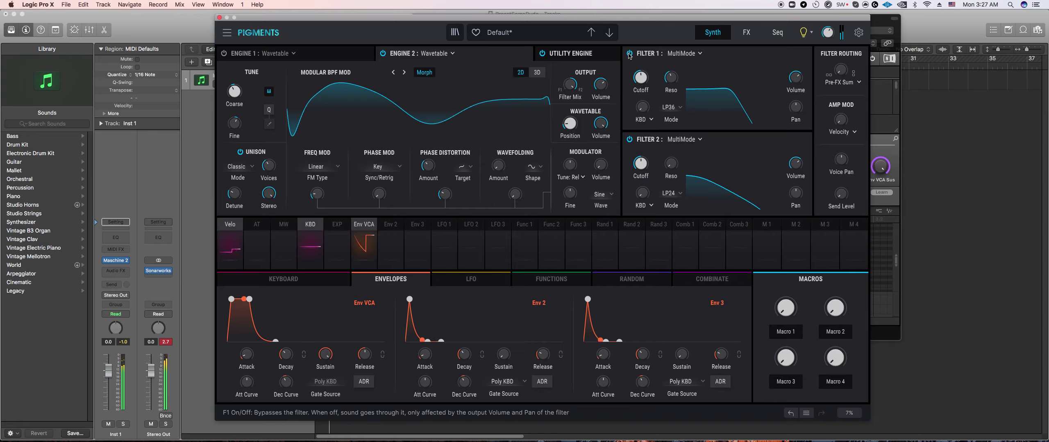
# Step: With Engine 1 switched back on, balance the cutoffs of Filter 1 and Filter 2 against each other
pyautogui.moveTo(640, 78); pyautogui.dragTo(641, 112)
pyautogui.moveTo(641, 78)
pyautogui.mouseDown()
pyautogui.moveTo(641, 25)
pyautogui.moveTo(651, 86)
pyautogui.mouseUp()
pyautogui.moveTo(679, 159)
pyautogui.moveTo(651, 160); pyautogui.dragTo(651, 158)
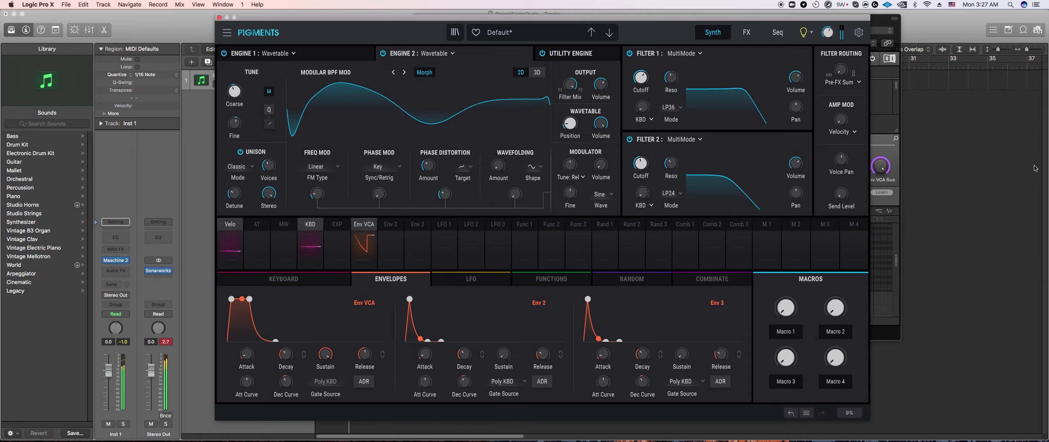
# Step: Switch to Maschine 2, record four notes for the third sound in Pattern 1, and open the fourth sound's Pigments instance
pyautogui.click(890, 147)
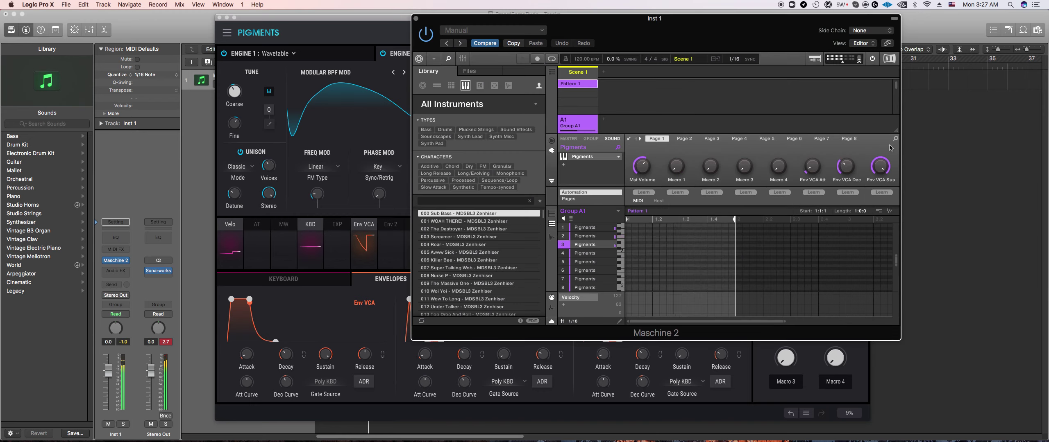
pyautogui.press('r')
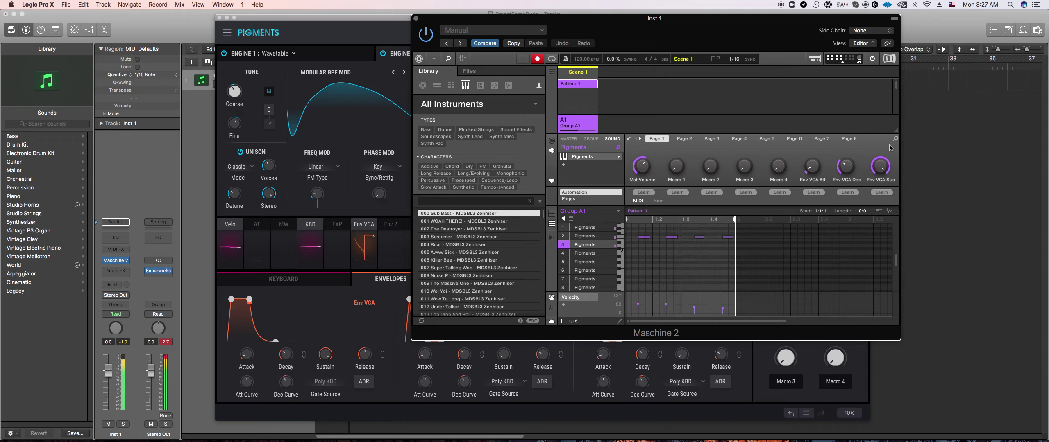
pyautogui.press('r')
pyautogui.click(594, 255)
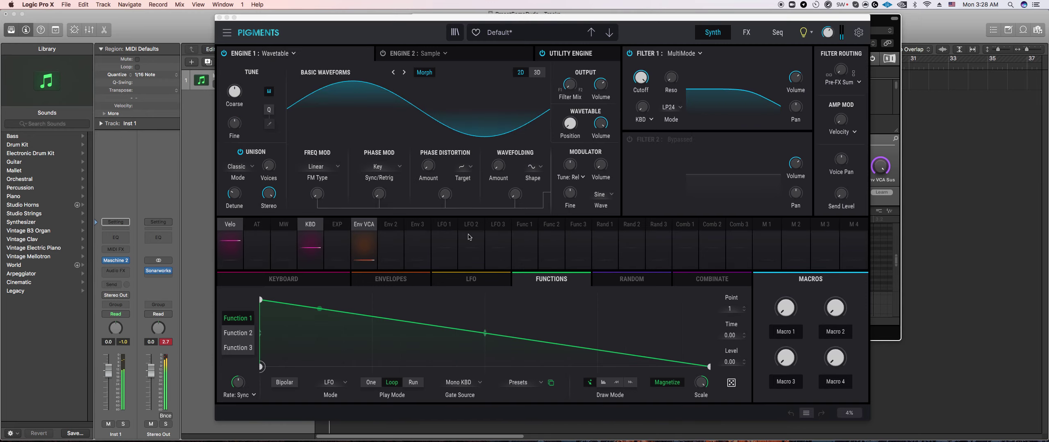
# Step: Shape Function 1 as a decay reaching zero at time 0.140 and route it to Engine 1's output volume with an amount of 1.00
pyautogui.moveTo(324, 353); pyautogui.dragTo(322, 367)
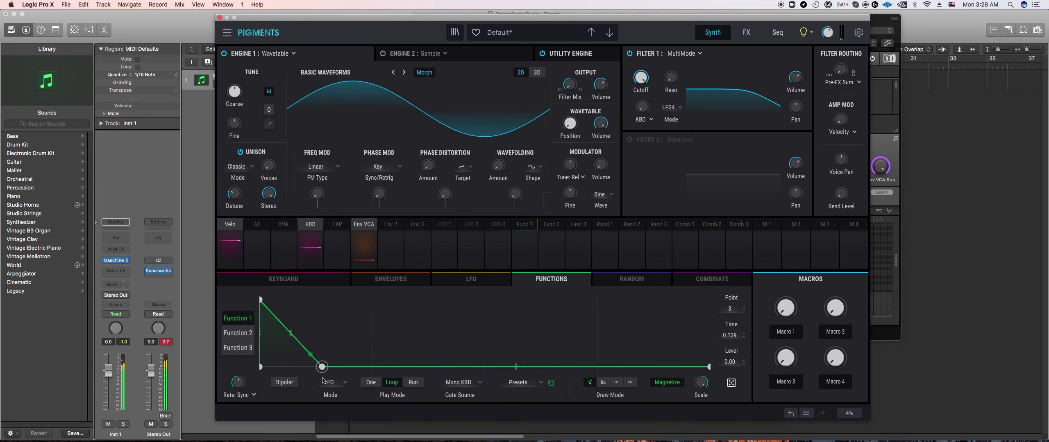
pyautogui.moveTo(316, 195); pyautogui.dragTo(315, 191)
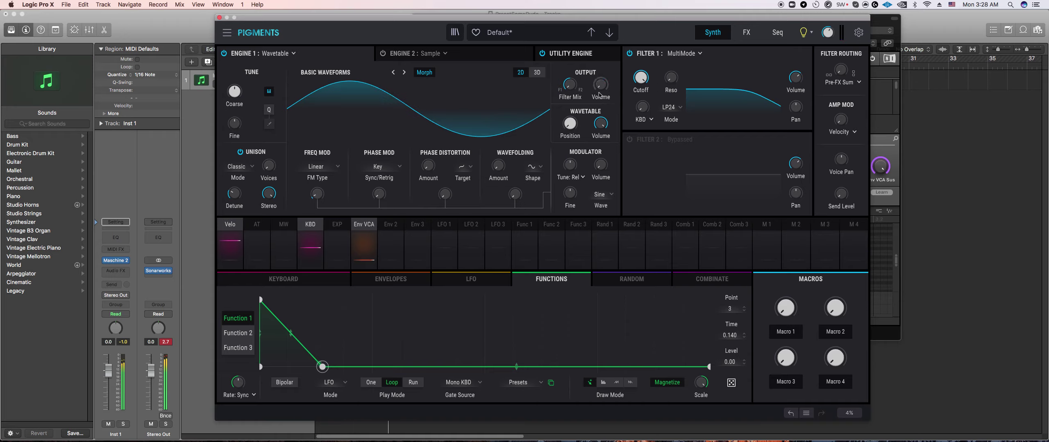
pyautogui.click(525, 251)
pyautogui.moveTo(595, 85); pyautogui.dragTo(595, 80)
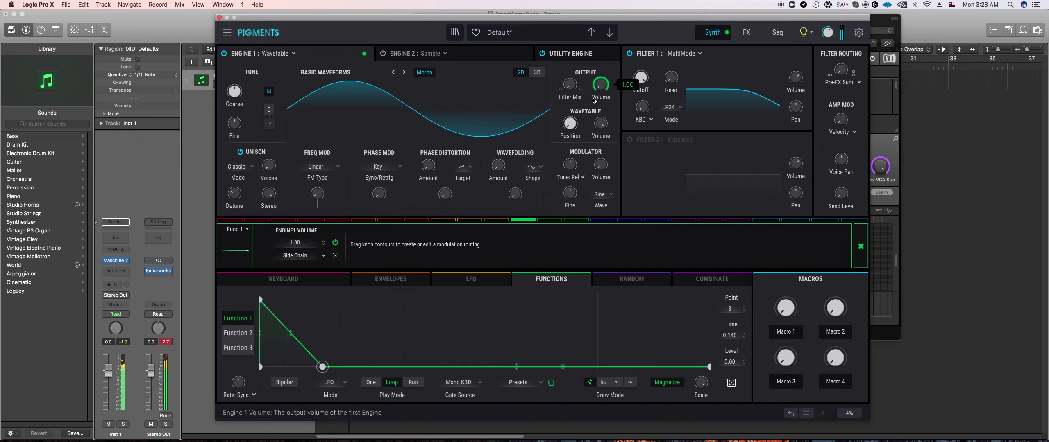
# Step: Adjust Engine 1's coarse tuning and wavefolding amount, and tune Filter 1's resonance with a lower cutoff
pyautogui.moveTo(240, 101); pyautogui.dragTo(240, 103)
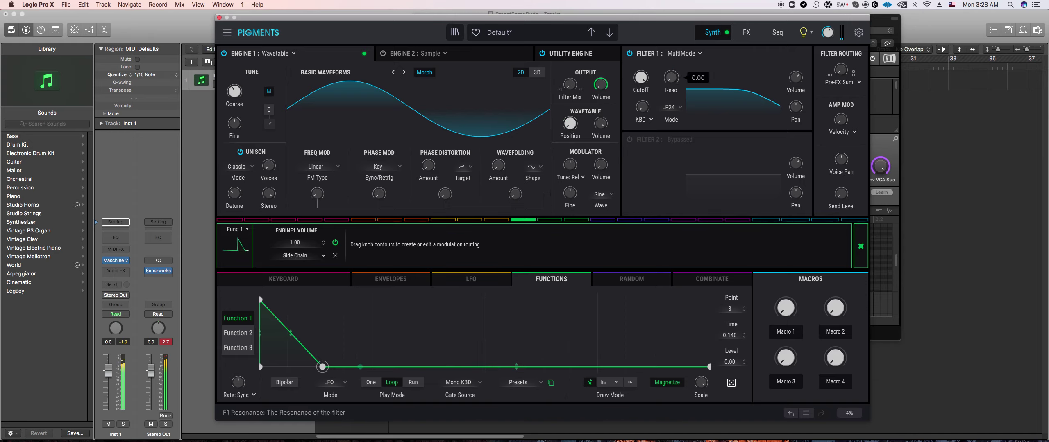
pyautogui.moveTo(671, 77); pyautogui.dragTo(671, 41)
pyautogui.moveTo(640, 78); pyautogui.dragTo(641, 129)
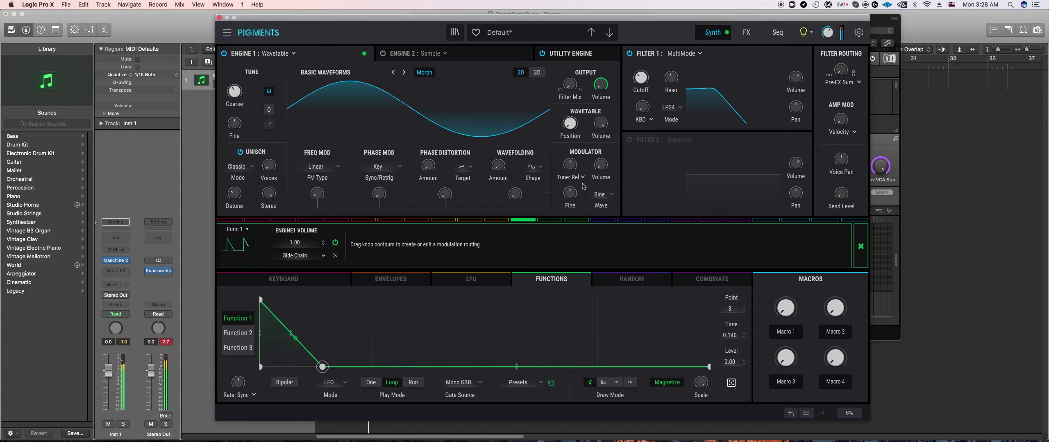
pyautogui.moveTo(498, 165); pyautogui.dragTo(498, 160)
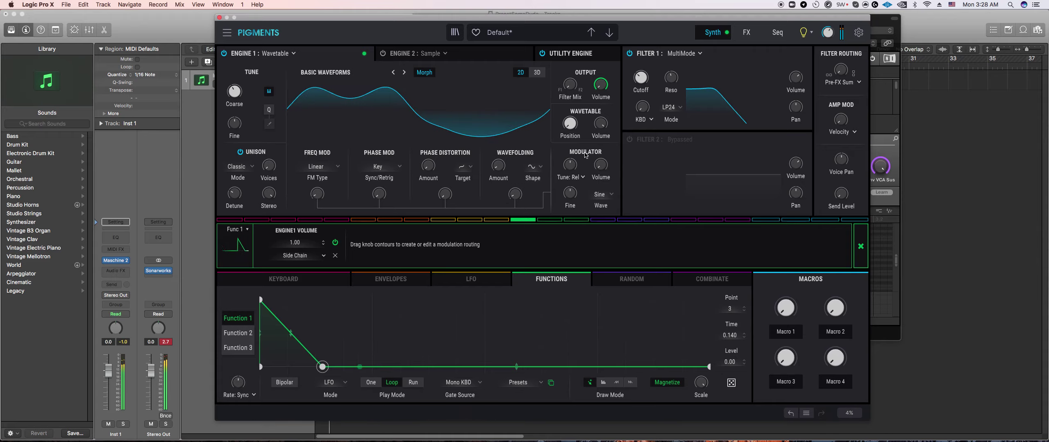
# Step: Load Distortion and Multiband into the first two FX A slots and adjust the multiband's upper thresholds
pyautogui.click(746, 33)
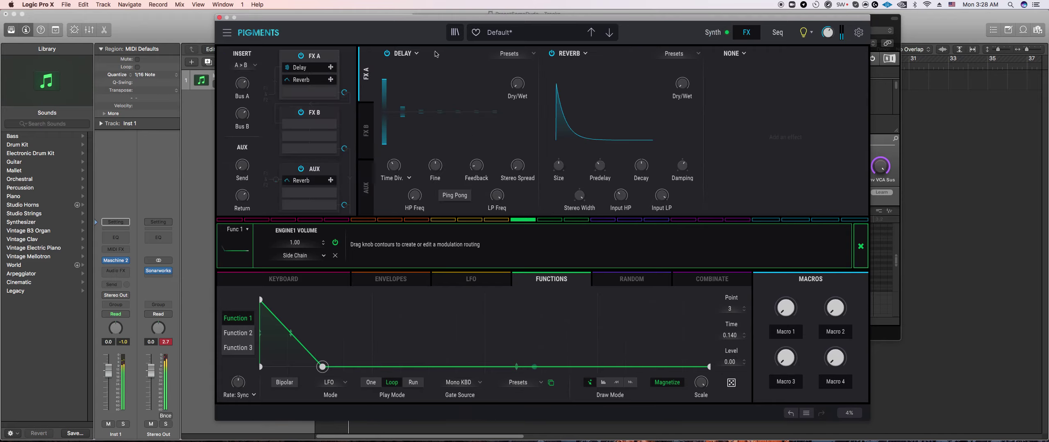
pyautogui.click(416, 54)
pyautogui.click(420, 140)
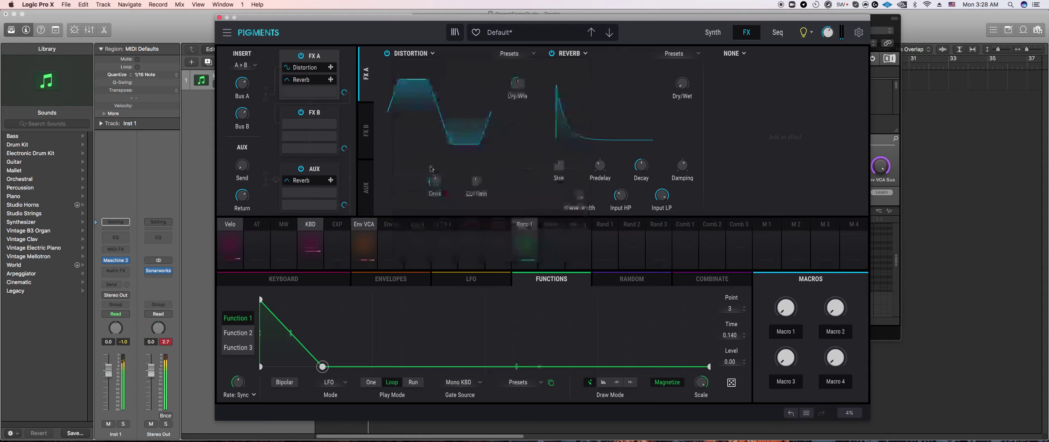
pyautogui.click(569, 53)
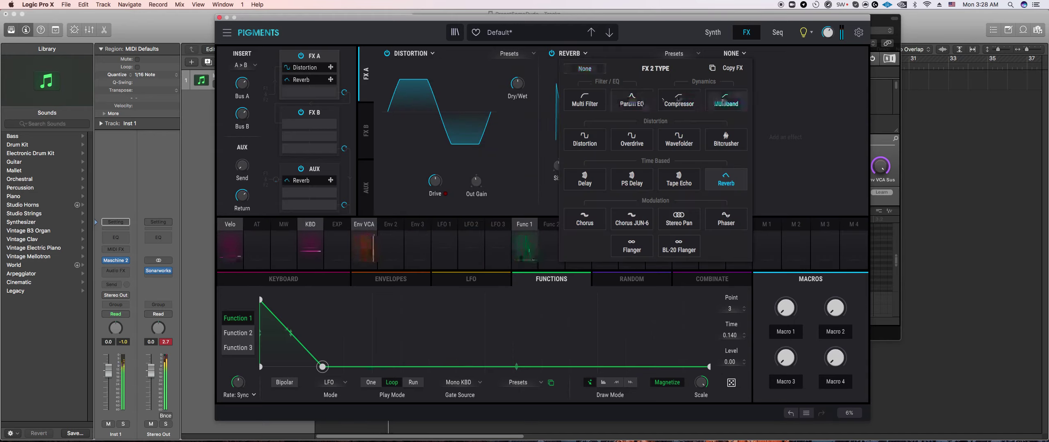
pyautogui.click(629, 145)
pyautogui.moveTo(561, 98); pyautogui.dragTo(596, 82)
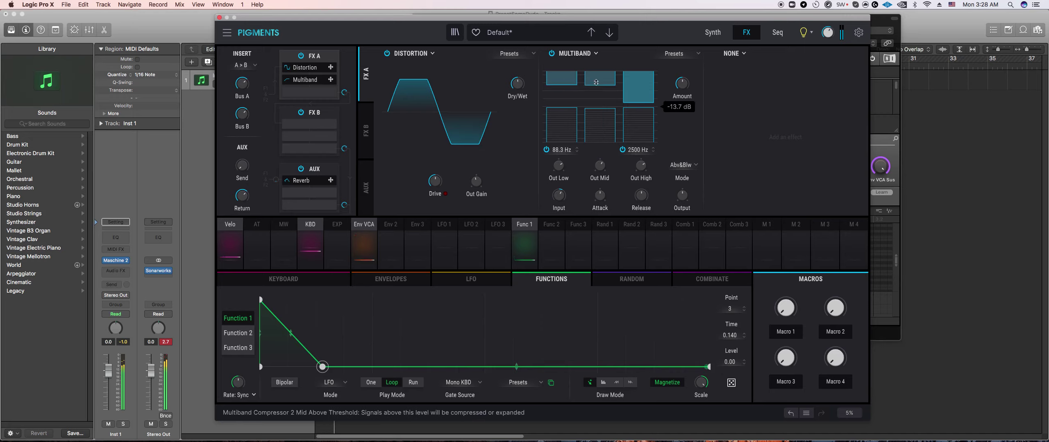
pyautogui.click(737, 54)
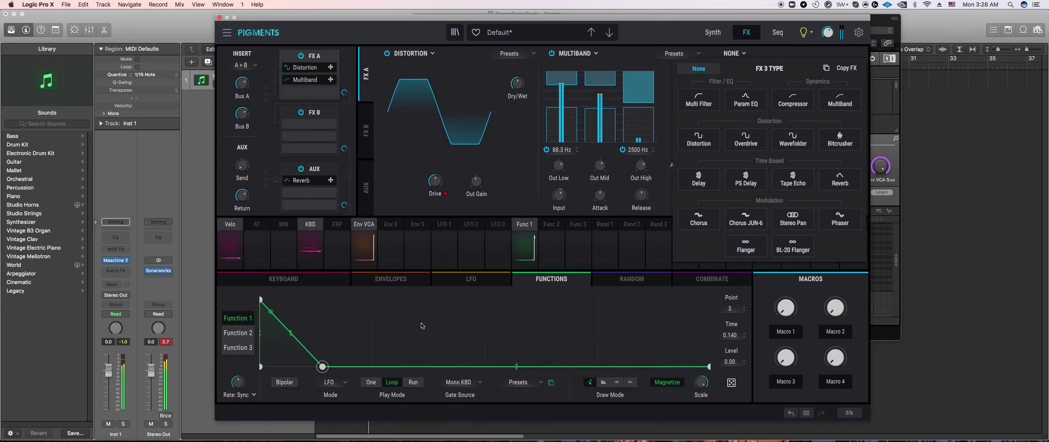
# Step: Move Function 1's decay end point to time 0.250 and bend the falling segment into a convex curve
pyautogui.click(322, 367)
pyautogui.moveTo(327, 370); pyautogui.dragTo(376, 370)
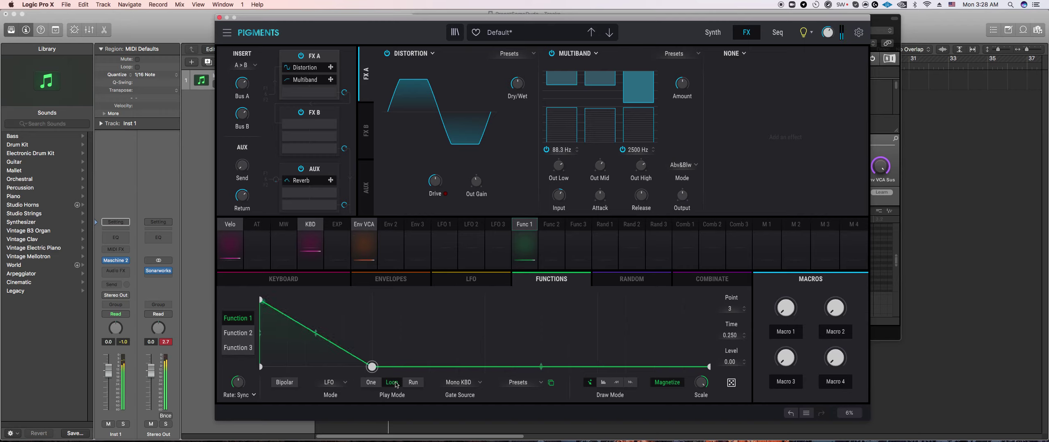
pyautogui.moveTo(320, 339); pyautogui.dragTo(316, 312)
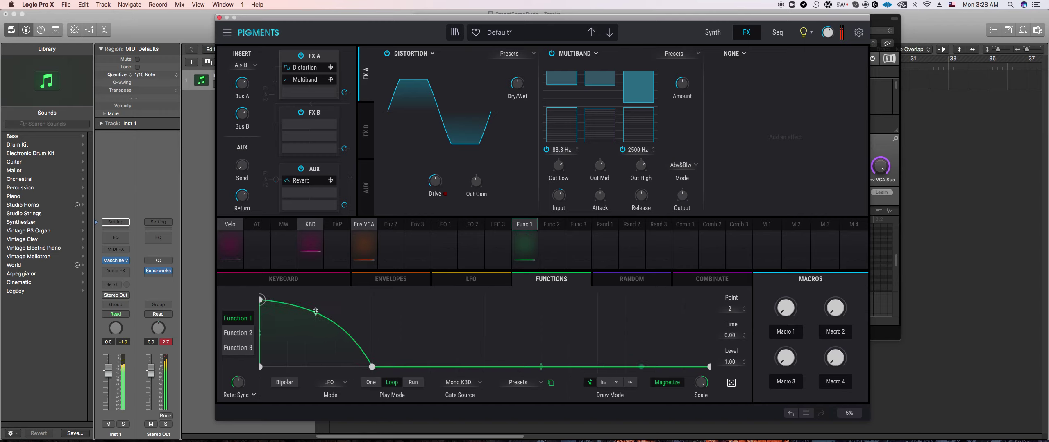
# Step: Add a Param EQ in the third FX A slot and cut the upper bands, with Peak 1 at 394 Hz and -15.0 dB
pyautogui.click(725, 92)
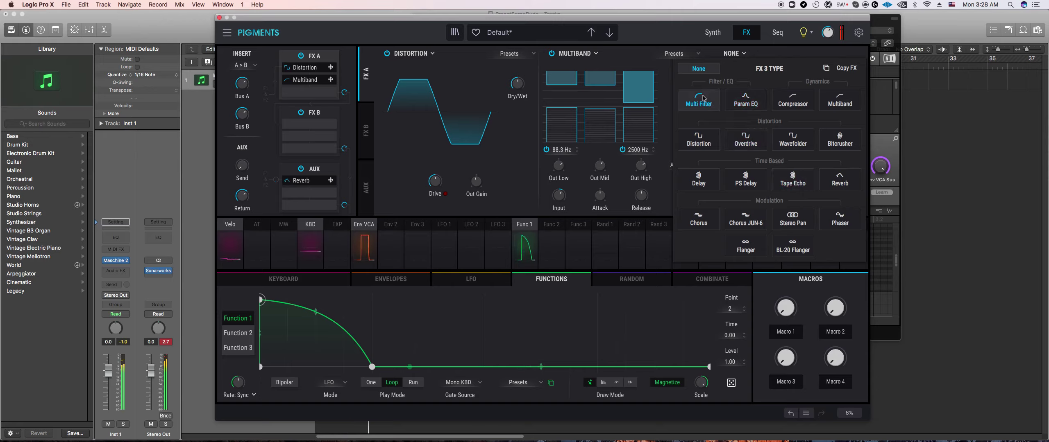
pyautogui.click(744, 103)
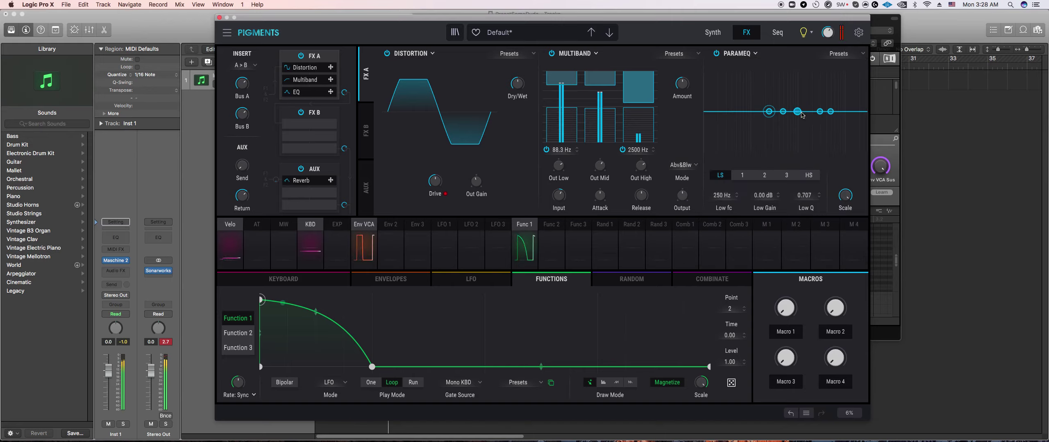
pyautogui.moveTo(819, 124); pyautogui.dragTo(821, 153)
pyautogui.moveTo(830, 112); pyautogui.dragTo(752, 230)
pyautogui.moveTo(783, 113); pyautogui.dragTo(778, 155)
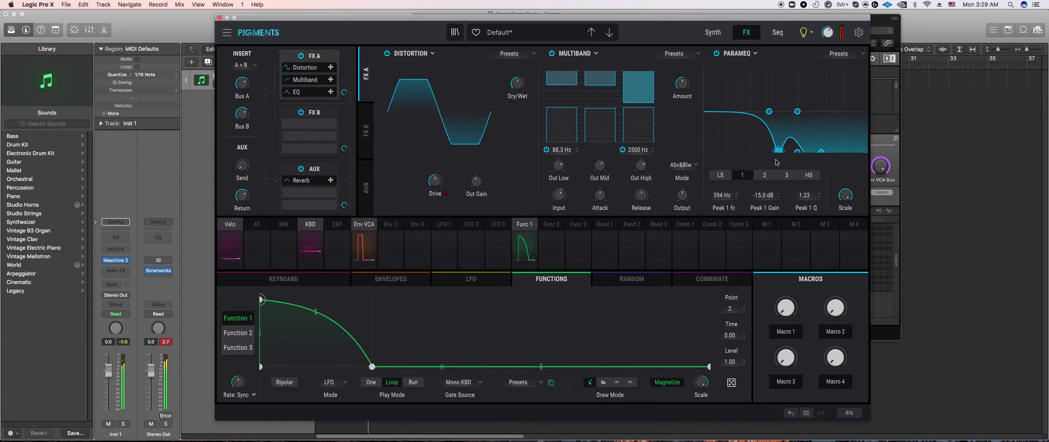
# Step: Delete Function 1's intermediate point so the curve spans its full length, and set Env VCA's release to about 798 ms
pyautogui.rightClick(372, 367)
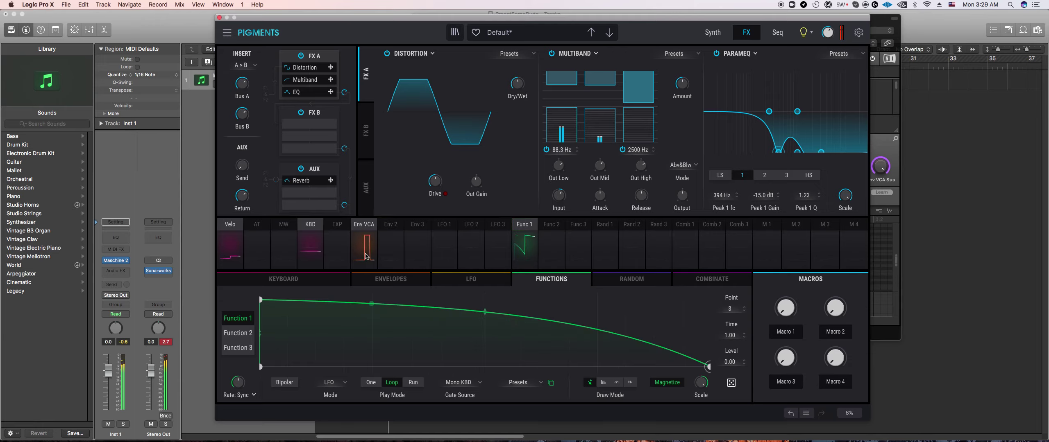
pyautogui.click(401, 280)
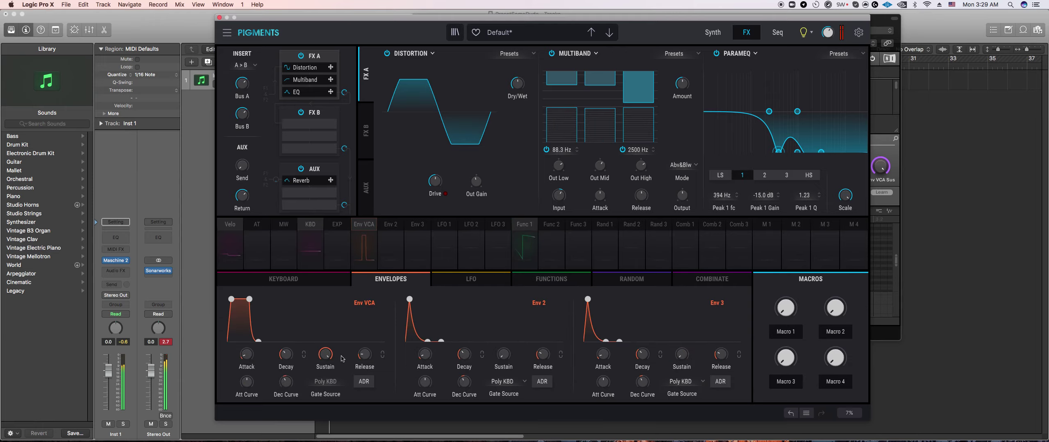
pyautogui.moveTo(363, 358)
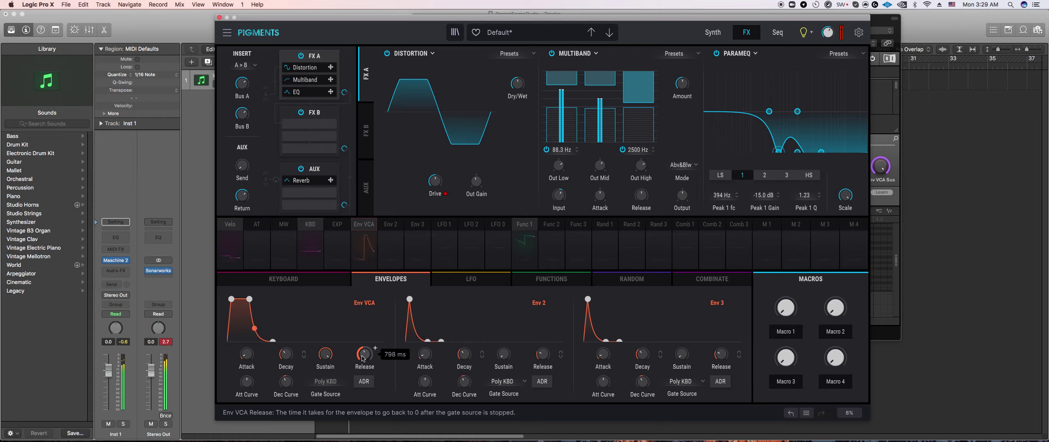
# Step: Switch Filter 1 to LP36 mode and fine-tune its cutoff
pyautogui.click(713, 33)
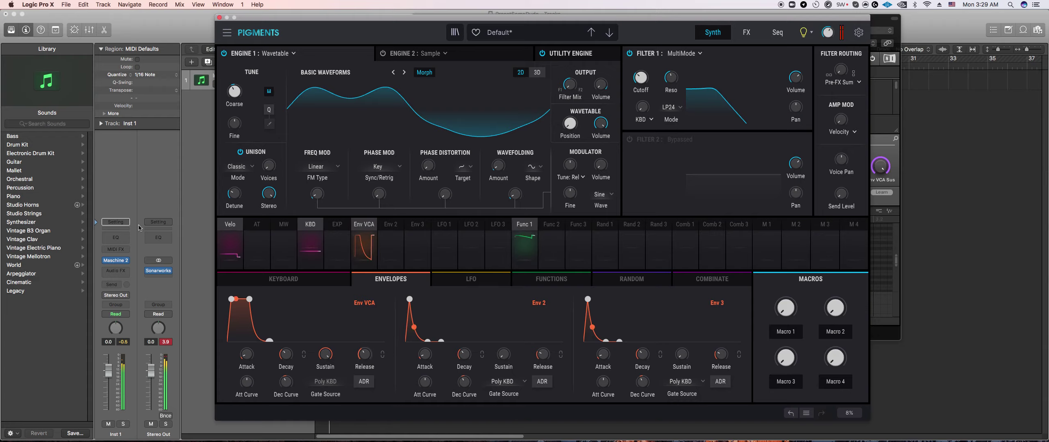
pyautogui.moveTo(235, 101)
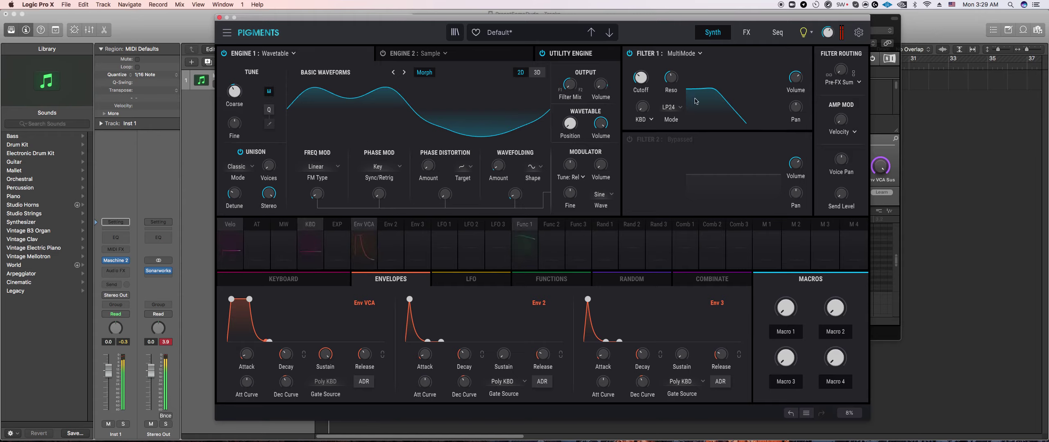
pyautogui.moveTo(641, 77)
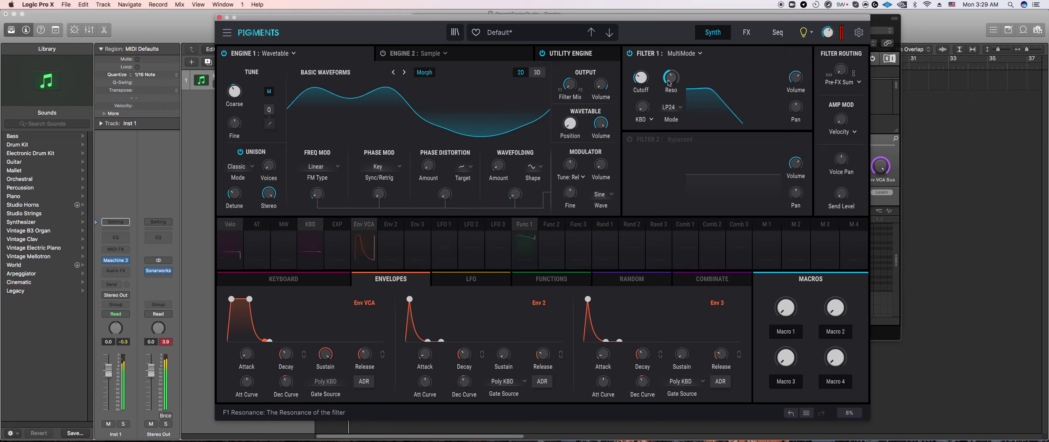
pyautogui.click(670, 107)
pyautogui.click(686, 125)
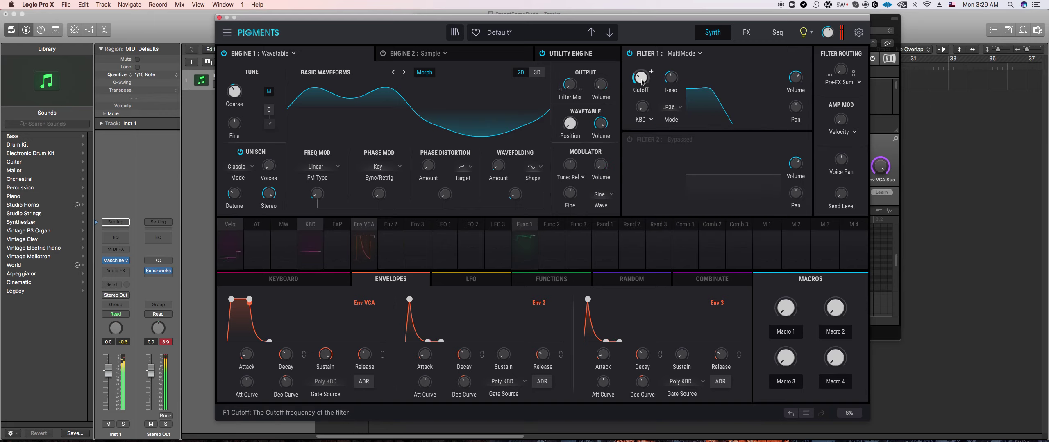
# Step: Lower the Multiband thresholds and raise the EQ's low shelf to about 2.49 dB at 329 Hz
pyautogui.click(746, 36)
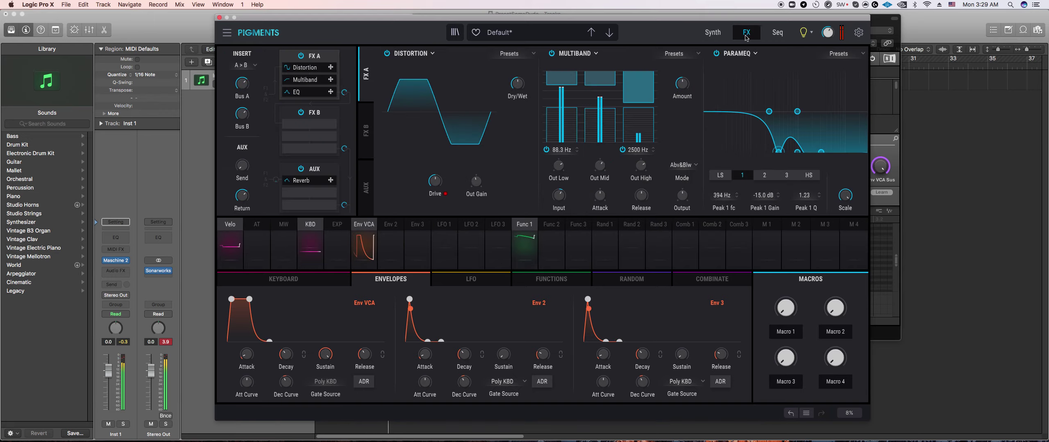
pyautogui.moveTo(644, 131); pyautogui.dragTo(643, 188)
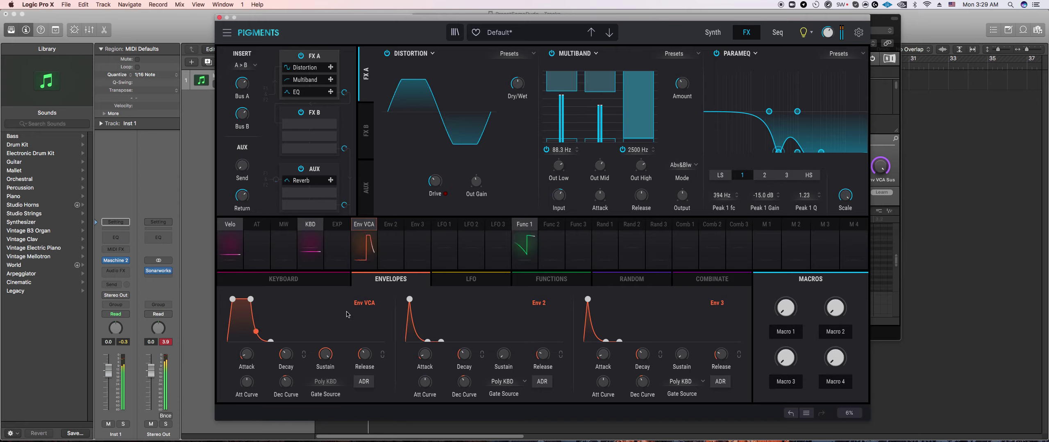
pyautogui.moveTo(769, 117); pyautogui.dragTo(773, 112)
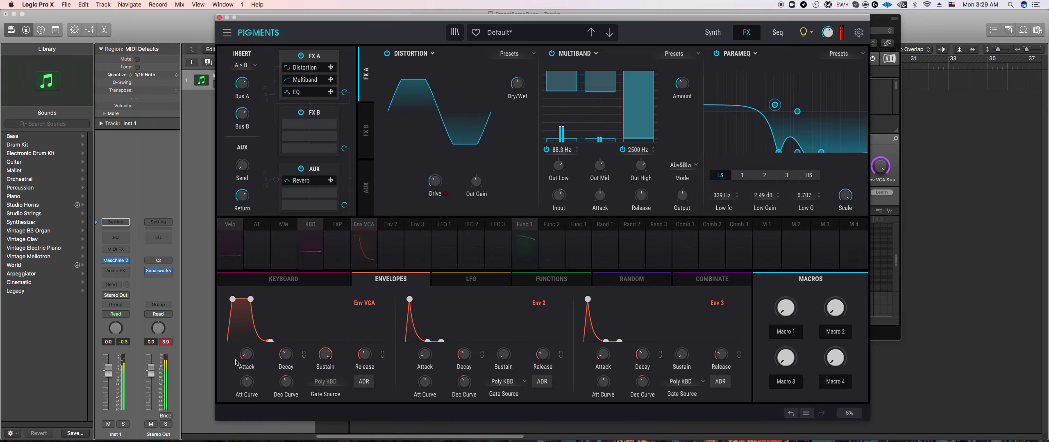
# Step: Set the keyboard play mode to Mono
pyautogui.click(322, 283)
pyautogui.moveTo(563, 320)
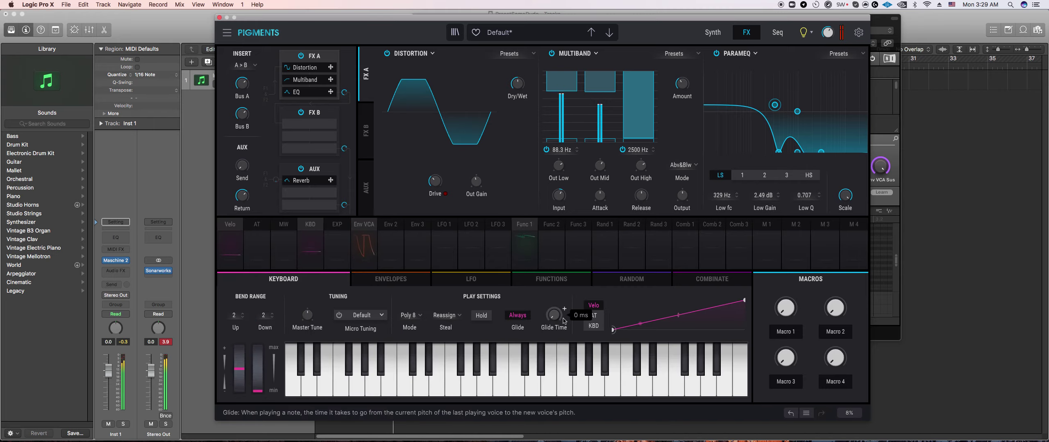
pyautogui.click(418, 316)
pyautogui.click(410, 188)
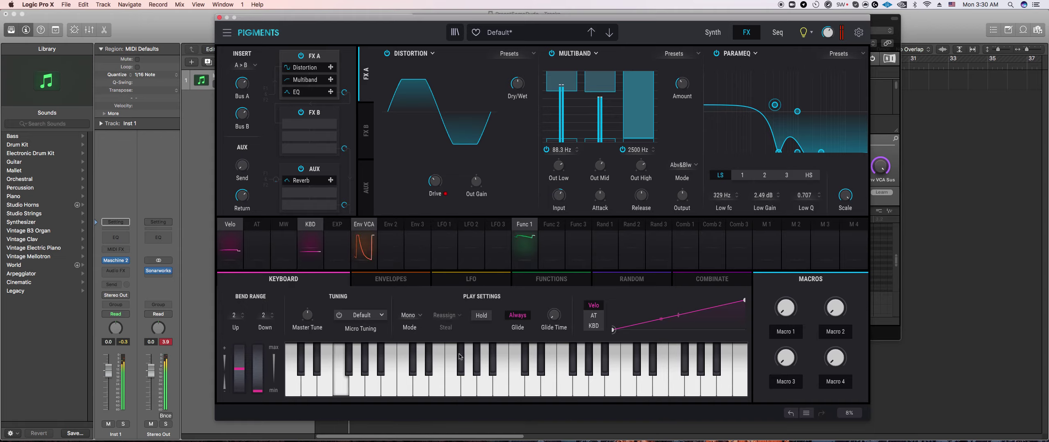
# Step: Set Function 1's modulation of Engine 1 volume to 0.88 and reshape its curve with a short rise, falling to zero at time 0.486
pyautogui.click(399, 280)
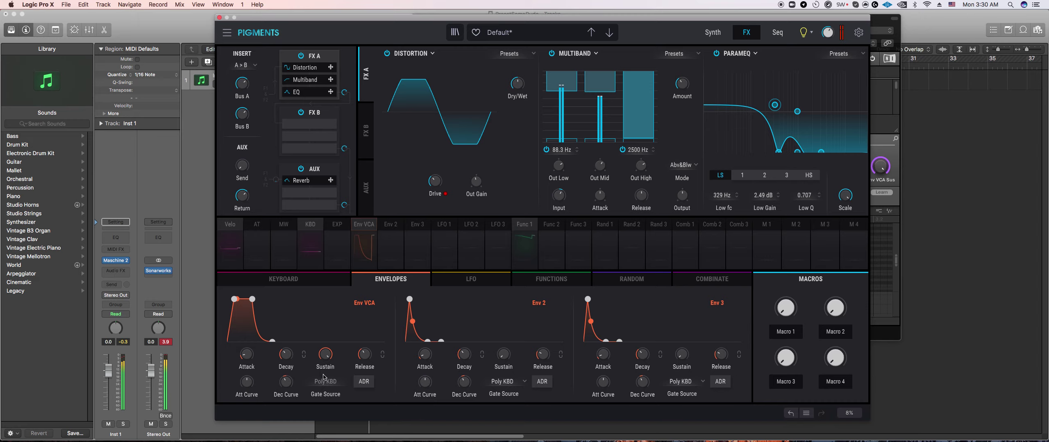
pyautogui.click(534, 281)
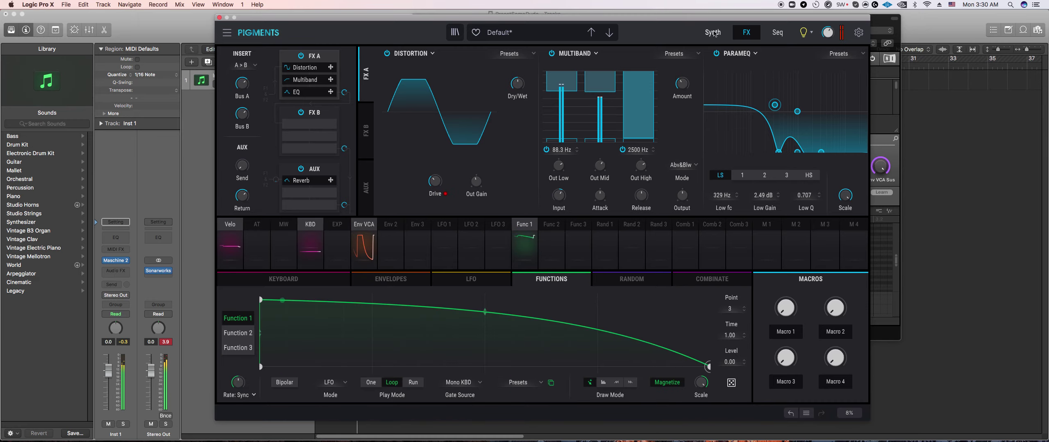
pyautogui.click(712, 33)
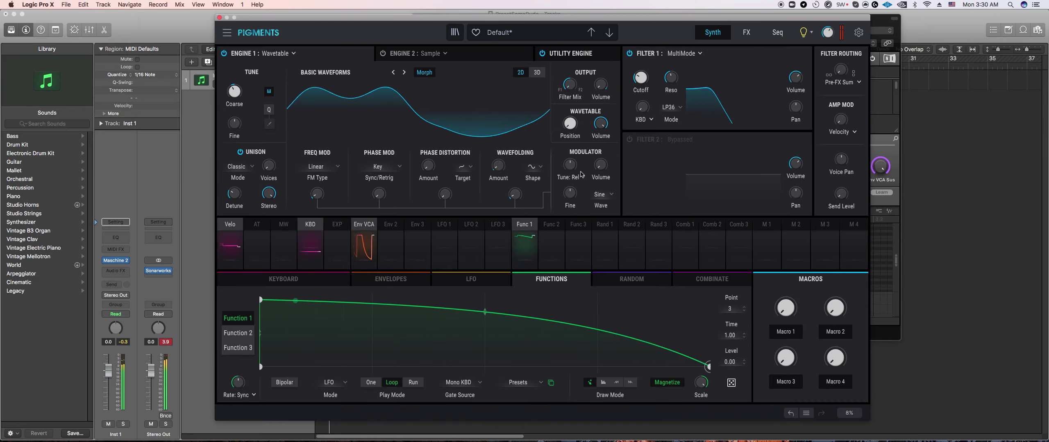
pyautogui.click(594, 96)
pyautogui.moveTo(595, 89); pyautogui.dragTo(596, 86)
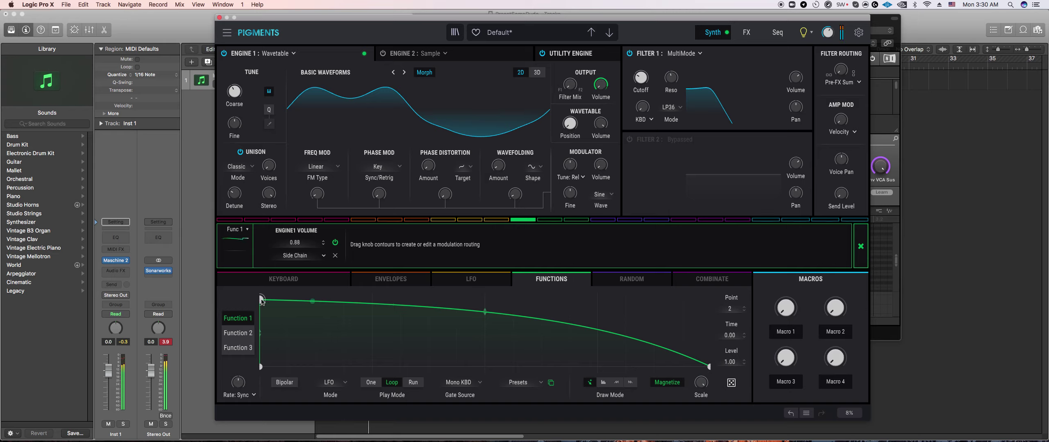
pyautogui.moveTo(261, 299); pyautogui.dragTo(267, 300)
pyautogui.moveTo(534, 336); pyautogui.dragTo(485, 374)
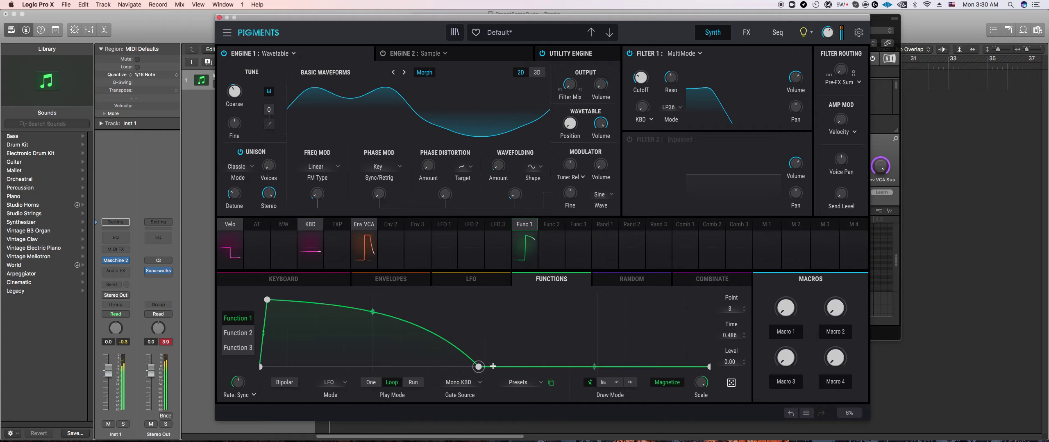
# Step: Switch to Maschine and delete all notes of the fourth Pigments sound from Pattern 1
pyautogui.click(888, 153)
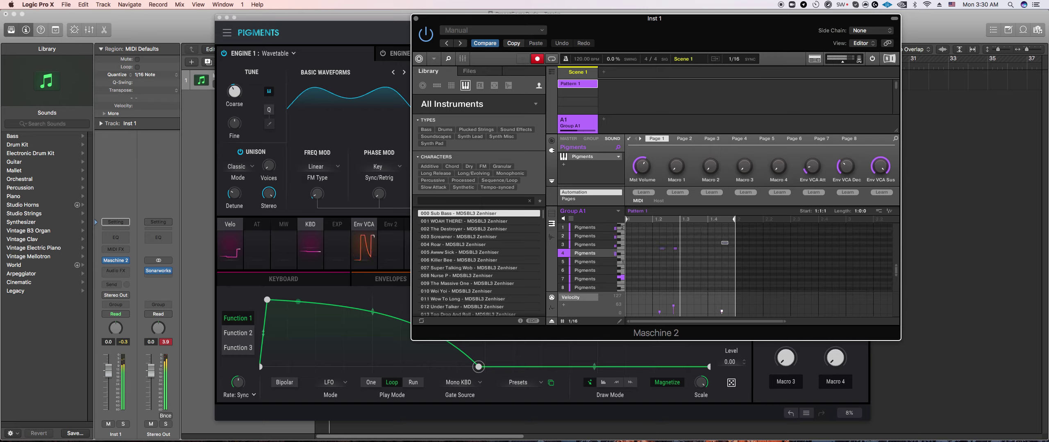
pyautogui.moveTo(725, 242); pyautogui.dragTo(723, 251)
pyautogui.scroll(1, 723, 249)
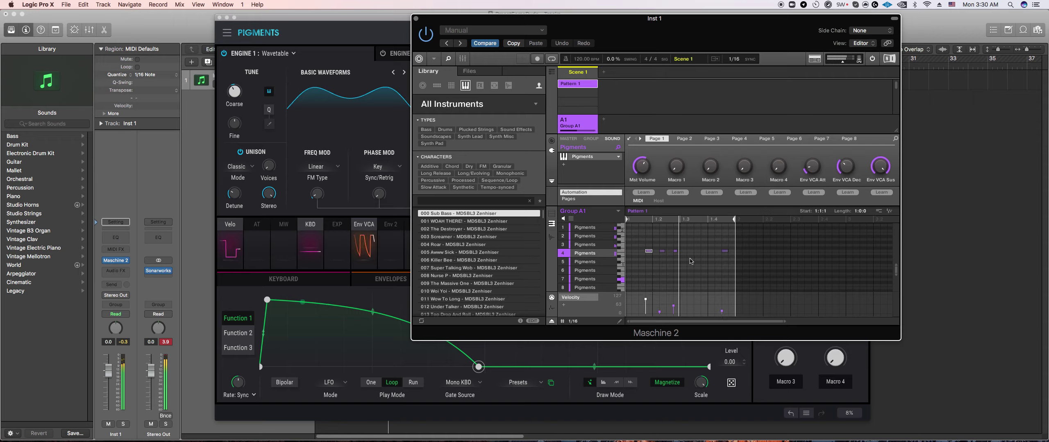
pyautogui.moveTo(645, 299); pyautogui.dragTo(646, 299)
pyautogui.keyDown('shift'); pyautogui.click(725, 251); pyautogui.keyUp('shift')
pyautogui.press('BackSpace')
pyautogui.moveTo(643, 240); pyautogui.dragTo(703, 278)
pyautogui.press('BackSpace')
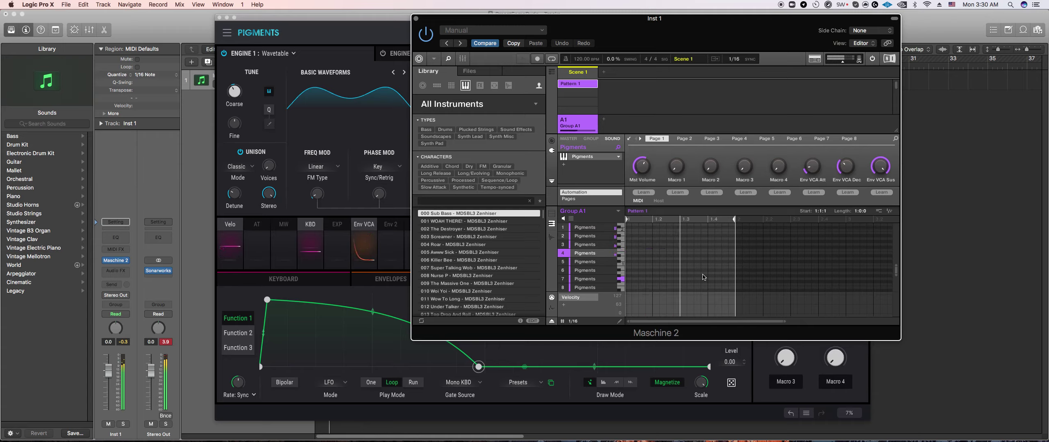
# Step: Switch to Pigments and change Filter 1 to the Surgeon type in LP mode with its cutoff at about 131 Hz
pyautogui.click(299, 312)
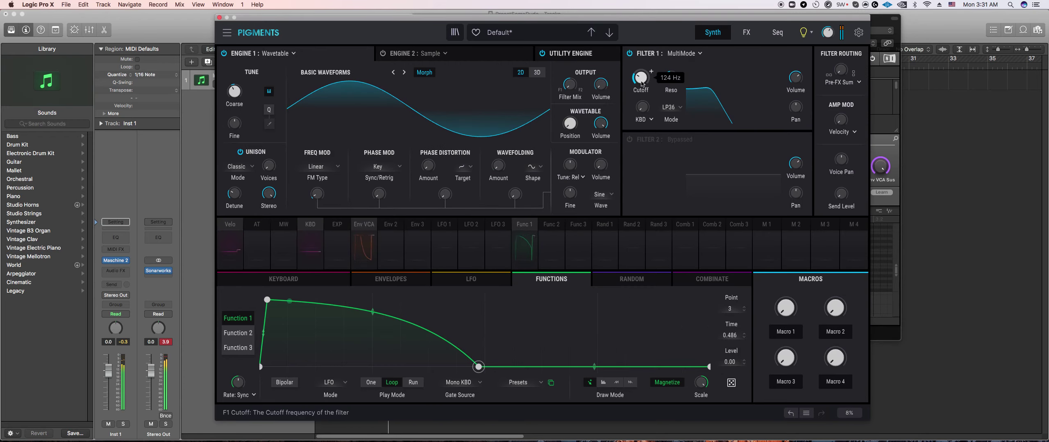
pyautogui.moveTo(671, 77); pyautogui.dragTo(670, 98)
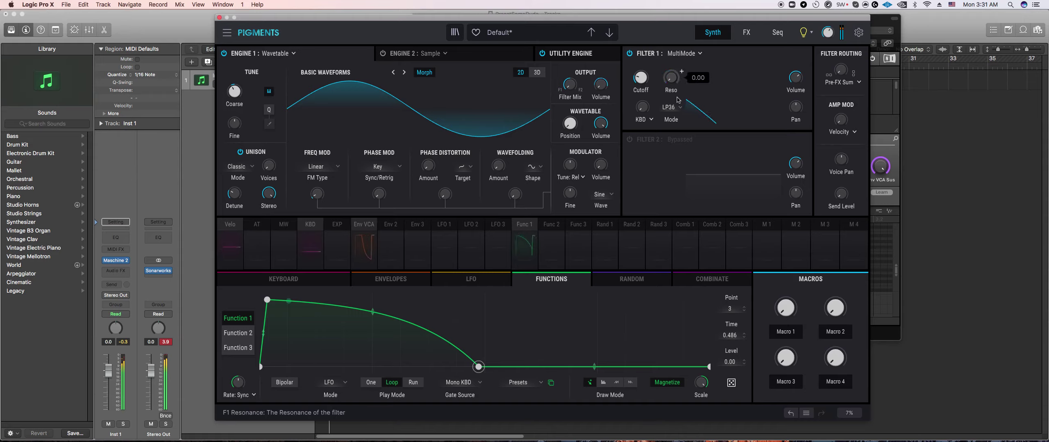
pyautogui.click(683, 54)
pyautogui.click(668, 90)
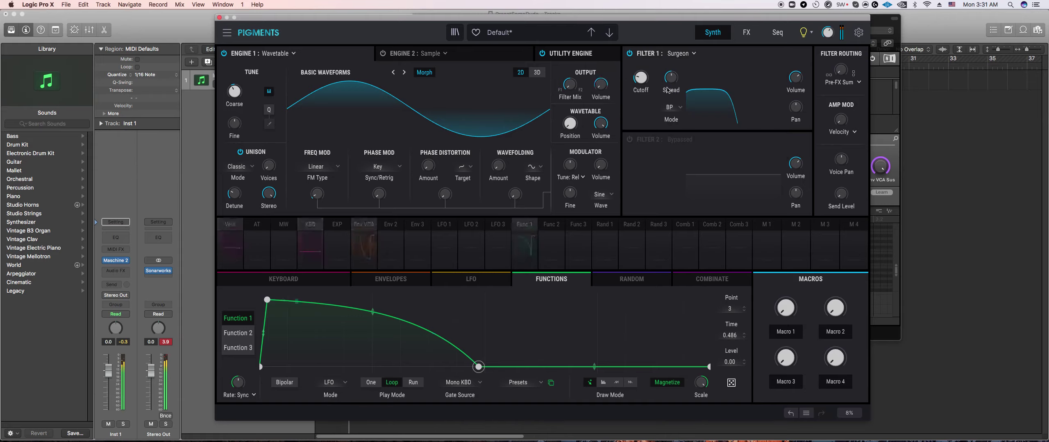
pyautogui.click(672, 107)
pyautogui.click(651, 146)
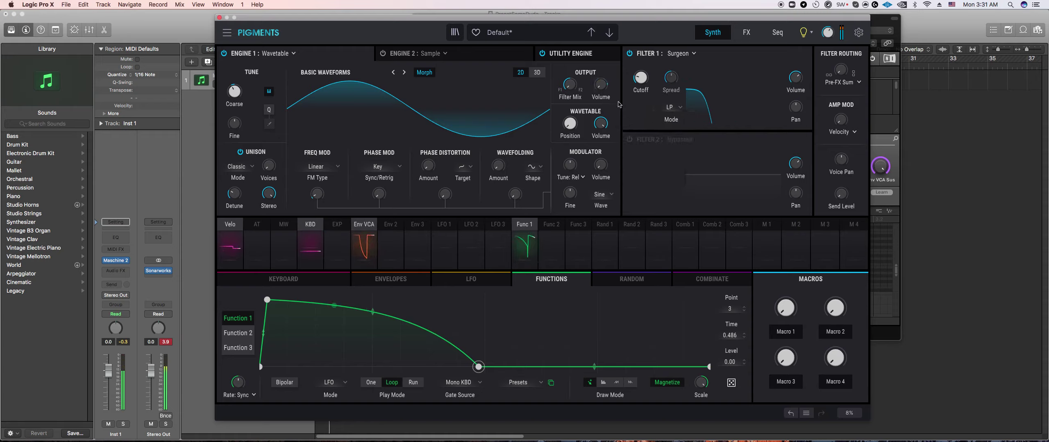
pyautogui.moveTo(651, 72)
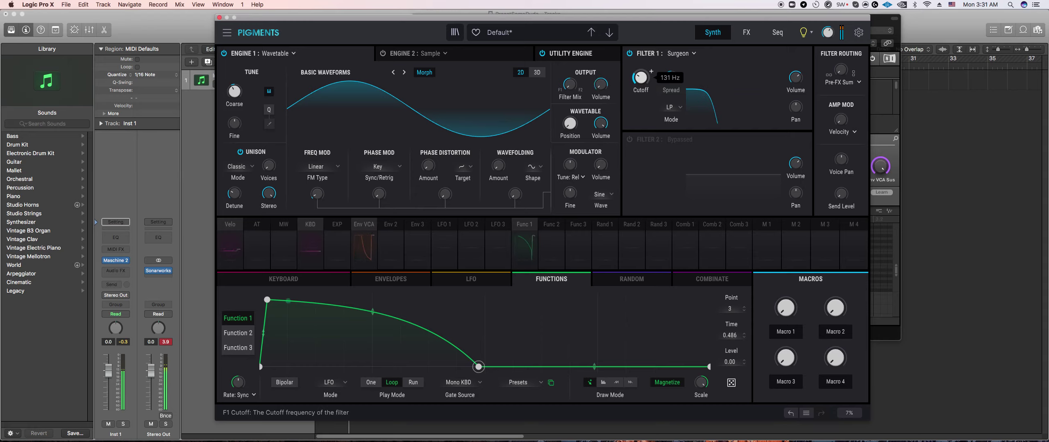
# Step: Move the EQ's Peak 2 to about 14620 Hz at -1.73 dB, Peak 1 higher, and the low shelf to about 286 Hz at 0.528 dB
pyautogui.click(745, 33)
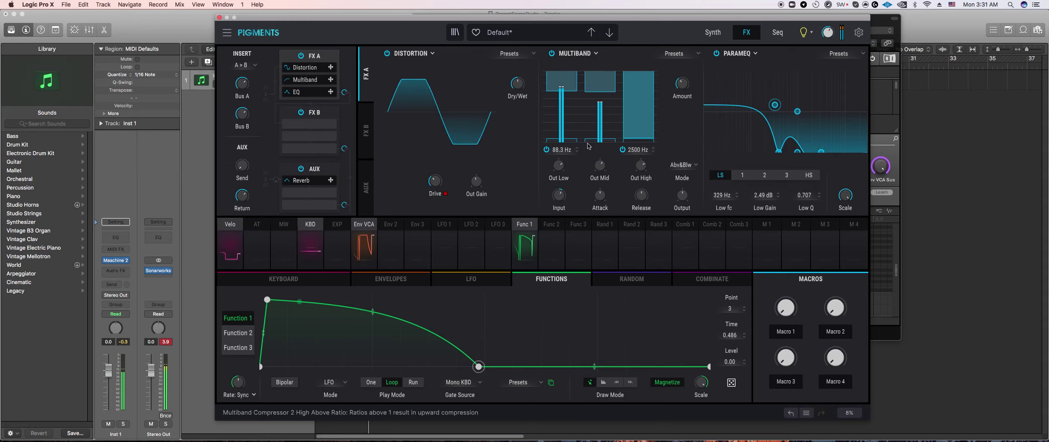
pyautogui.moveTo(445, 175)
pyautogui.moveTo(528, 78)
pyautogui.moveTo(783, 108); pyautogui.dragTo(853, 117)
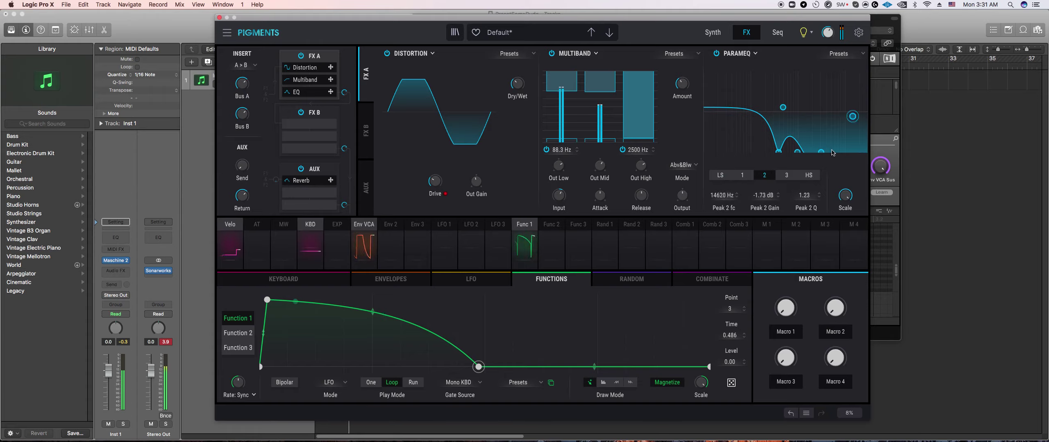
pyautogui.moveTo(822, 153); pyautogui.dragTo(792, 177)
pyautogui.moveTo(783, 107); pyautogui.dragTo(787, 125)
pyautogui.moveTo(782, 154); pyautogui.dragTo(797, 155)
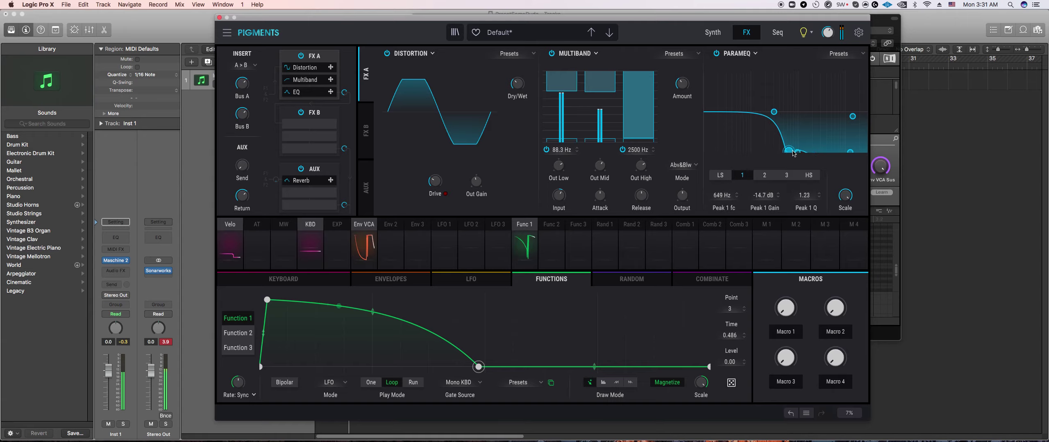
pyautogui.moveTo(776, 114)
pyautogui.mouseDown()
pyautogui.moveTo(773, 98)
pyautogui.moveTo(774, 112)
pyautogui.mouseUp()
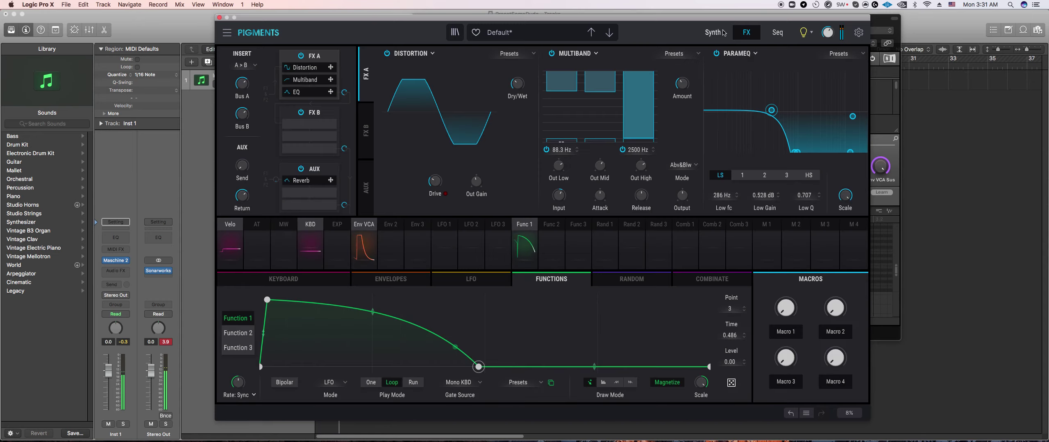
# Step: Bow Function 1's falling segment outward and place its peak point at time 0.014
pyautogui.click(723, 33)
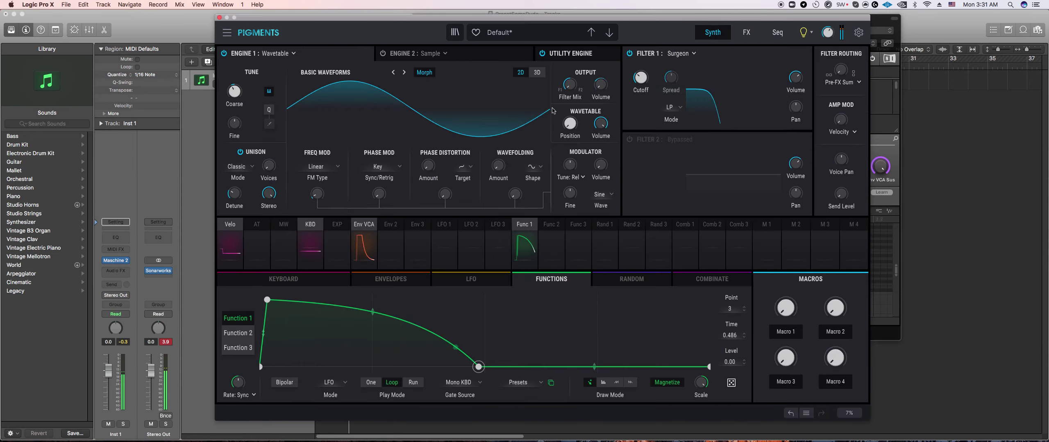
pyautogui.moveTo(373, 316); pyautogui.dragTo(312, 310)
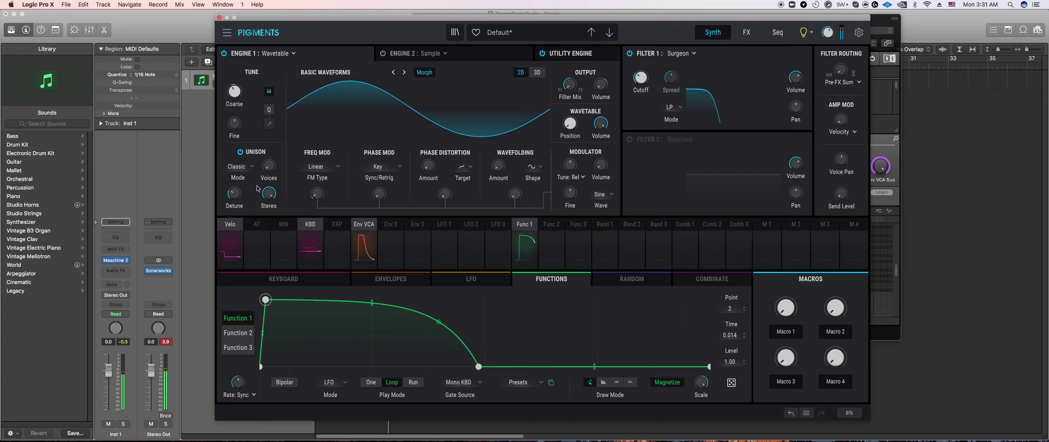
# Step: Try raising Engine 1's phase modulation, phase distortion and wavefolding amounts, resetting each to its default
pyautogui.moveTo(379, 194); pyautogui.dragTo(441, 159)
pyautogui.doubleClick(380, 195)
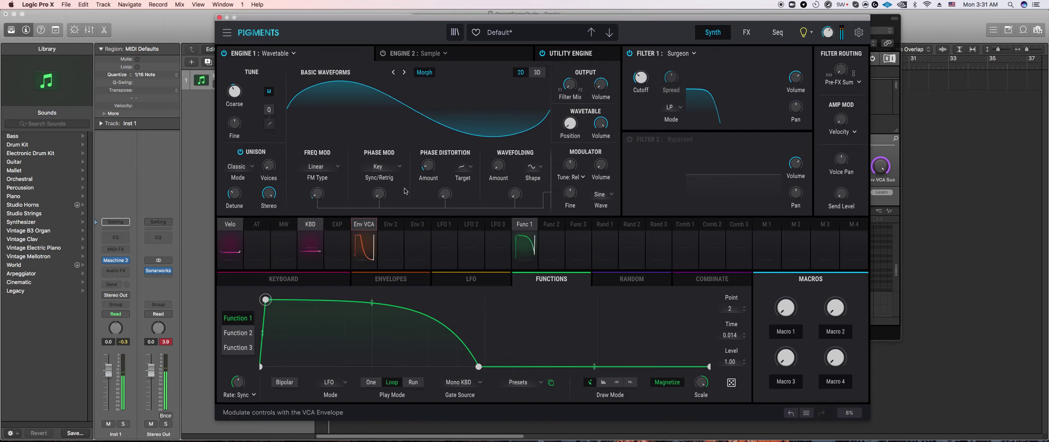
pyautogui.doubleClick(428, 165)
pyautogui.moveTo(498, 166); pyautogui.dragTo(498, 146)
pyautogui.doubleClick(498, 166)
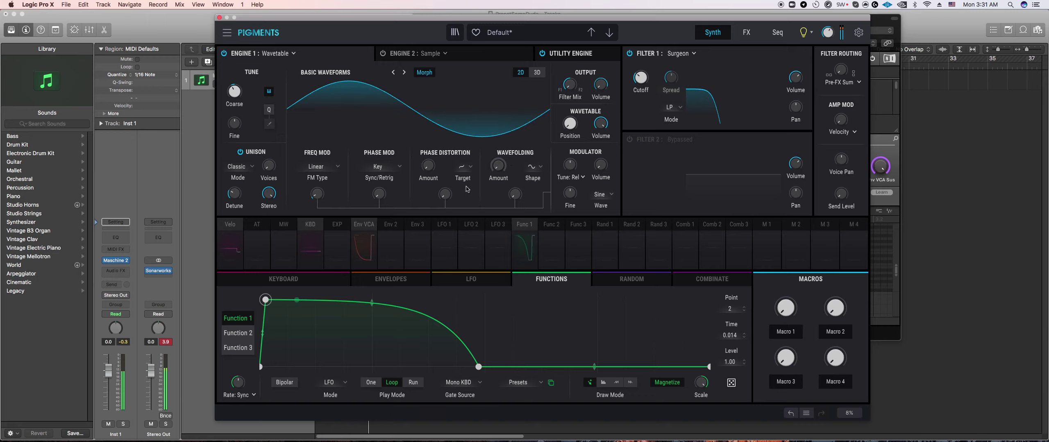
# Step: Raise the modulator's amount on Engine 1's phase distortion and set Function 1's play mode to One
pyautogui.moveTo(444, 194); pyautogui.dragTo(459, 188)
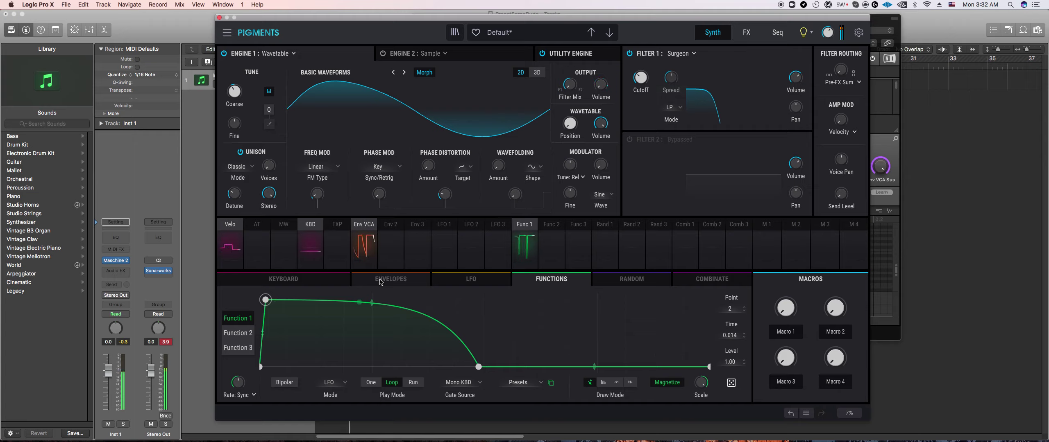
pyautogui.click(371, 383)
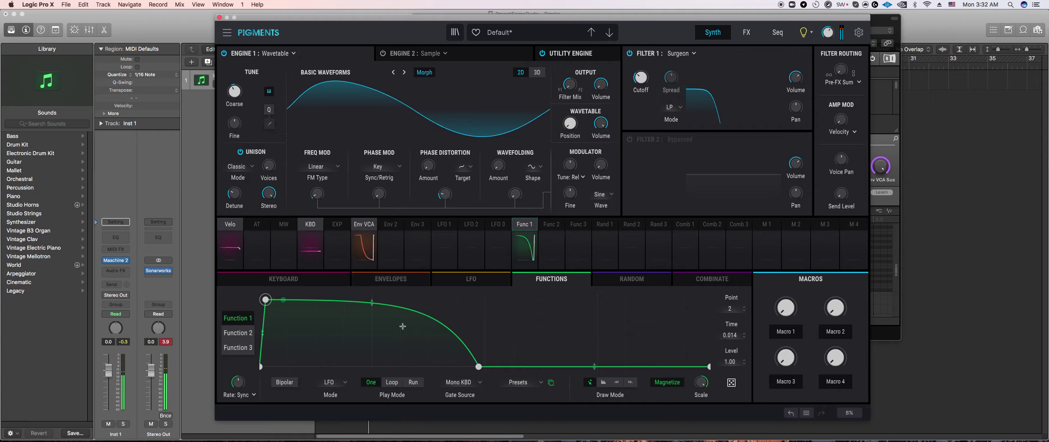
# Step: Change the keyboard's voice steal mode to Rotate using Poly 4, and return the play mode to Mono
pyautogui.click(283, 278)
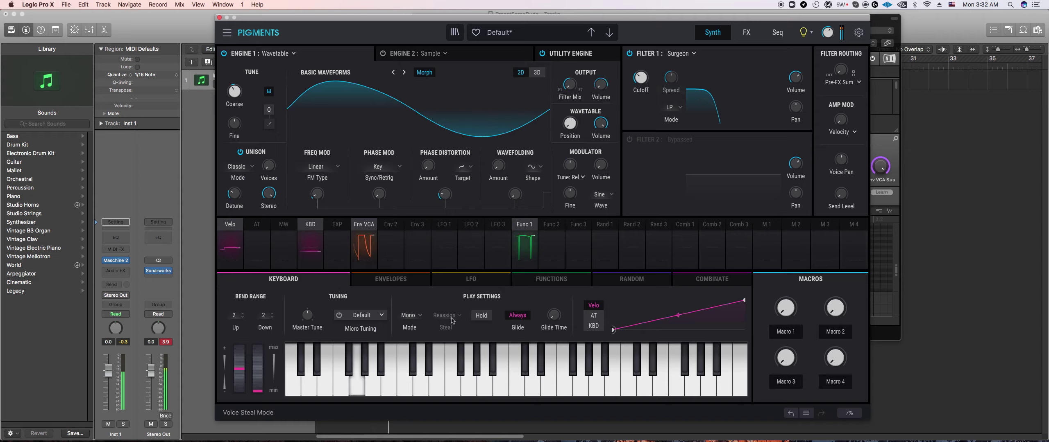
pyautogui.click(486, 318)
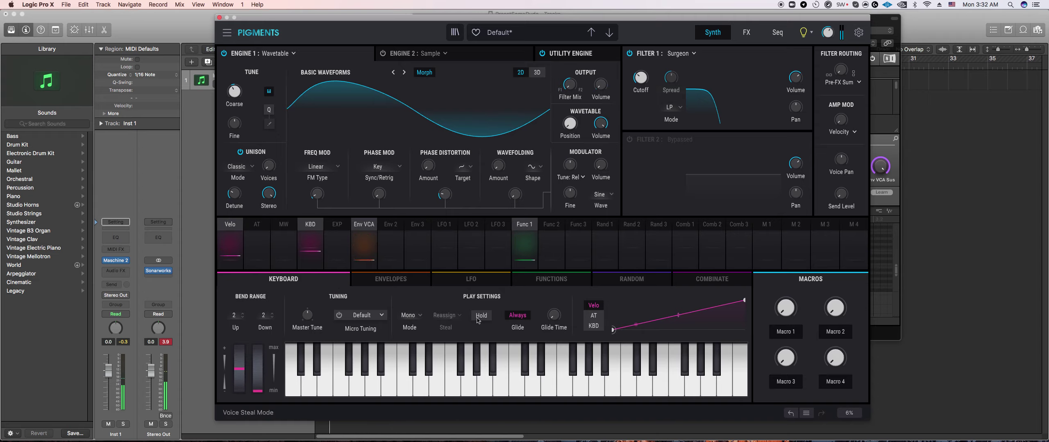
pyautogui.click(419, 315)
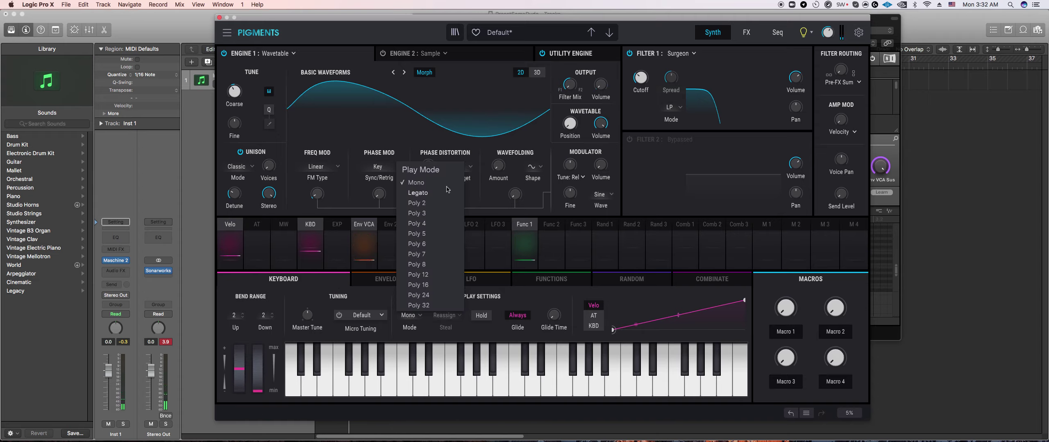
pyautogui.click(433, 226)
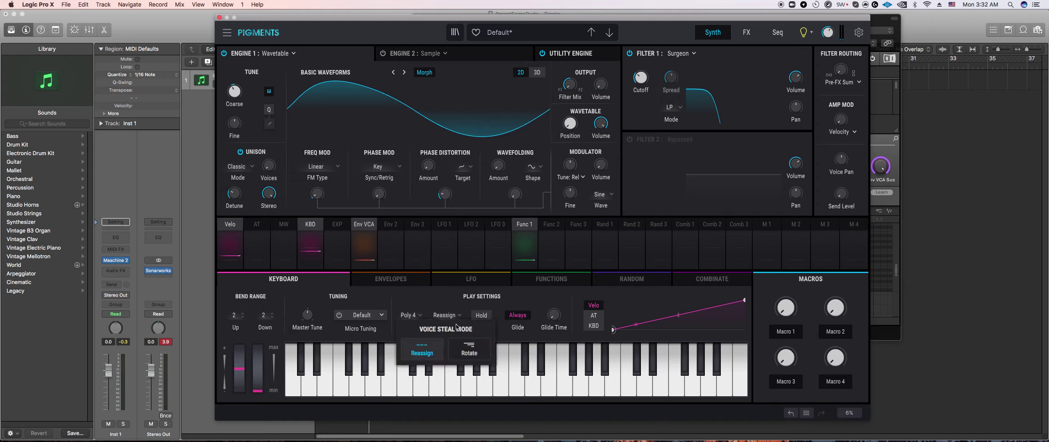
pyautogui.click(416, 314)
pyautogui.click(416, 183)
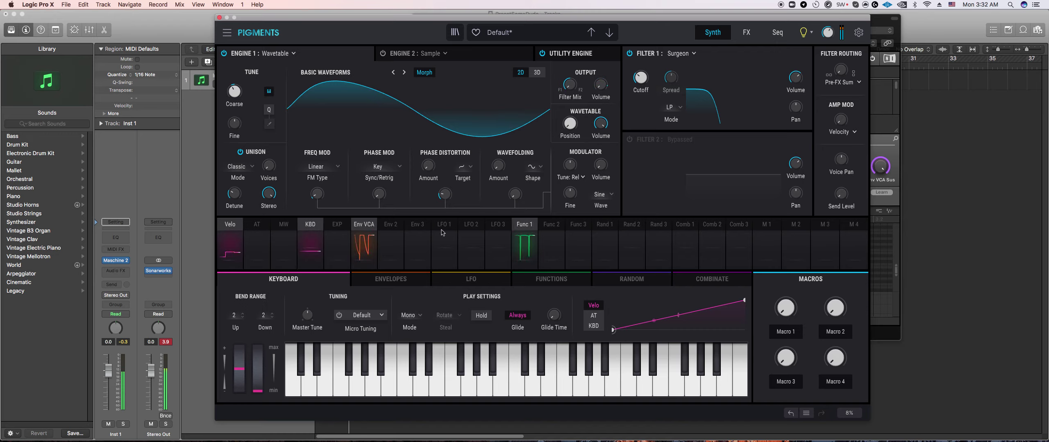
# Step: Modulate Engine 1's coarse tuning with Env 2 at 0.25 and shorten Env 2's decay to about 21 ms
pyautogui.click(390, 227)
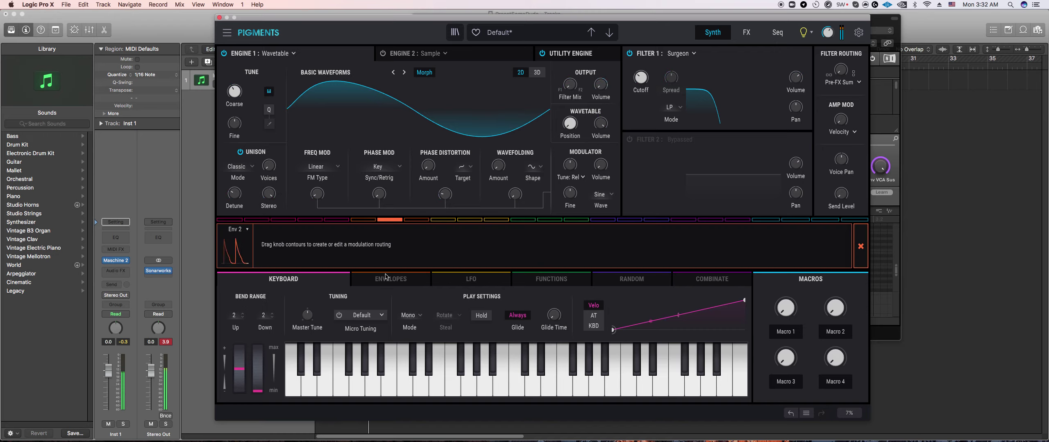
pyautogui.click(385, 277)
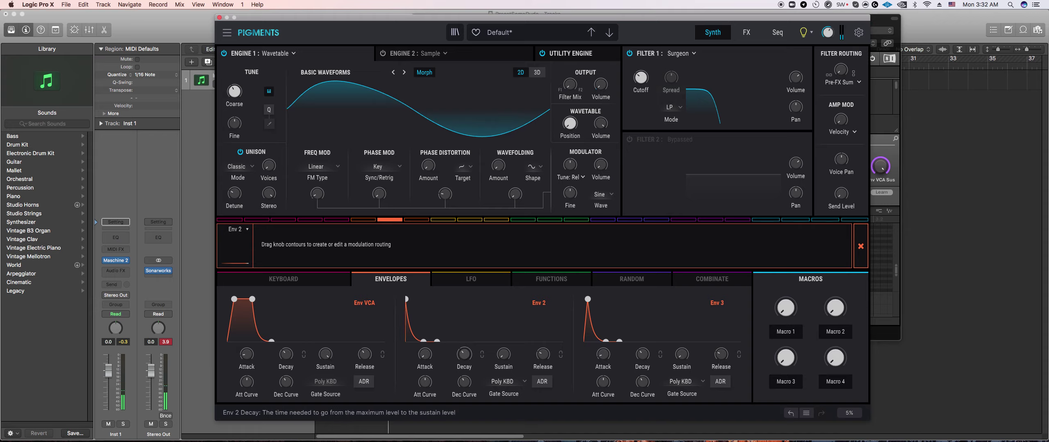
pyautogui.moveTo(230, 87); pyautogui.dragTo(229, 83)
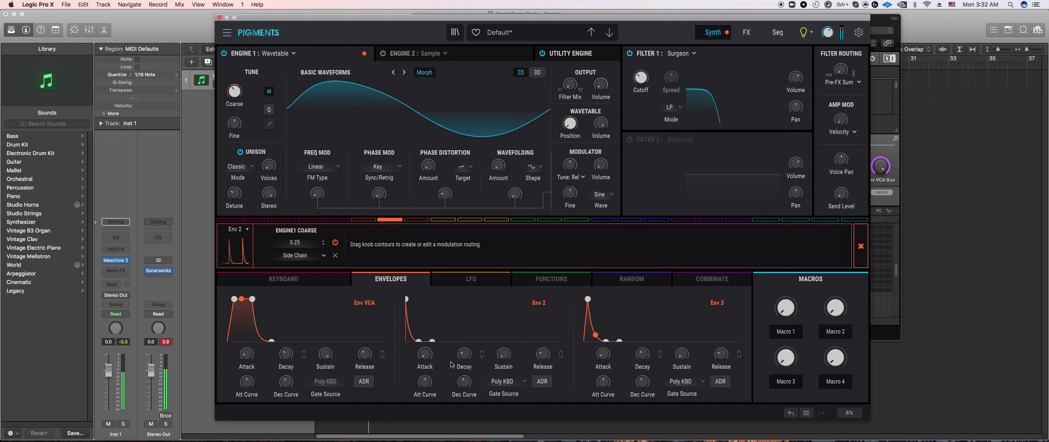
pyautogui.moveTo(464, 354); pyautogui.dragTo(463, 357)
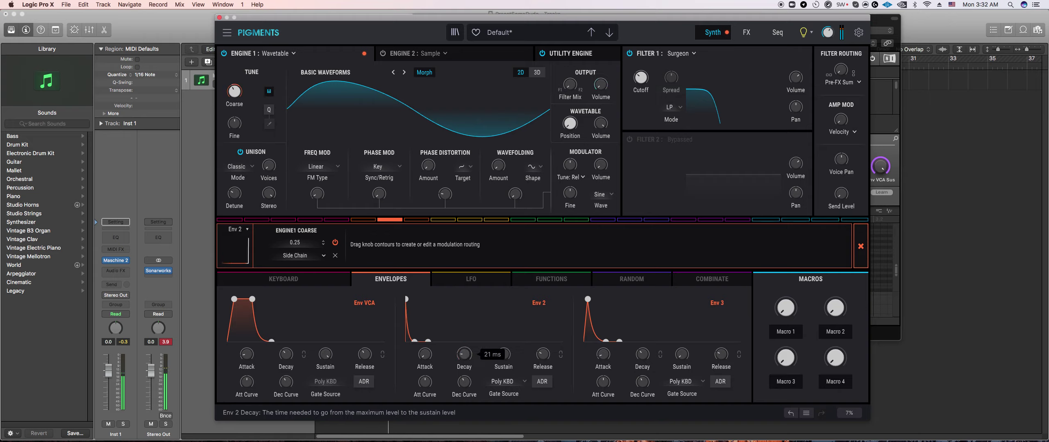
# Step: Reset Env 2's modulation of Engine 1 coarse tuning to 0.00 and modulate Filter 1's cutoff with Env 2 at 0.43
pyautogui.moveTo(231, 83)
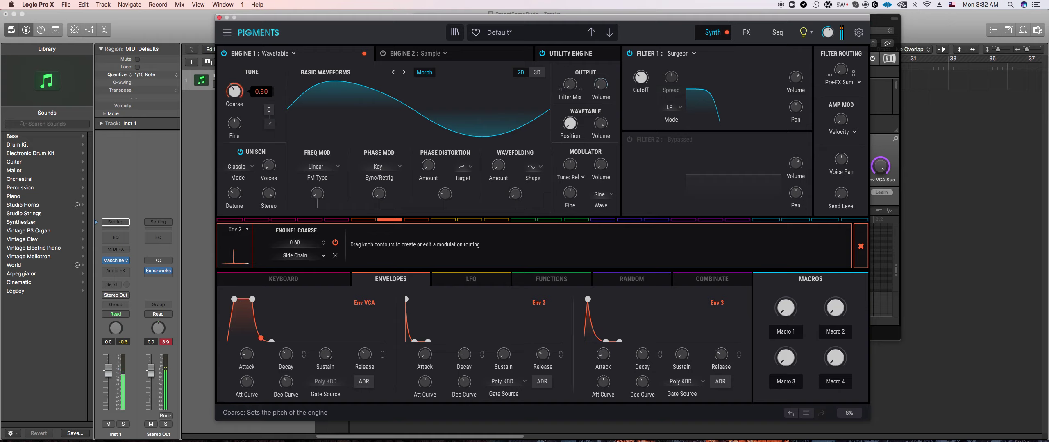
pyautogui.doubleClick(232, 84)
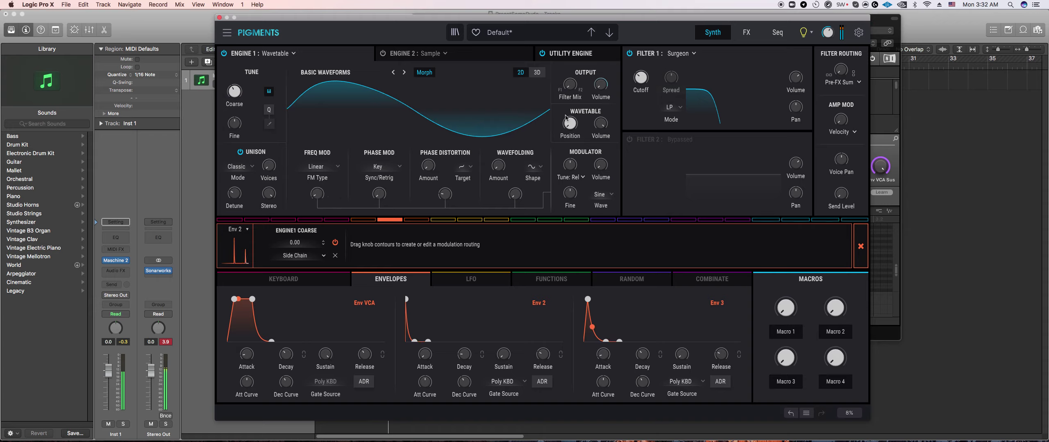
pyautogui.moveTo(640, 77); pyautogui.dragTo(641, 66)
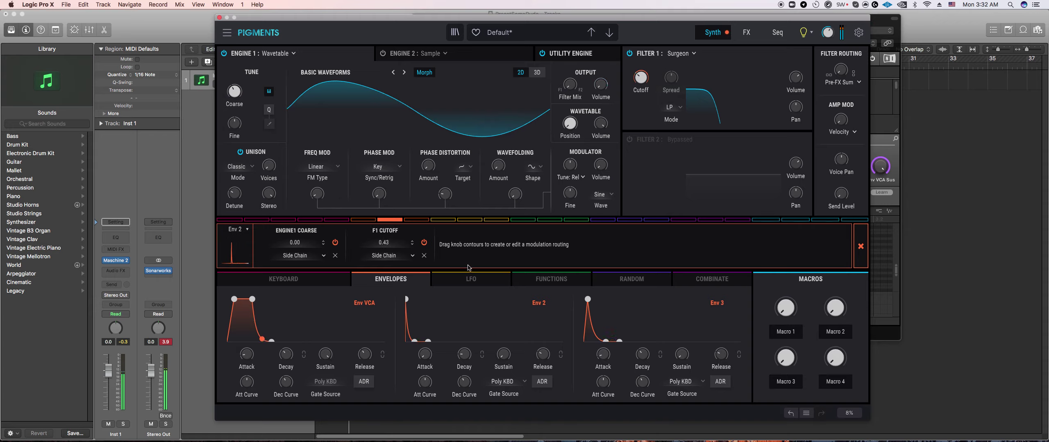
# Step: Slightly lengthen Env 2's attack and reset its modulation of Filter 1's cutoff to 0.00
pyautogui.moveTo(429, 355); pyautogui.dragTo(429, 349)
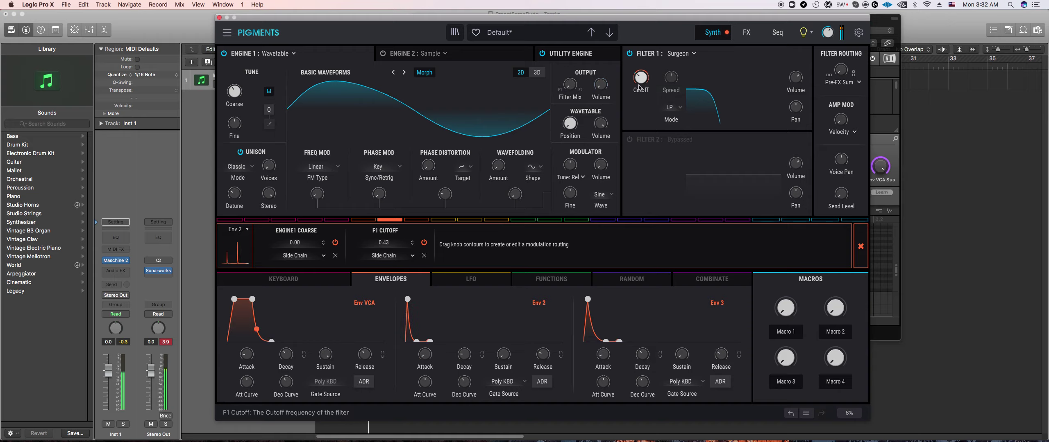
pyautogui.doubleClick(635, 73)
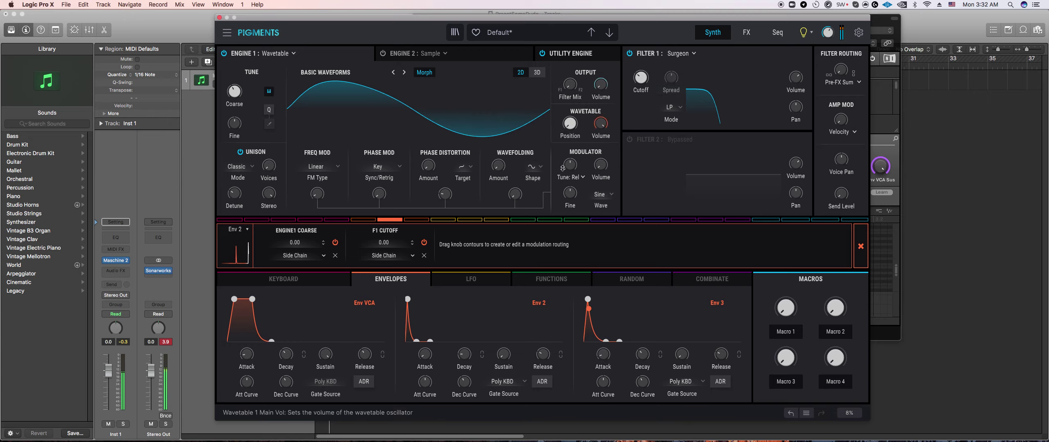
pyautogui.moveTo(427, 165); pyautogui.dragTo(428, 181)
pyautogui.click(882, 146)
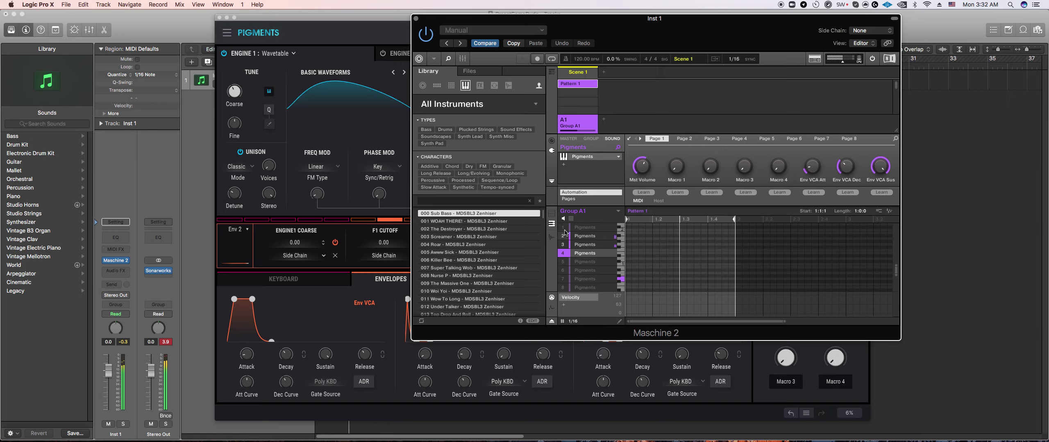
pyautogui.click(372, 360)
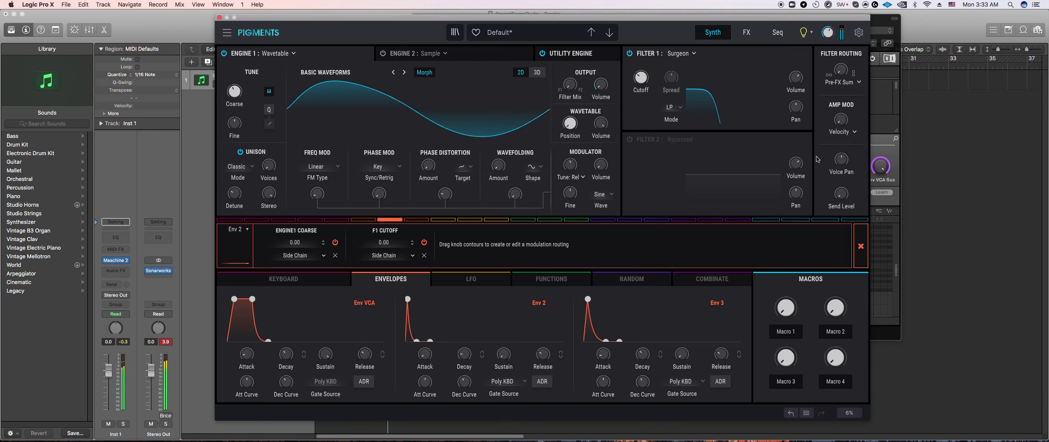
# Step: Open the first sound's Pigments and replace the Chorus in FX A with a Multi Filter
pyautogui.click(885, 155)
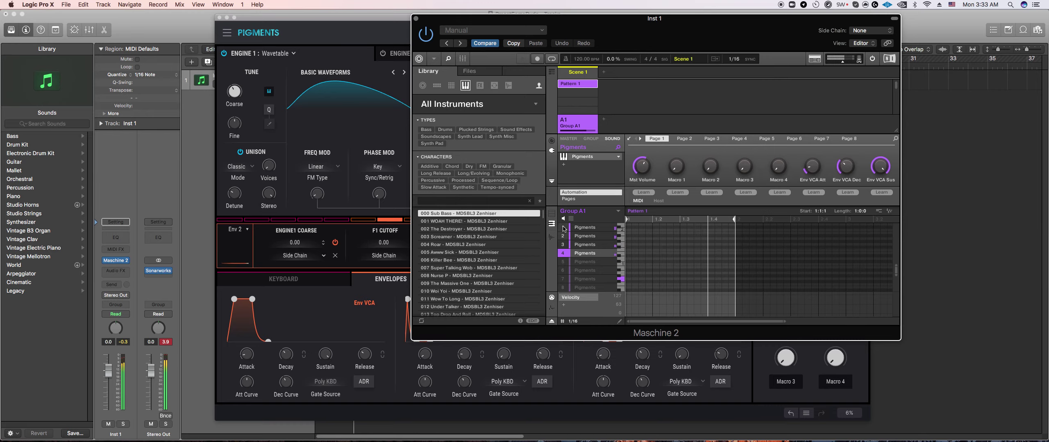
pyautogui.click(586, 228)
pyautogui.click(629, 139)
pyautogui.click(630, 140)
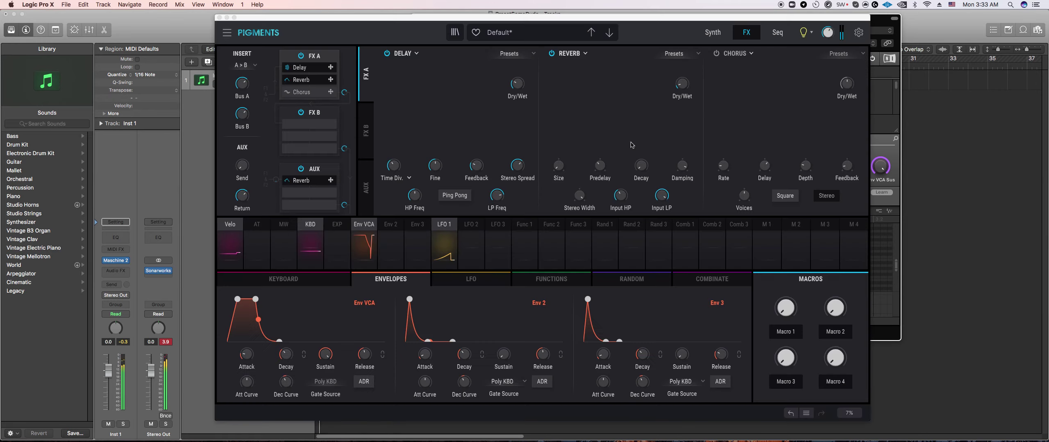
pyautogui.click(737, 54)
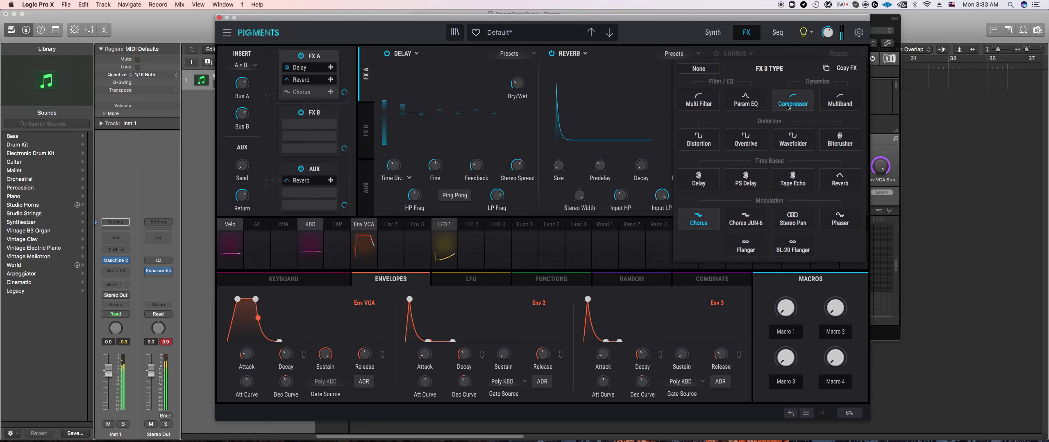
pyautogui.click(840, 100)
pyautogui.click(759, 54)
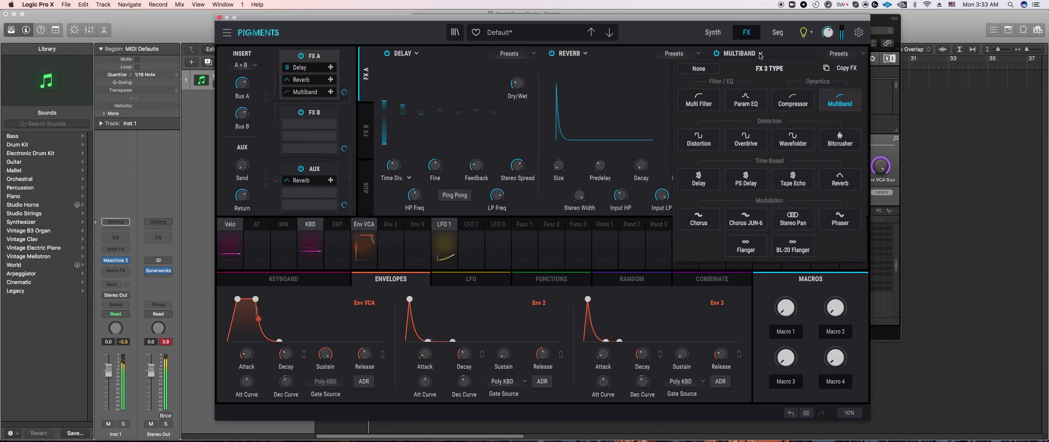
pyautogui.click(702, 107)
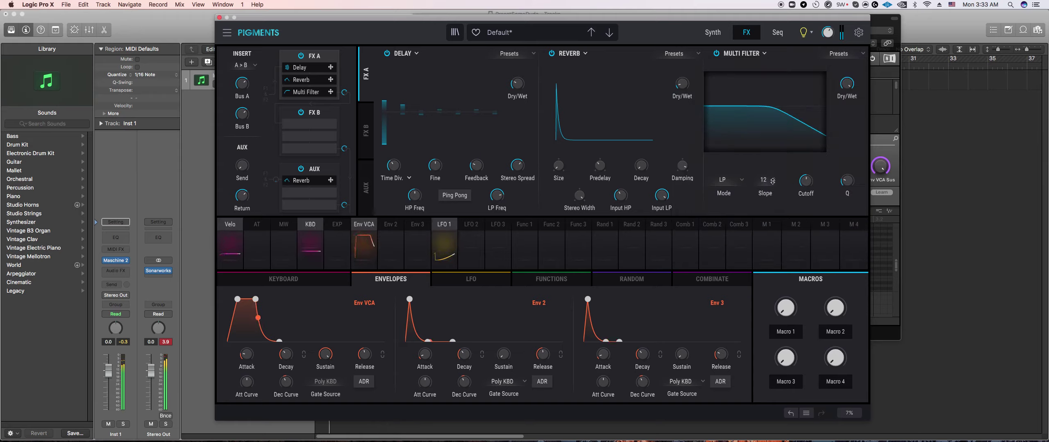
# Step: Set the Multi Filter to HP mode with a slope of 36 and lower its cutoff
pyautogui.click(723, 179)
pyautogui.click(775, 215)
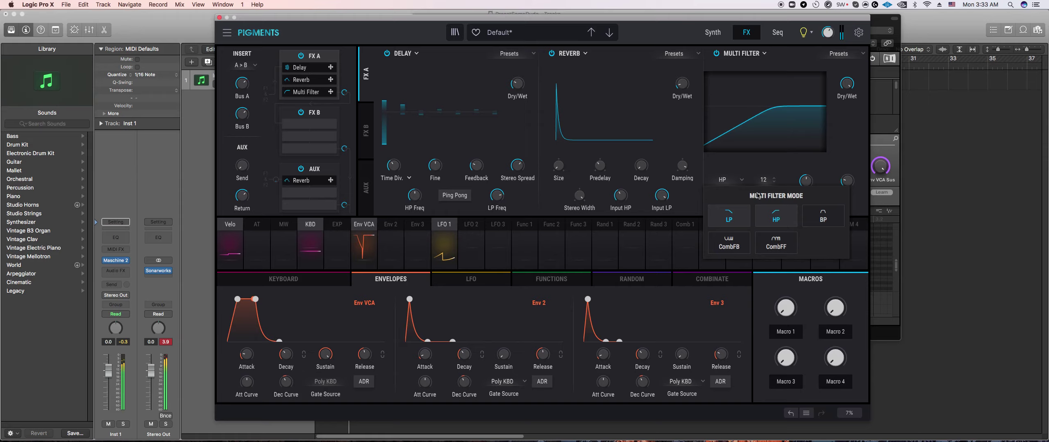
pyautogui.moveTo(763, 180); pyautogui.dragTo(763, 166)
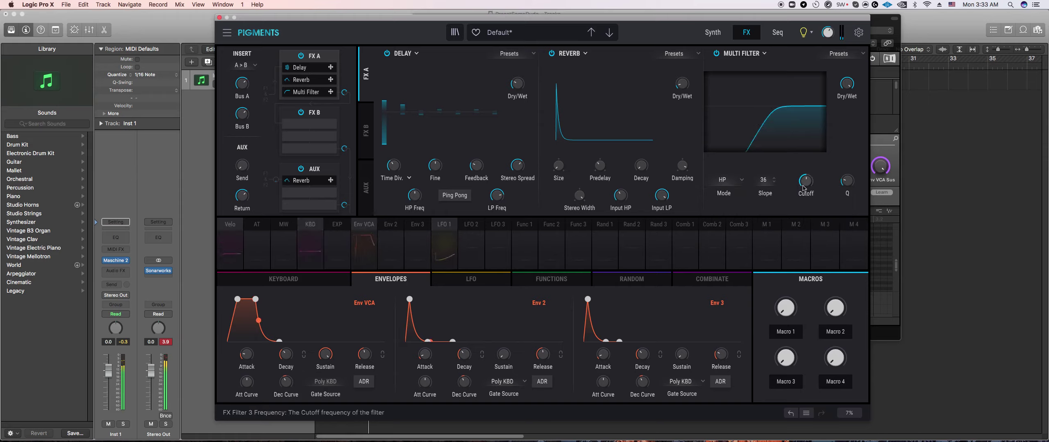
pyautogui.moveTo(804, 189); pyautogui.dragTo(804, 209)
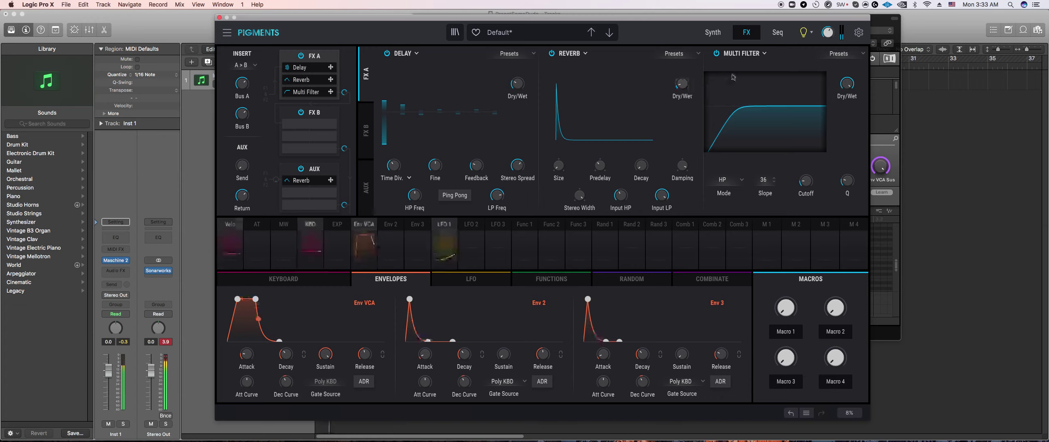
# Step: Record a short note pattern on the fourth sound and add two notes near its start
pyautogui.click(881, 145)
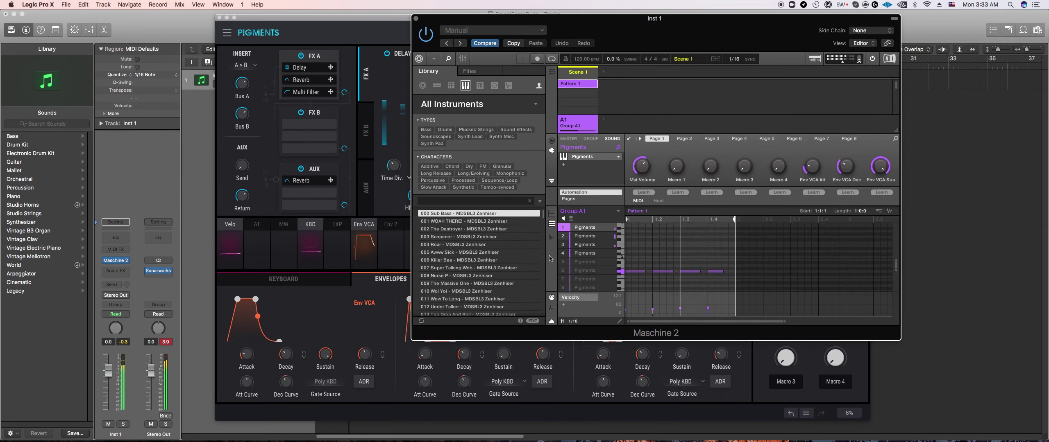
pyautogui.click(586, 256)
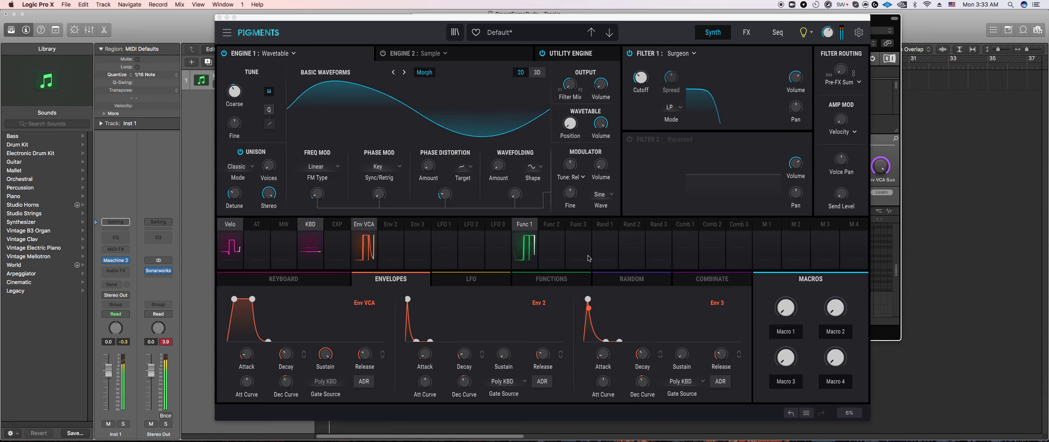
pyautogui.press('super+grave')
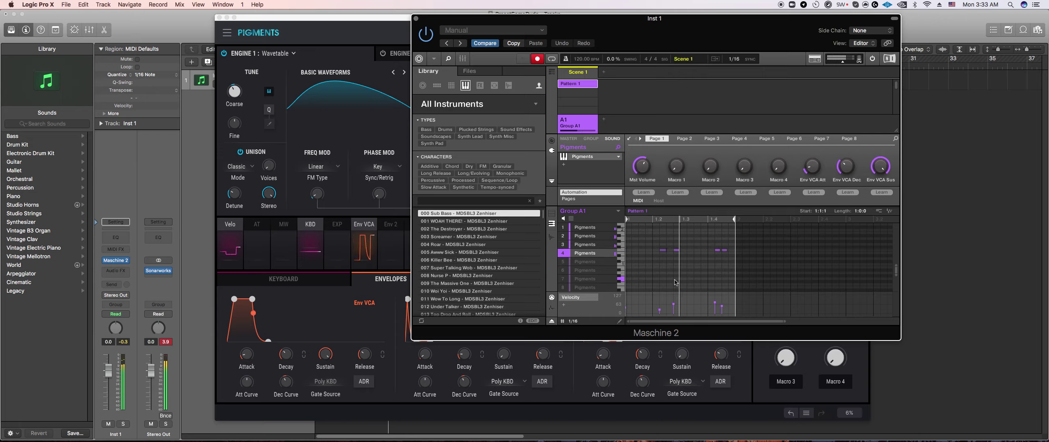
pyautogui.doubleClick(636, 250)
pyautogui.doubleClick(642, 251)
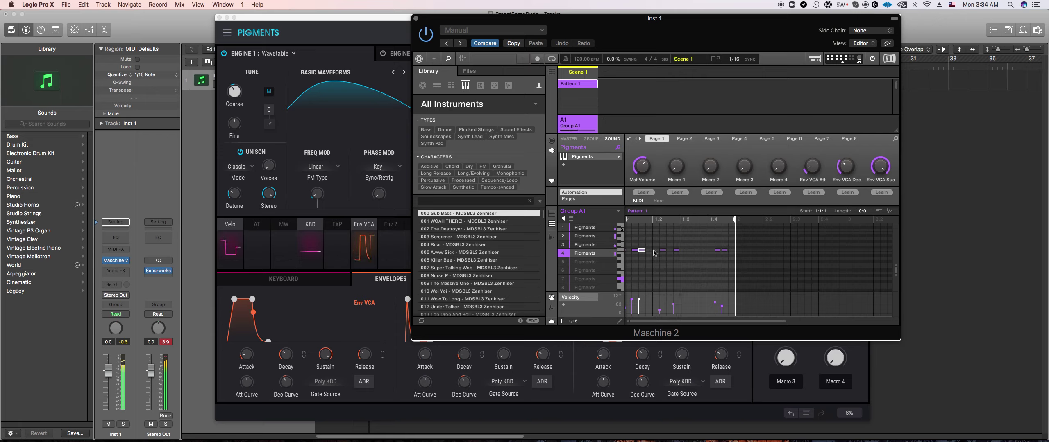
# Step: Shift notes near the start and end of the fourth sound's pattern slightly later
pyautogui.click(696, 253)
pyautogui.click(642, 252)
pyautogui.moveTo(635, 250); pyautogui.dragTo(642, 251)
pyautogui.click(723, 251)
pyautogui.moveTo(724, 253); pyautogui.dragTo(732, 251)
# Step: Lower the cutoff of the first sound's Multi Filter slightly and lengthen all the notes in its pattern
pyautogui.click(588, 231)
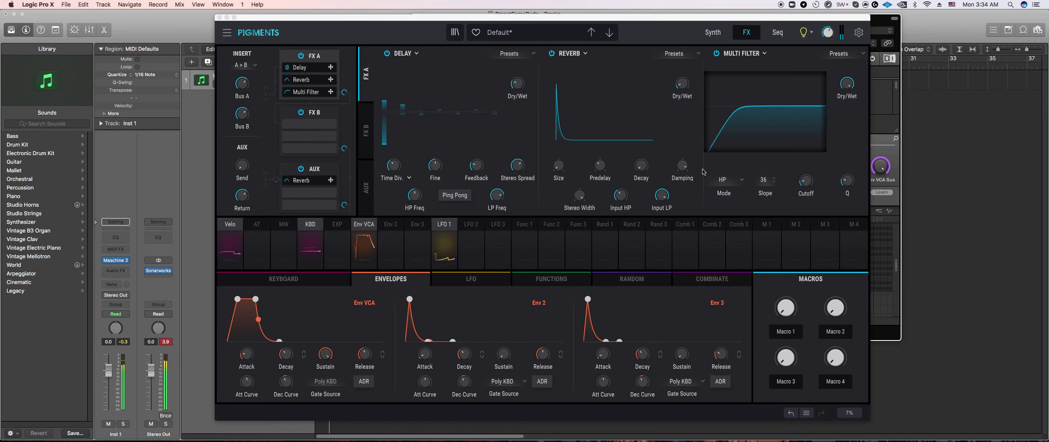
pyautogui.moveTo(804, 182)
pyautogui.mouseDown()
pyautogui.moveTo(857, 174)
pyautogui.moveTo(816, 174)
pyautogui.mouseUp()
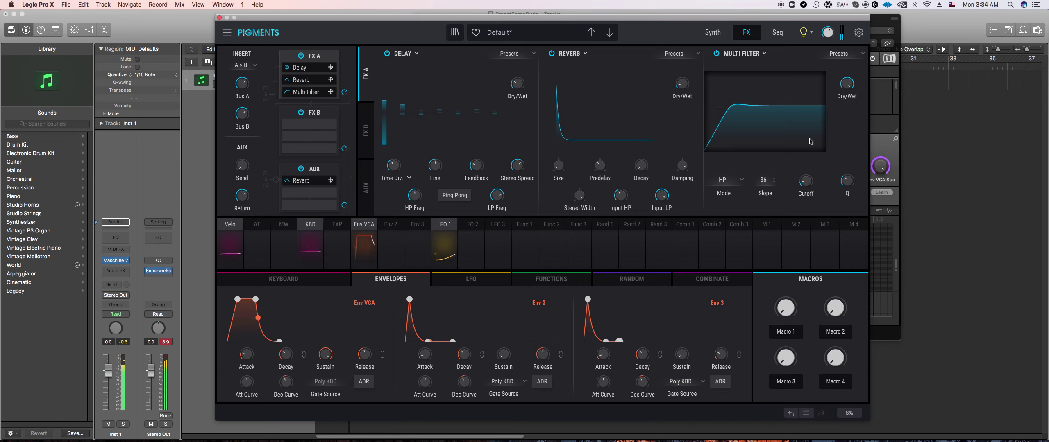
pyautogui.click(884, 151)
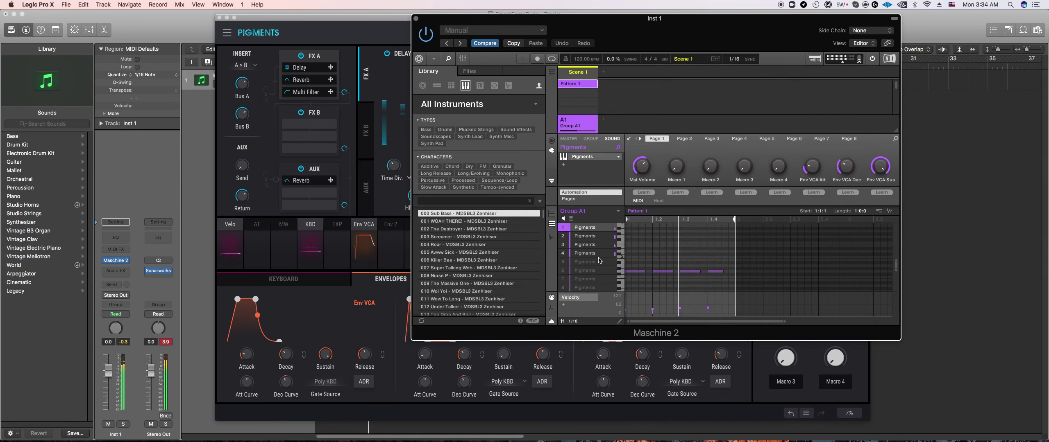
pyautogui.moveTo(632, 250); pyautogui.dragTo(716, 269)
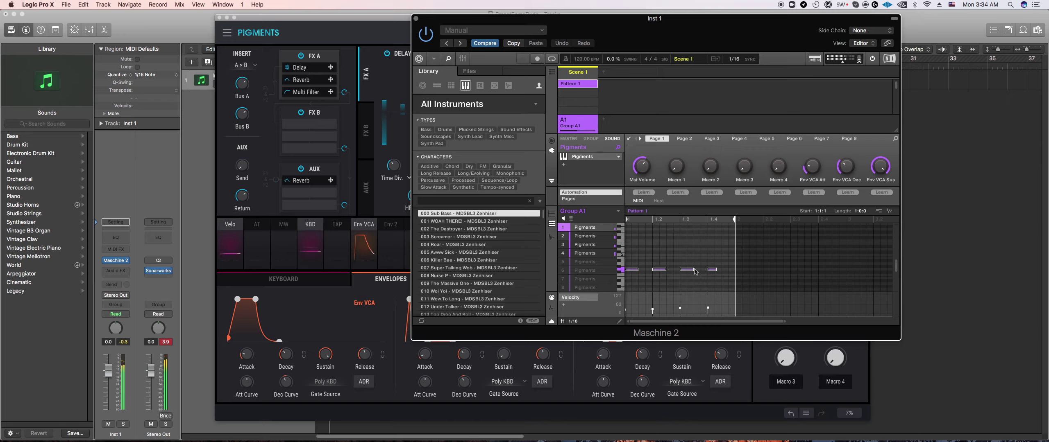
pyautogui.moveTo(637, 269); pyautogui.dragTo(644, 270)
# Step: On the fourth sound, slightly shorten Env VCA's release and move Function 1's third point to time 0.250, level 0.00
pyautogui.click(587, 257)
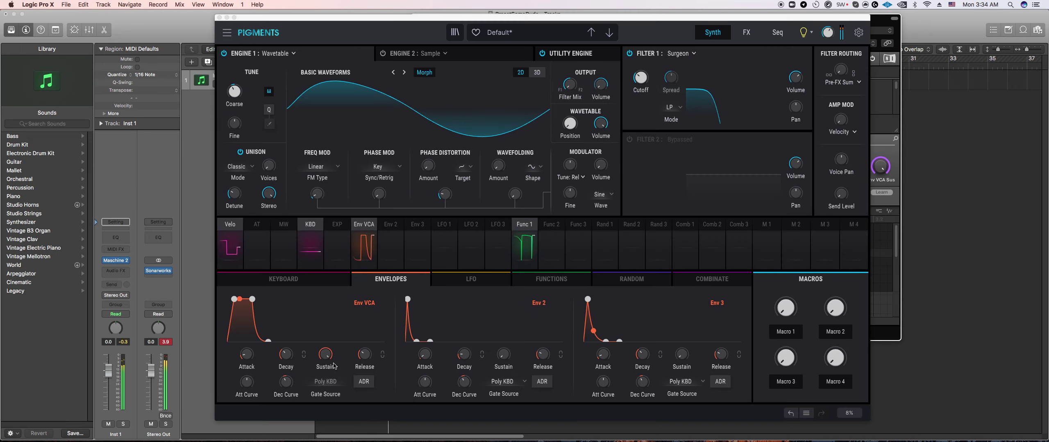
pyautogui.moveTo(374, 348)
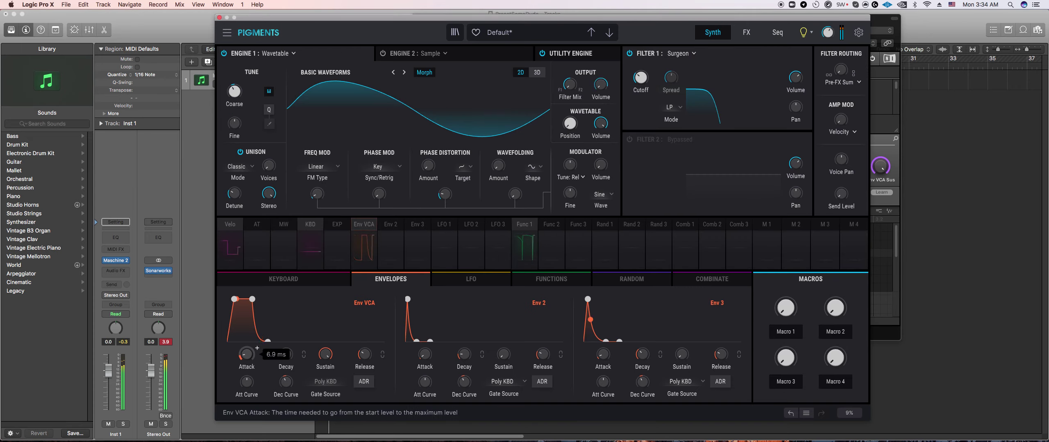
pyautogui.moveTo(363, 359); pyautogui.dragTo(363, 363)
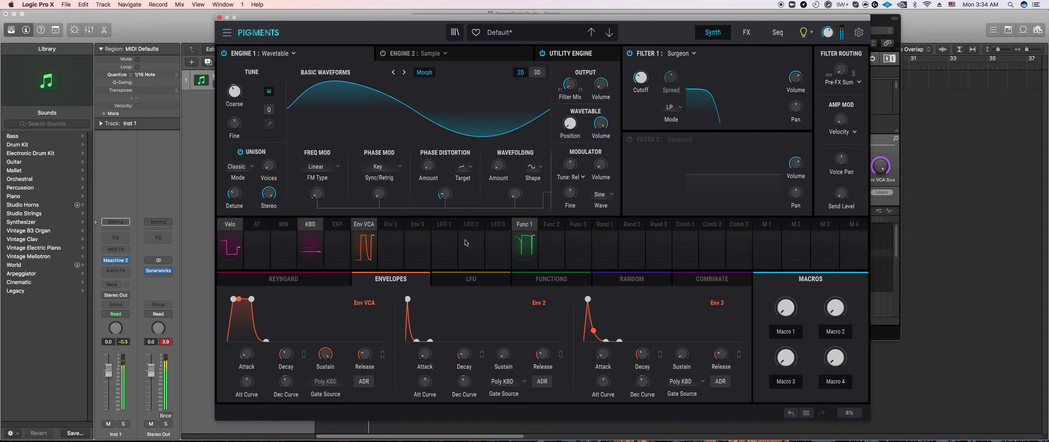
pyautogui.click(542, 280)
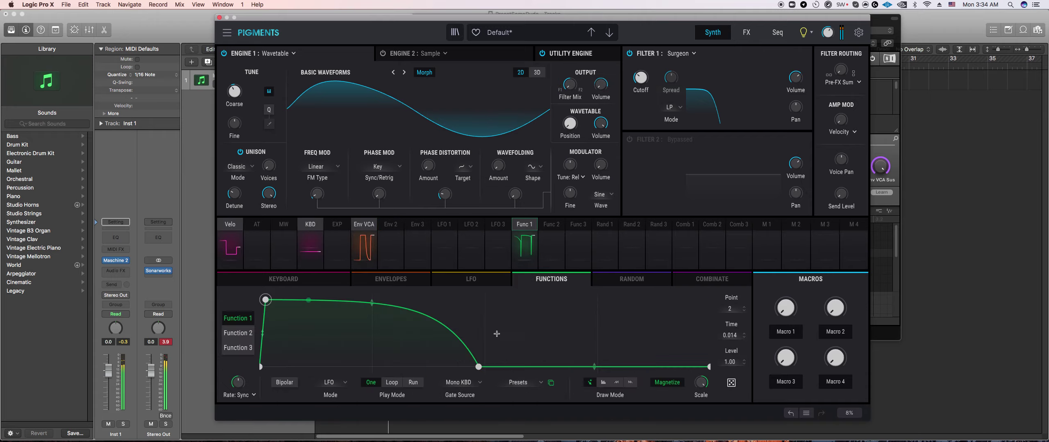
pyautogui.moveTo(478, 366); pyautogui.dragTo(371, 379)
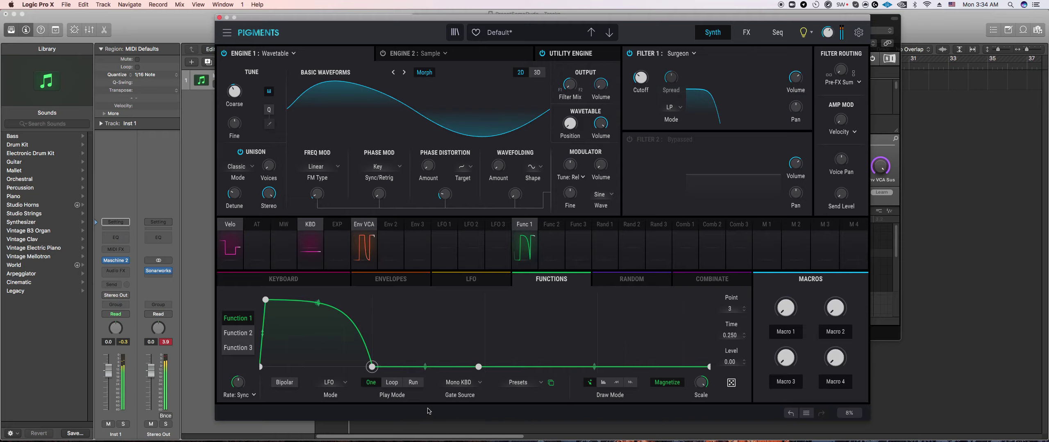
# Step: Open the fifth sound's Pigments and set Engine 1's unison voices to about 2
pyautogui.click(885, 246)
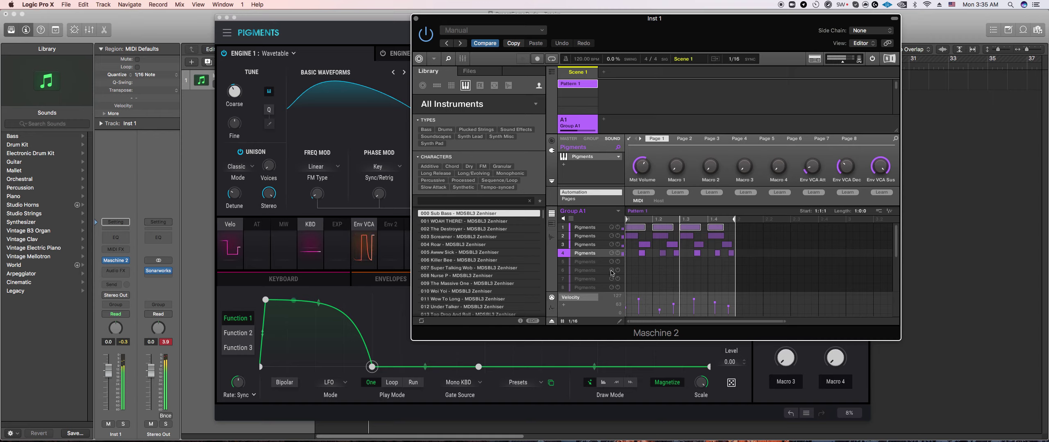
pyautogui.click(588, 263)
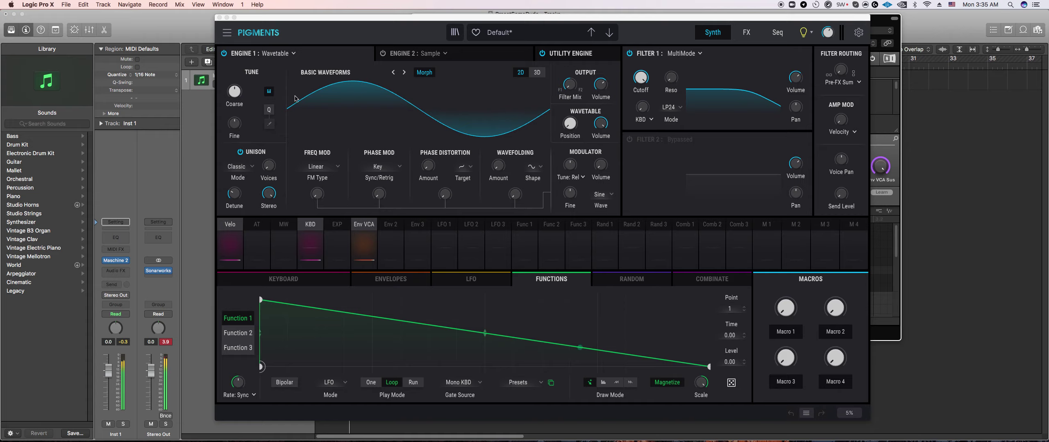
pyautogui.moveTo(244, 85)
pyautogui.scroll(-4, 245, 86)
pyautogui.moveTo(279, 159)
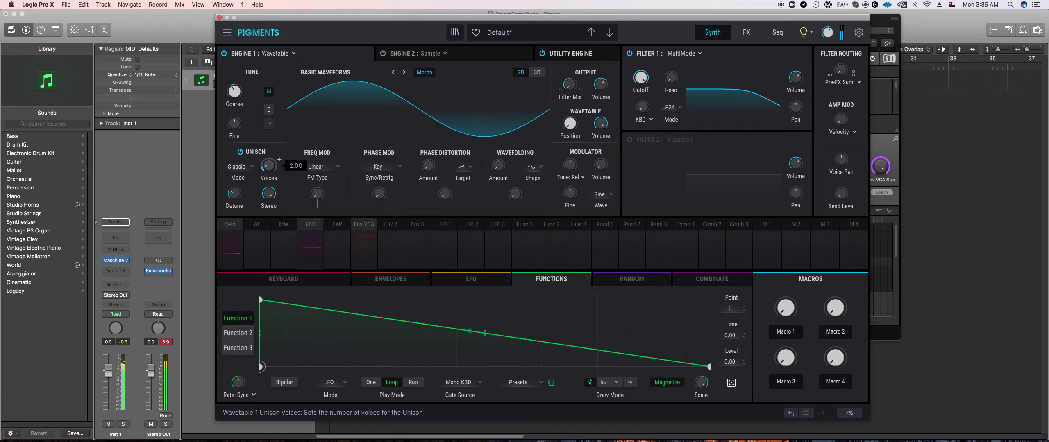
pyautogui.moveTo(264, 174); pyautogui.dragTo(264, 172)
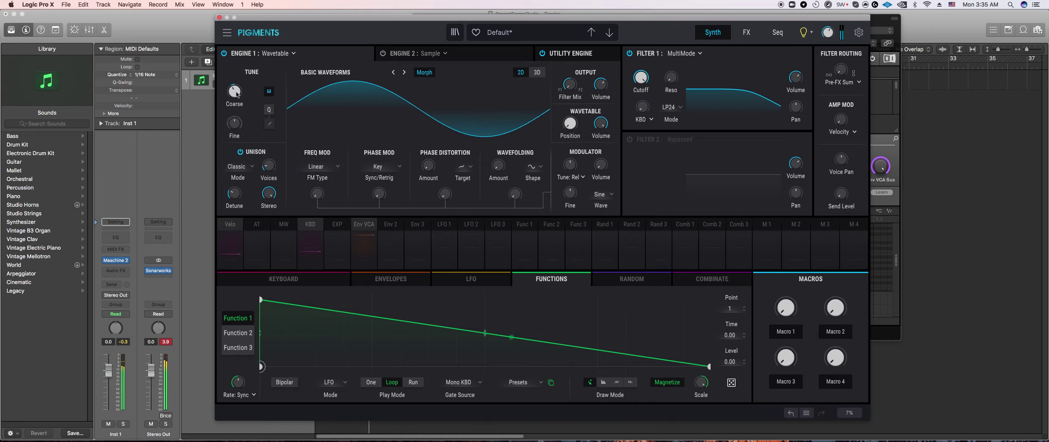
pyautogui.moveTo(271, 169)
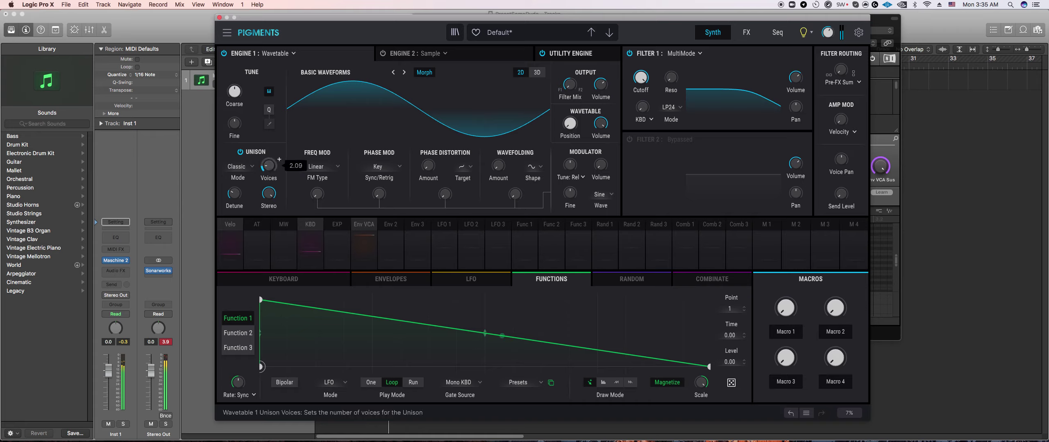
# Step: Raise the modulator's amount on Engine 1's frequency modulation and set the wavefolding amount to about 0.216
pyautogui.moveTo(317, 194); pyautogui.dragTo(317, 176)
pyautogui.moveTo(391, 190); pyautogui.dragTo(379, 190)
pyautogui.moveTo(445, 195); pyautogui.dragTo(444, 193)
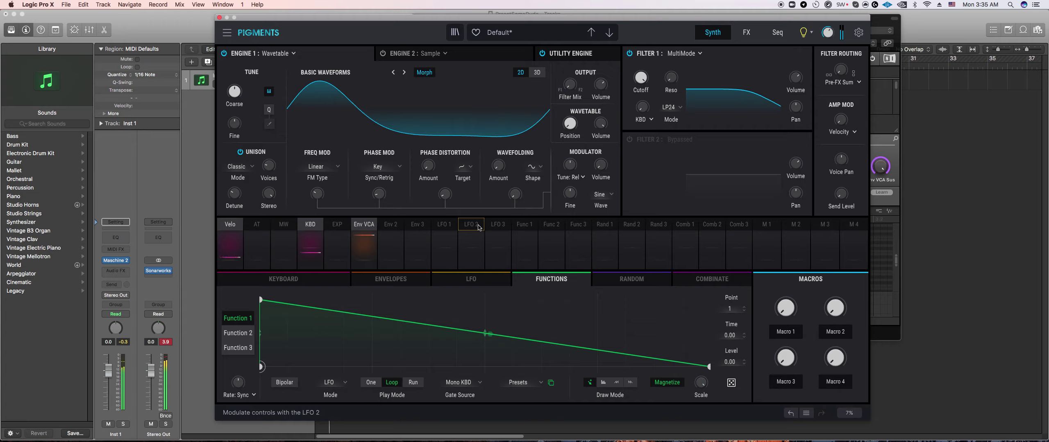
pyautogui.moveTo(502, 177); pyautogui.dragTo(511, 159)
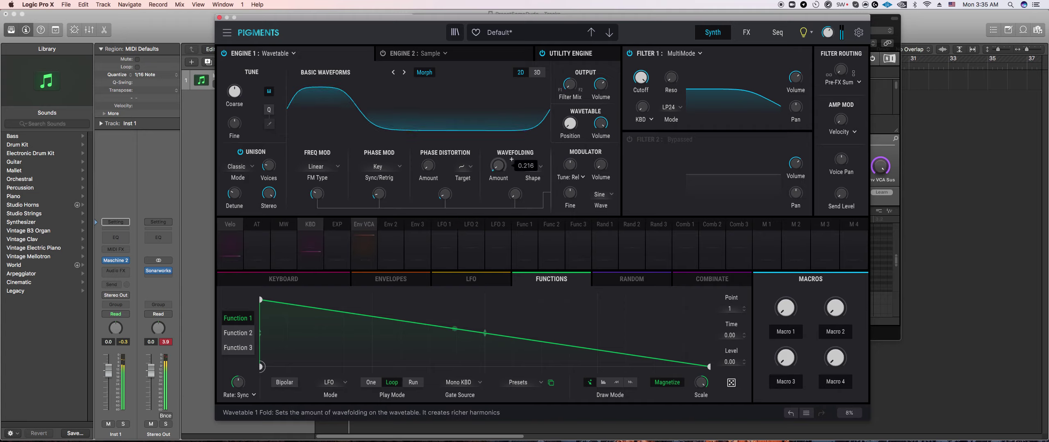
pyautogui.moveTo(515, 194)
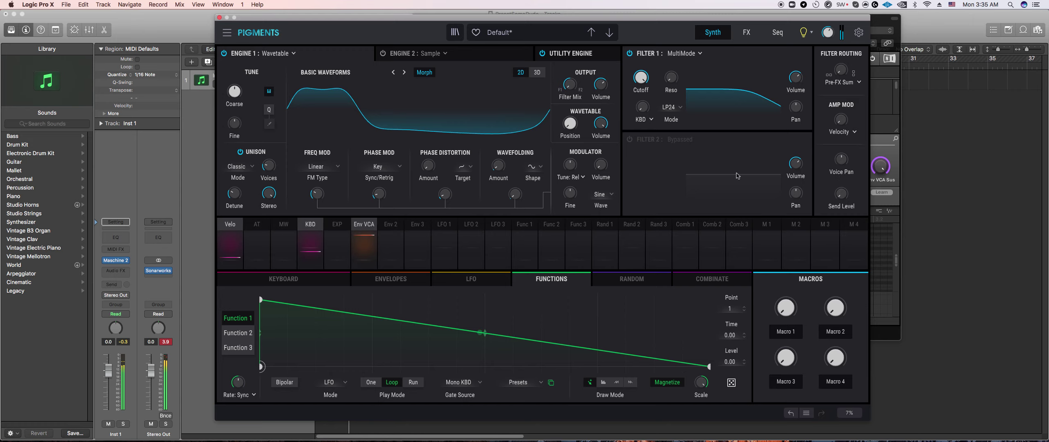
# Step: Record notes for the fifth sound into the Maschine pattern
pyautogui.click(871, 154)
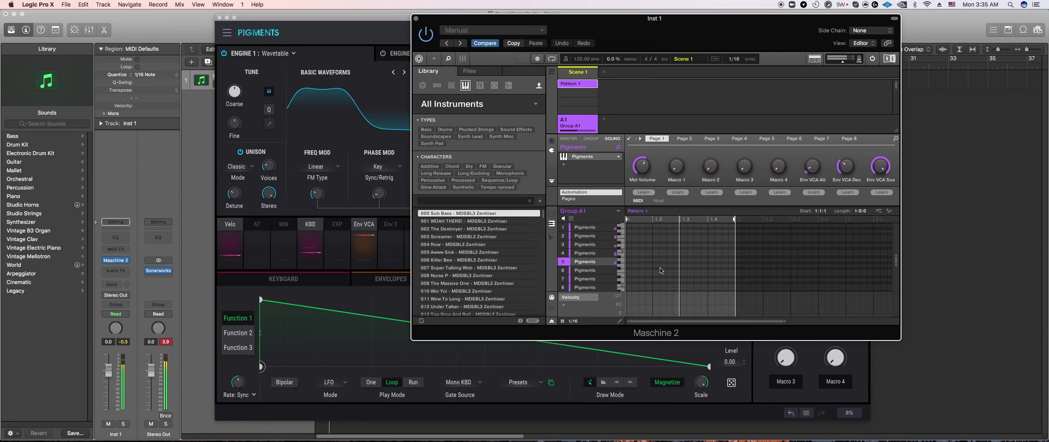
pyautogui.press('r')
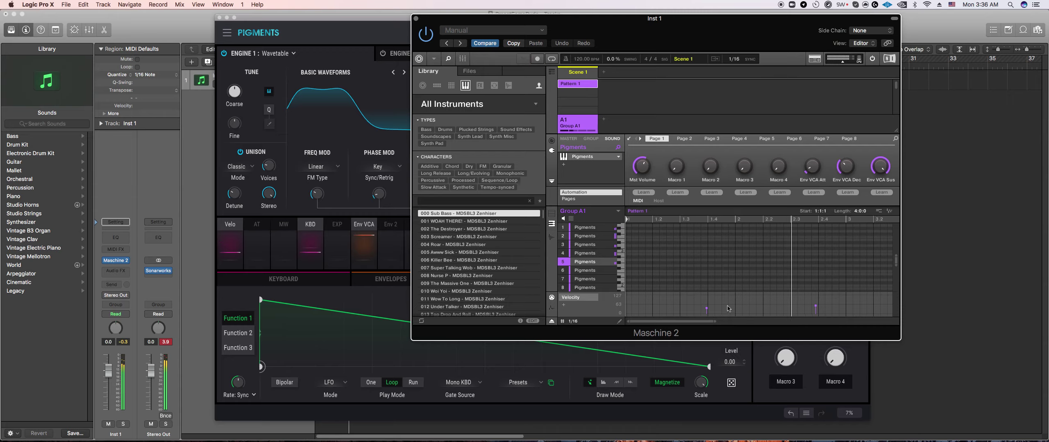
# Step: Open the sixth sound's Pigments and set Engine 1's unison voices to about 1.25
pyautogui.click(599, 273)
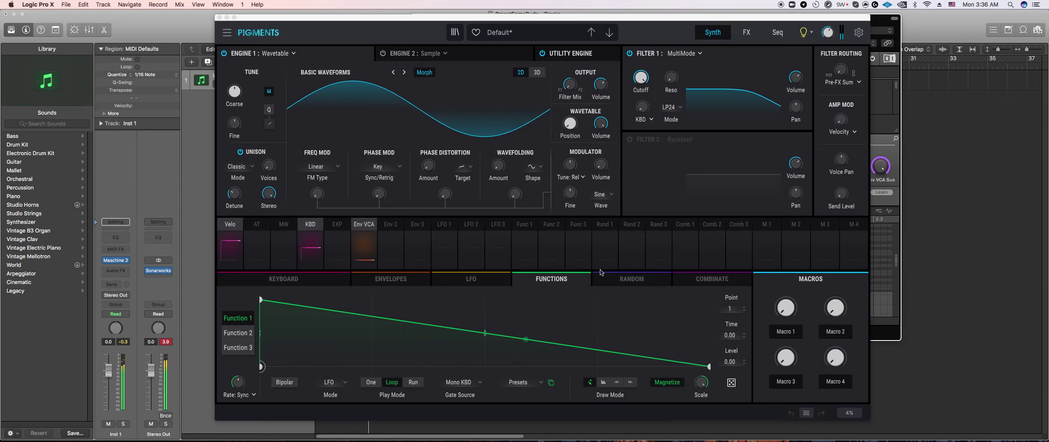
pyautogui.moveTo(269, 173)
pyautogui.moveTo(269, 173); pyautogui.dragTo(269, 170)
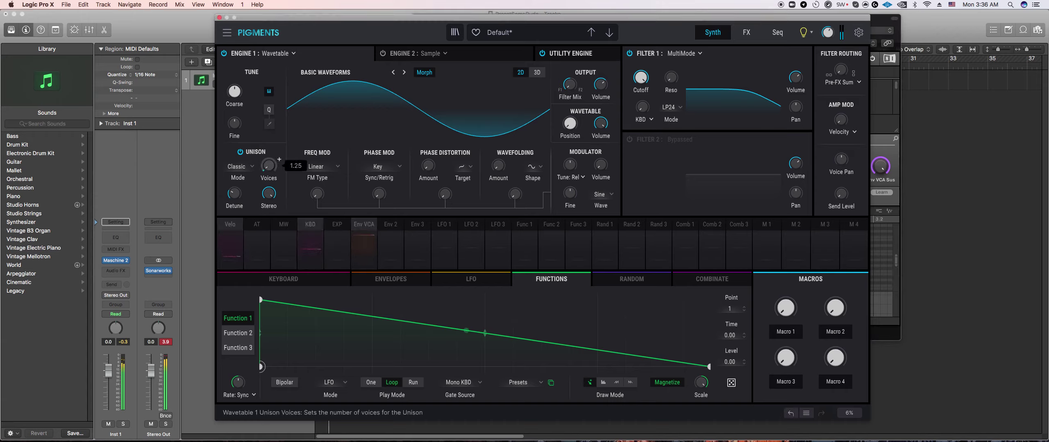
# Step: Try frequency modulation and phase distortion on Engine 1, and set the modulator's phase modulation amount to about 0.136
pyautogui.moveTo(315, 197)
pyautogui.moveTo(316, 197); pyautogui.dragTo(315, 194)
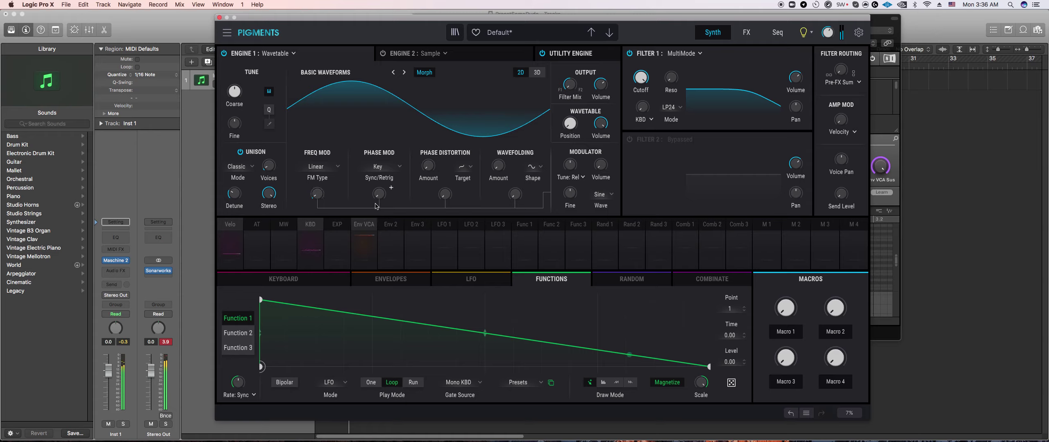
pyautogui.moveTo(377, 195); pyautogui.dragTo(378, 186)
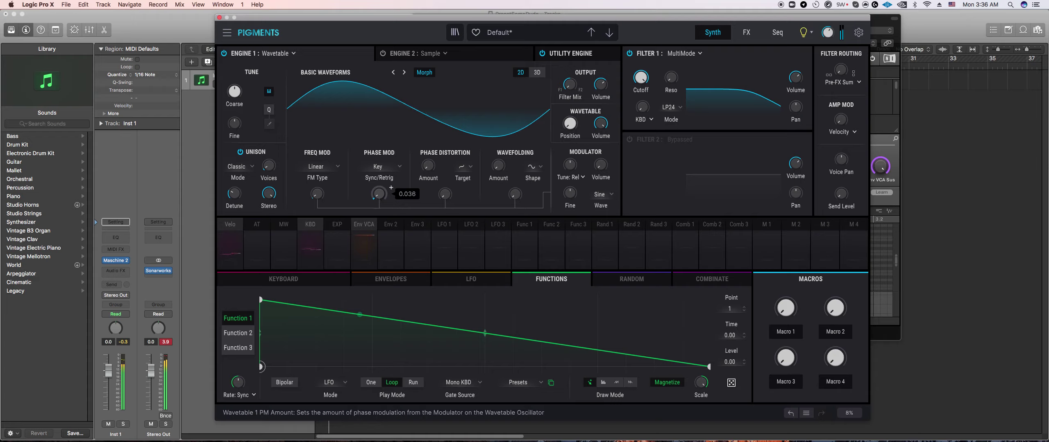
pyautogui.moveTo(441, 164); pyautogui.dragTo(442, 159)
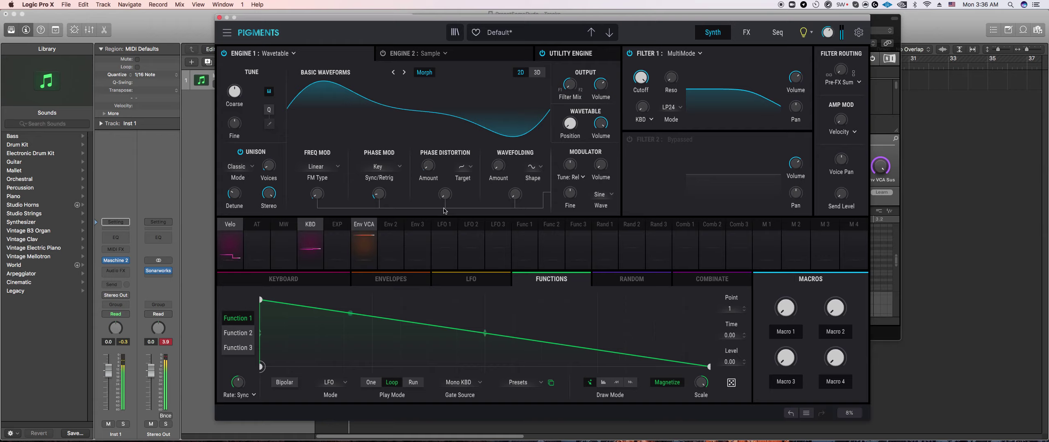
pyautogui.moveTo(448, 196)
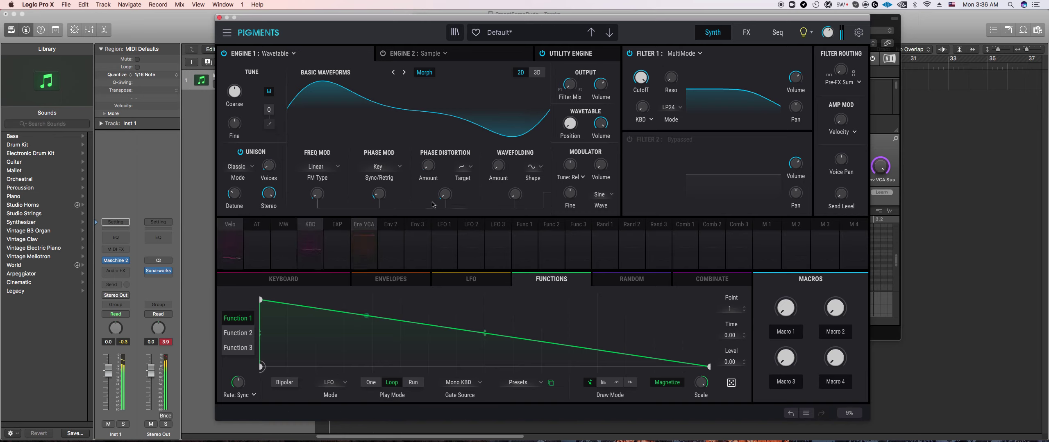
pyautogui.moveTo(389, 205)
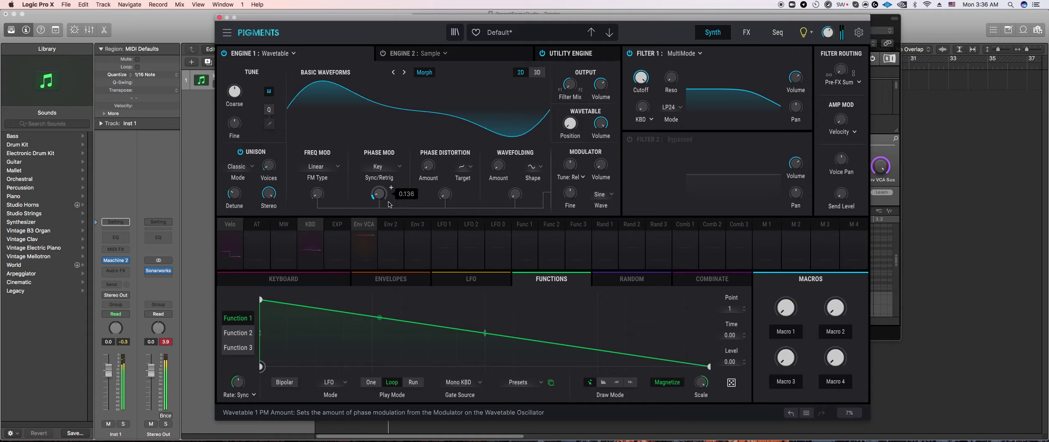
# Step: Add a small amount of wavefolding to Engine 1, with a little wavefolding modulation from the modulator
pyautogui.moveTo(512, 203)
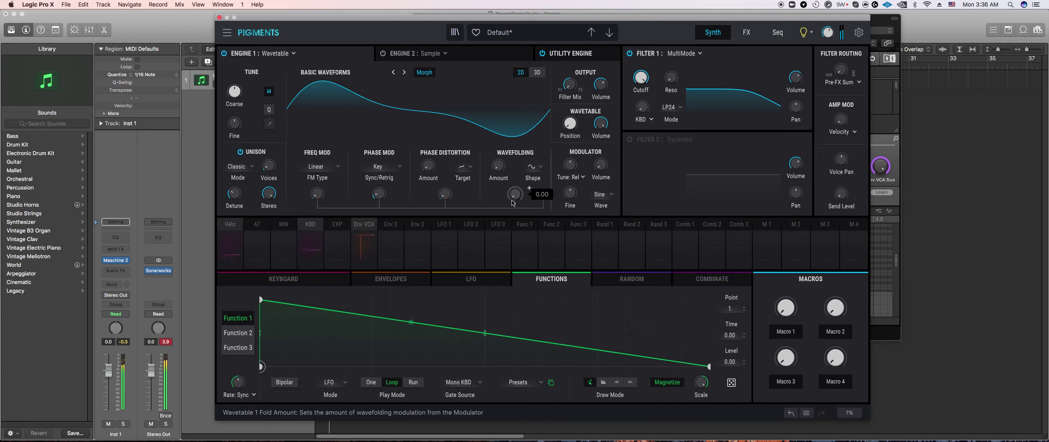
pyautogui.moveTo(514, 195); pyautogui.dragTo(513, 197)
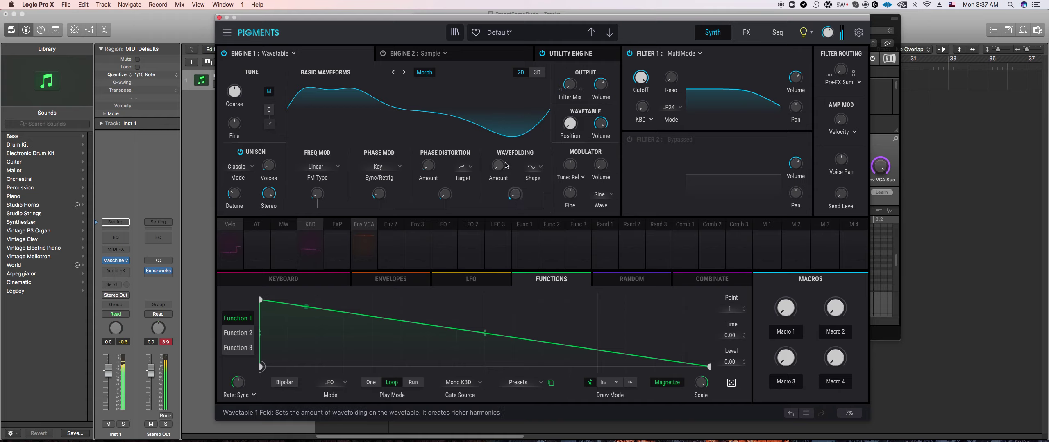
pyautogui.moveTo(498, 165); pyautogui.dragTo(498, 162)
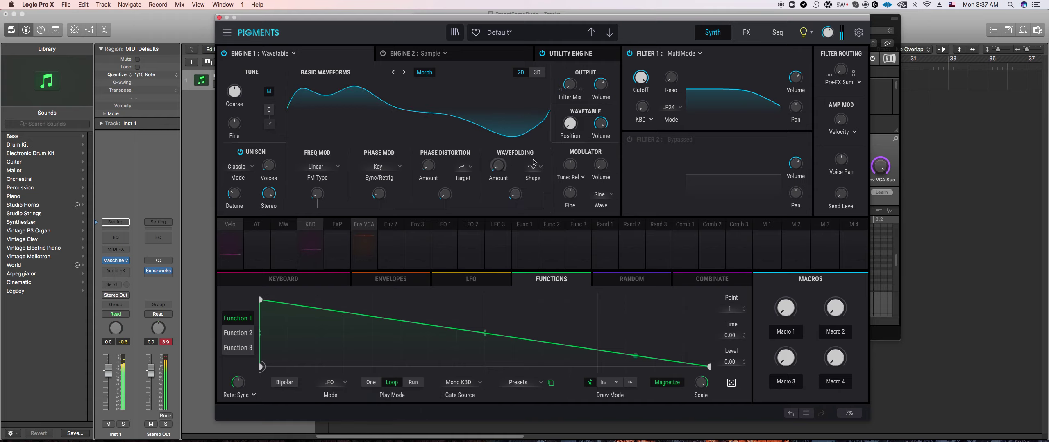
# Step: Lower Filter 1's cutoff and slightly raise its resonance
pyautogui.moveTo(651, 72)
pyautogui.moveTo(640, 77); pyautogui.dragTo(665, 78)
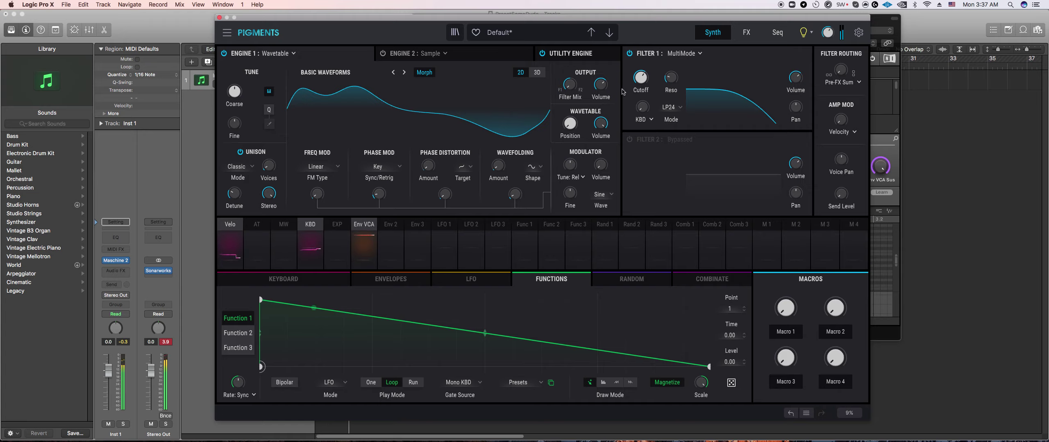
pyautogui.moveTo(671, 82); pyautogui.dragTo(671, 76)
# Step: Route Env 2 to Filter 1's cutoff with a modulation amount of 0.22
pyautogui.click(390, 229)
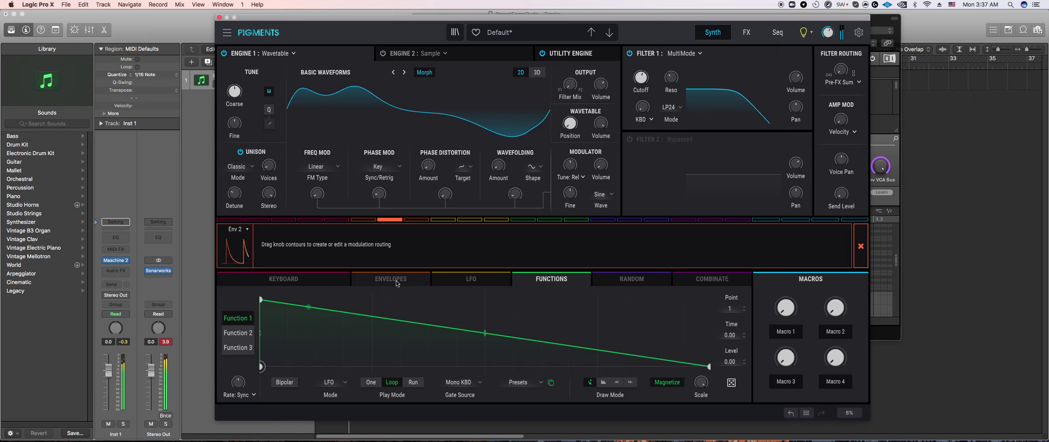
pyautogui.moveTo(643, 71)
pyautogui.moveTo(643, 70); pyautogui.dragTo(644, 64)
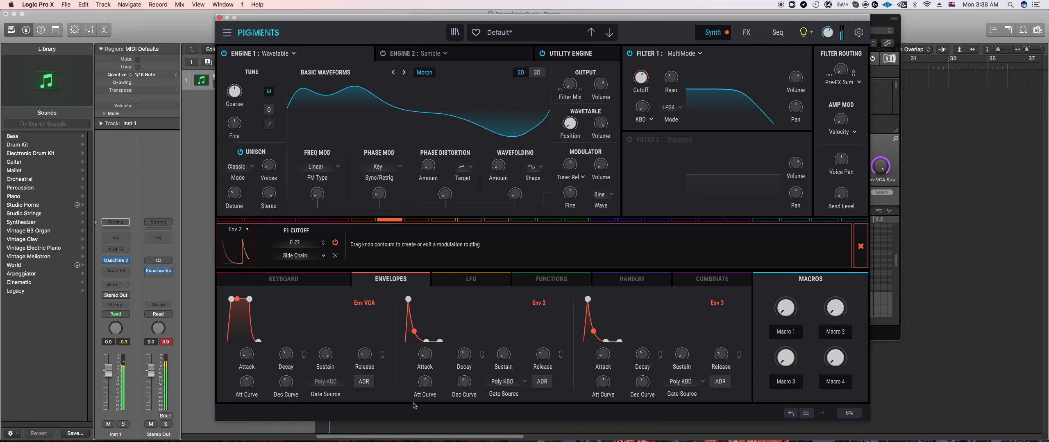
# Step: Lengthen Env VCA's release and raise Env 2's attack, sustain and release
pyautogui.moveTo(456, 387)
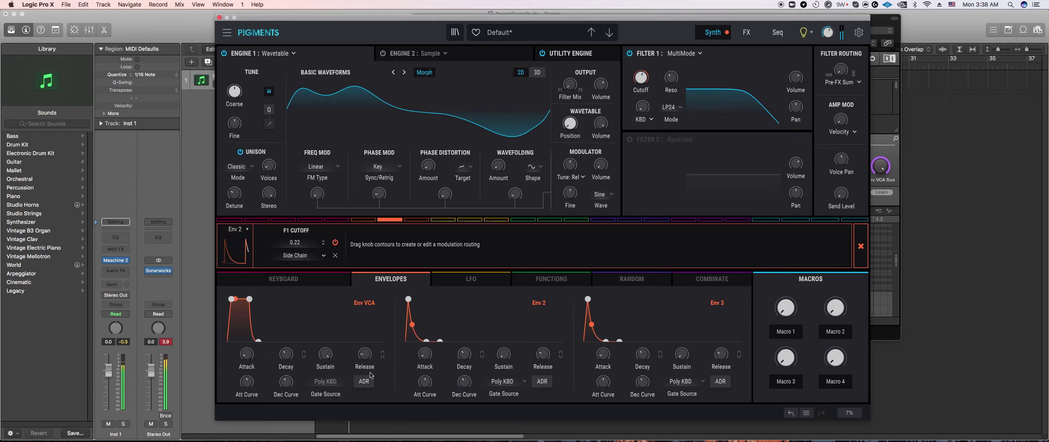
pyautogui.moveTo(367, 362)
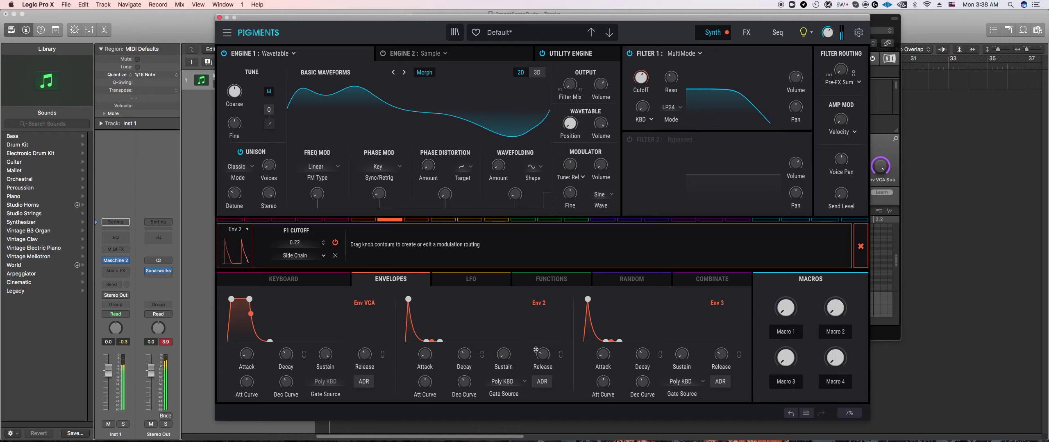
pyautogui.moveTo(503, 354); pyautogui.dragTo(425, 348)
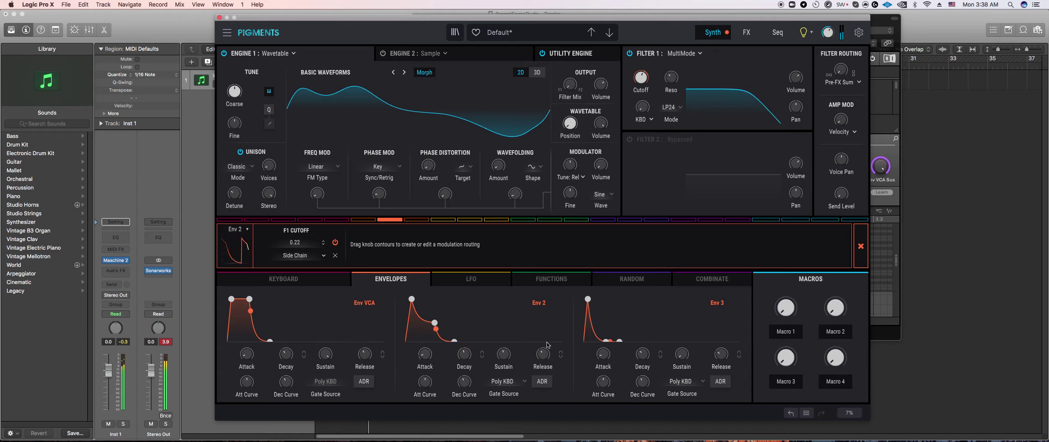
pyautogui.moveTo(543, 355); pyautogui.dragTo(543, 337)
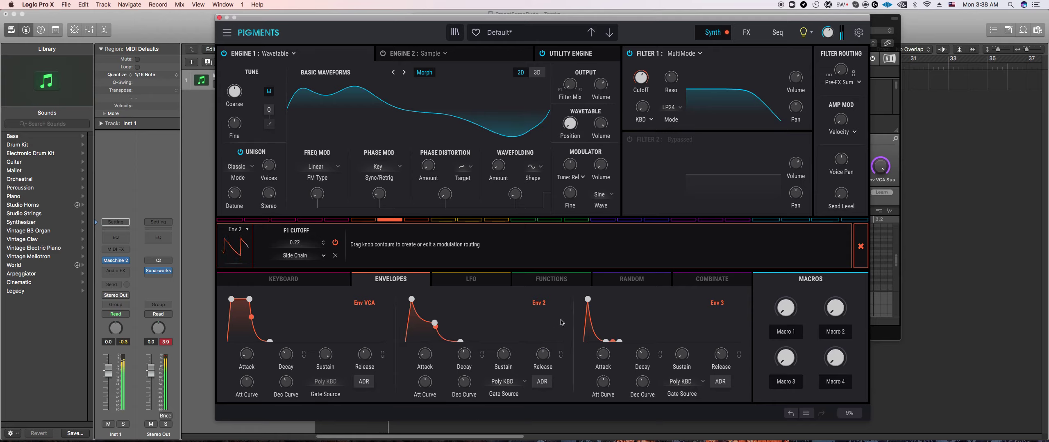
# Step: Raise Env 2's modulation of Filter 1's cutoff to 0.37 and adjust Engine 1's coarse tuning
pyautogui.moveTo(645, 77)
pyautogui.mouseDown()
pyautogui.moveTo(670, 72)
pyautogui.moveTo(639, 69)
pyautogui.mouseUp()
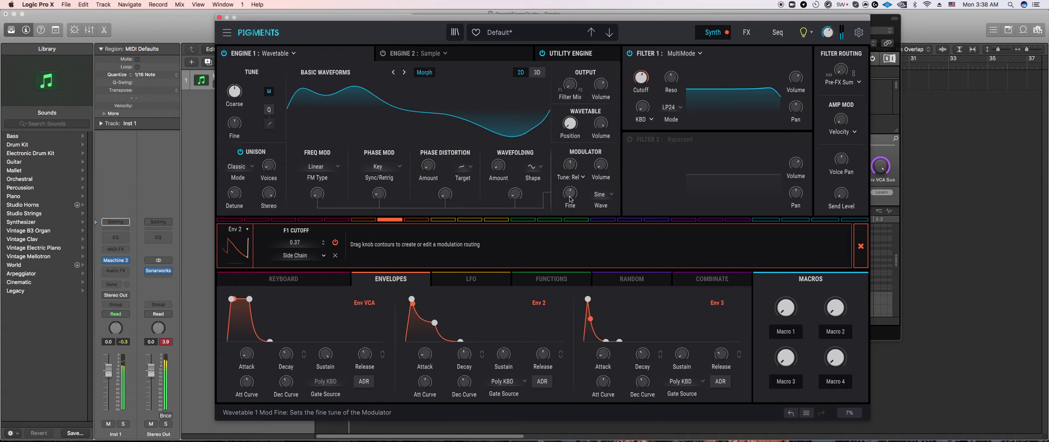
pyautogui.moveTo(234, 91)
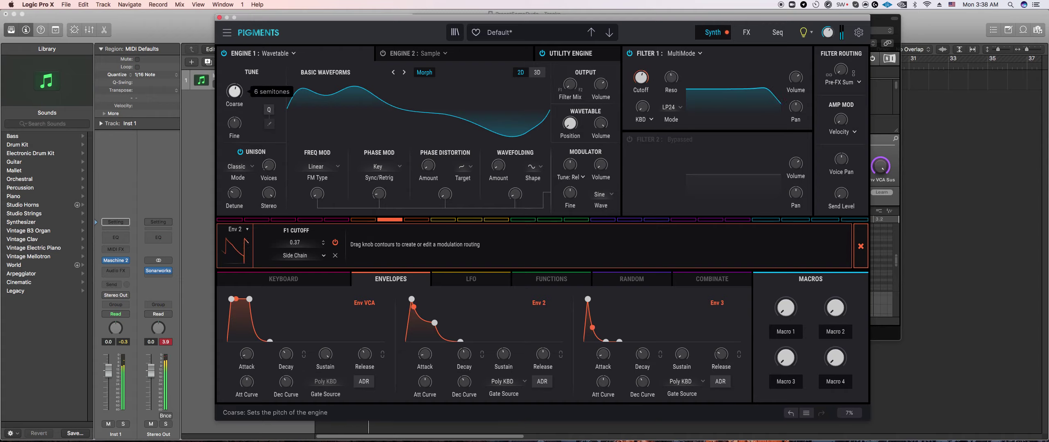
pyautogui.moveTo(234, 91); pyautogui.dragTo(234, 83)
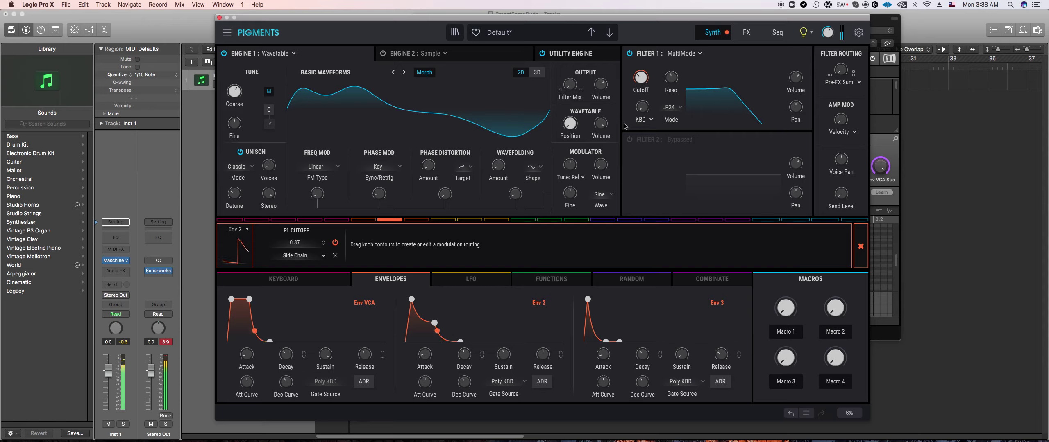
# Step: Replace the Delay in FX A's first slot with a PS Delay and adjust its feedback
pyautogui.click(746, 32)
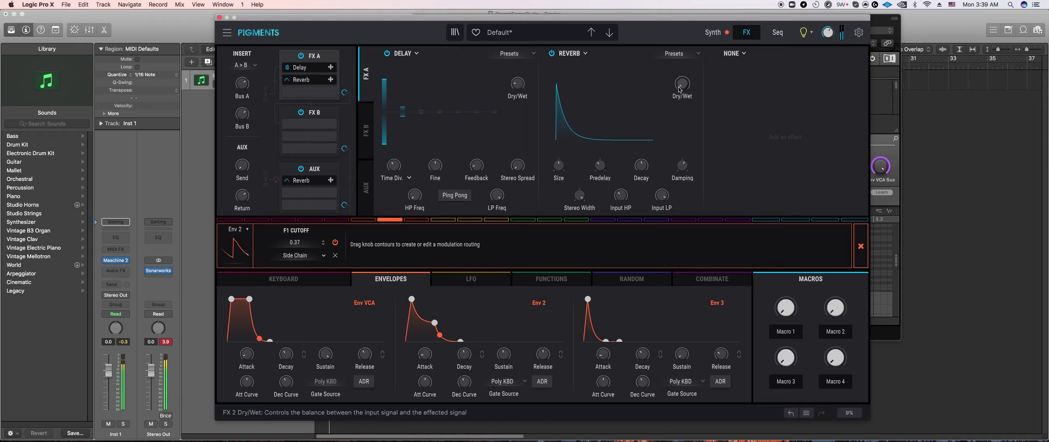
pyautogui.click(412, 53)
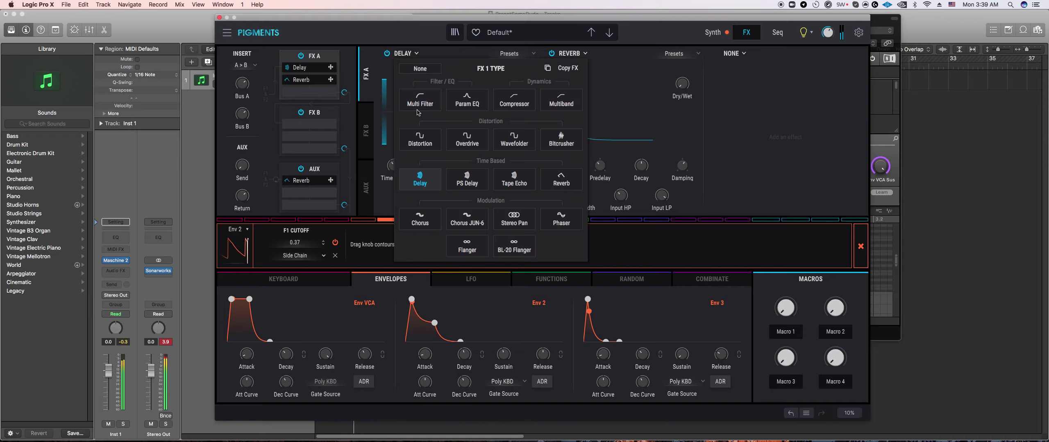
pyautogui.click(462, 183)
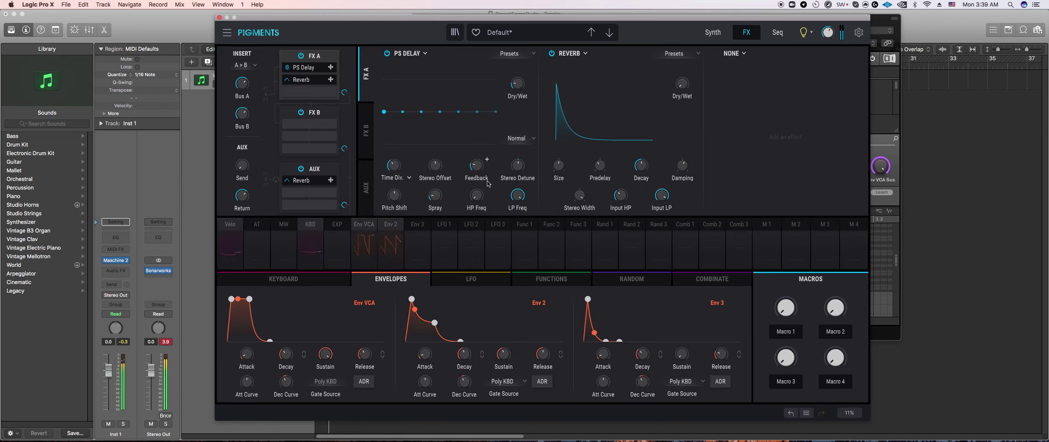
pyautogui.scroll(3, 436, 168)
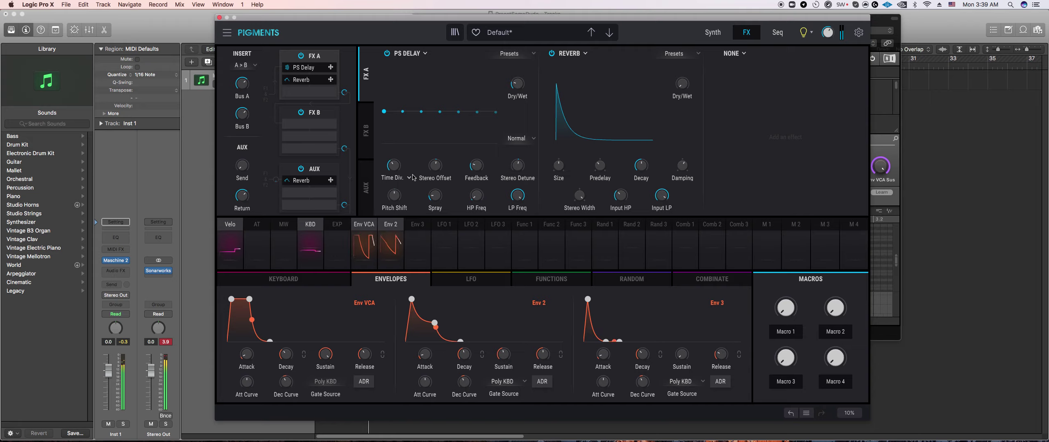
# Step: Adjust the PS Delay's mix and raise the Reverb's dry/wet balance in FX A
pyautogui.moveTo(528, 78)
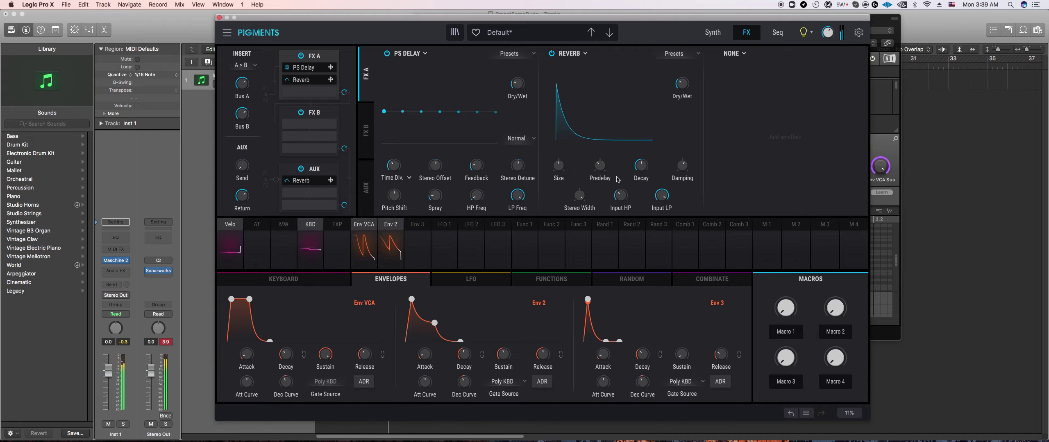
pyautogui.moveTo(638, 170)
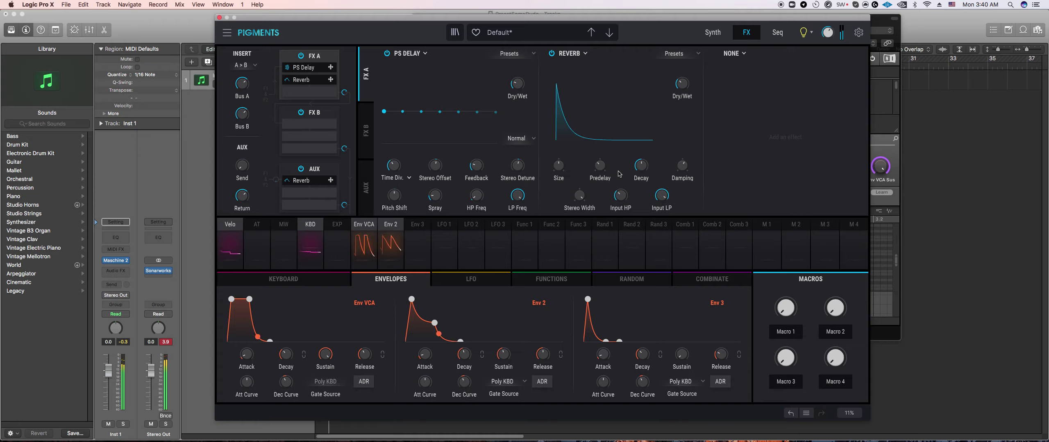
pyautogui.moveTo(692, 77)
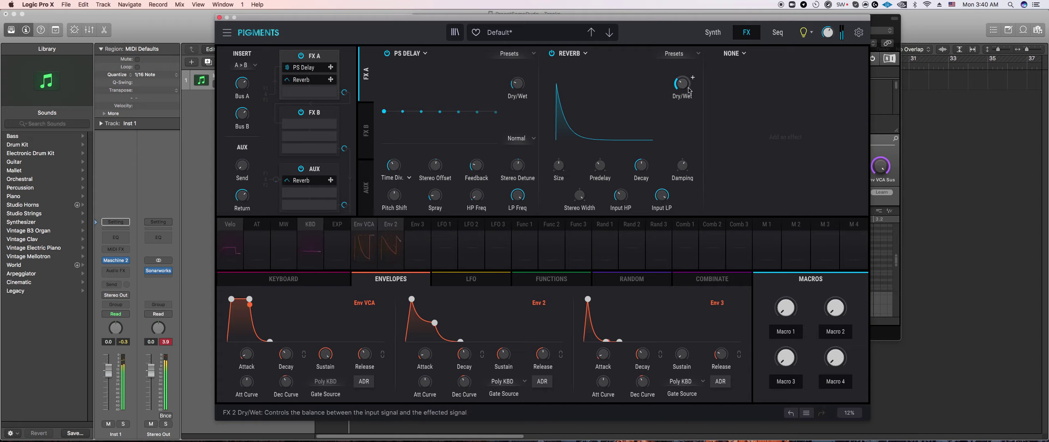
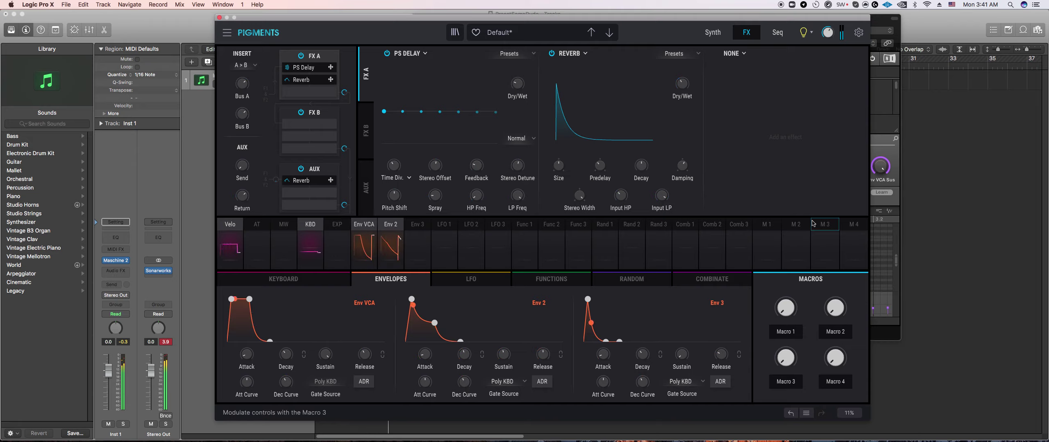
# Step: Return to Maschine, undo the recorded take and record a new line of notes for the sixth sound
pyautogui.click(889, 27)
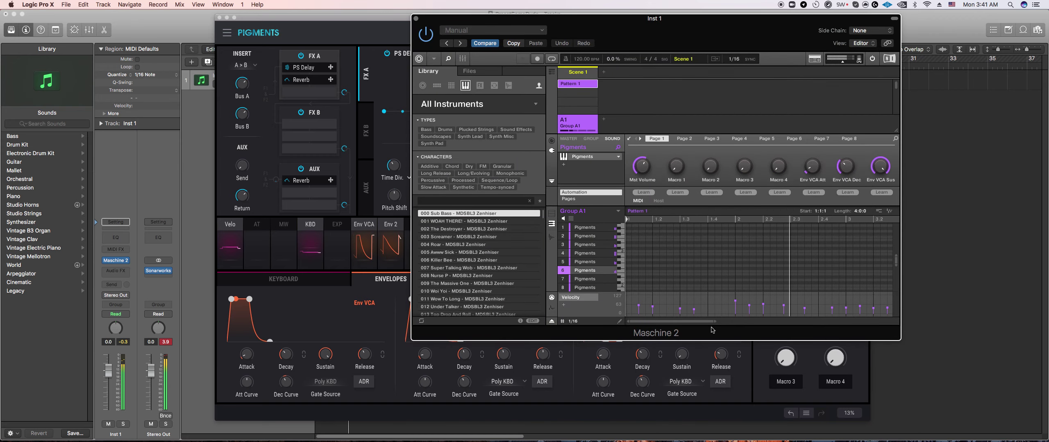
pyautogui.moveTo(714, 322); pyautogui.dragTo(729, 322)
pyautogui.scroll(-3, 710, 272)
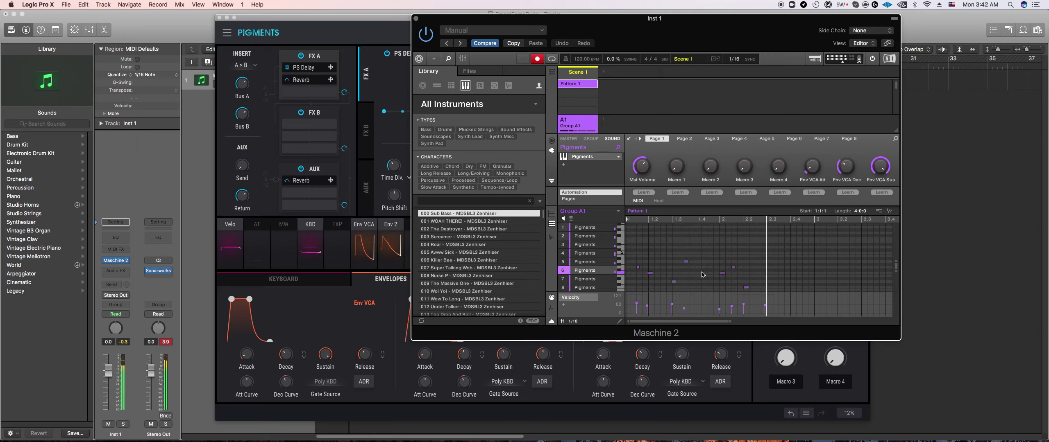
pyautogui.press('super+z')
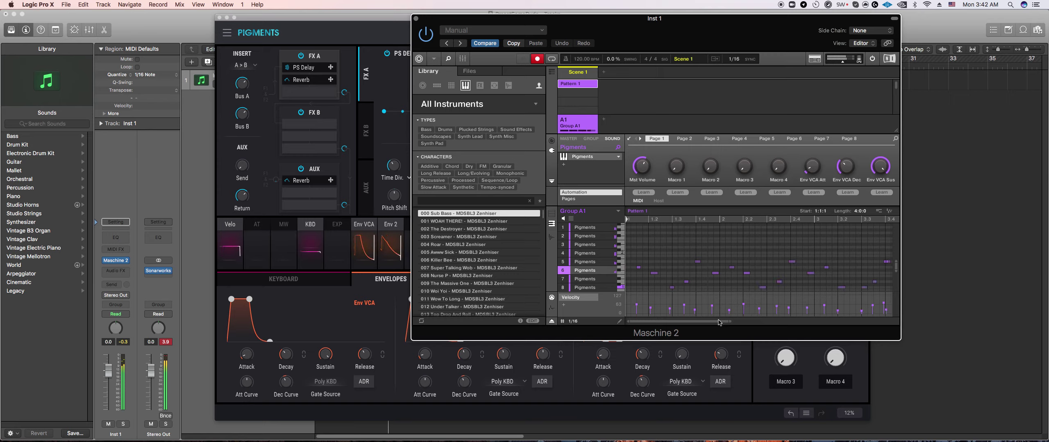
# Step: Shift the sixth sound's second note slightly later in the pattern and record additional notes
pyautogui.moveTo(730, 321); pyautogui.dragTo(742, 321)
pyautogui.scroll(-3, 701, 286)
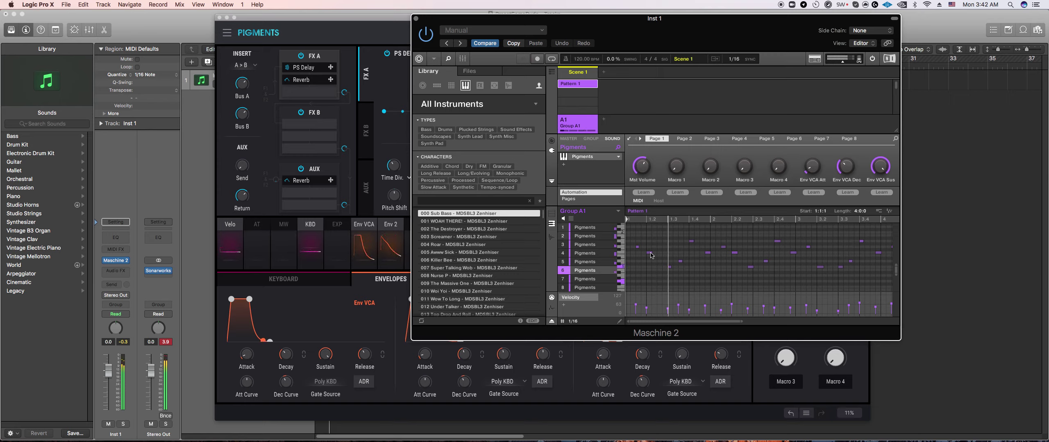
pyautogui.moveTo(649, 253); pyautogui.dragTo(655, 254)
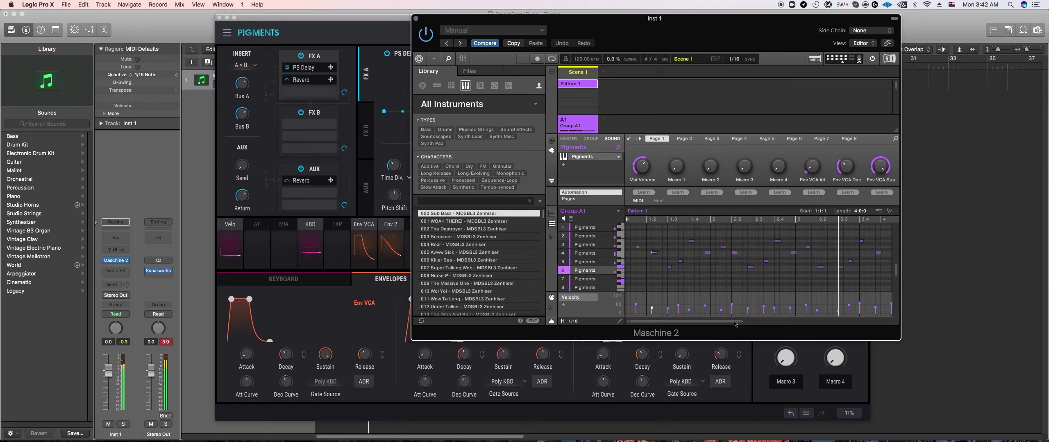
pyautogui.moveTo(742, 321); pyautogui.dragTo(753, 319)
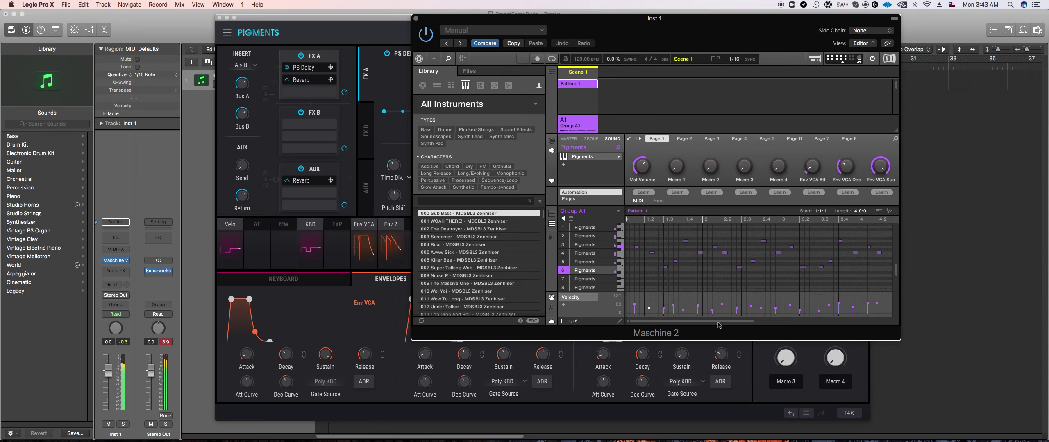
pyautogui.press('r')
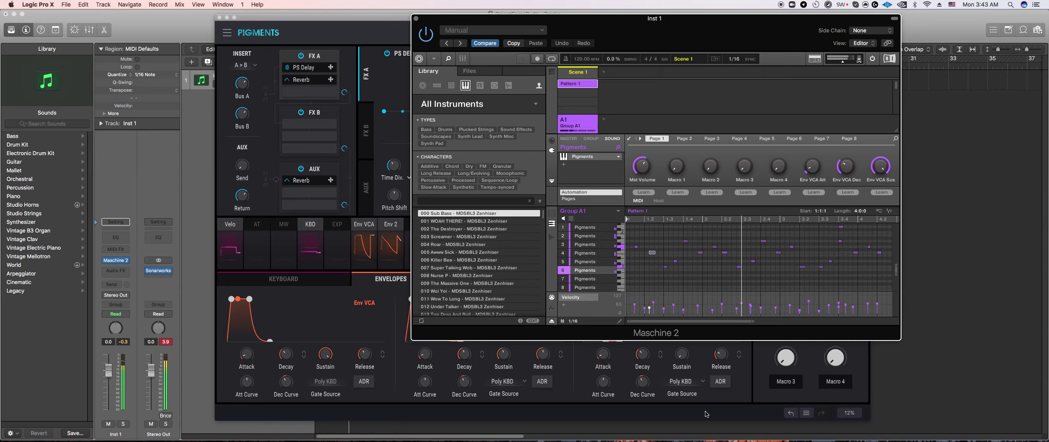
# Step: Record another pass for the sixth sound, and delete its higher-pitched notes from the pattern
pyautogui.scroll(5, 728, 279)
pyautogui.scroll(-2, 728, 278)
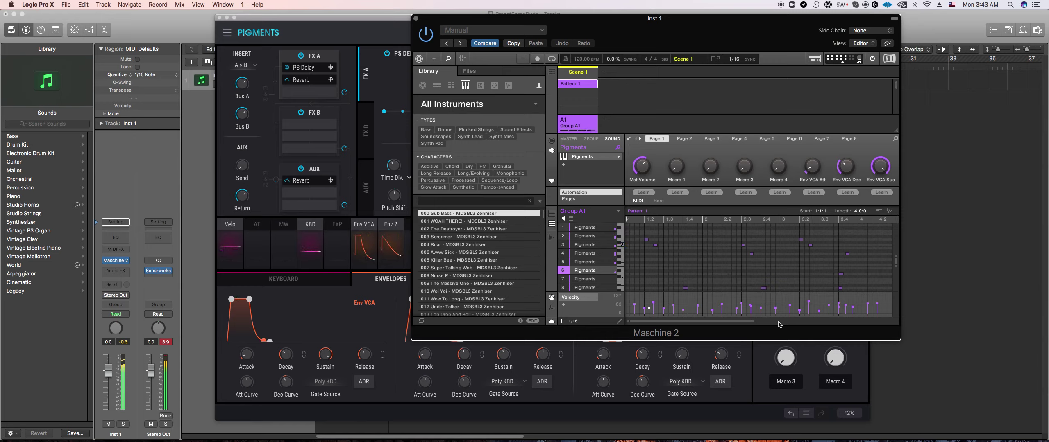
pyautogui.moveTo(753, 323); pyautogui.dragTo(781, 324)
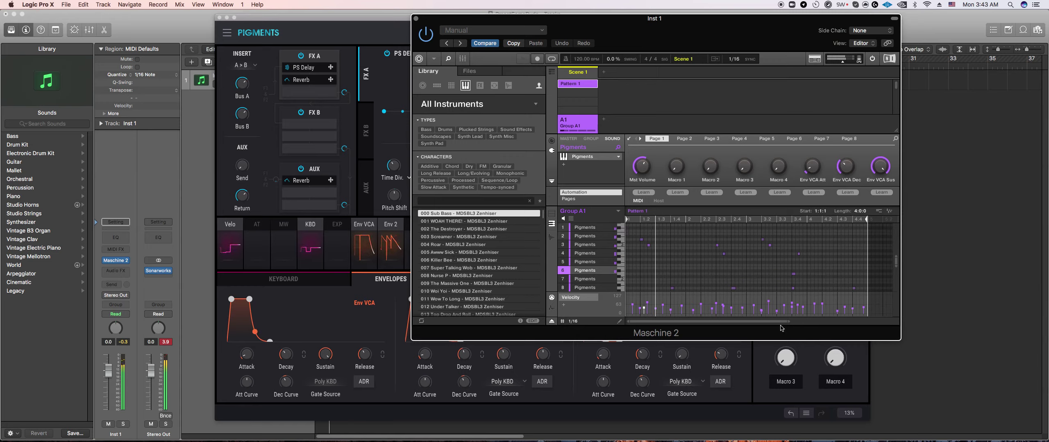
pyautogui.press('r')
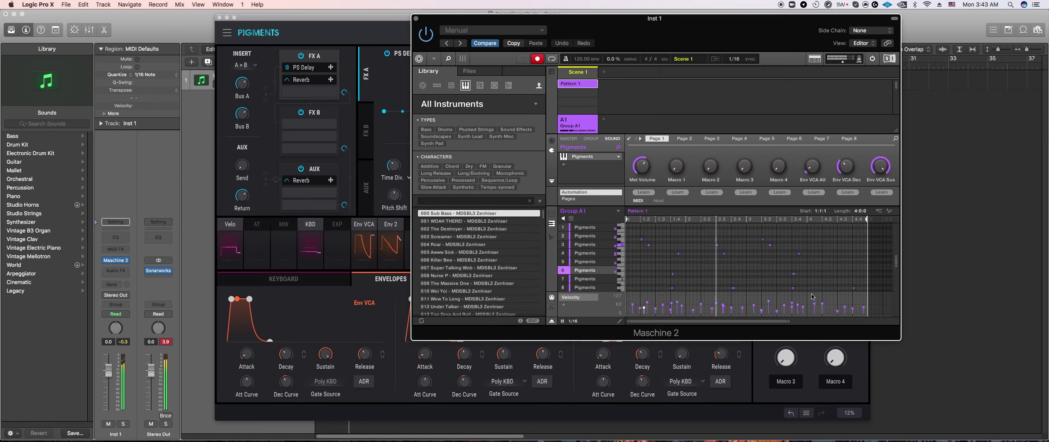
pyautogui.moveTo(809, 282); pyautogui.dragTo(639, 230)
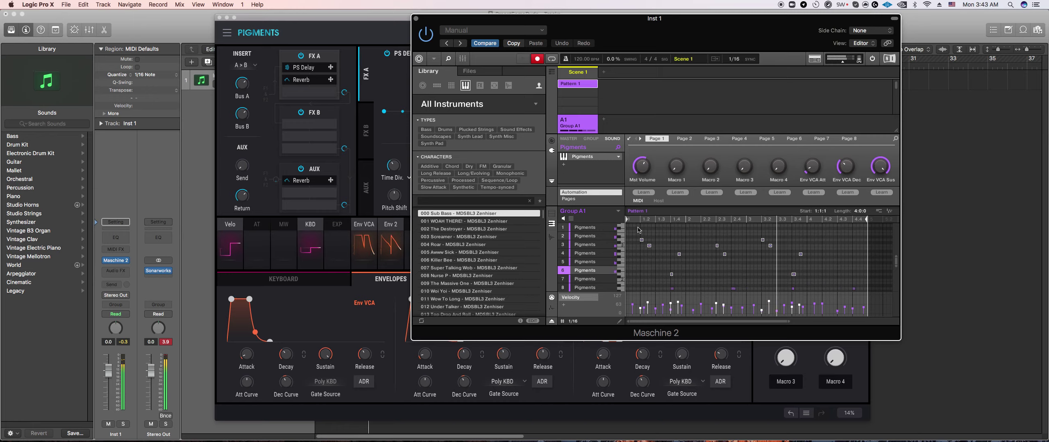
pyautogui.press('Delete')
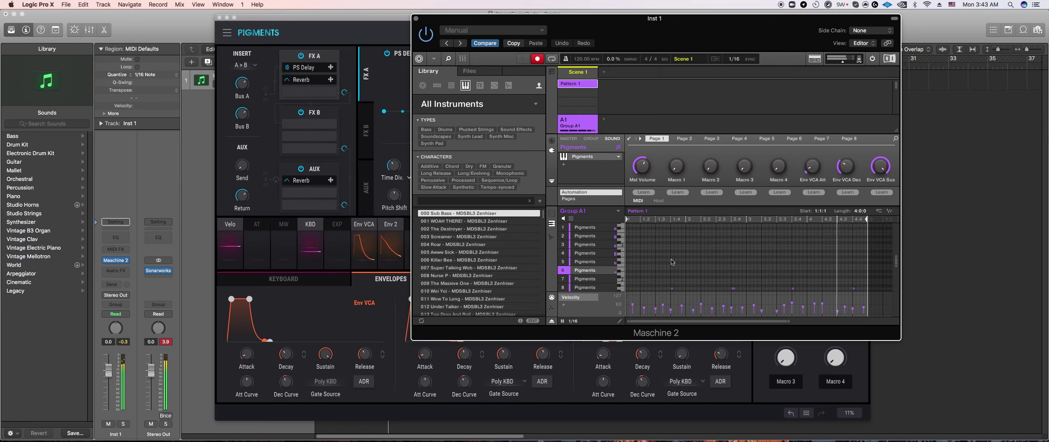
# Step: In the seventh sound's Pigments, adjust Engine 1's coarse tuning and load the Didgeridoo wavetable from the Natural category
pyautogui.click(587, 285)
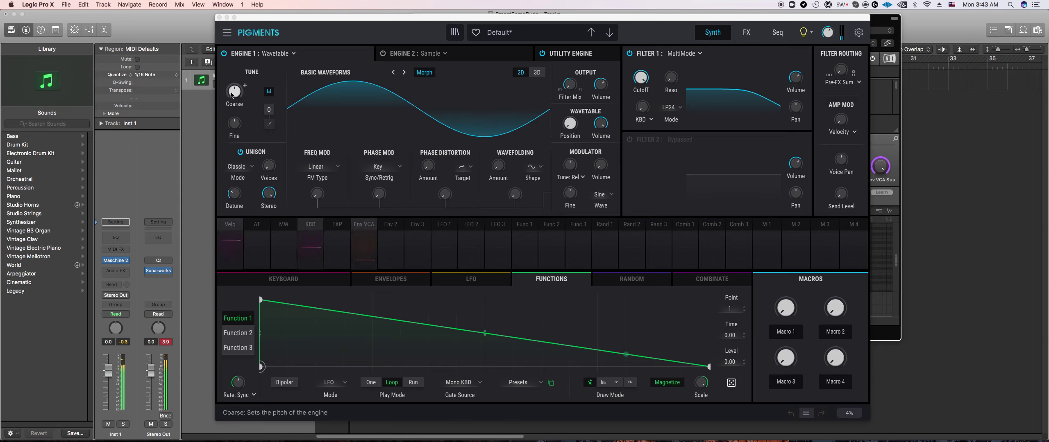
pyautogui.moveTo(233, 92); pyautogui.dragTo(233, 98)
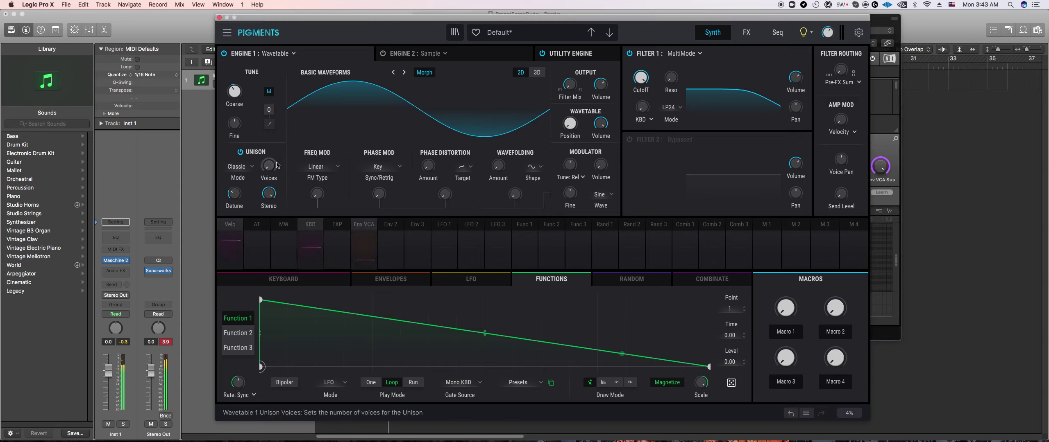
pyautogui.click(328, 72)
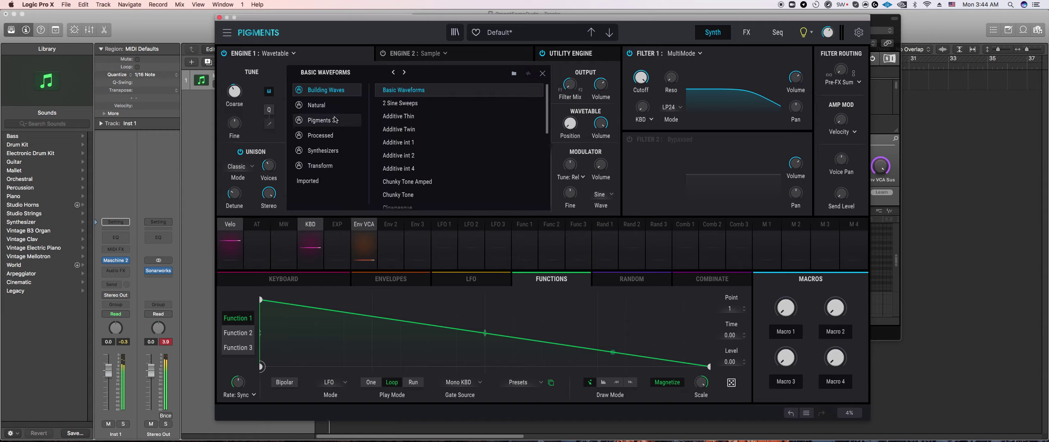
pyautogui.click(324, 105)
pyautogui.click(396, 104)
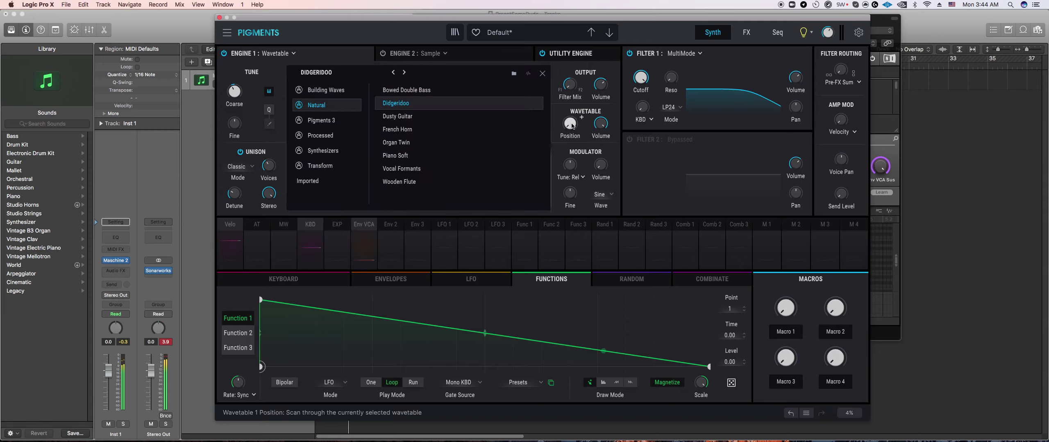
pyautogui.click(542, 73)
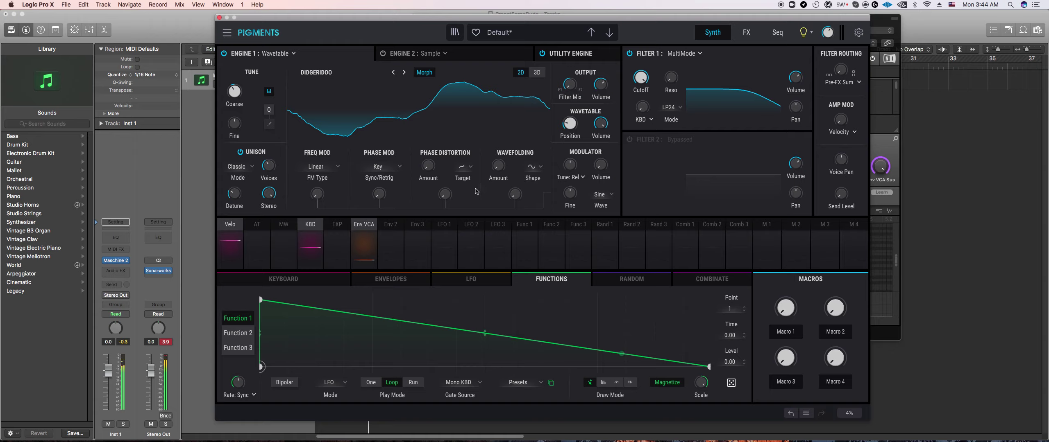
# Step: Raise Engine 1's wavefolding, adjust its frequency modulation amount, and lengthen the Env VCA release
pyautogui.moveTo(497, 168); pyautogui.dragTo(498, 171)
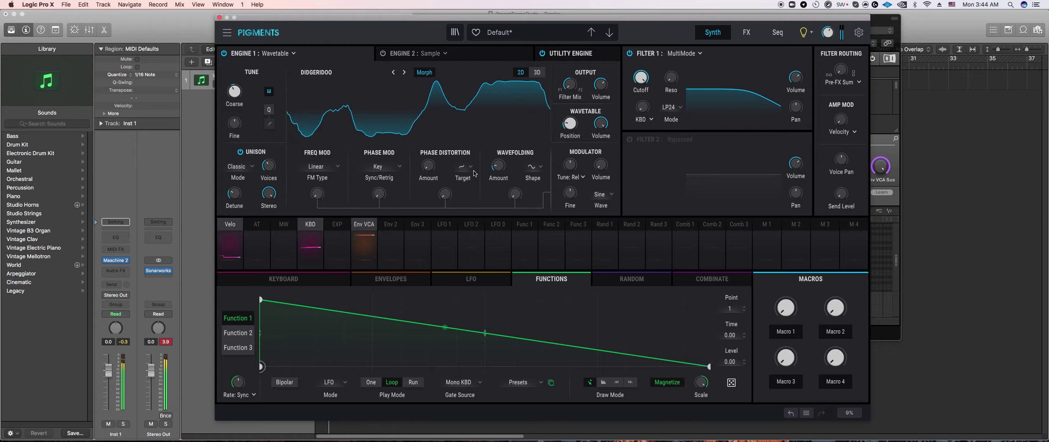
pyautogui.moveTo(379, 194); pyautogui.dragTo(318, 190)
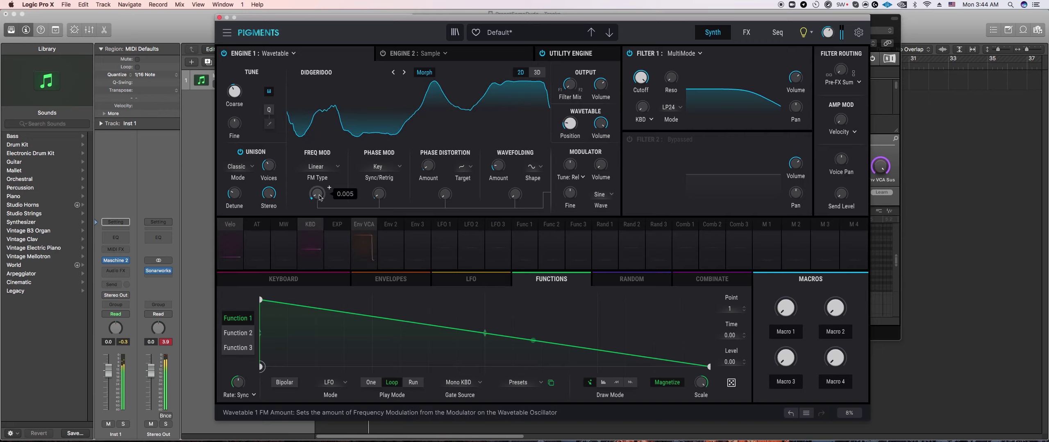
pyautogui.click(407, 283)
pyautogui.moveTo(363, 354); pyautogui.dragTo(375, 345)
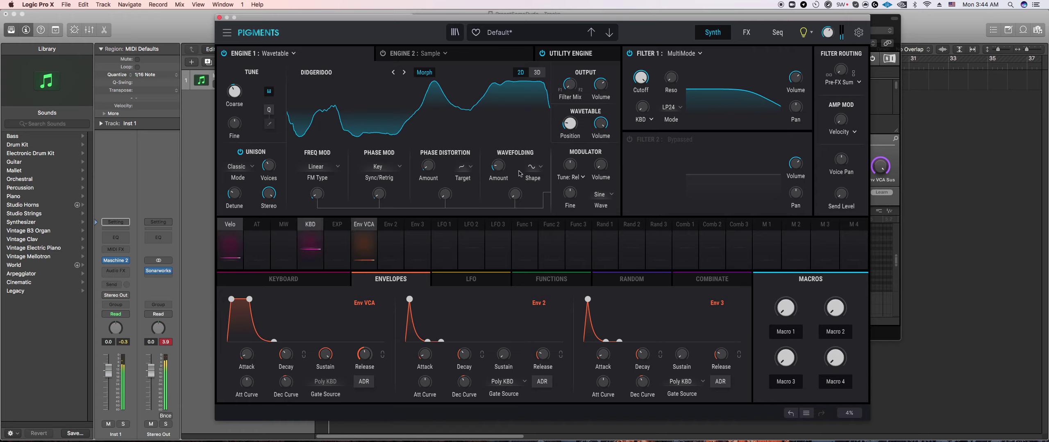
# Step: Raise Filter 1's resonance and sweep its cutoff up and back down to a slightly lower setting
pyautogui.moveTo(672, 77); pyautogui.dragTo(682, 68)
pyautogui.moveTo(640, 78); pyautogui.dragTo(640, 49)
pyautogui.moveTo(640, 77); pyautogui.dragTo(641, 103)
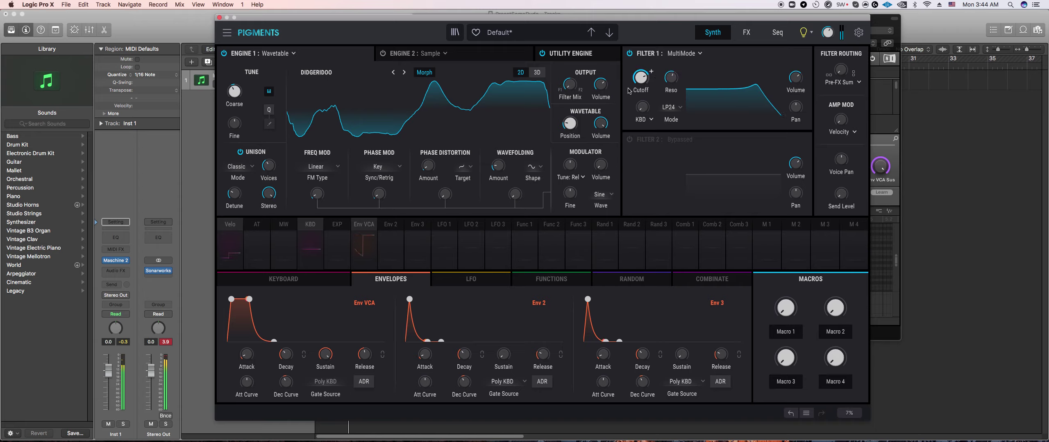
# Step: Set Engine 1's phase distortion to 0.100, add phase modulation, and lower Filter 1's cutoff further
pyautogui.moveTo(441, 159); pyautogui.dragTo(441, 157)
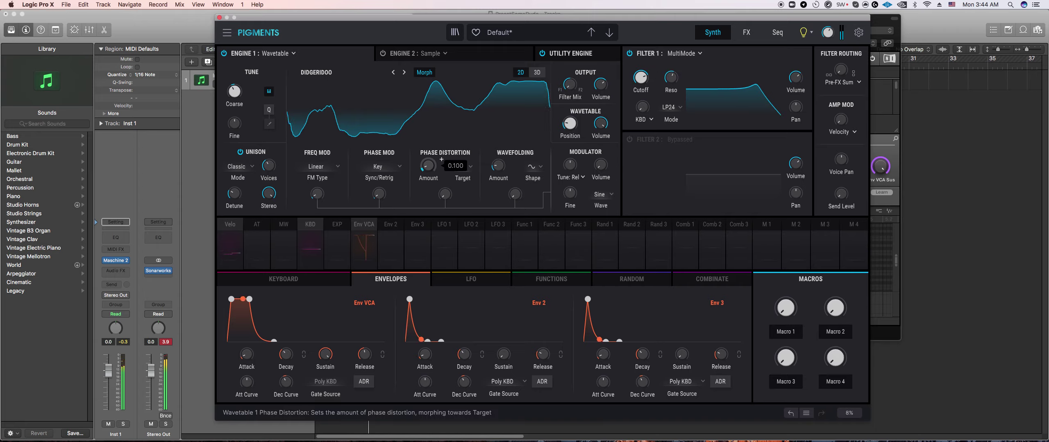
pyautogui.moveTo(390, 191); pyautogui.dragTo(390, 187)
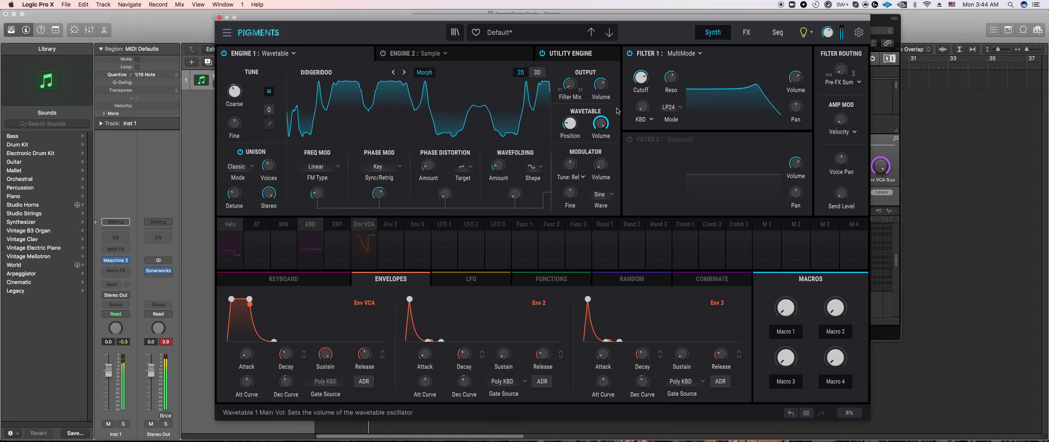
pyautogui.moveTo(681, 71); pyautogui.dragTo(670, 77)
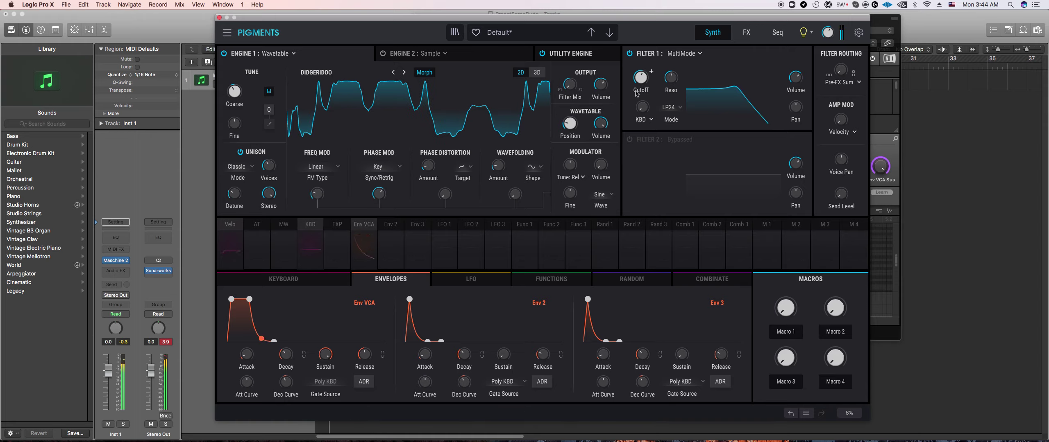
pyautogui.moveTo(518, 203)
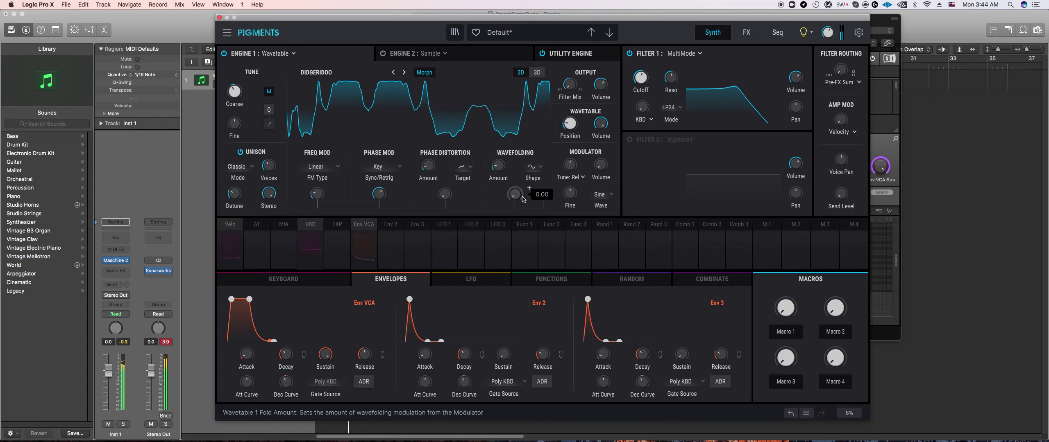
# Step: Return to Maschine and record a line of notes for the seventh sound into Pattern 1
pyautogui.click(891, 151)
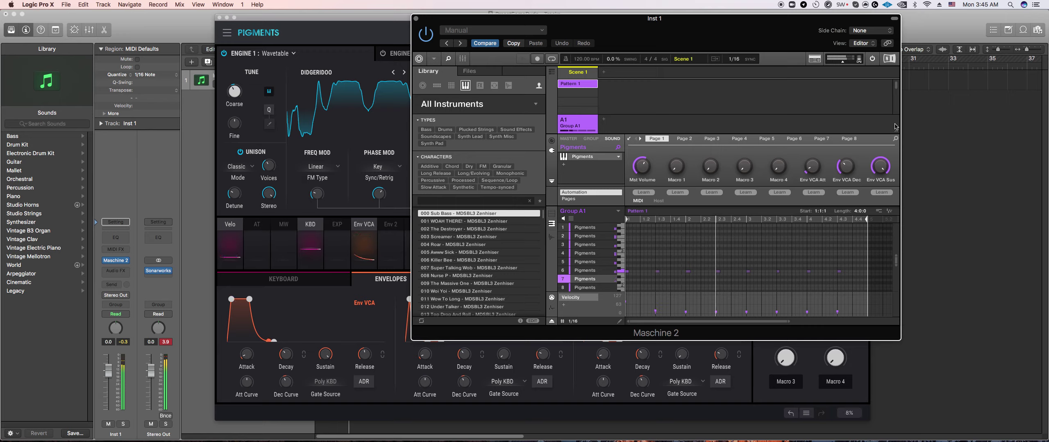
pyautogui.press('r')
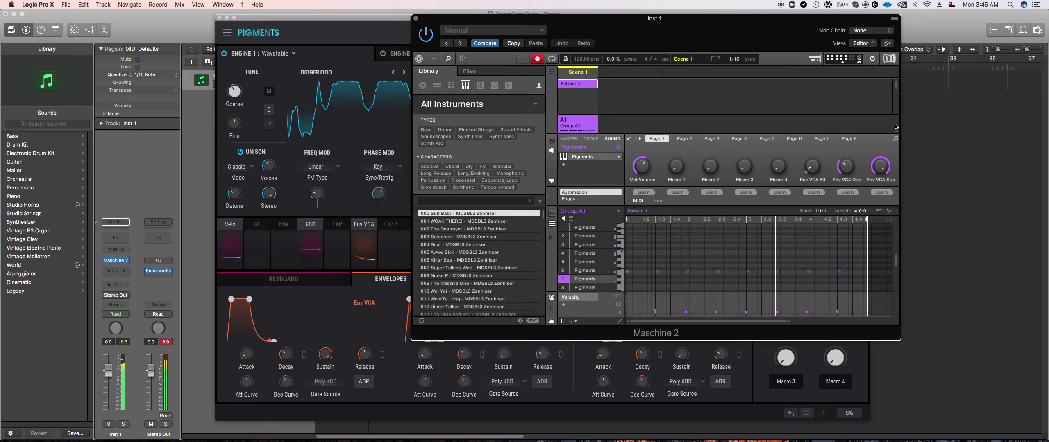
pyautogui.press('a')
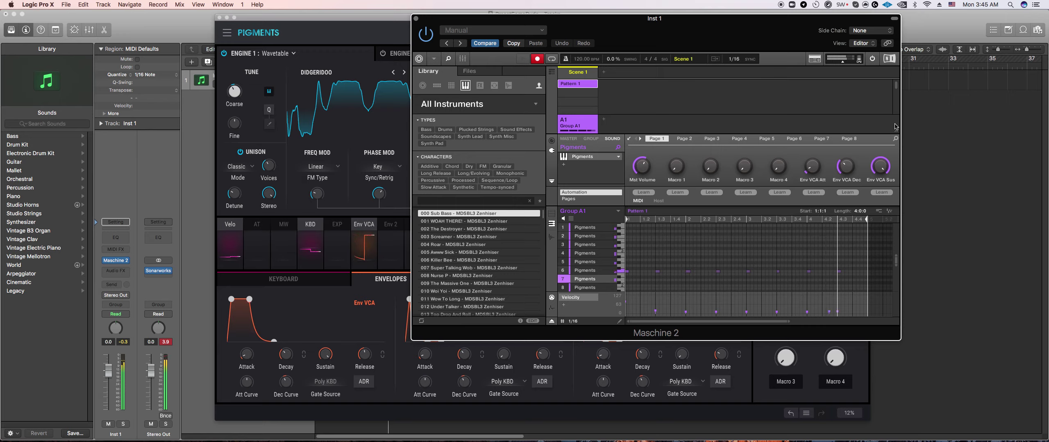
pyautogui.press('a')
pyautogui.press('r')
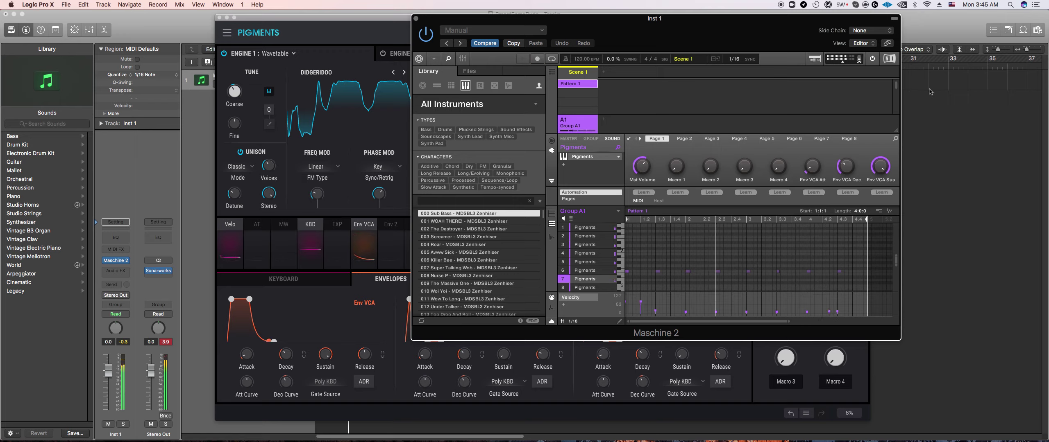
pyautogui.scroll(-5, 702, 259)
pyautogui.scroll(2, 702, 259)
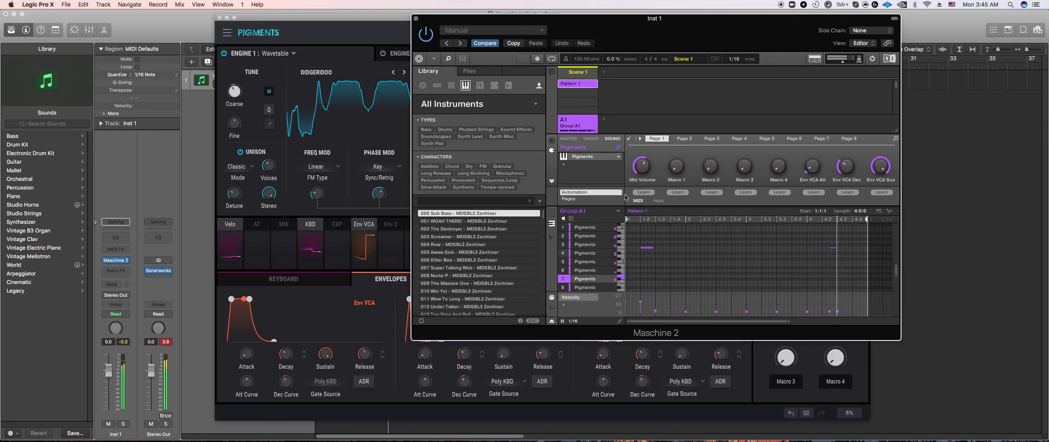
# Step: Set the seventh sound's glide time to 32 ms in the Pigments keyboard settings and check Filter 1's resonance
pyautogui.click(387, 408)
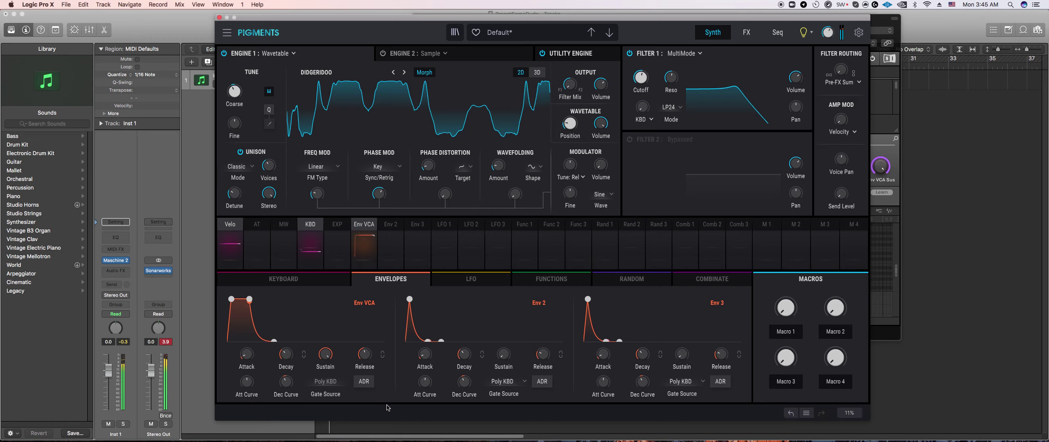
pyautogui.click(325, 280)
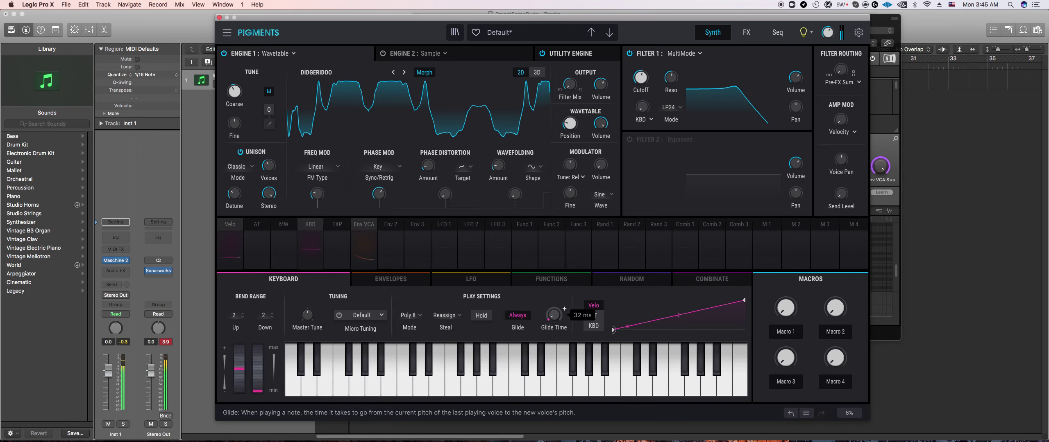
pyautogui.click(880, 146)
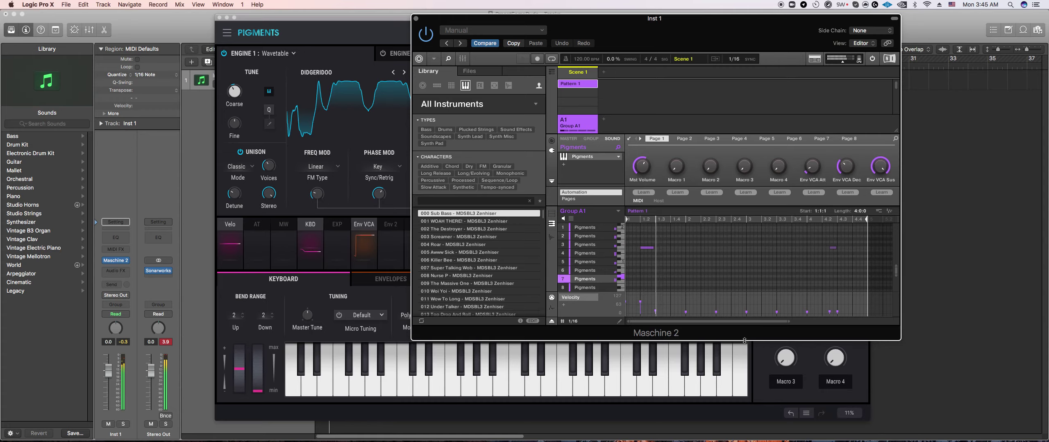
pyautogui.click(379, 301)
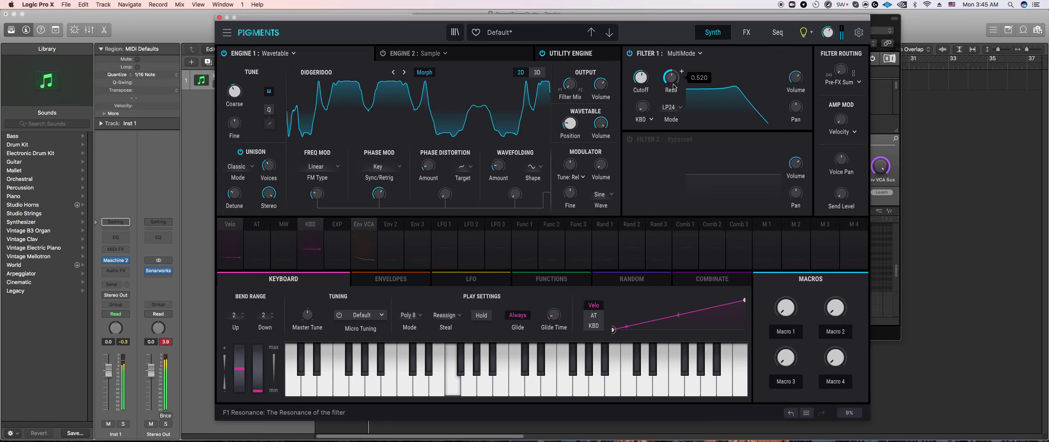
# Step: Return to Maschine and record additional notes for the seventh sound over the existing line
pyautogui.click(883, 149)
pyautogui.press('r')
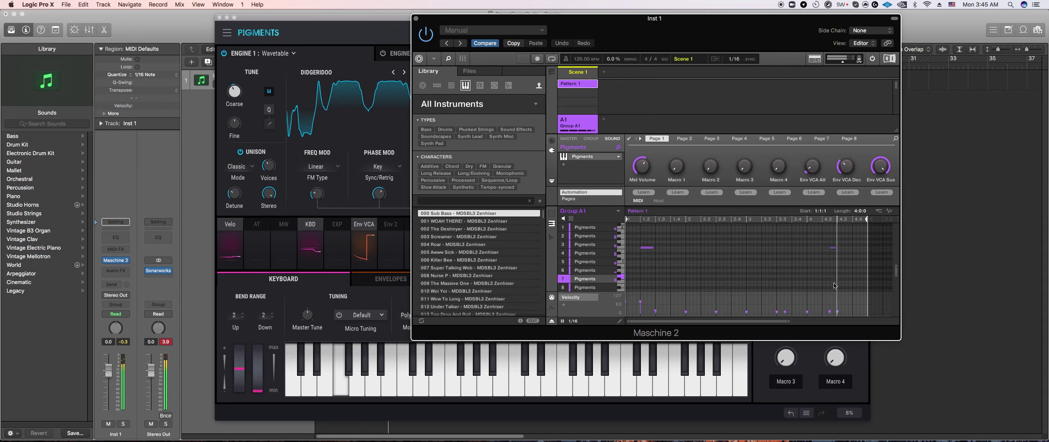
pyautogui.press('space')
pyautogui.scroll(3, 781, 276)
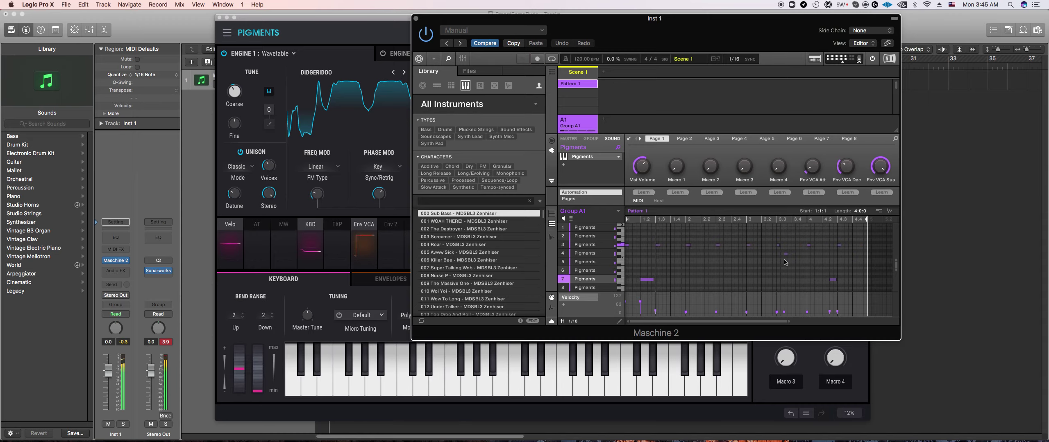
# Step: Reopen the seventh sound's Pigments editor and fine-tune Filter 1's cutoff
pyautogui.moveTo(630, 156)
pyautogui.click(629, 139)
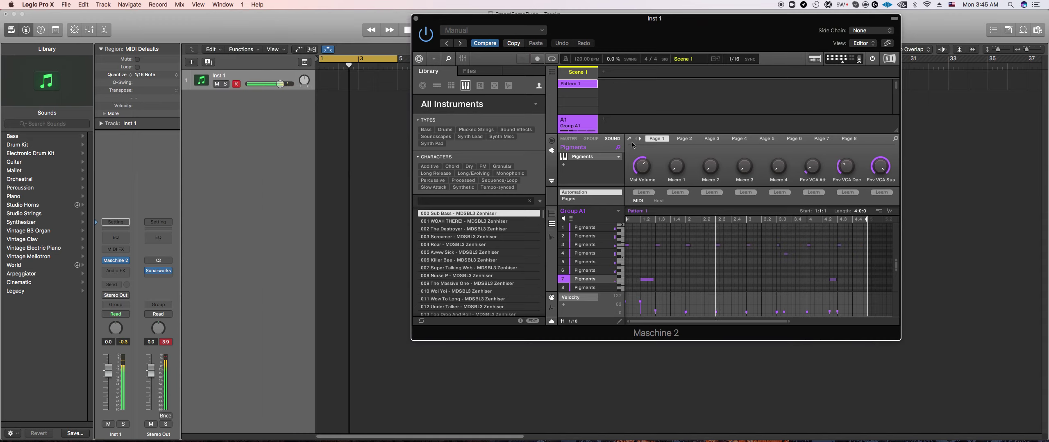
pyautogui.click(628, 139)
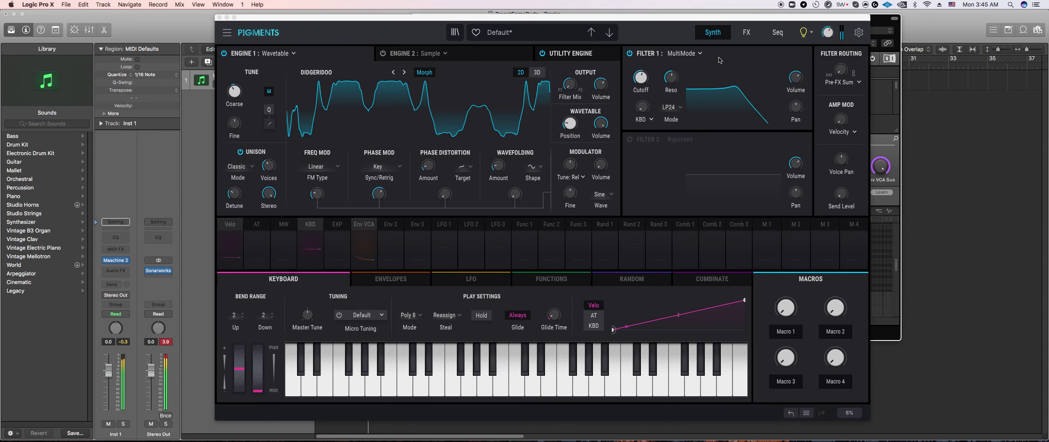
pyautogui.moveTo(651, 73)
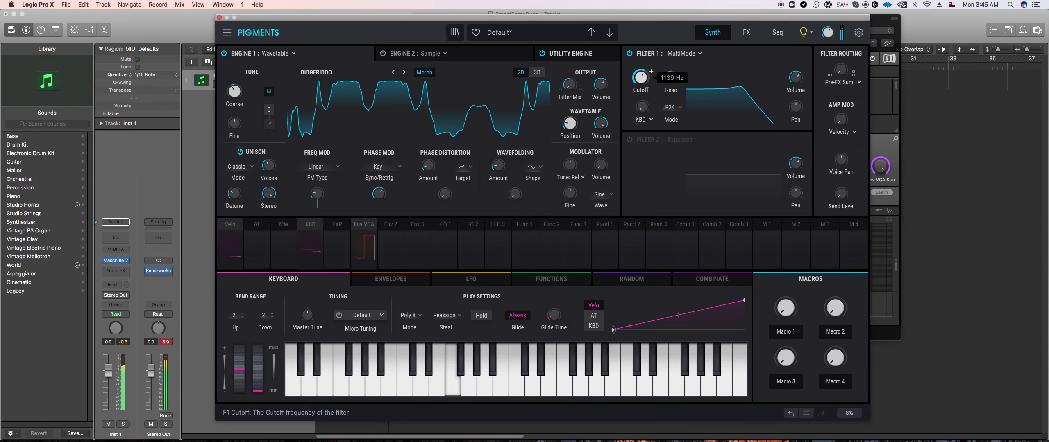
# Step: Try modulating Filter 1's cutoff from Env 2 with an amount of 0.39
pyautogui.click(392, 230)
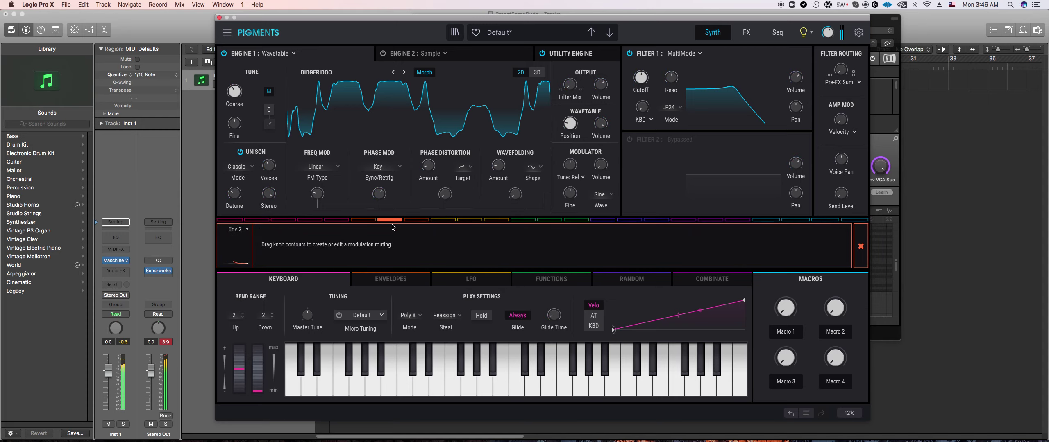
pyautogui.click(405, 281)
pyautogui.moveTo(641, 77); pyautogui.dragTo(642, 71)
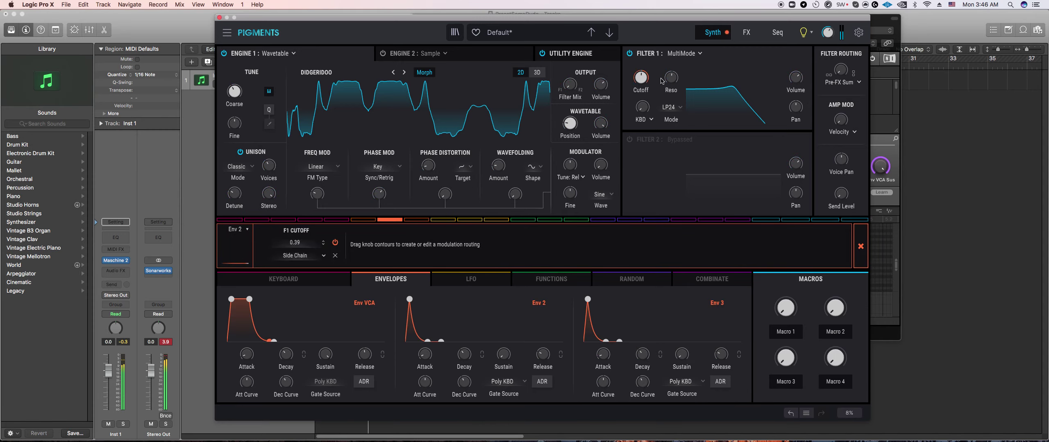
pyautogui.doubleClick(642, 76)
# Step: Modulate Filter 1's cutoff from LFO 1 by 0.06, with LFO 1 set to Free Running and a rate of about 0.052 Hz
pyautogui.click(443, 220)
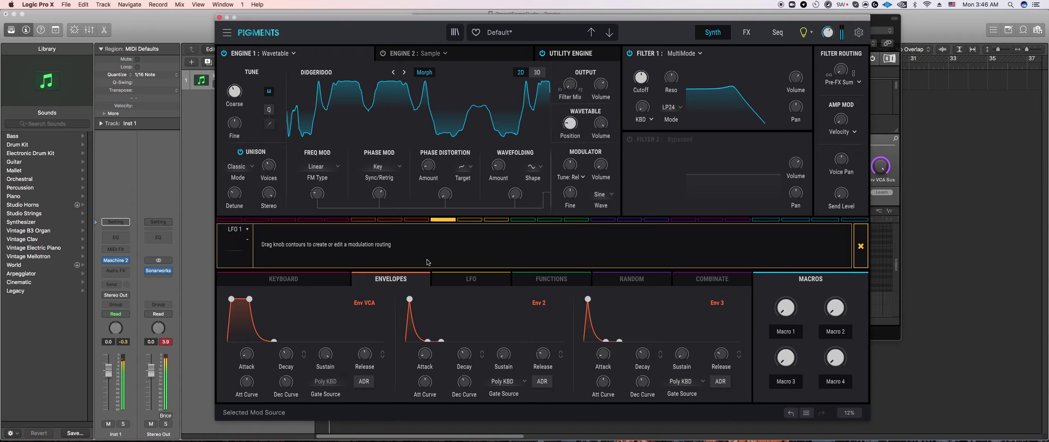
pyautogui.click(448, 283)
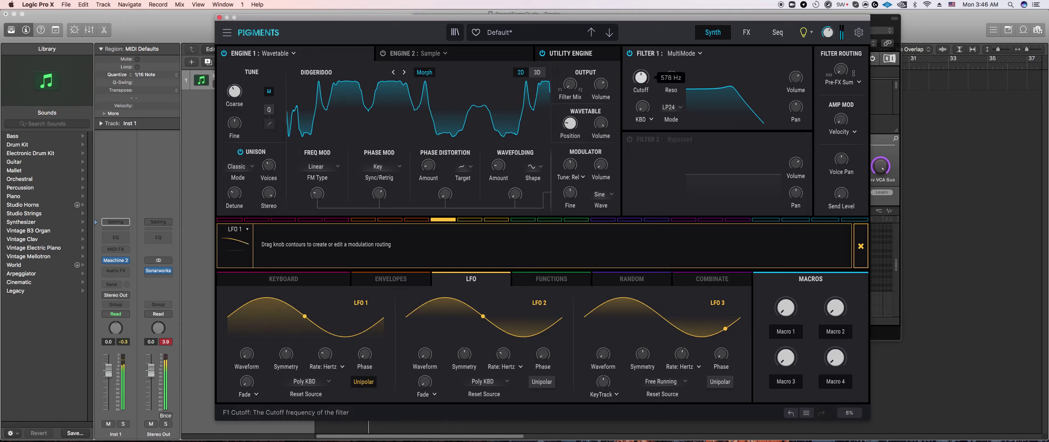
pyautogui.moveTo(641, 77); pyautogui.dragTo(641, 75)
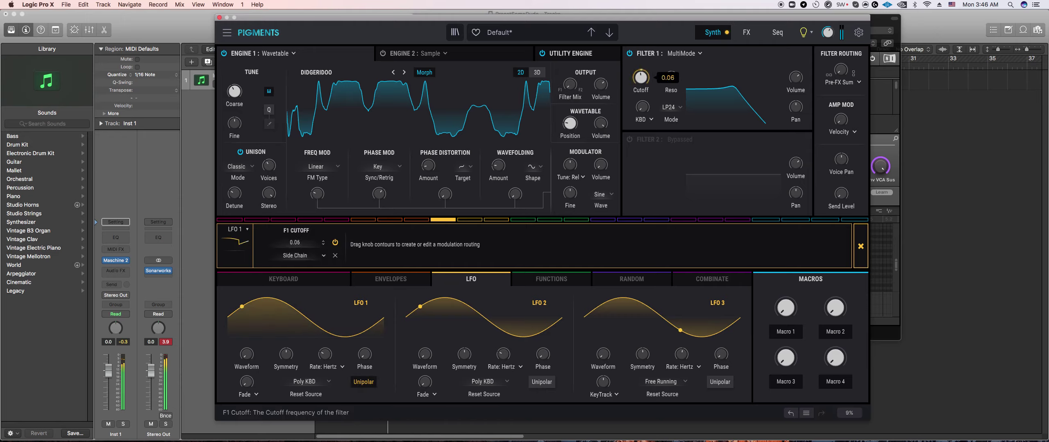
pyautogui.click(307, 381)
pyautogui.click(482, 316)
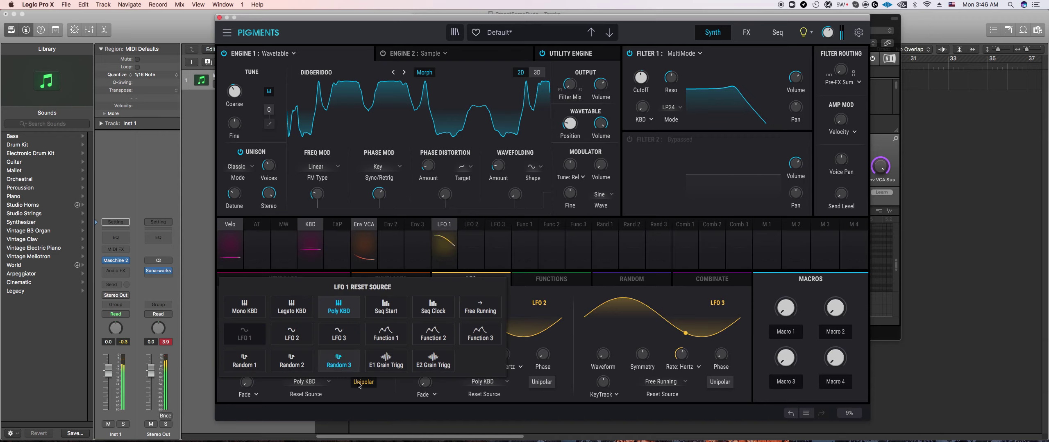
pyautogui.moveTo(341, 348)
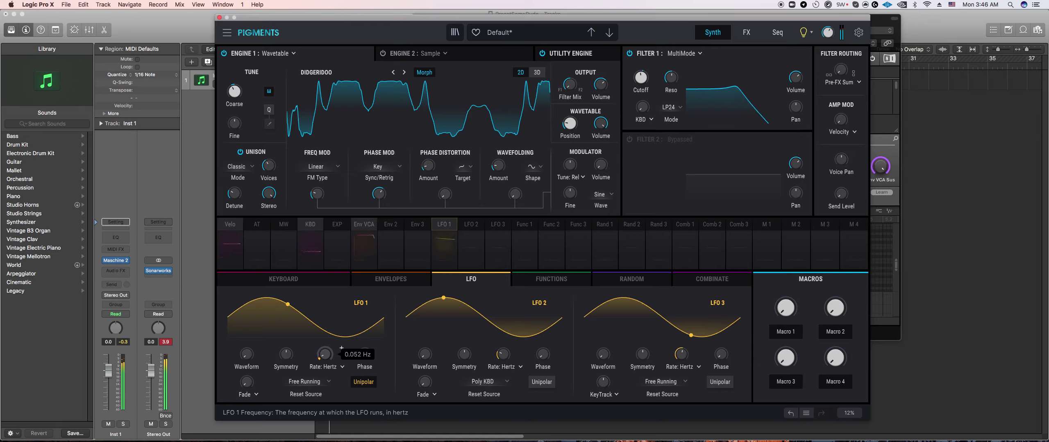
pyautogui.moveTo(529, 188)
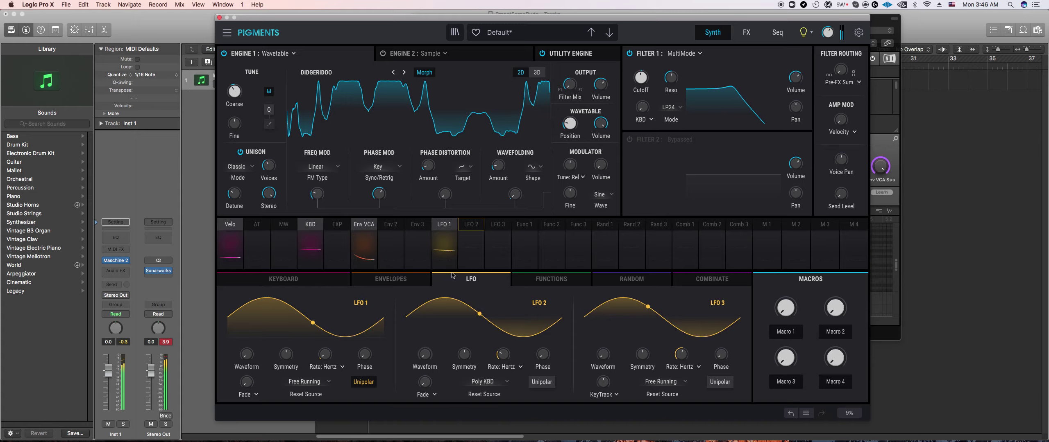
# Step: Adjust the FX A delay's mix, turn on Ping Pong and set its feedback to about 0.328
pyautogui.click(747, 32)
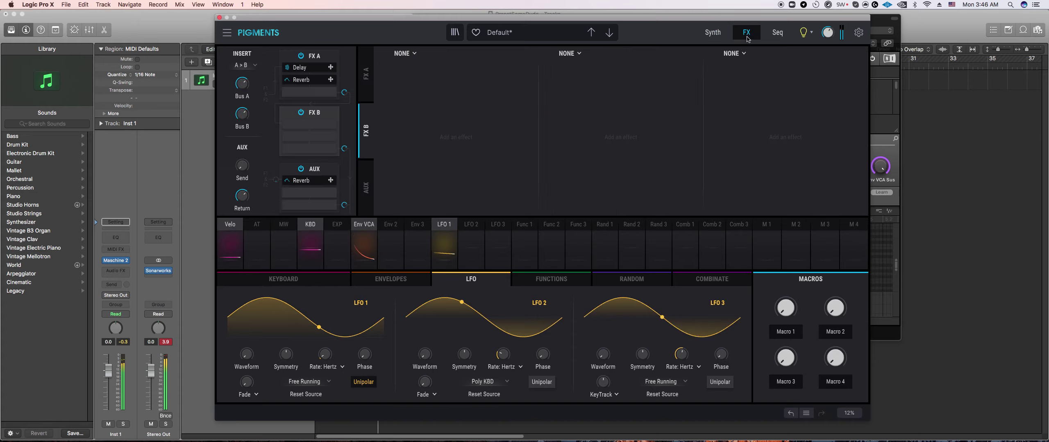
pyautogui.click(367, 75)
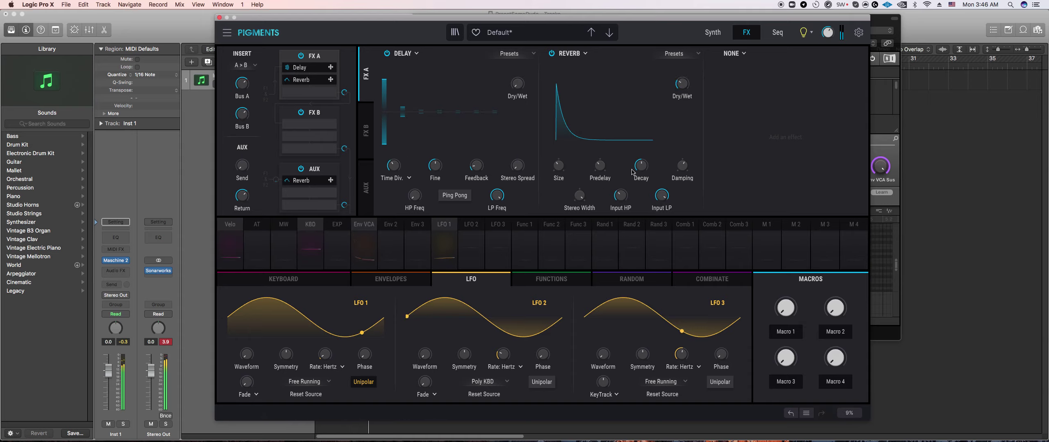
pyautogui.moveTo(683, 84)
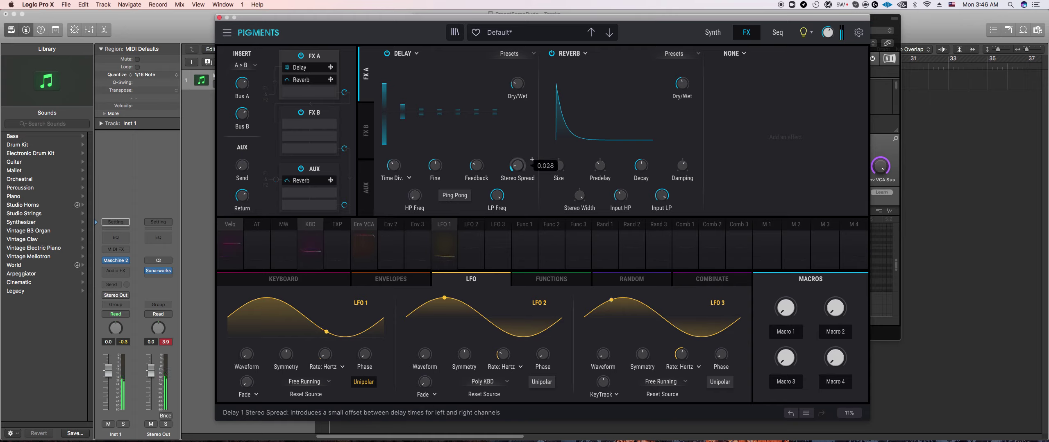
pyautogui.click(455, 196)
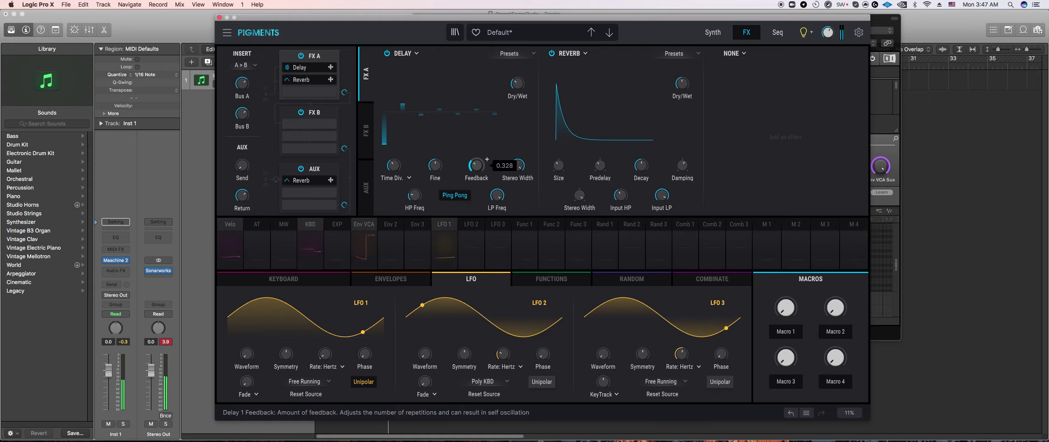
# Step: Set Env VCA's attack to about 6.1 ms and bring up the keyboard settings
pyautogui.click(712, 33)
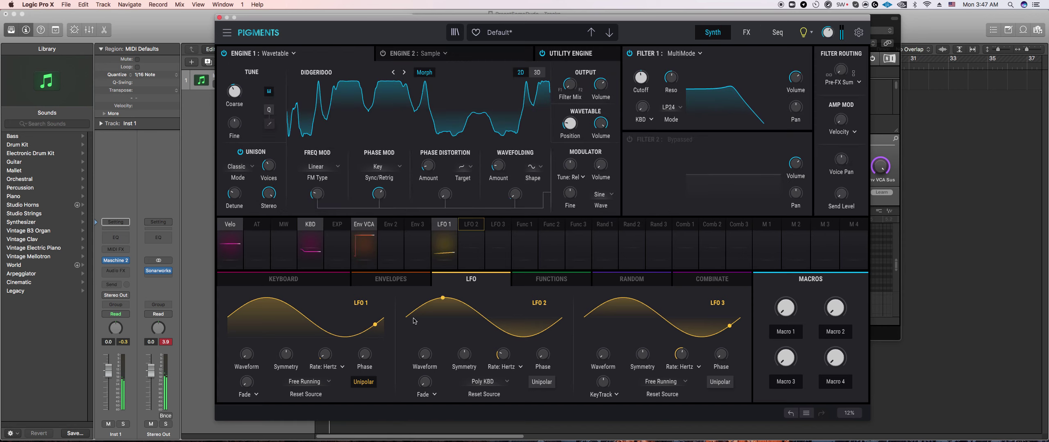
pyautogui.click(366, 281)
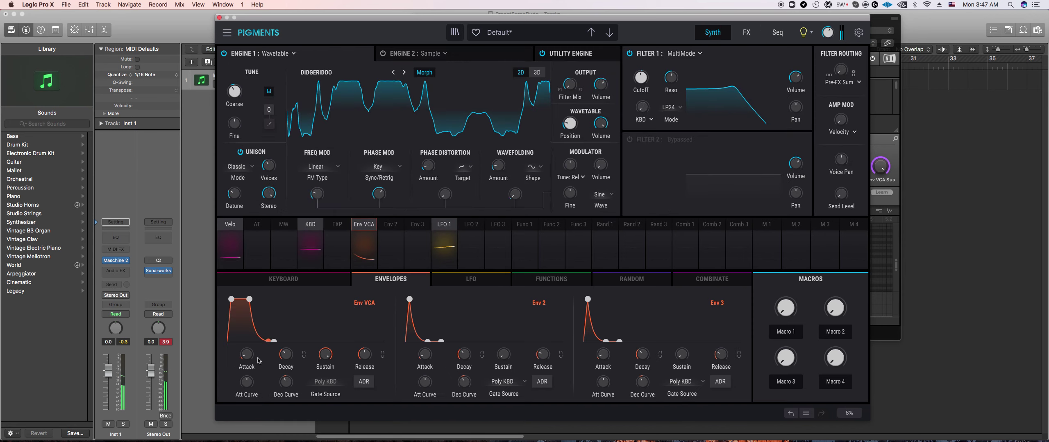
pyautogui.moveTo(257, 348)
pyautogui.scroll(3, 257, 348)
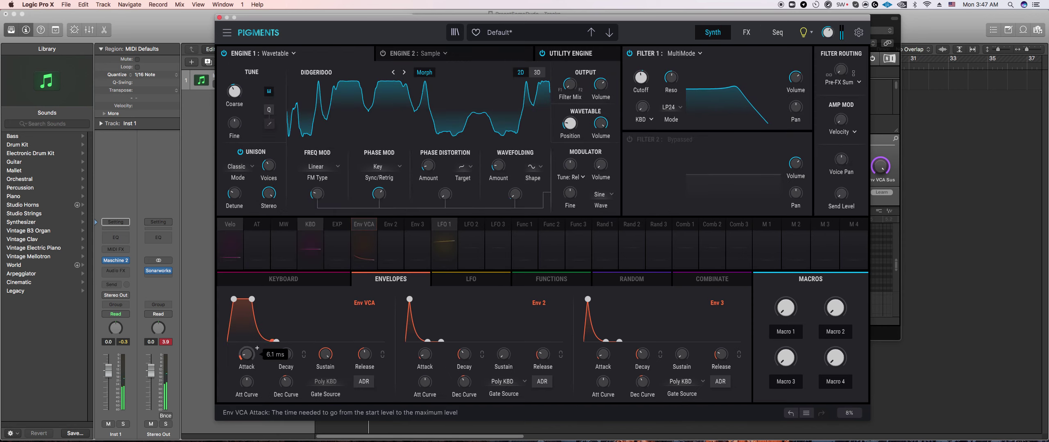
pyautogui.click(328, 281)
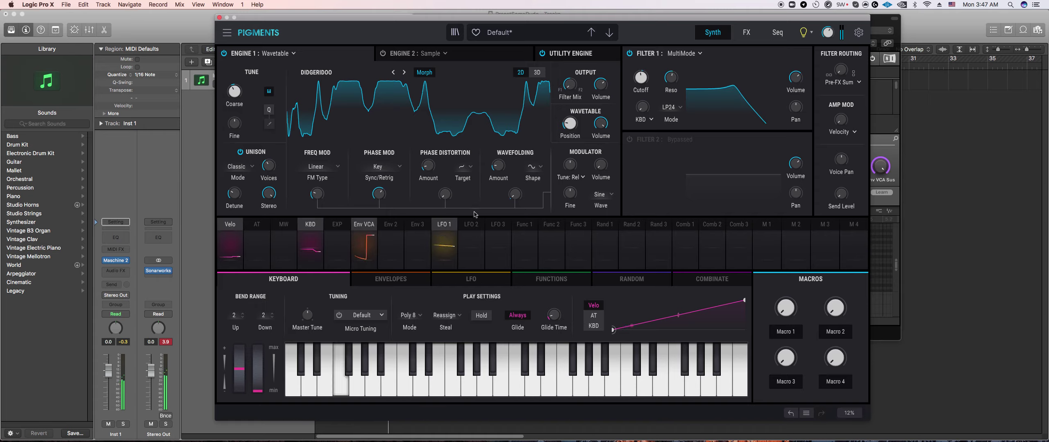
pyautogui.moveTo(581, 117)
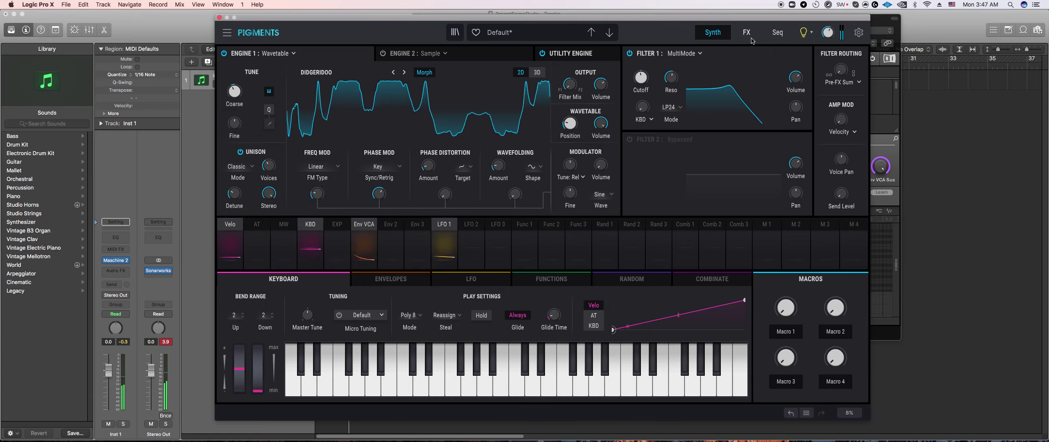
# Step: Set the FX A reverb's dry/wet balance to about 46 %
pyautogui.click(746, 33)
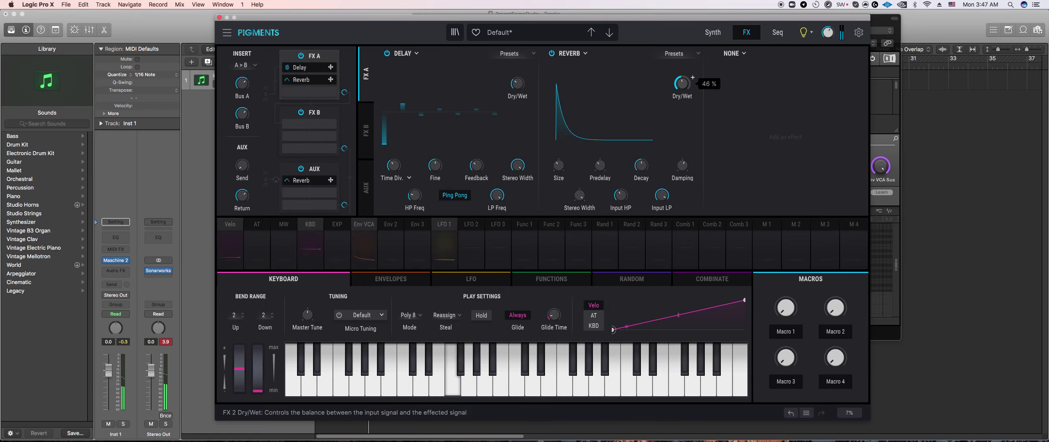
pyautogui.moveTo(641, 165)
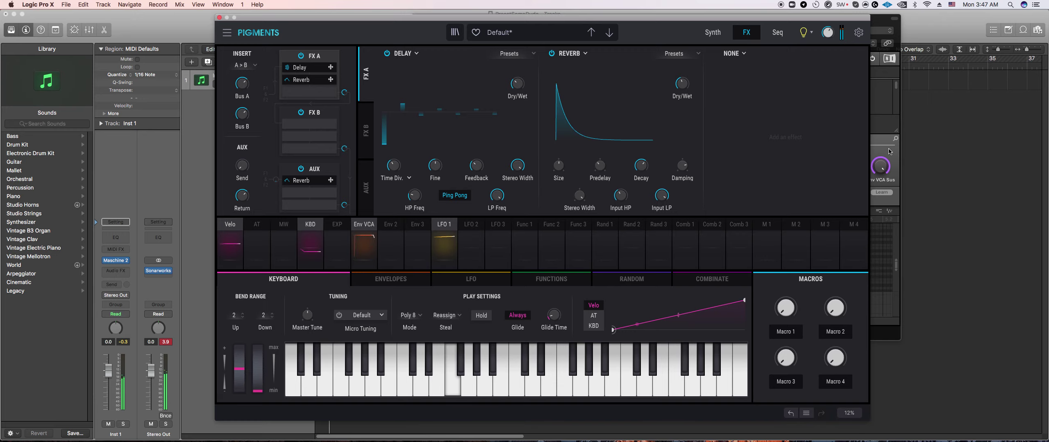
# Step: Start a new Pigments sound on Basic Waveforms and shape Function 1 as a decay reaching level 0.00 at time 0.125
pyautogui.click(892, 148)
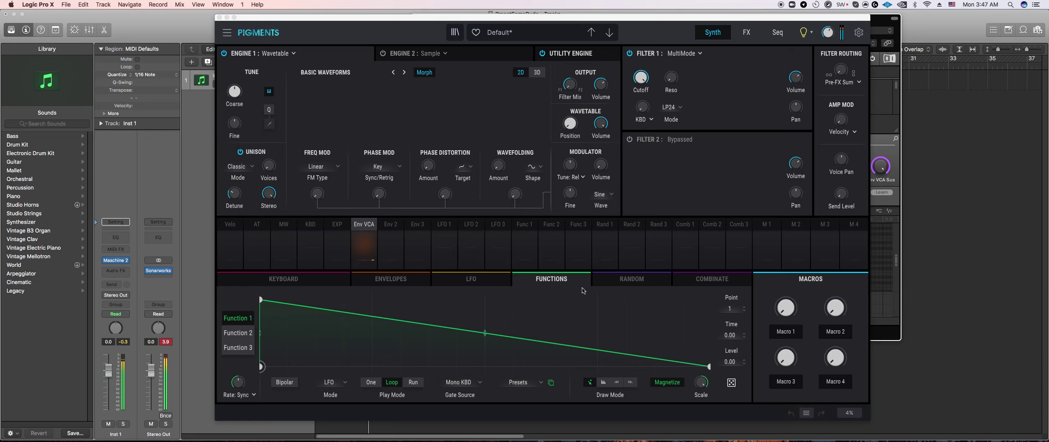
pyautogui.click(365, 356)
pyautogui.click(326, 358)
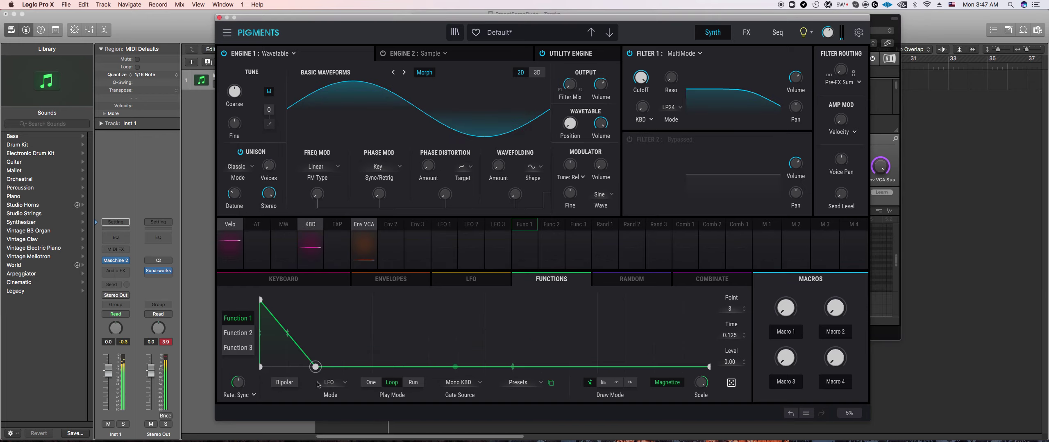
# Step: Modulate Engine 1's lowered volume from Function 1 by 1.00 and bend the function's decay inward
pyautogui.moveTo(599, 88)
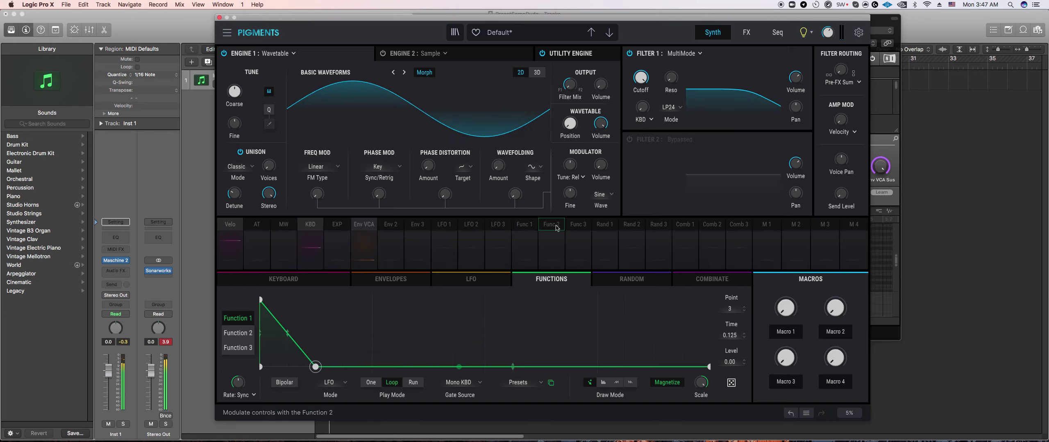
pyautogui.click(524, 241)
pyautogui.moveTo(595, 80); pyautogui.dragTo(594, 58)
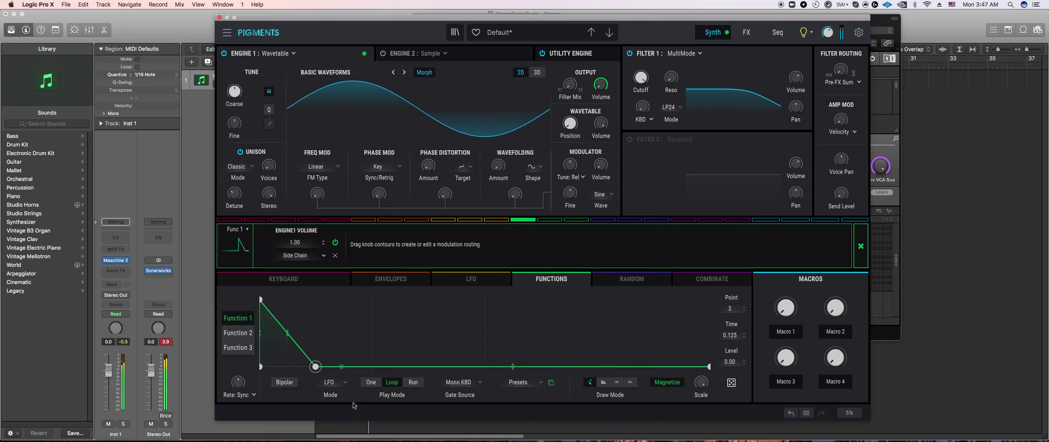
pyautogui.moveTo(287, 333); pyautogui.dragTo(287, 345)
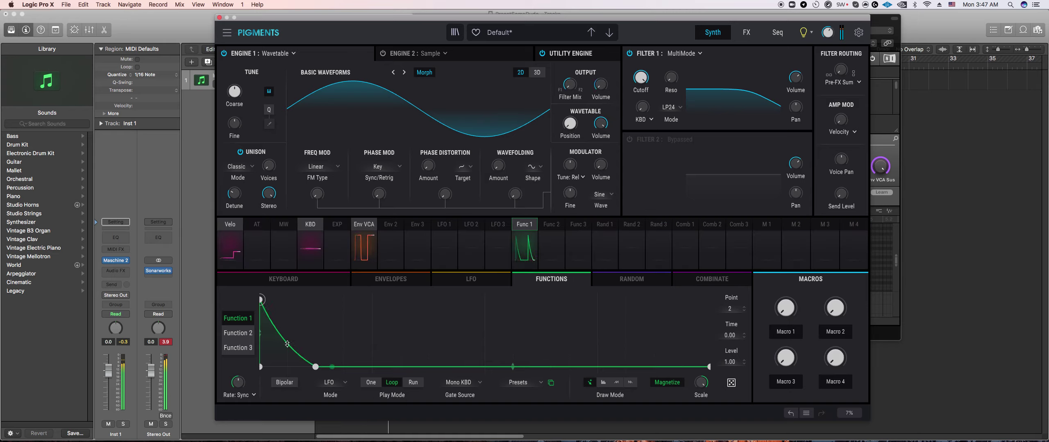
# Step: Lengthen Env VCA's release and add a little phase modulation to Engine 1
pyautogui.click(387, 280)
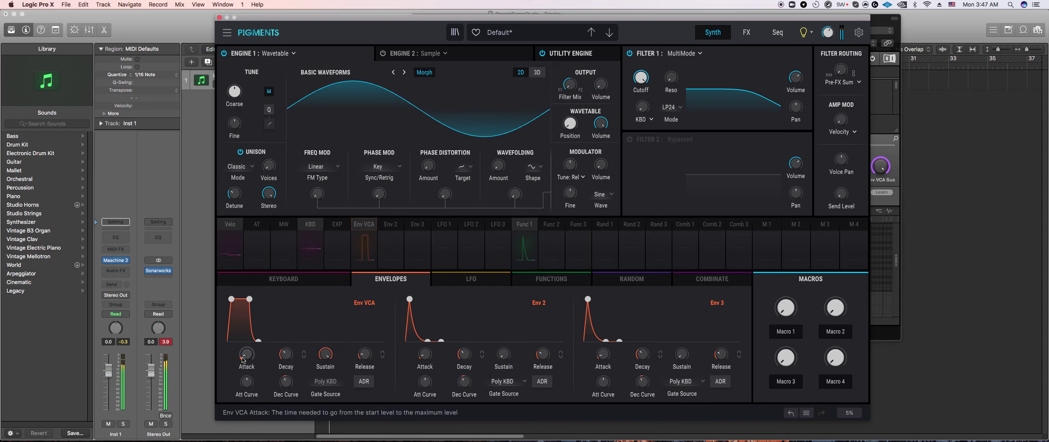
pyautogui.moveTo(364, 354); pyautogui.dragTo(364, 338)
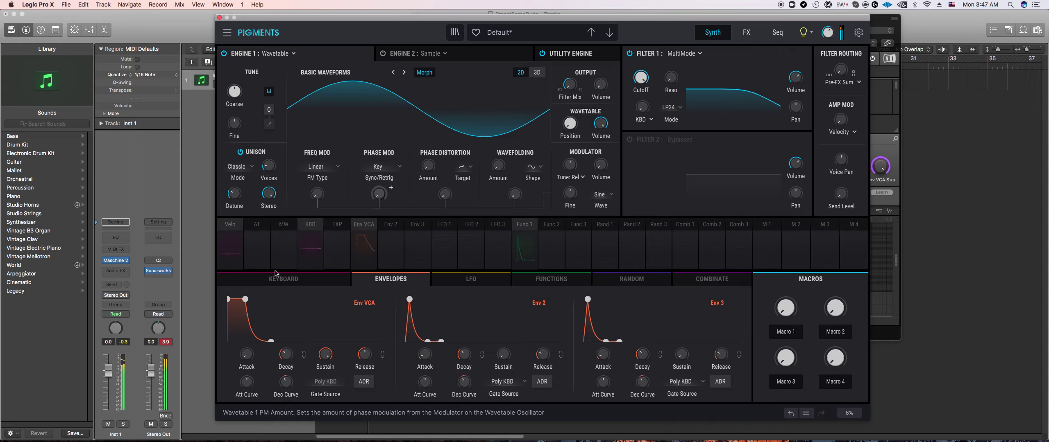
pyautogui.moveTo(390, 193); pyautogui.dragTo(379, 187)
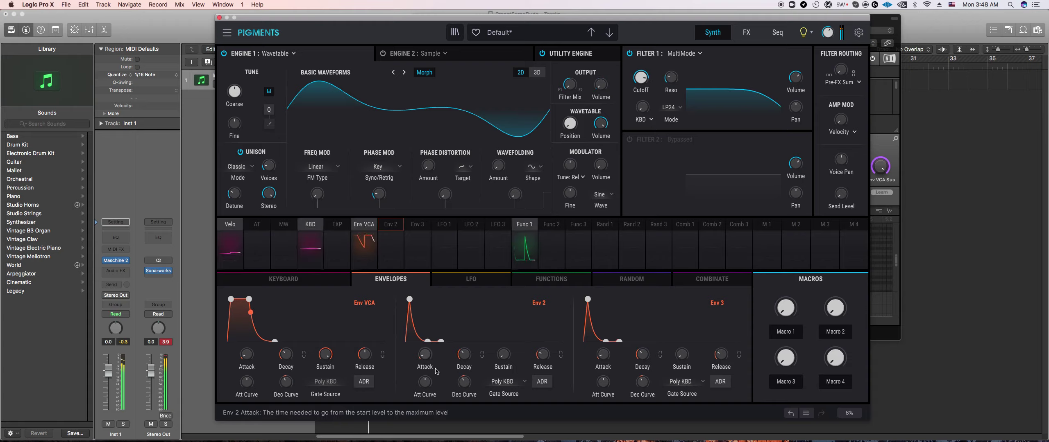
# Step: Raise Env 3's sustain and release, gate it from Mono KBD and modulate Filter 1's cutoff with it by 0.38
pyautogui.moveTo(681, 355); pyautogui.dragTo(682, 313)
pyautogui.moveTo(721, 355); pyautogui.dragTo(721, 342)
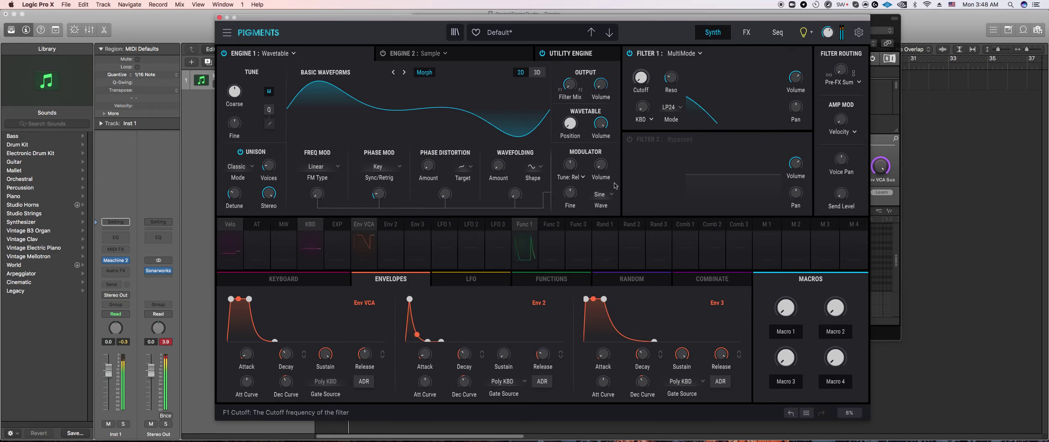
pyautogui.click(415, 228)
pyautogui.moveTo(639, 70); pyautogui.dragTo(639, 33)
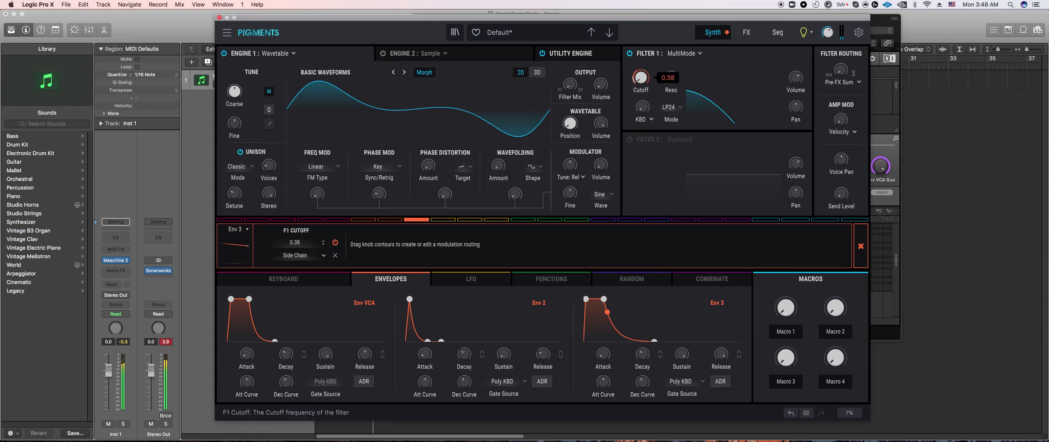
pyautogui.click(683, 382)
pyautogui.click(560, 312)
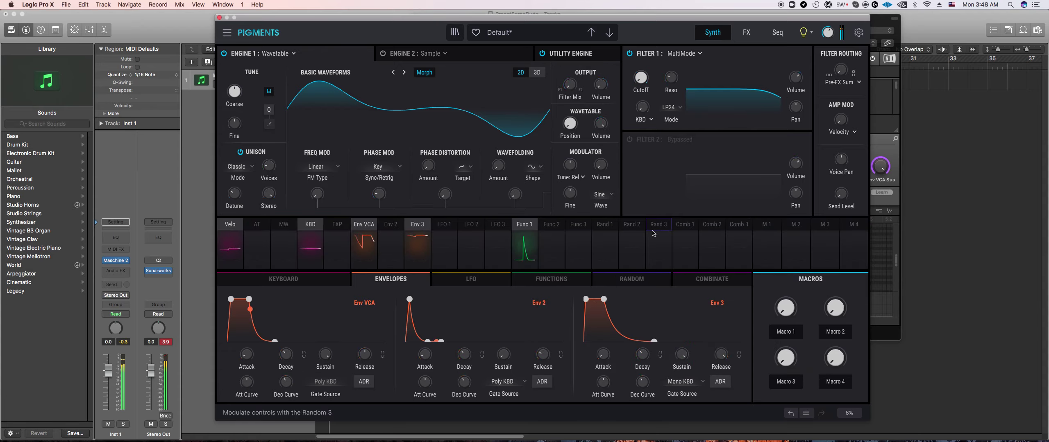
# Step: Rebalance Filter 1's resonance and set Env 3's modulation of its cutoff to 0.54
pyautogui.moveTo(671, 78); pyautogui.dragTo(670, 72)
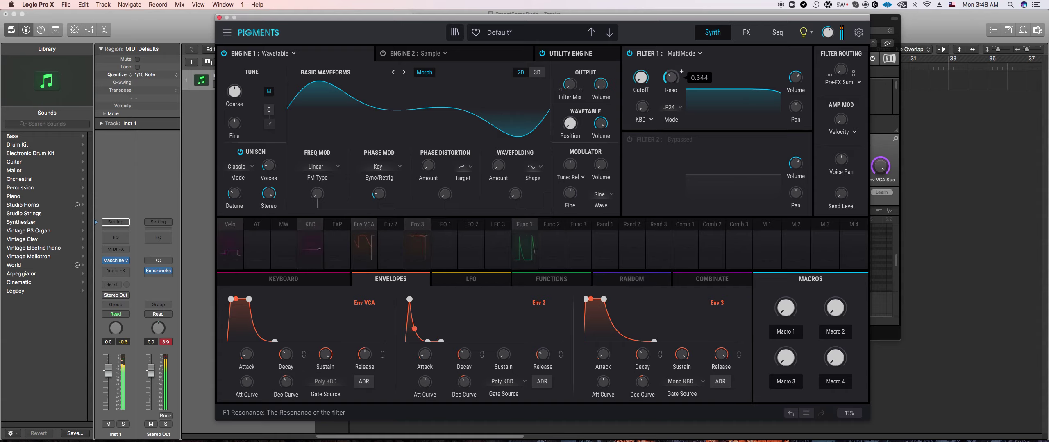
pyautogui.moveTo(603, 355)
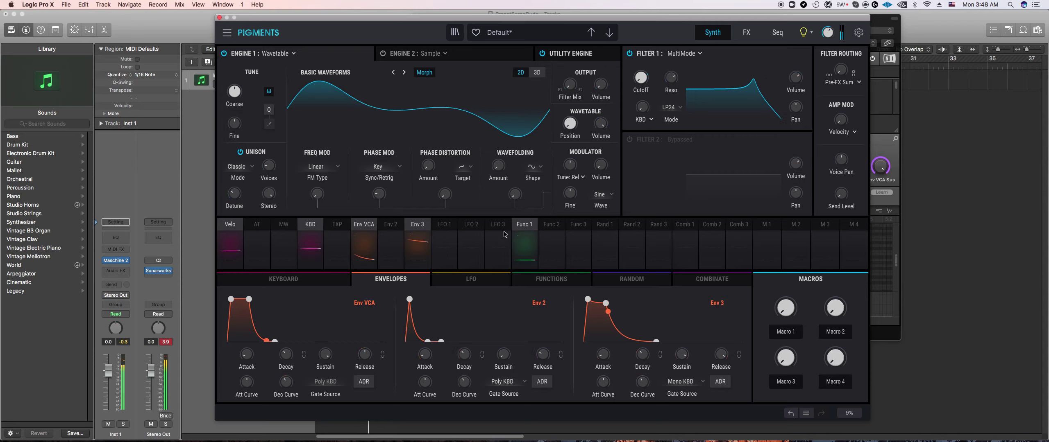
pyautogui.click(417, 224)
pyautogui.moveTo(643, 71); pyautogui.dragTo(643, 82)
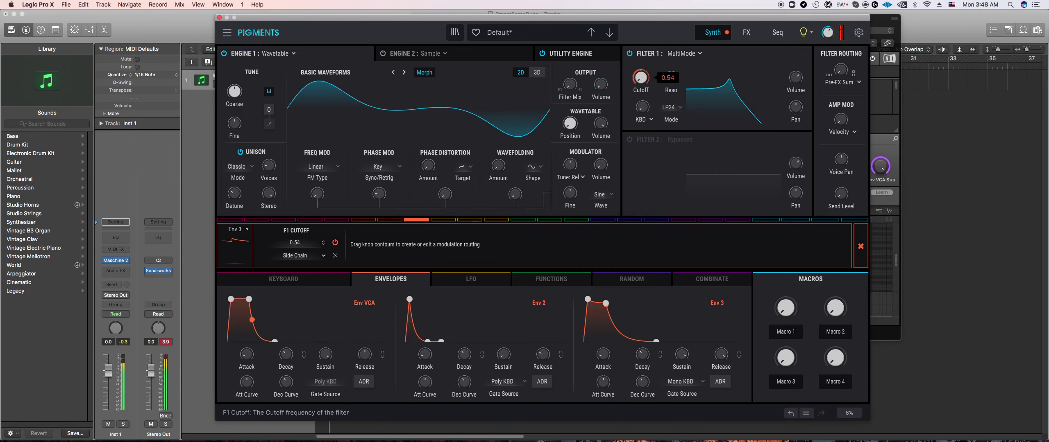
pyautogui.moveTo(676, 90); pyautogui.dragTo(671, 82)
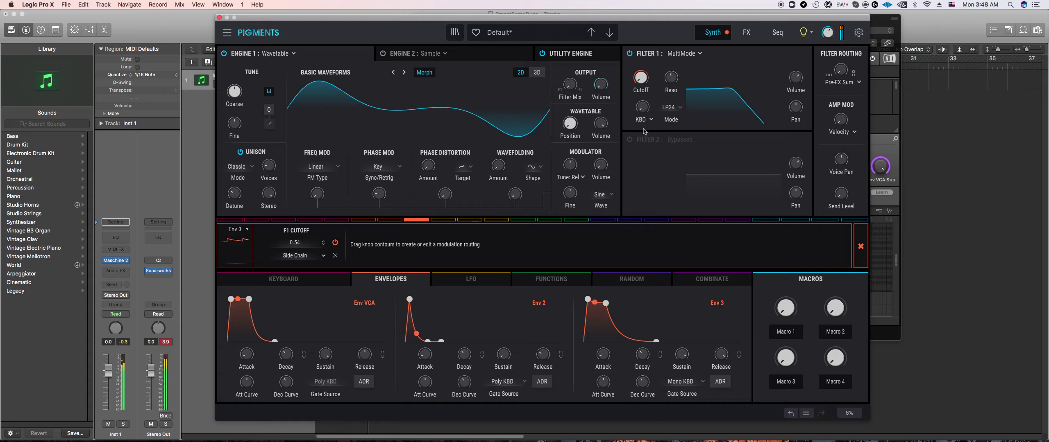
# Step: Adjust Engine 1's coarse tuning, try a higher wavefolding amount and fine-tune Filter 1's cutoff
pyautogui.moveTo(235, 94); pyautogui.dragTo(235, 95)
pyautogui.moveTo(498, 165); pyautogui.dragTo(498, 130)
pyautogui.moveTo(639, 80); pyautogui.dragTo(640, 74)
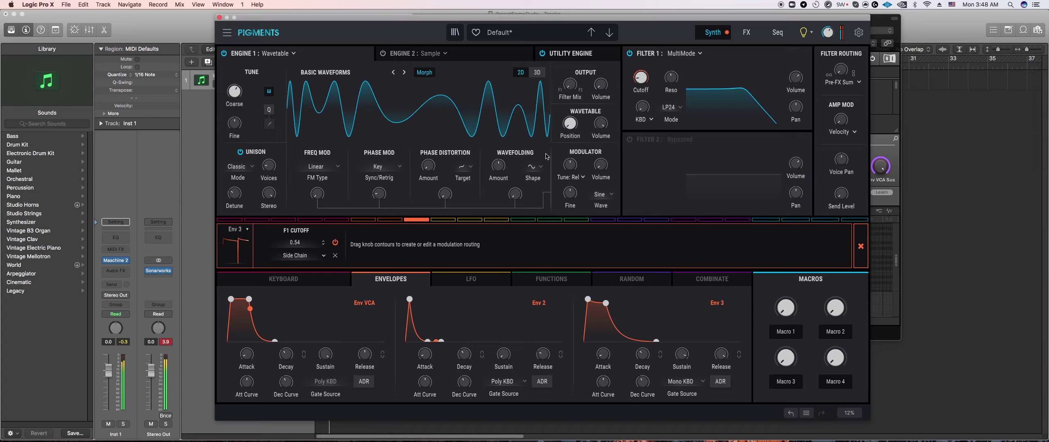
# Step: Move Engine 1's wavetable position to a pulse-like waveform, reduce its wavefolding and adjust the phase distortion
pyautogui.moveTo(570, 123); pyautogui.dragTo(562, 141)
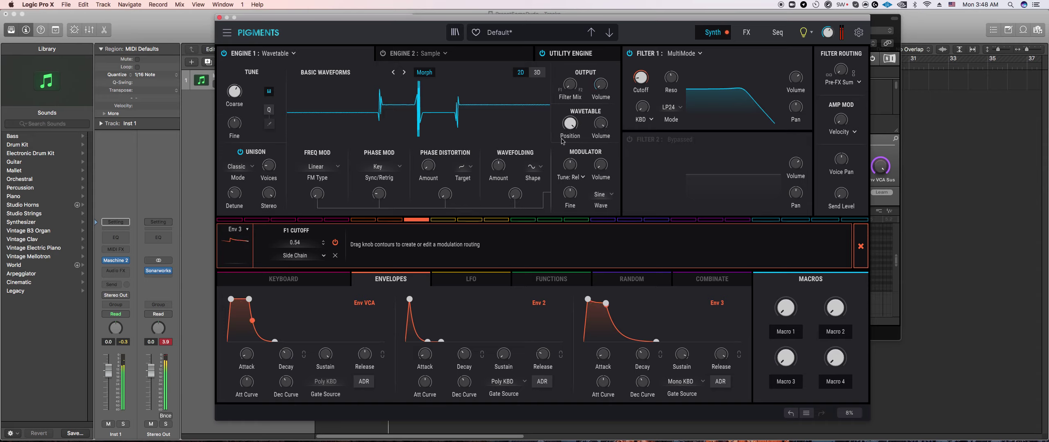
pyautogui.moveTo(496, 166); pyautogui.dragTo(496, 190)
pyautogui.moveTo(428, 165); pyautogui.dragTo(428, 164)
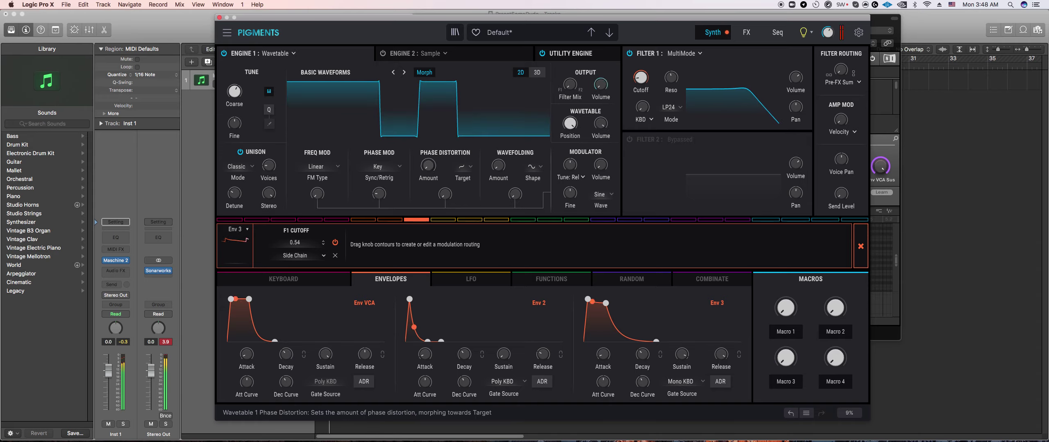
# Step: Raise Engine 1's phase modulation and make Function 1 a one-shot with a slightly steeper decay curve
pyautogui.moveTo(378, 193); pyautogui.dragTo(378, 172)
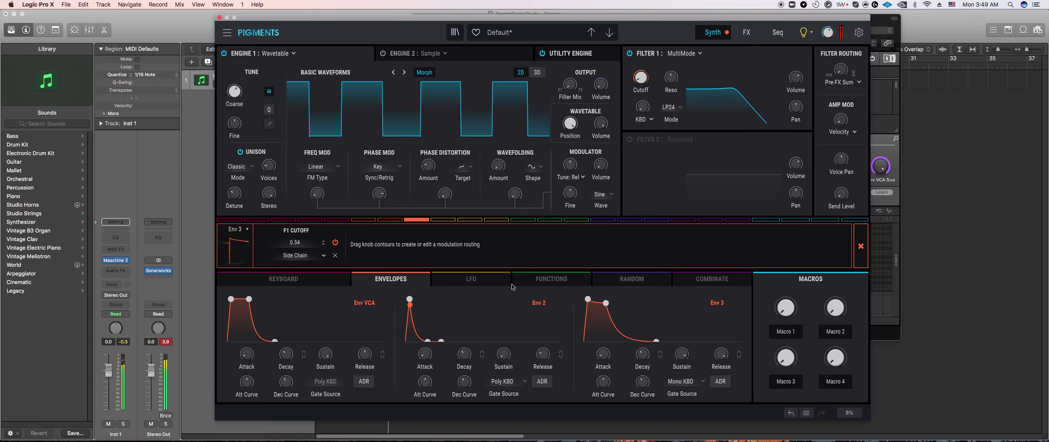
pyautogui.click(536, 281)
pyautogui.moveTo(288, 345); pyautogui.dragTo(287, 349)
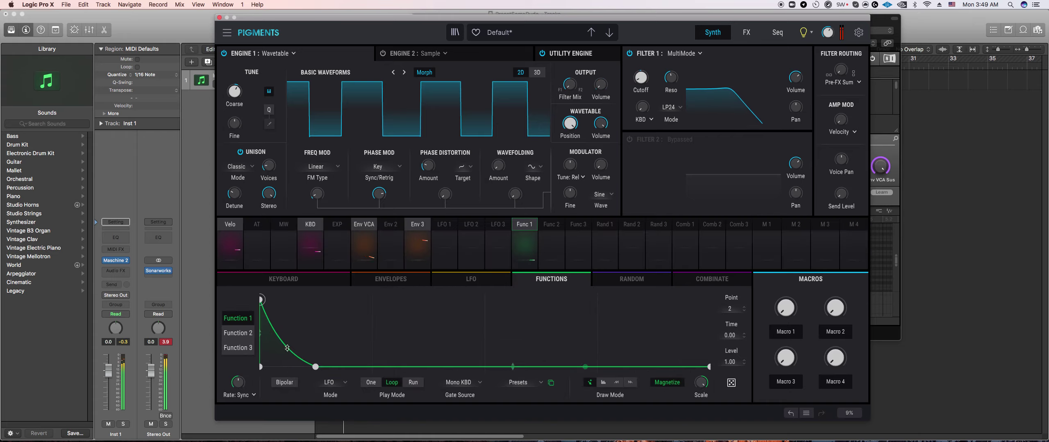
pyautogui.click(370, 382)
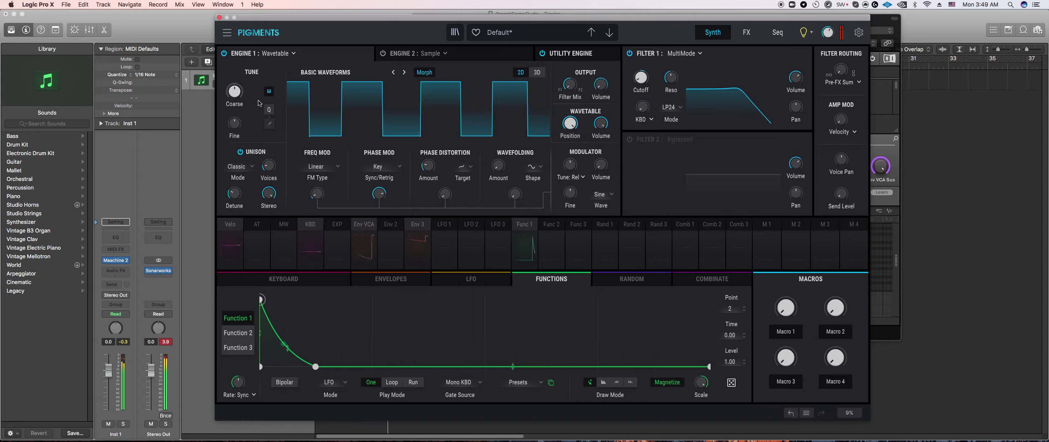
# Step: Try Distortion in the first FX B slot, replace it with Overdrive, and bypass that effect
pyautogui.moveTo(236, 101)
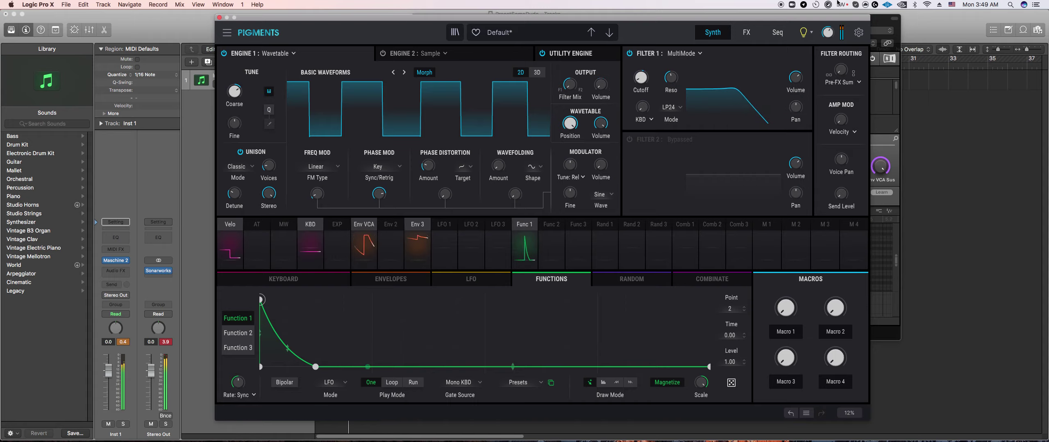
pyautogui.click(743, 38)
pyautogui.click(379, 79)
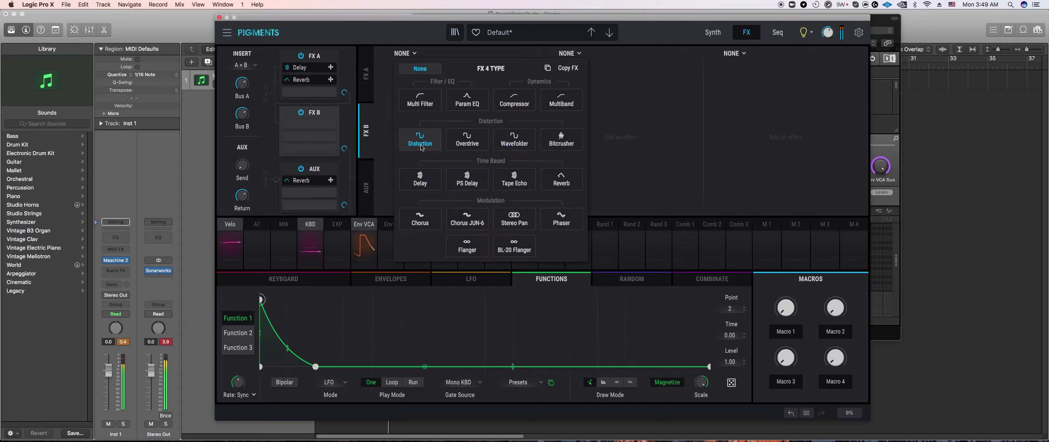
pyautogui.click(437, 147)
pyautogui.moveTo(434, 181); pyautogui.dragTo(433, 189)
pyautogui.click(417, 55)
pyautogui.click(477, 142)
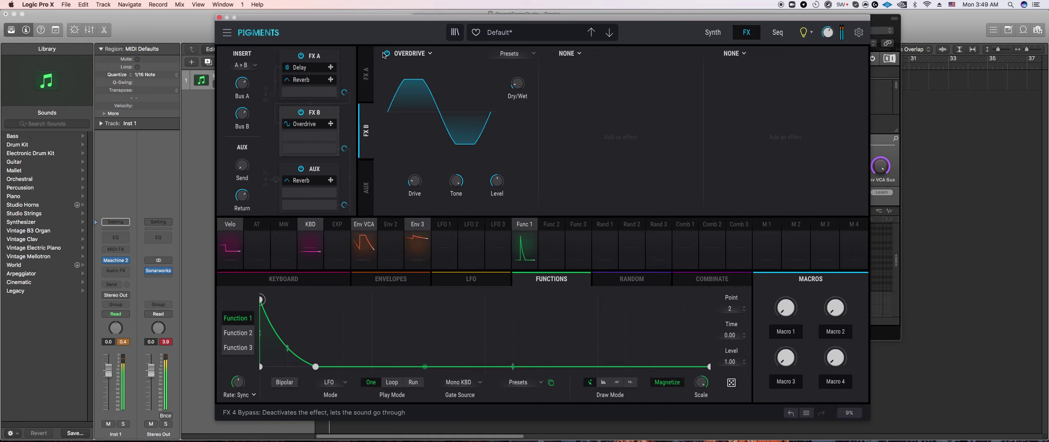
# Step: Replace the Delay in FX A with PS Delay and set its delay time type to Sync Triplets
pyautogui.click(366, 74)
pyautogui.click(405, 53)
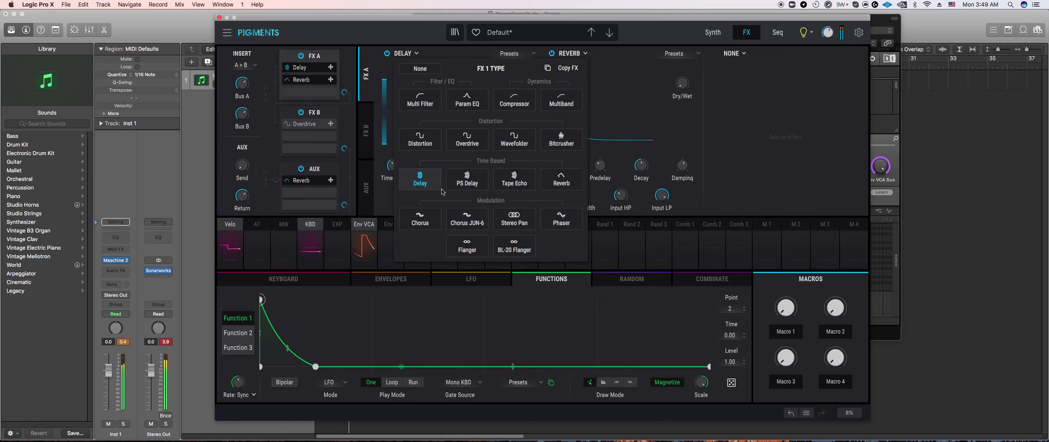
pyautogui.click(475, 176)
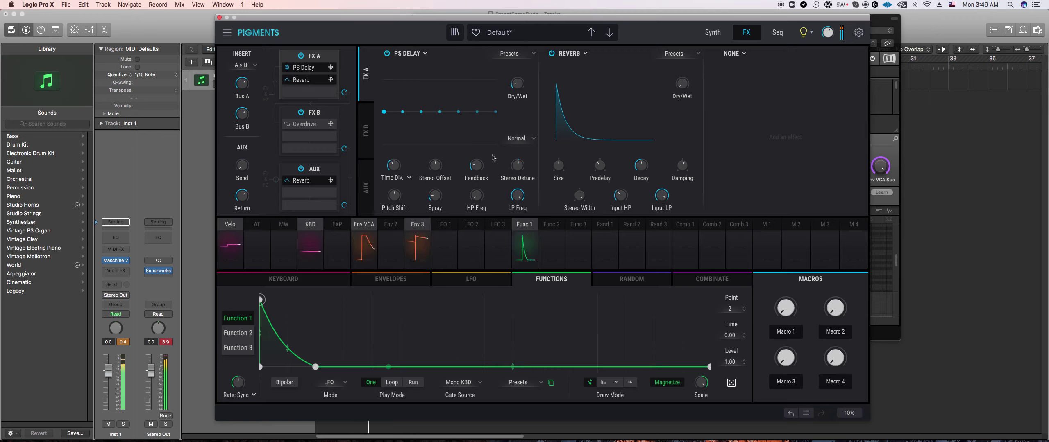
pyautogui.moveTo(393, 165); pyautogui.dragTo(393, 165)
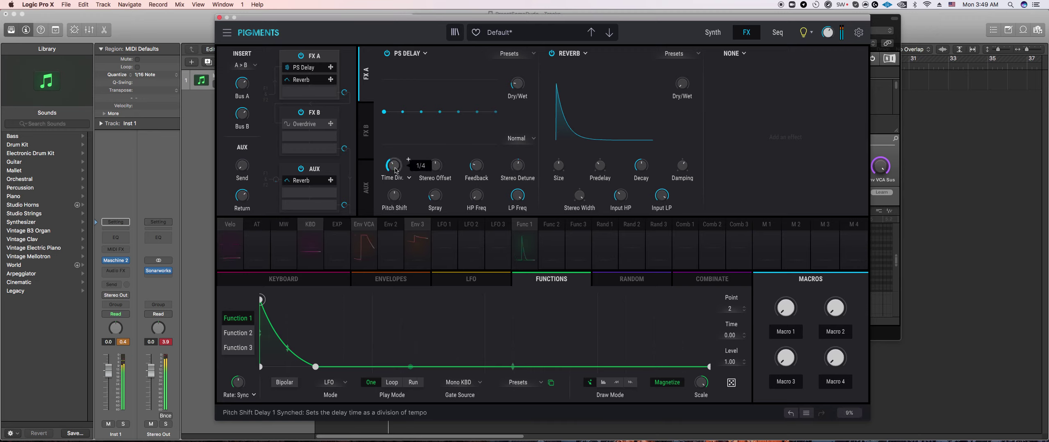
pyautogui.click(409, 178)
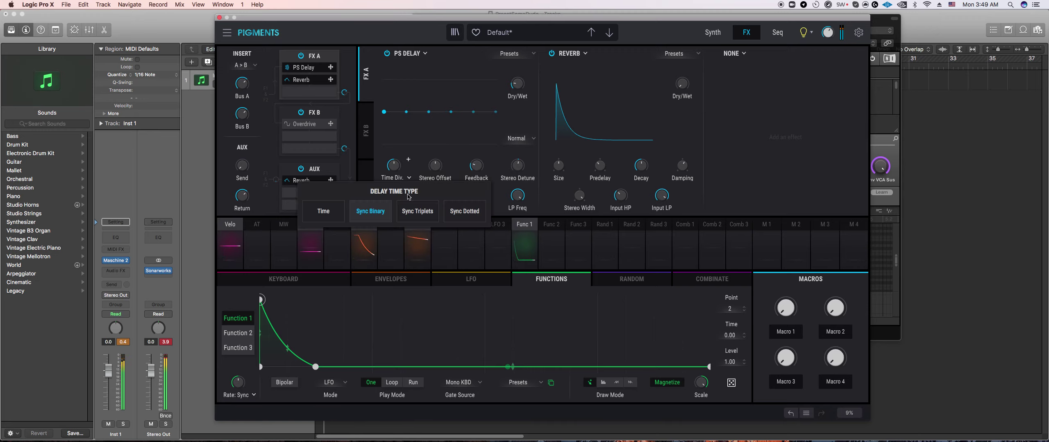
pyautogui.click(419, 213)
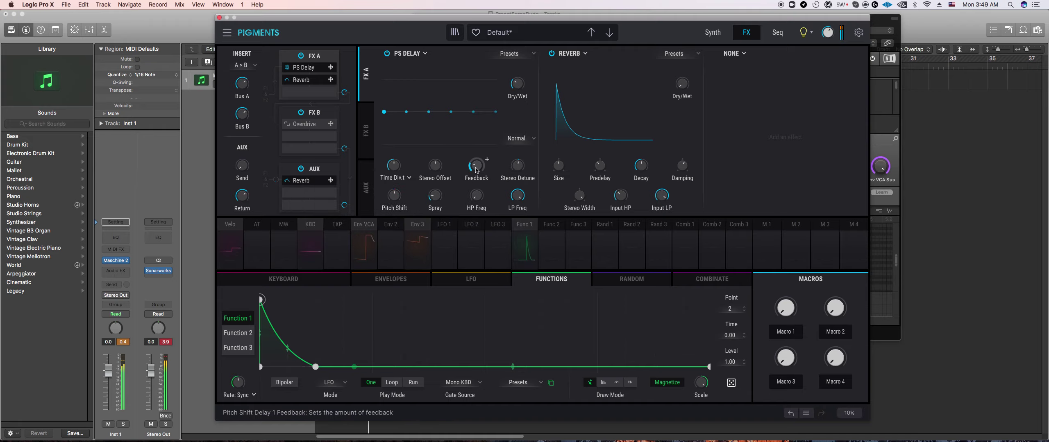
# Step: Set the PS Delay's feedback to 0.418 and try upward and downward pitch shifts, including 2.00 and -3.92 semitones
pyautogui.moveTo(392, 201); pyautogui.dragTo(392, 199)
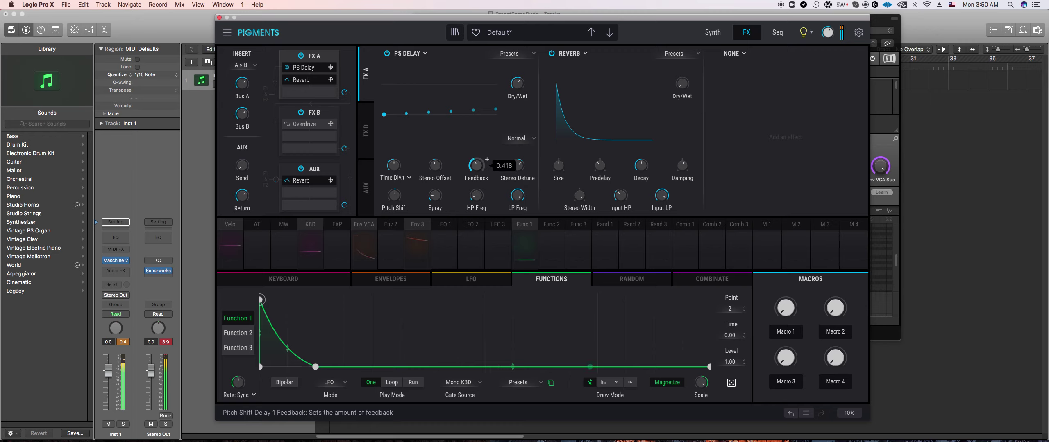
pyautogui.moveTo(392, 200)
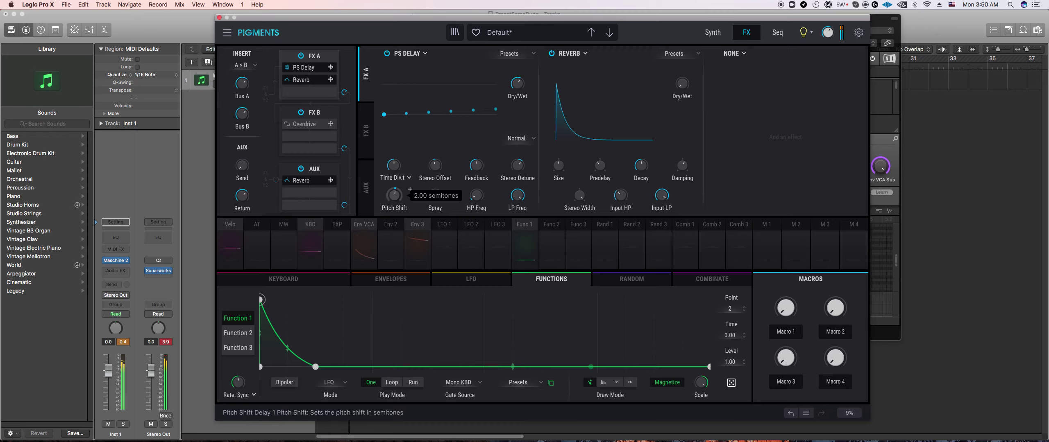
pyautogui.scroll(-5, 392, 200)
pyautogui.moveTo(396, 197); pyautogui.dragTo(396, 200)
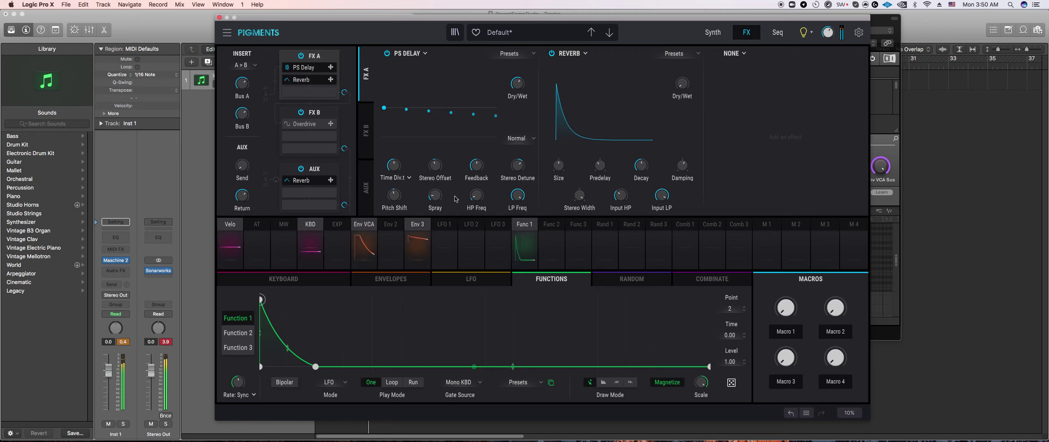
pyautogui.moveTo(409, 189)
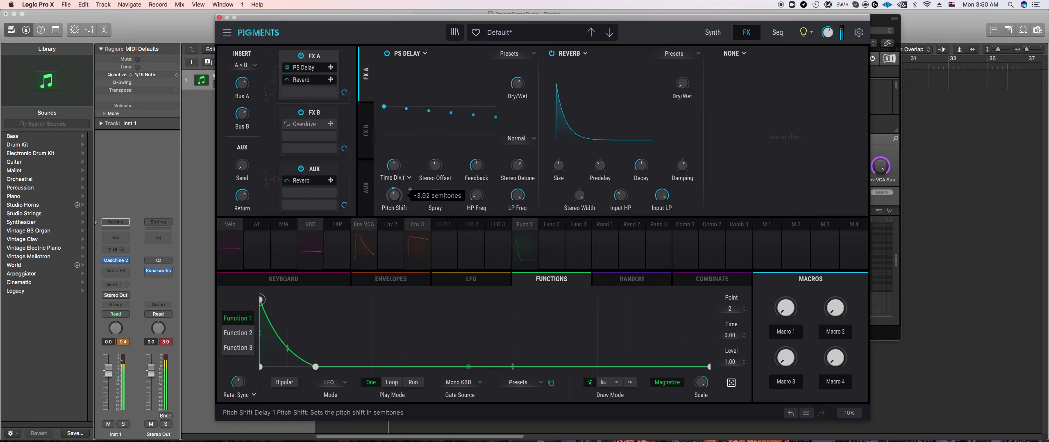
pyautogui.moveTo(395, 199); pyautogui.dragTo(395, 206)
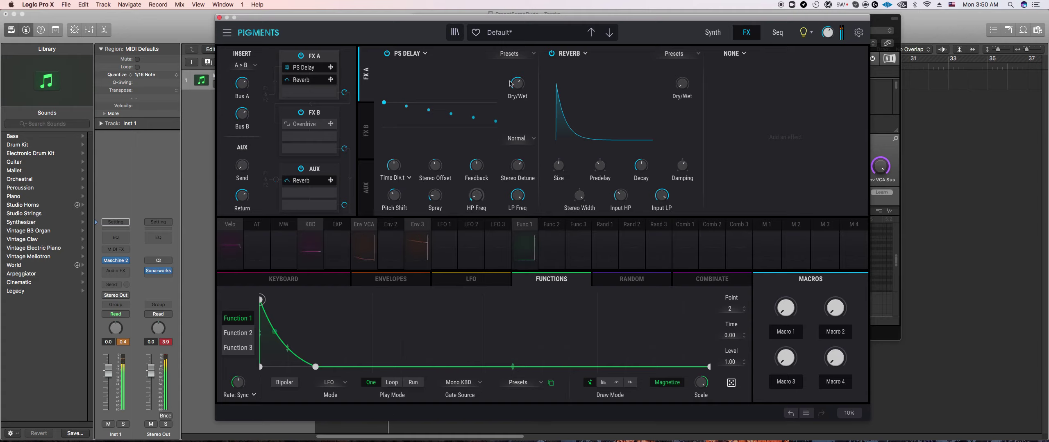
pyautogui.click(397, 197)
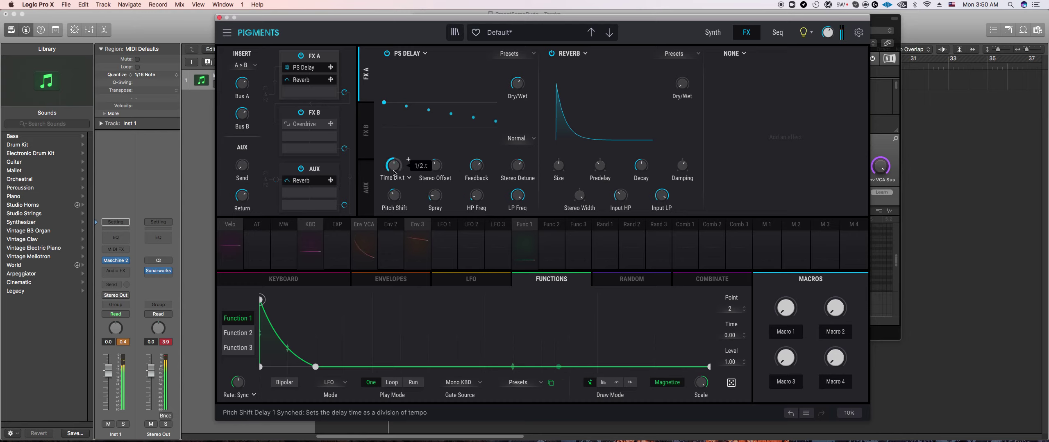
# Step: Adjust the PS Delay's time division, feedback, dry/wet balance and low-pass frequency
pyautogui.moveTo(408, 159)
pyautogui.moveTo(518, 88)
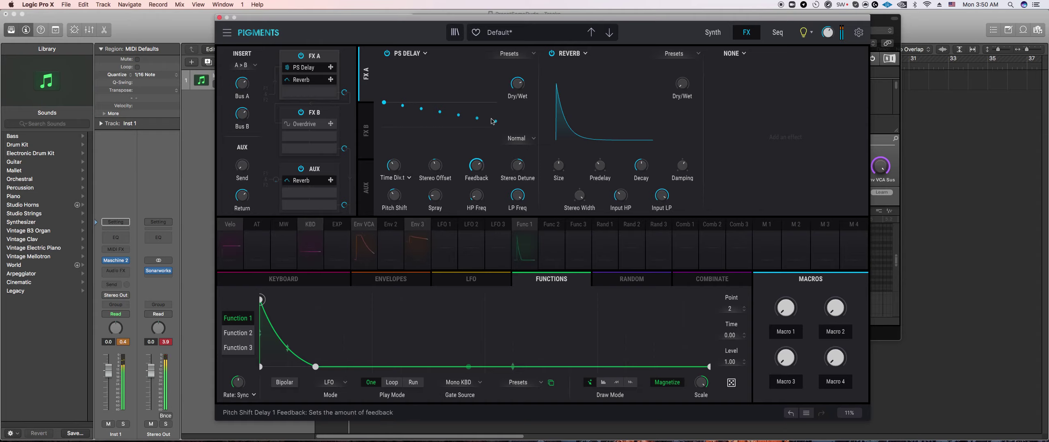
pyautogui.moveTo(518, 84); pyautogui.dragTo(518, 106)
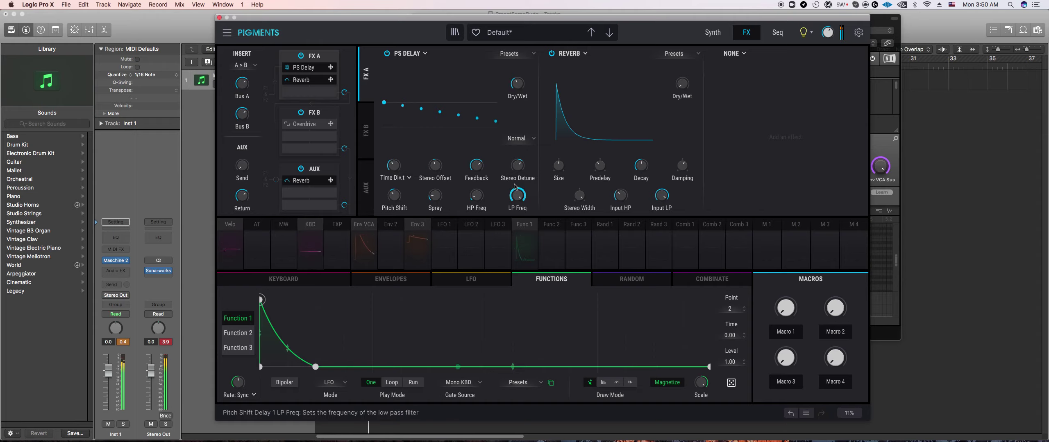
pyautogui.moveTo(480, 188)
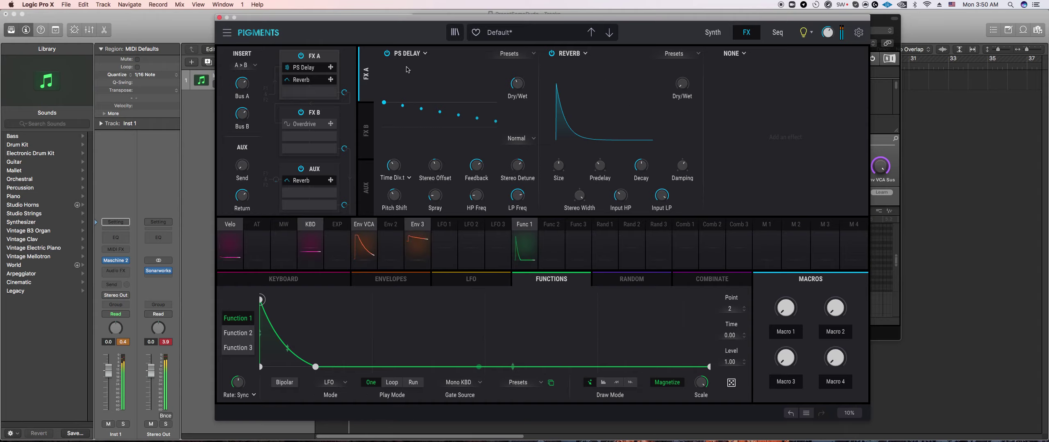
# Step: Change the PS Delay back to Delay, set its dry/wet mix to about 34 %, and adjust its time division
pyautogui.click(420, 54)
pyautogui.click(418, 252)
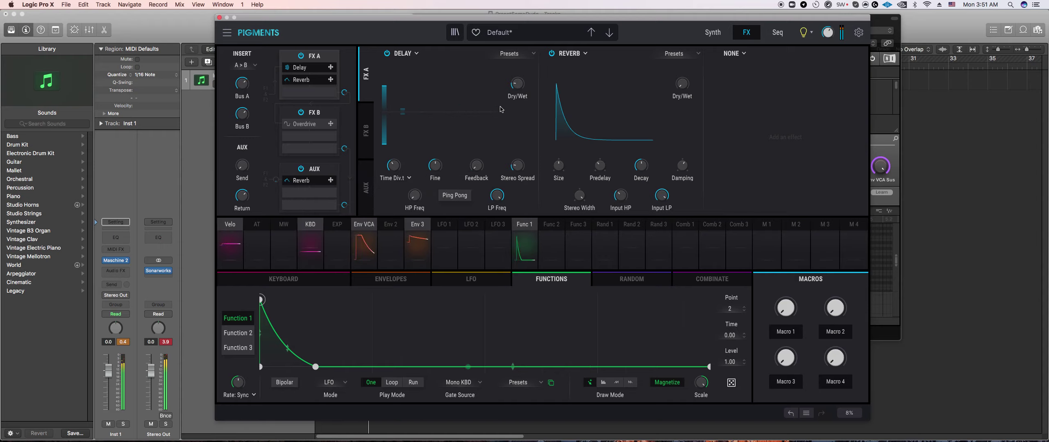
pyautogui.moveTo(512, 177)
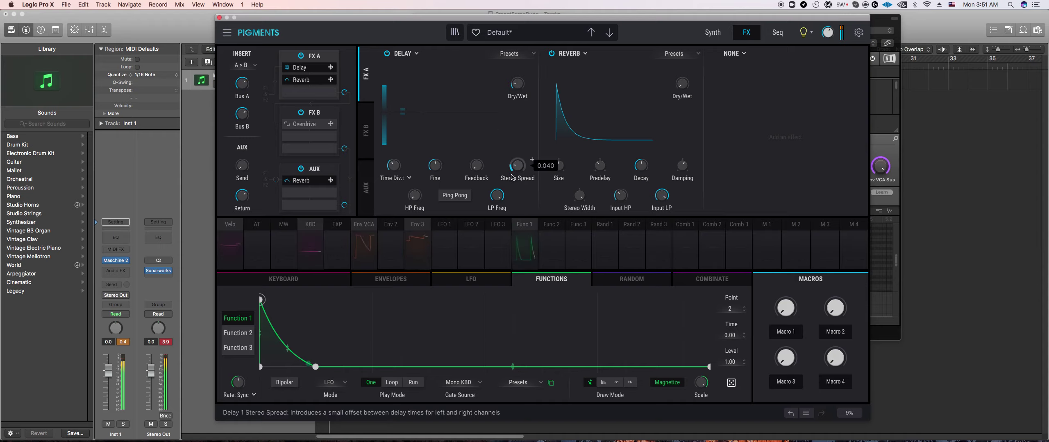
pyautogui.moveTo(517, 84)
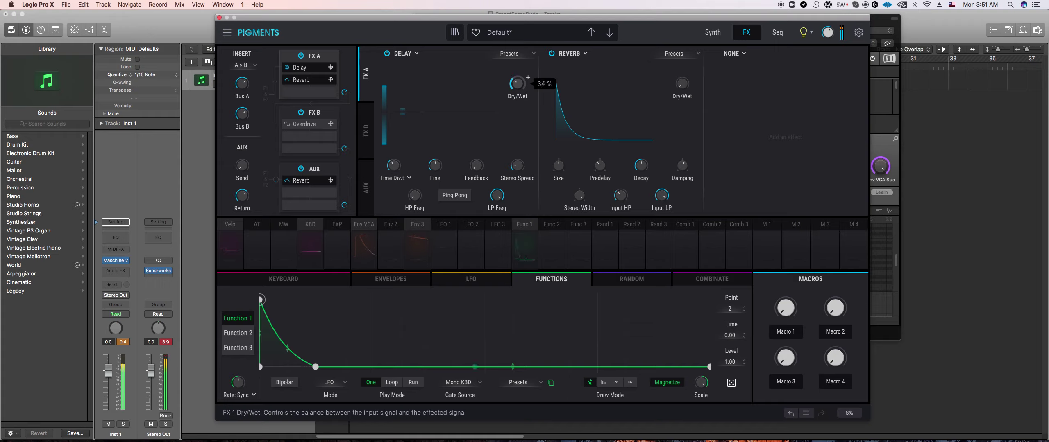
pyautogui.moveTo(393, 170)
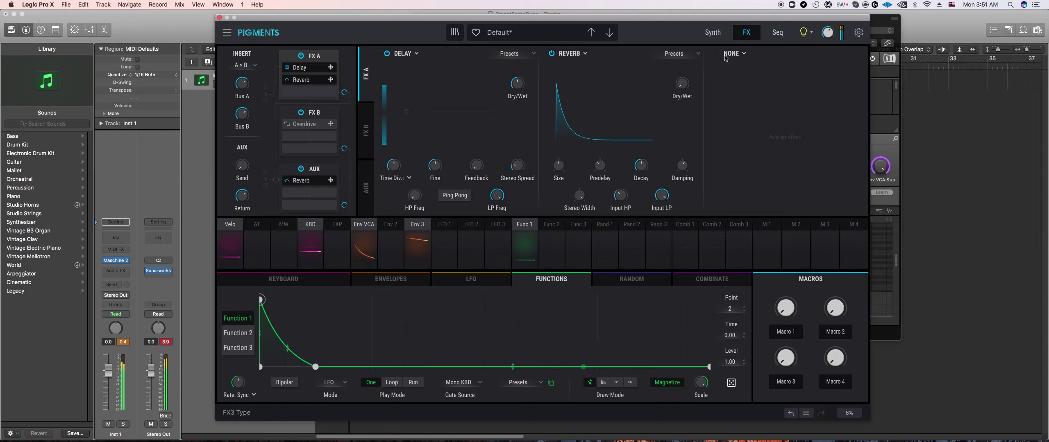
# Step: Switch to Maschine 2, view the notes of the Pigments pattern in its pattern editor, and return to Pigments
pyautogui.click(880, 152)
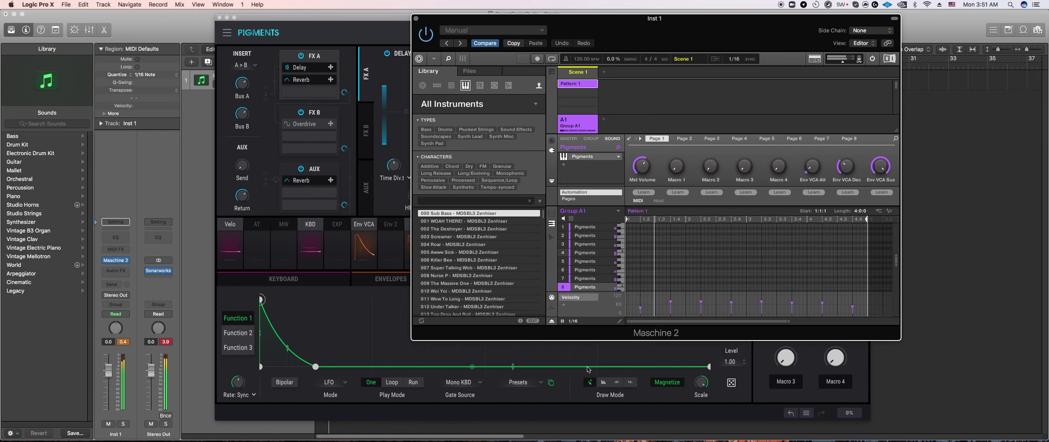
pyautogui.click(306, 282)
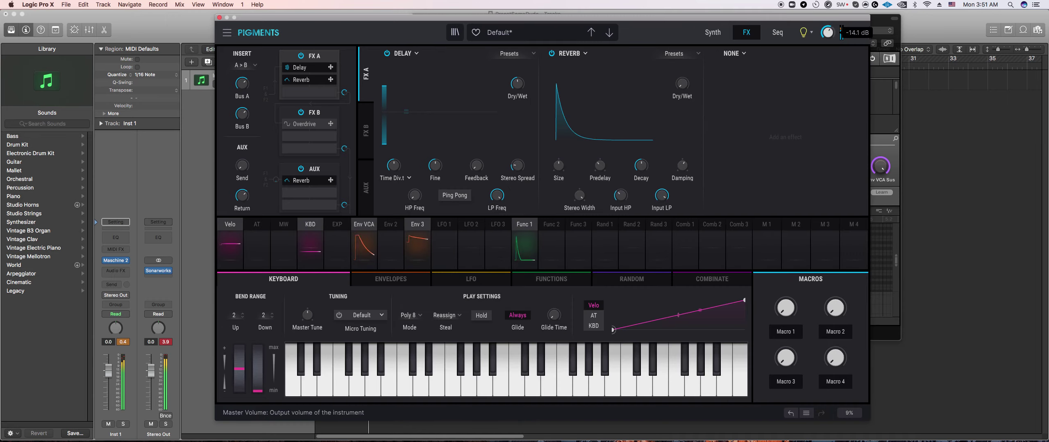
pyautogui.click(881, 22)
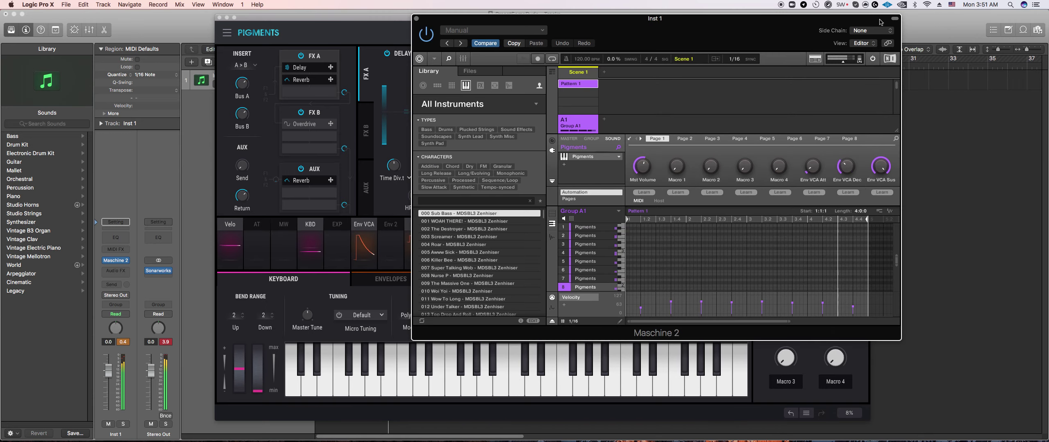
pyautogui.click(552, 214)
pyautogui.scroll(-1, 592, 258)
pyautogui.click(375, 306)
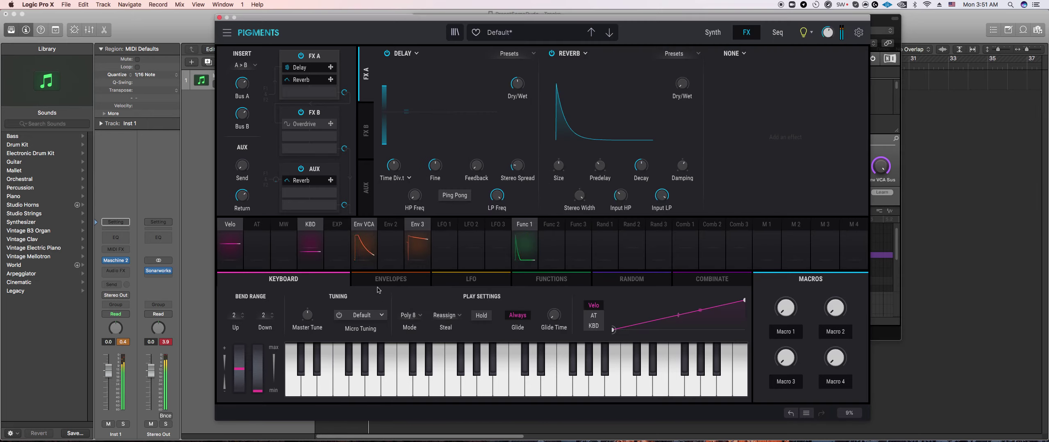
# Step: Set the Env VCA attack to 6.1 ms and return to the synth engine settings
pyautogui.click(390, 279)
pyautogui.scroll(2, 257, 348)
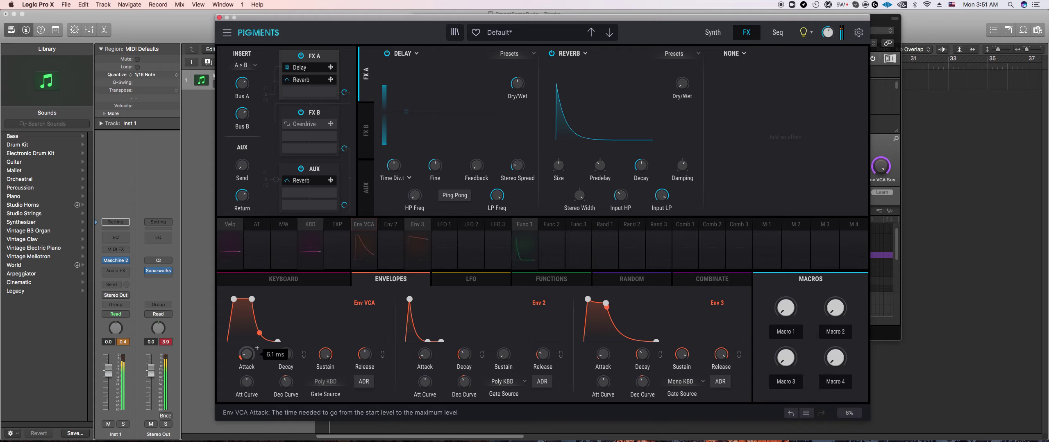
pyautogui.click(704, 36)
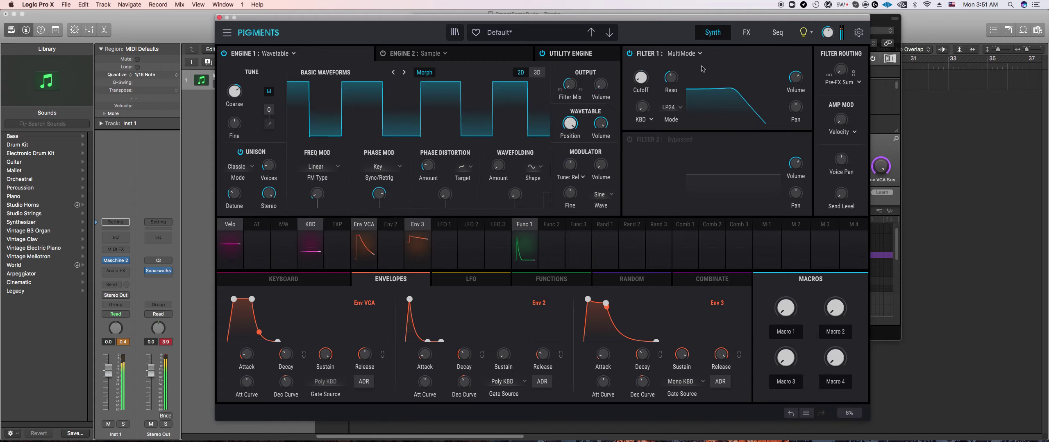
# Step: Move Function 1's peak to a time of 0.020 and bend its attack segment to stay low before rising sharply
pyautogui.moveTo(612, 78)
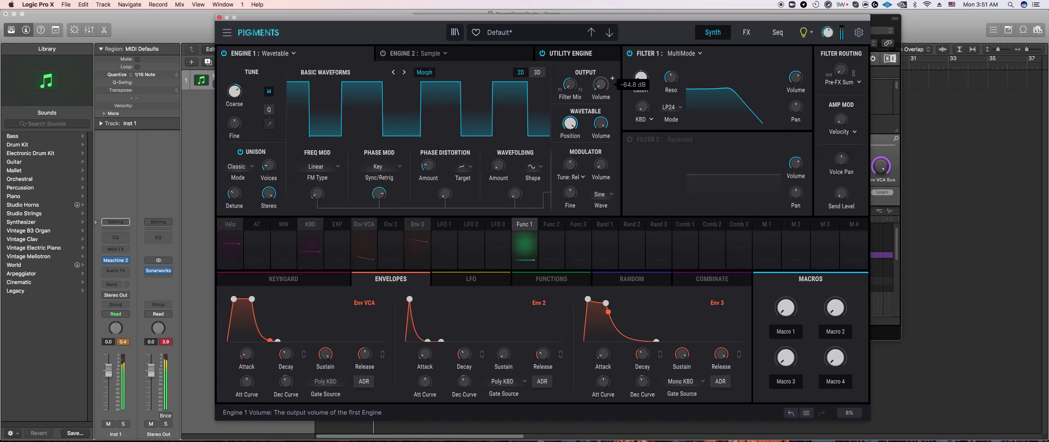
pyautogui.click(540, 281)
pyautogui.moveTo(266, 302); pyautogui.dragTo(272, 301)
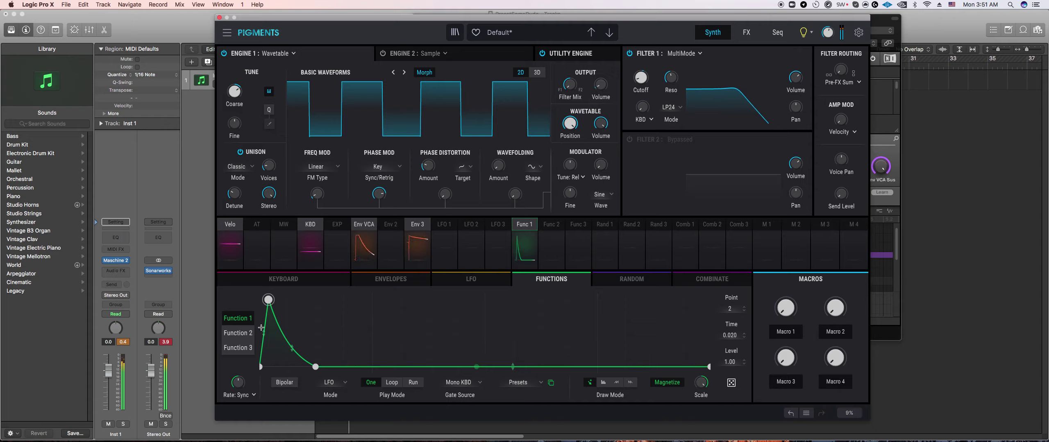
pyautogui.click(261, 366)
pyautogui.moveTo(261, 333); pyautogui.dragTo(264, 362)
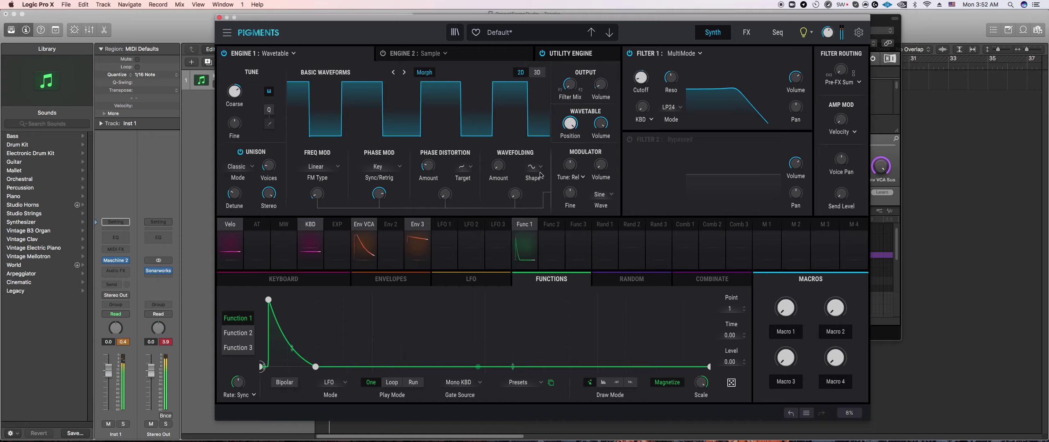
# Step: Open the effects settings and adjust the first delay's time division and feedback
pyautogui.moveTo(459, 188)
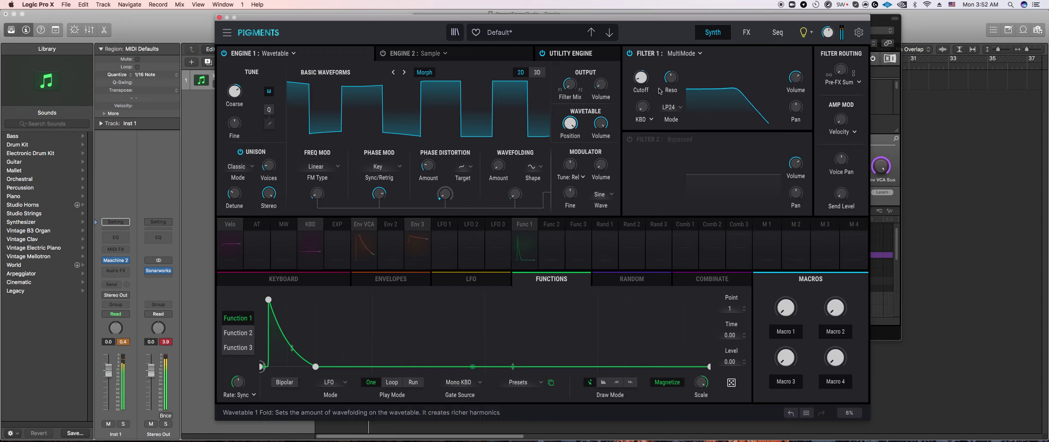
pyautogui.click(746, 33)
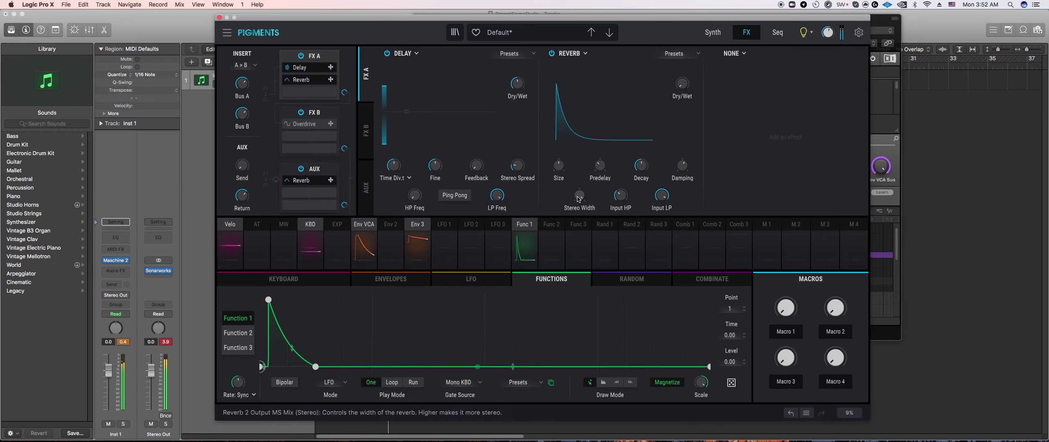
pyautogui.moveTo(414, 199)
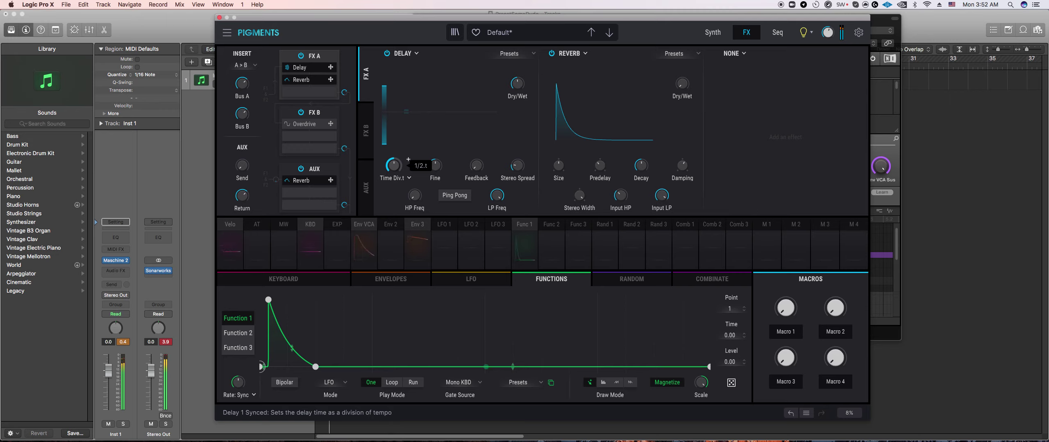
pyautogui.moveTo(486, 159)
# Step: Make LFO 1 unipolar and set its reset source to Free Running
pyautogui.click(449, 228)
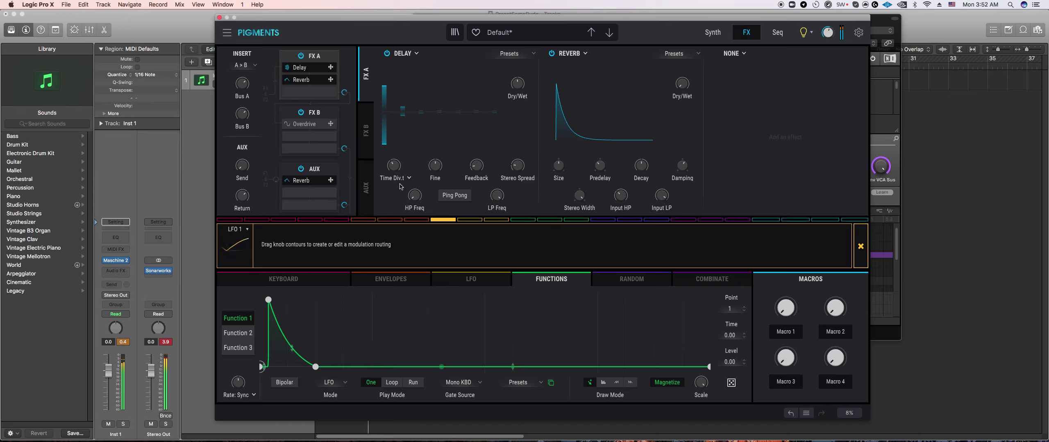
pyautogui.click(457, 283)
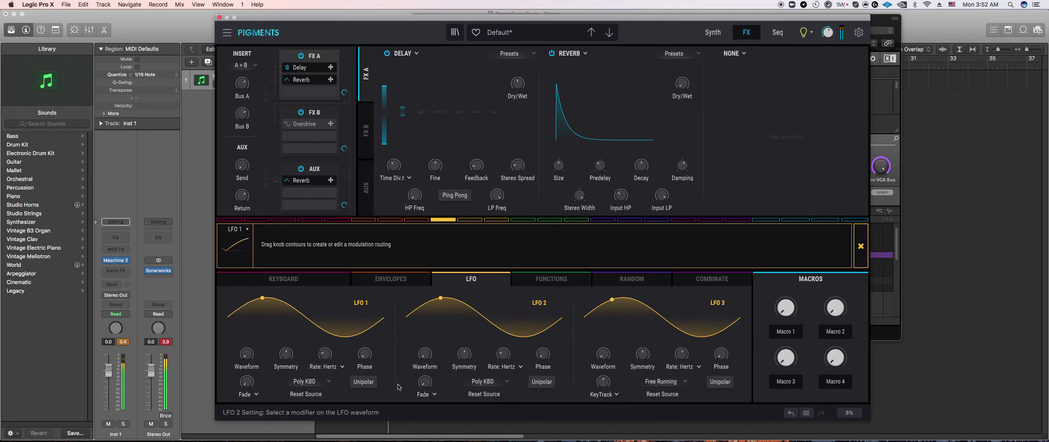
pyautogui.press('Escape')
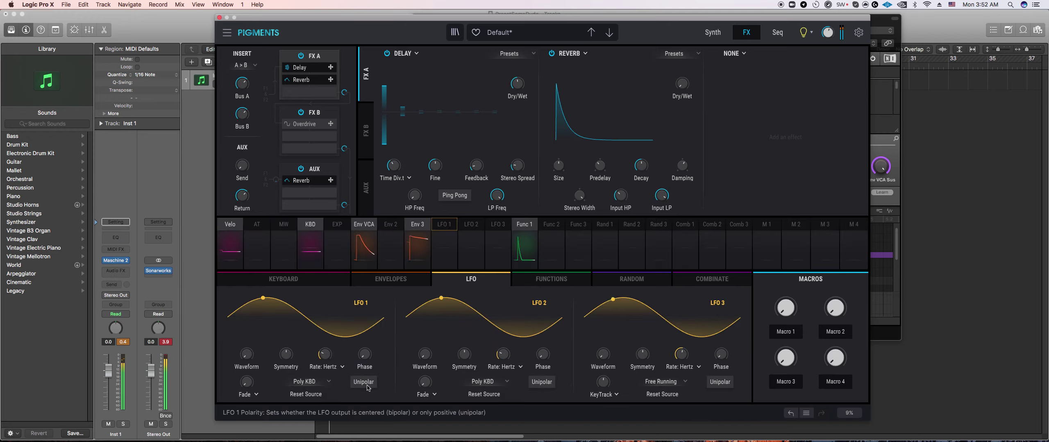
pyautogui.click(368, 387)
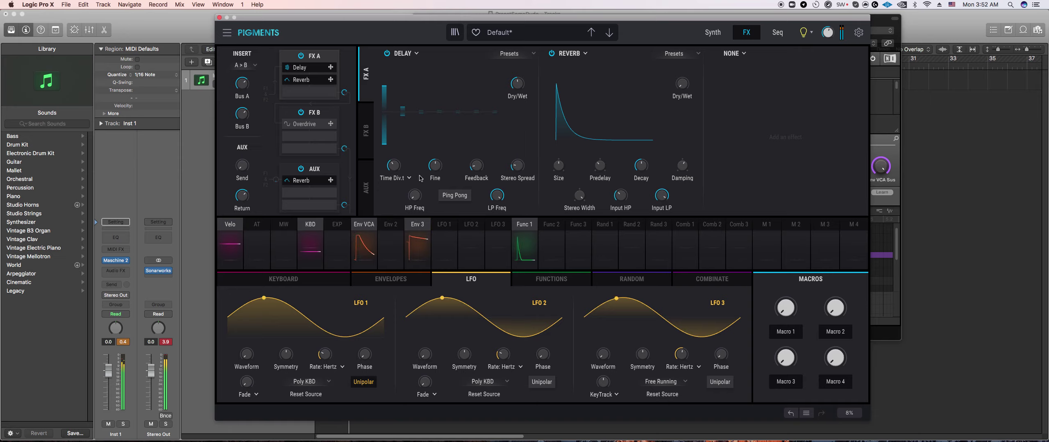
pyautogui.click(328, 384)
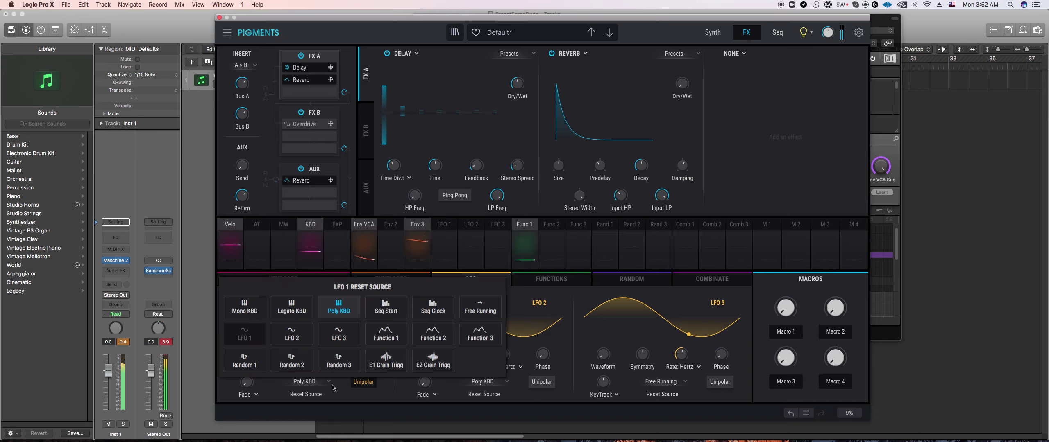
pyautogui.click(480, 308)
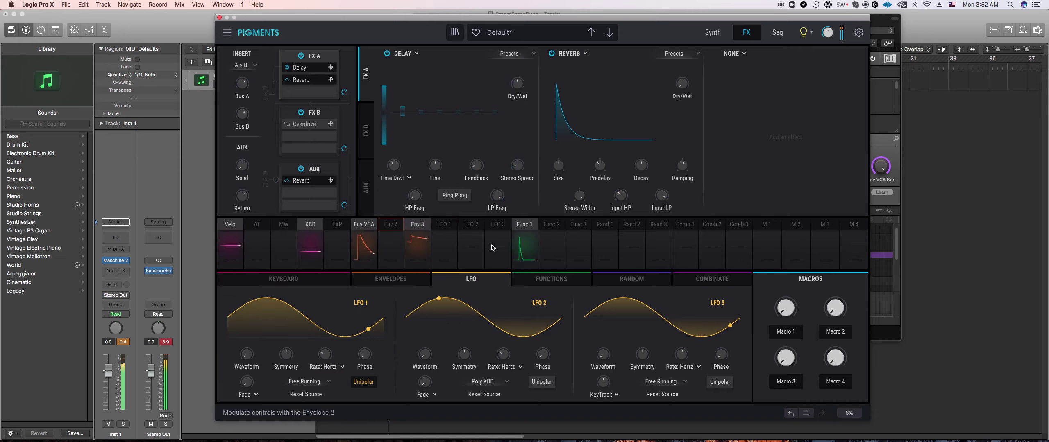
# Step: Modulate the first delay's time with LFO 1 by 0.07 and slow down LFO 1's rate
pyautogui.click(450, 228)
pyautogui.moveTo(389, 157); pyautogui.dragTo(389, 155)
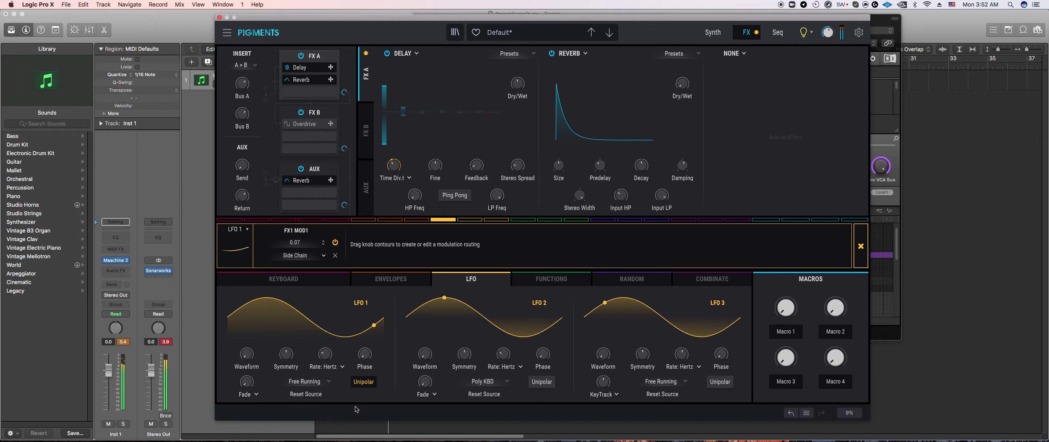
pyautogui.click(387, 398)
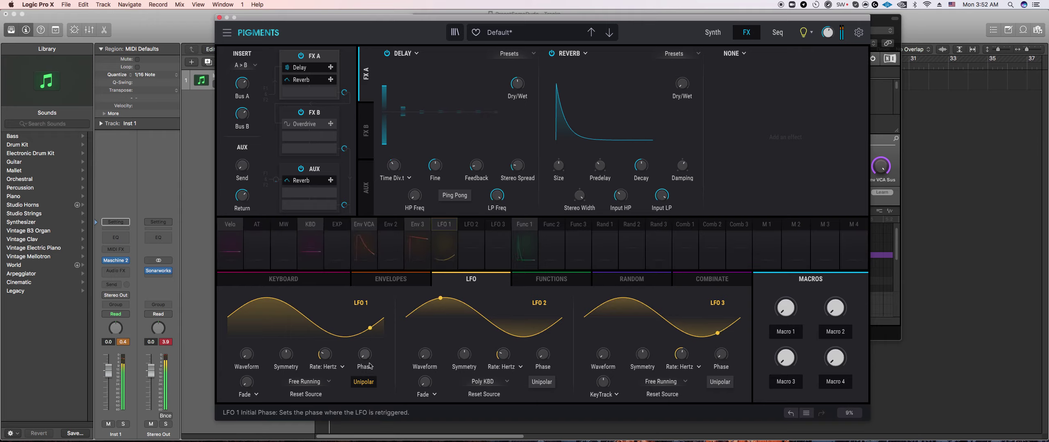
pyautogui.moveTo(341, 348)
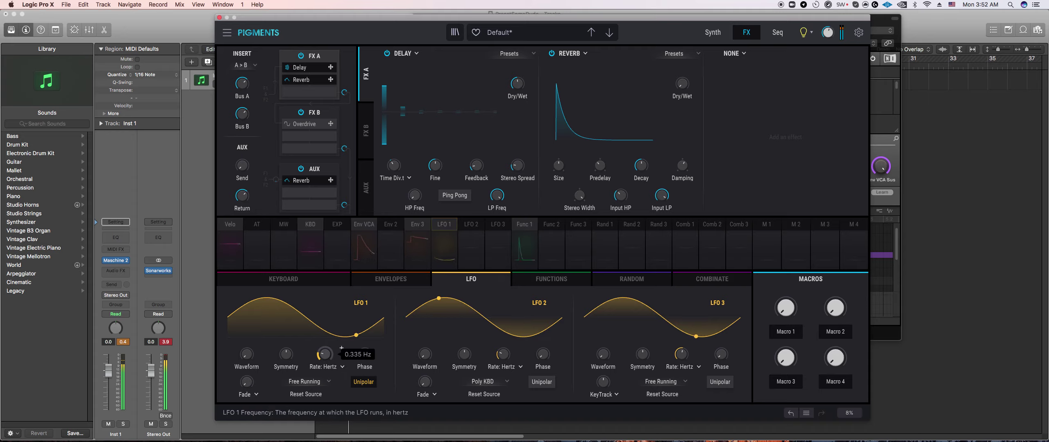
pyautogui.moveTo(325, 355); pyautogui.dragTo(325, 357)
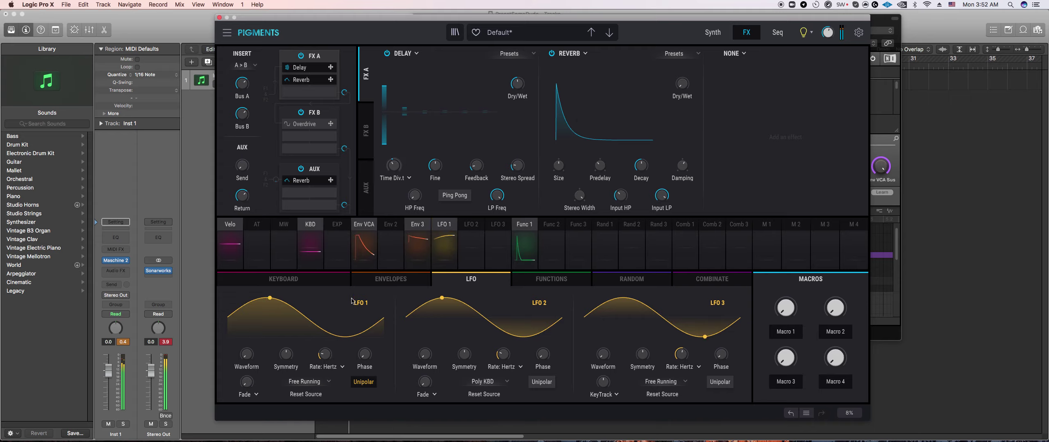
# Step: Increase LFO 1's modulation of the first delay's time to 0.12 and fine-tune LFO 1 to a slower rate
pyautogui.moveTo(391, 163)
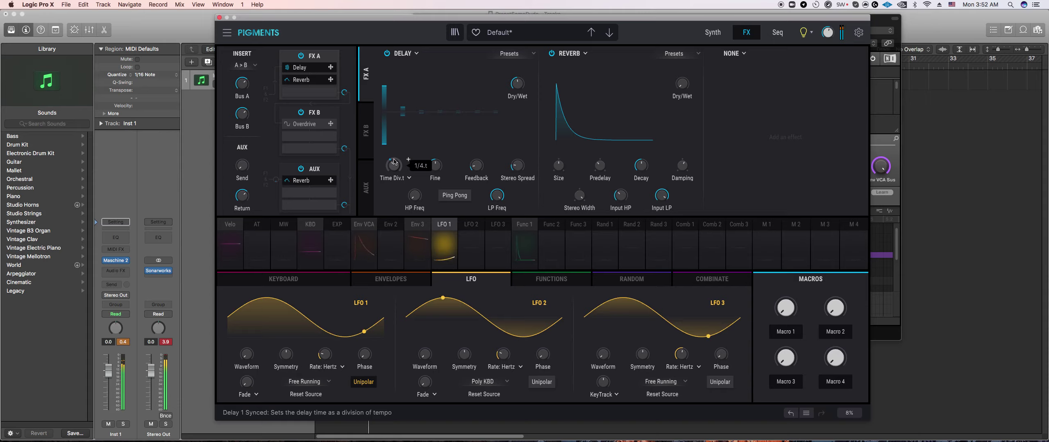
pyautogui.click(449, 224)
pyautogui.moveTo(394, 160); pyautogui.dragTo(394, 157)
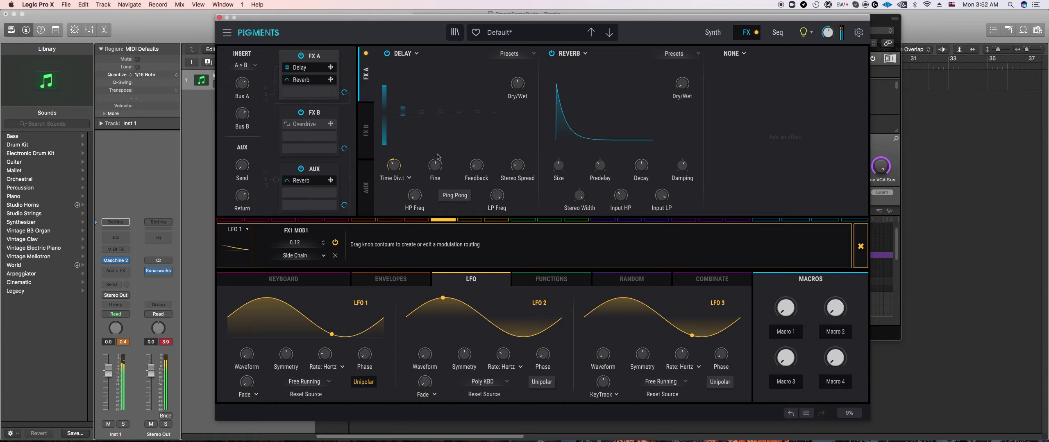
pyautogui.moveTo(326, 362)
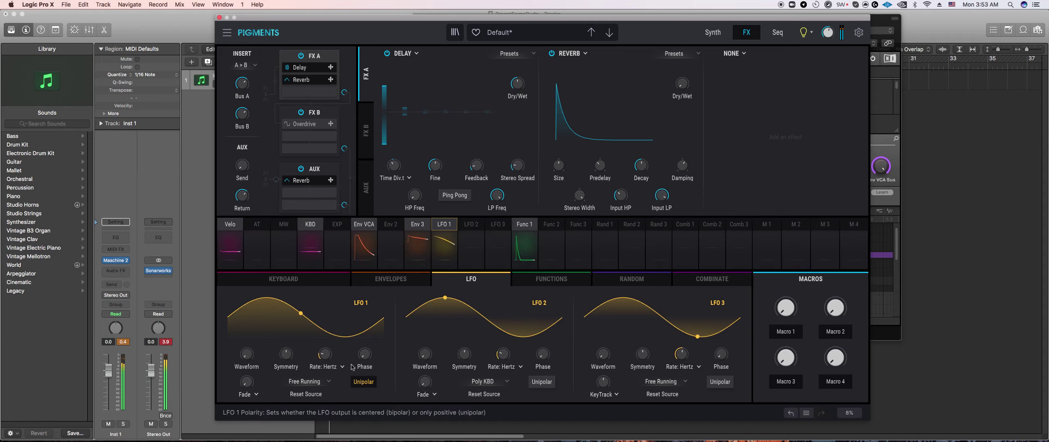
pyautogui.moveTo(341, 347)
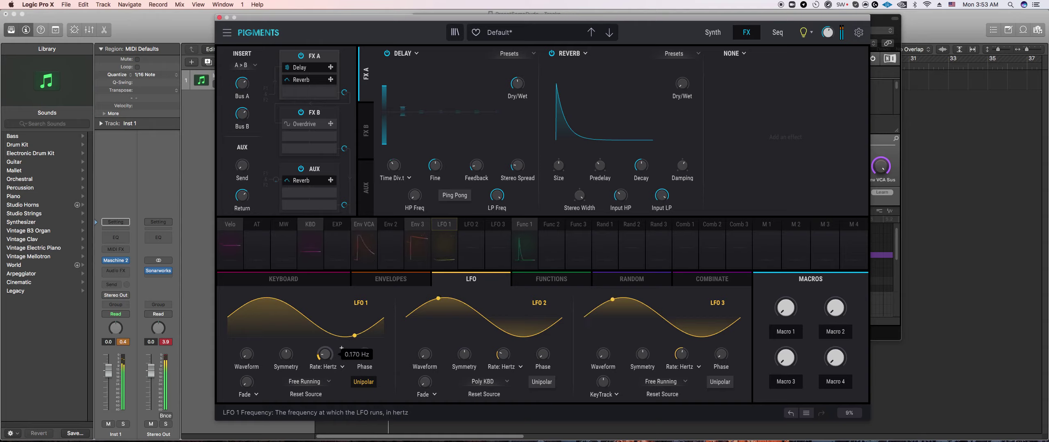
pyautogui.scroll(-2, 341, 348)
pyautogui.scroll(3, 486, 159)
# Step: Turn on Ping Pong for the first delay and adjust its high-pass and low-pass frequencies
pyautogui.click(464, 196)
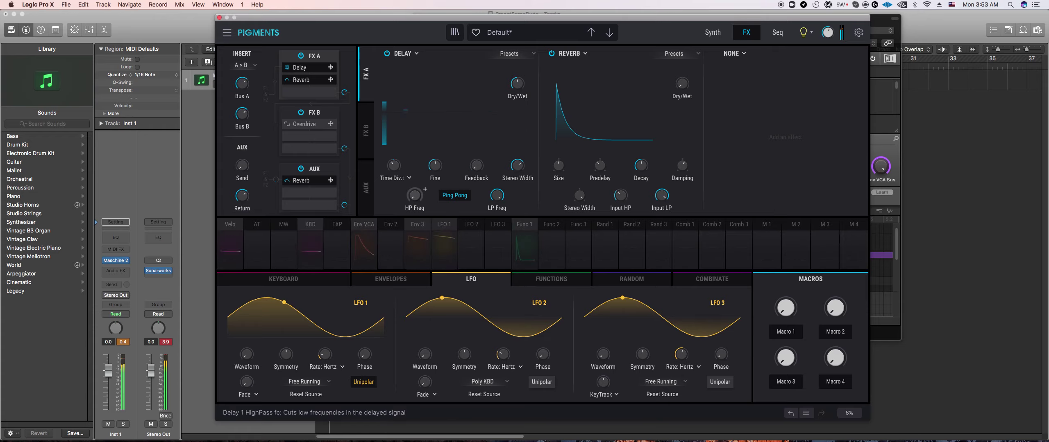
pyautogui.scroll(-3, 414, 196)
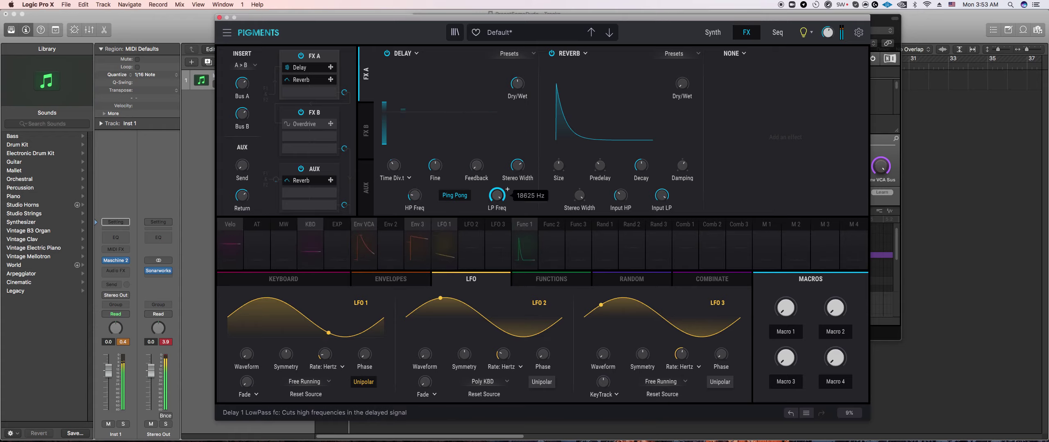
# Step: Set the reverb's dry/wet mix to about 20 % and adjust its size and decay
pyautogui.moveTo(688, 89); pyautogui.dragTo(692, 77)
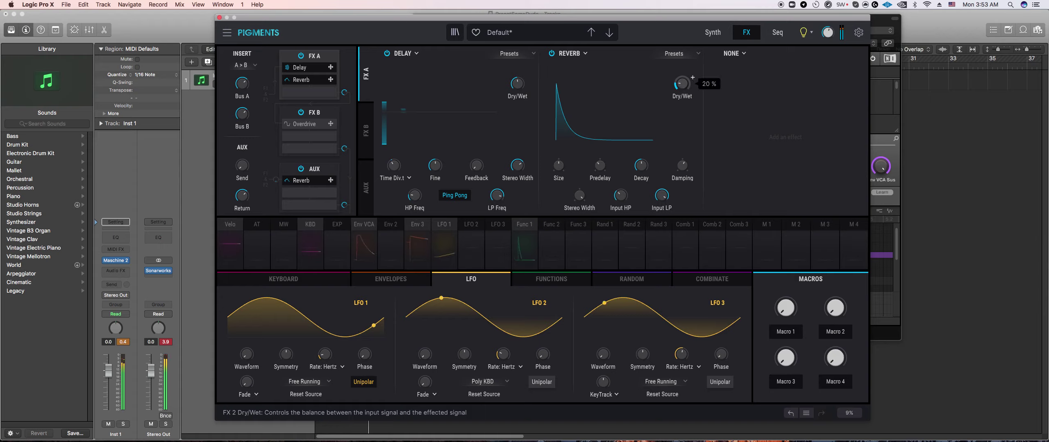
pyautogui.moveTo(558, 165); pyautogui.dragTo(558, 174)
pyautogui.moveTo(641, 166); pyautogui.dragTo(641, 167)
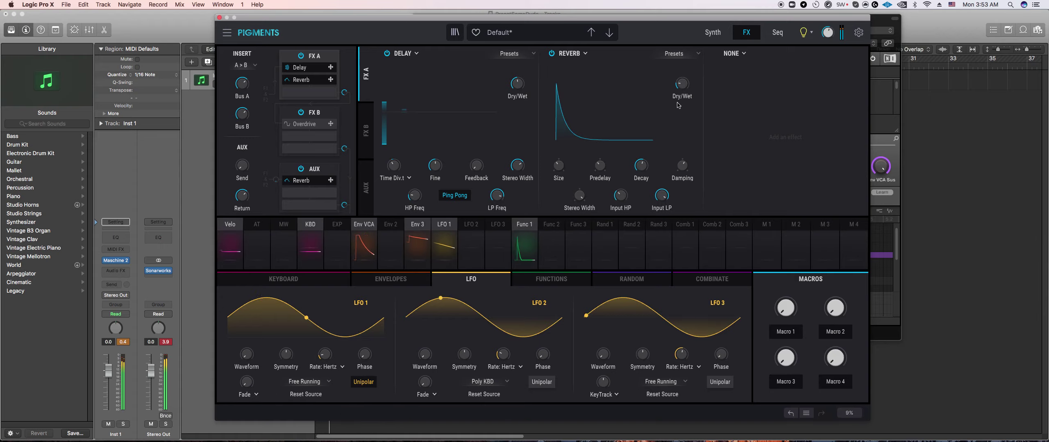
# Step: Try a triplet-synced Delay as the third FX A effect, with LFO 1 modulating its time by 0.12 and an adjusted dry/wet mix
pyautogui.click(731, 55)
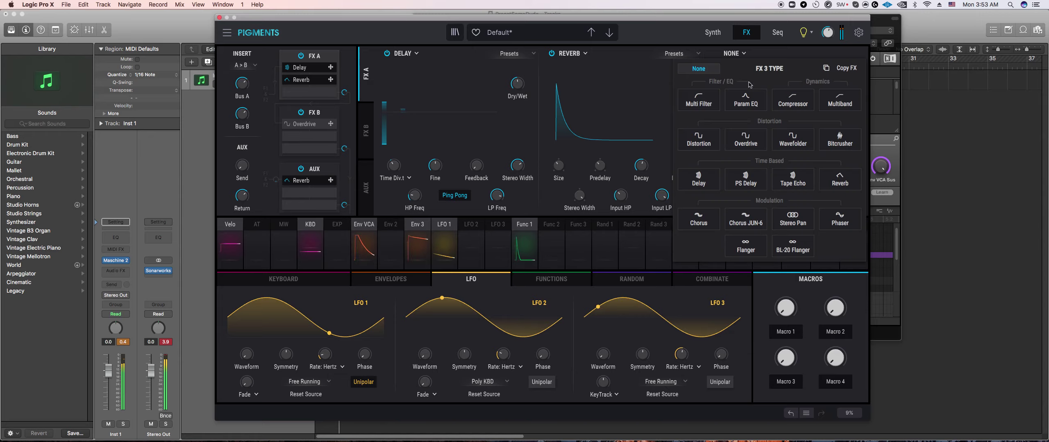
pyautogui.click(698, 180)
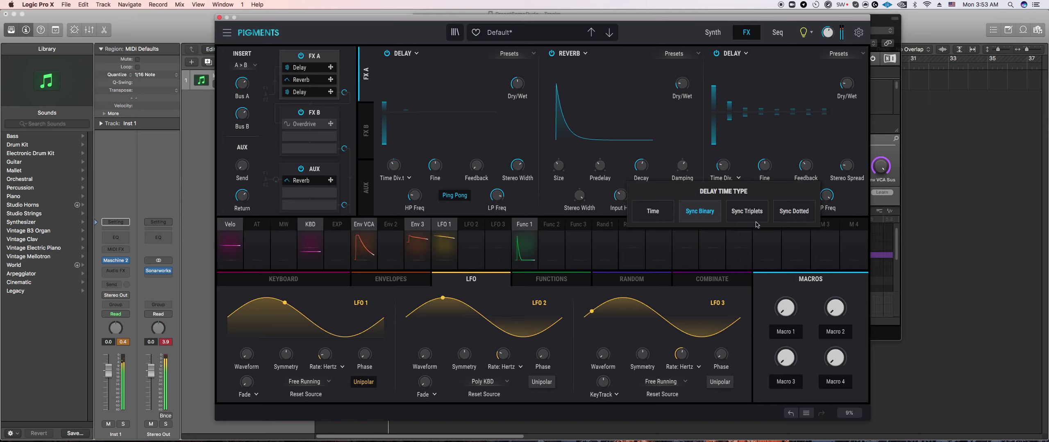
pyautogui.click(445, 229)
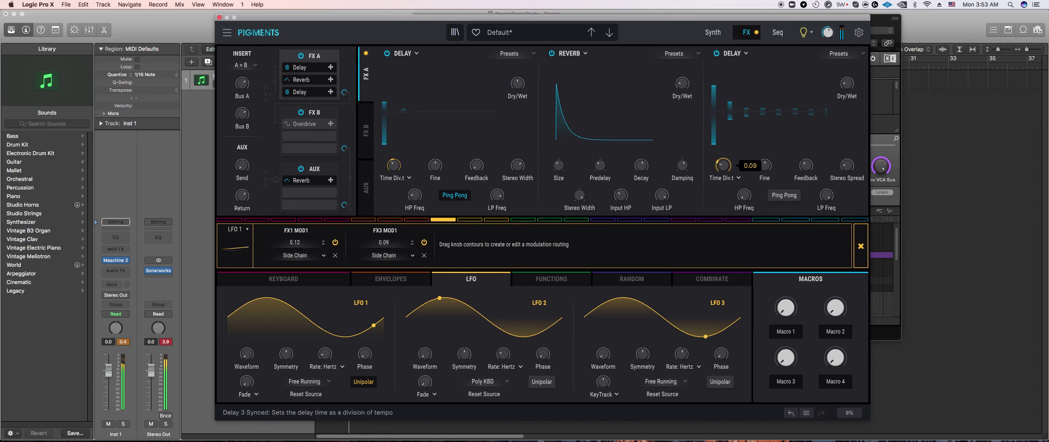
pyautogui.moveTo(723, 160); pyautogui.dragTo(723, 158)
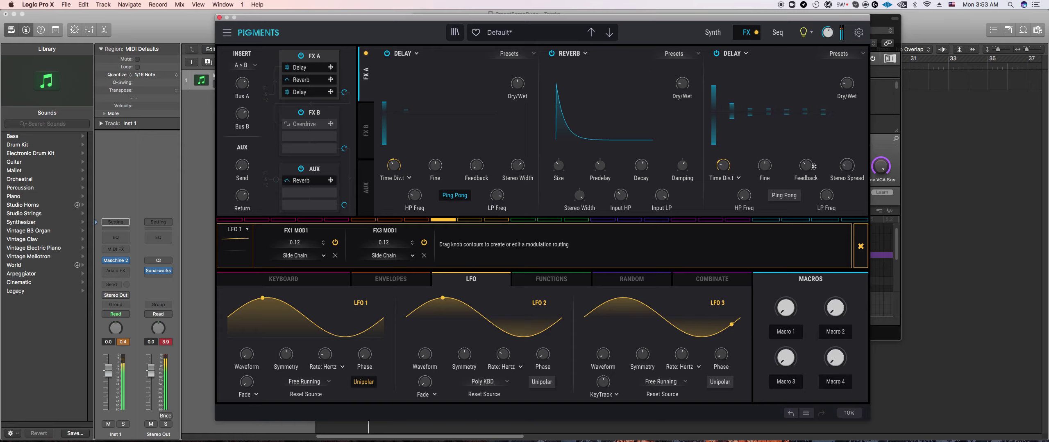
pyautogui.moveTo(846, 84)
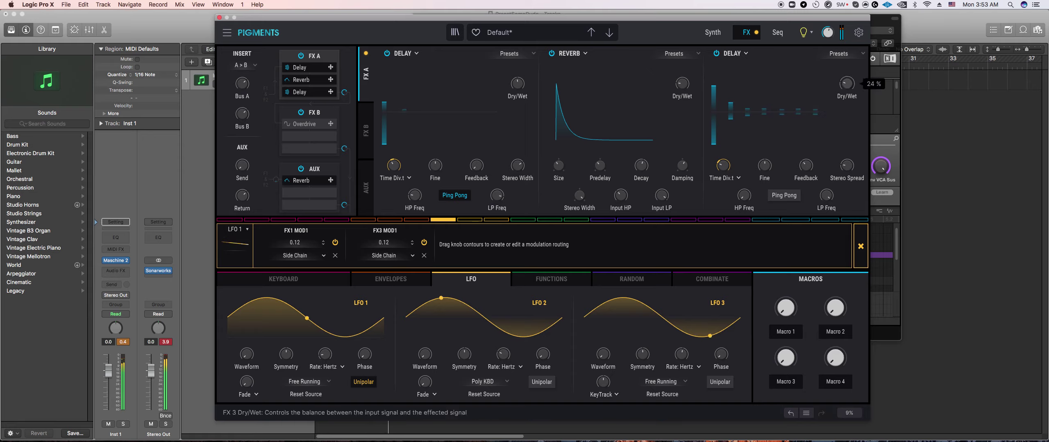
pyautogui.moveTo(847, 84); pyautogui.dragTo(846, 81)
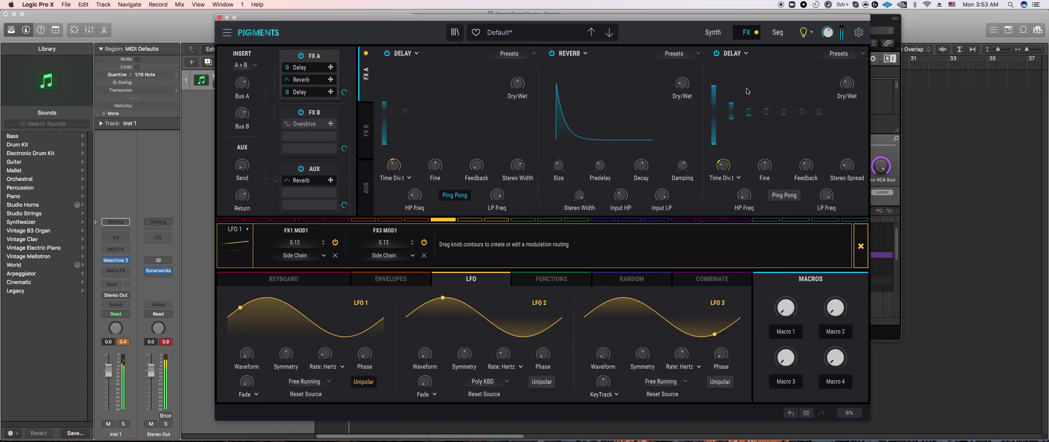
# Step: Change the third FX A effect to PS Delay and adjust its time division
pyautogui.click(731, 53)
pyautogui.click(759, 176)
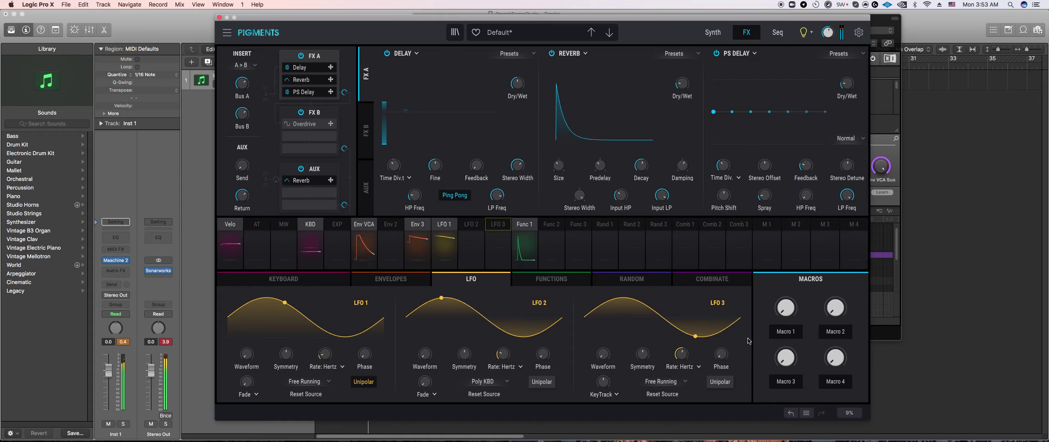
pyautogui.moveTo(722, 170); pyautogui.dragTo(722, 175)
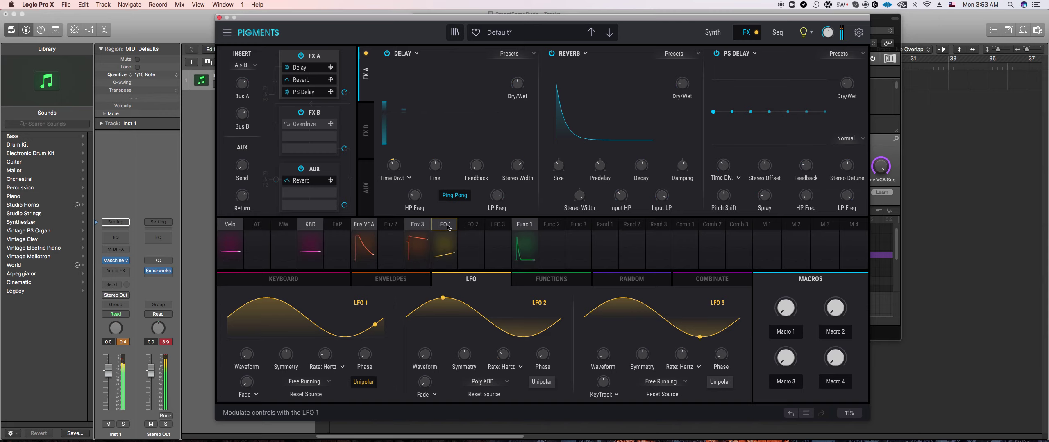
# Step: Modulate the PS Delay's time with LFO 1 by 0.12, with stereo detune at about 18.2 cents and dry/wet at about 36 %
pyautogui.click(444, 246)
pyautogui.moveTo(719, 161); pyautogui.dragTo(719, 159)
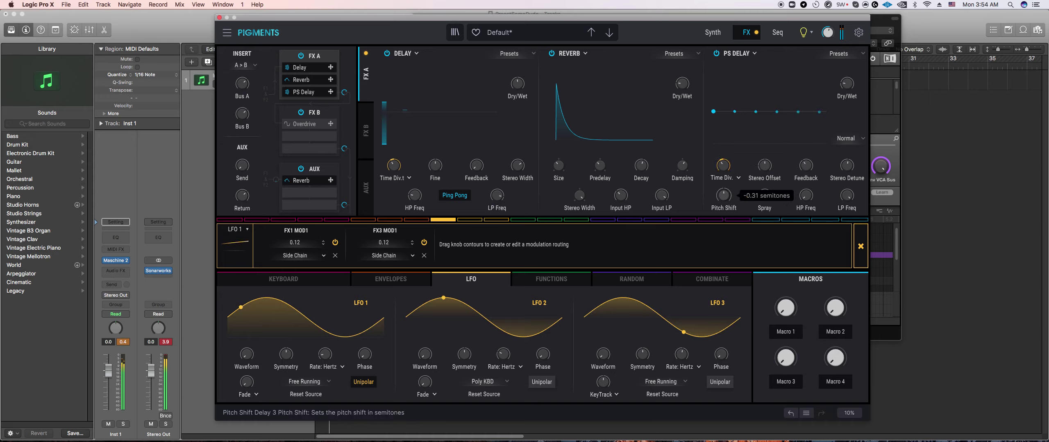
pyautogui.moveTo(847, 165)
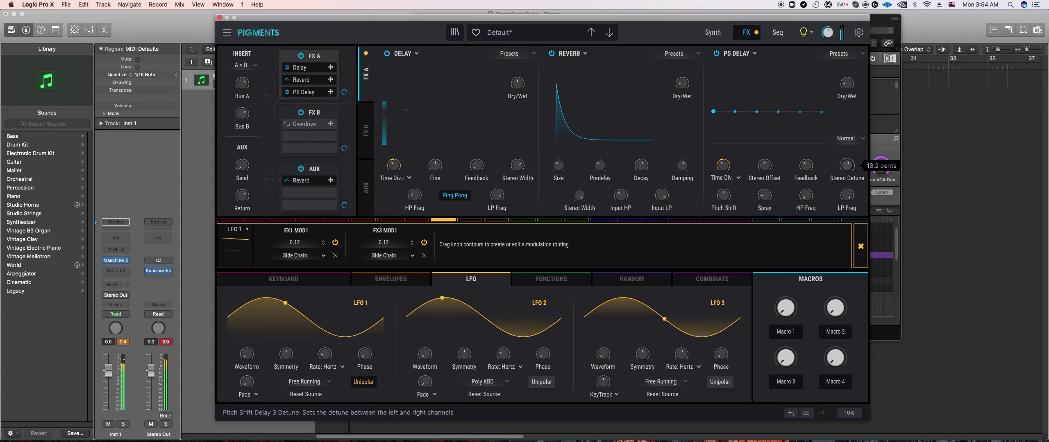
pyautogui.moveTo(846, 83)
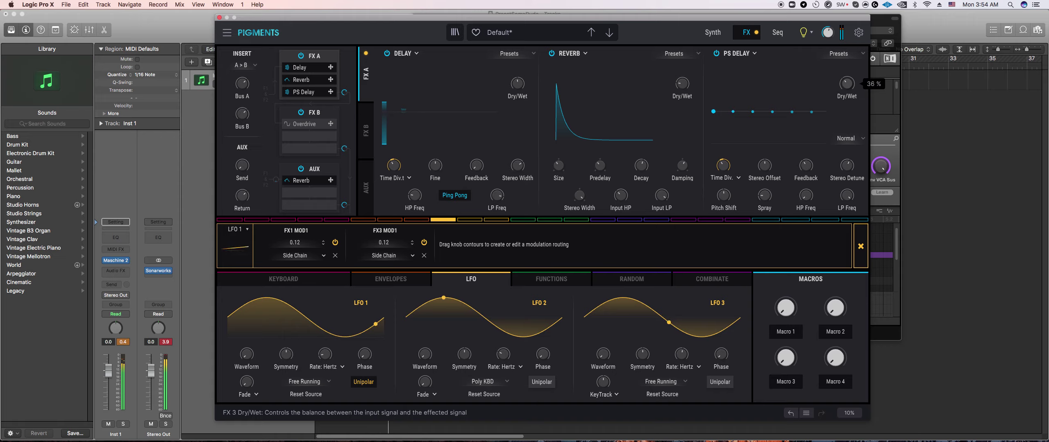
# Step: Replace the Overdrive in FX B with a Multi Filter after trying a Param EQ in its slot
pyautogui.click(365, 130)
pyautogui.click(410, 53)
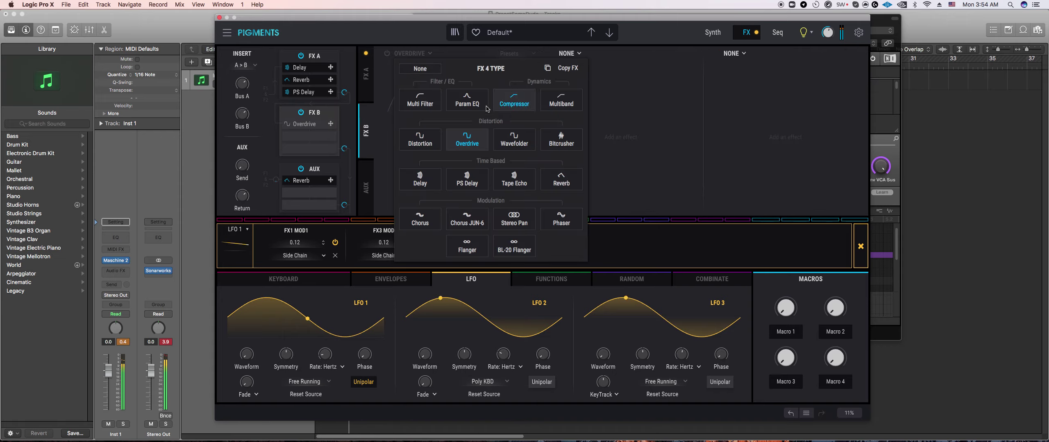
pyautogui.click(467, 102)
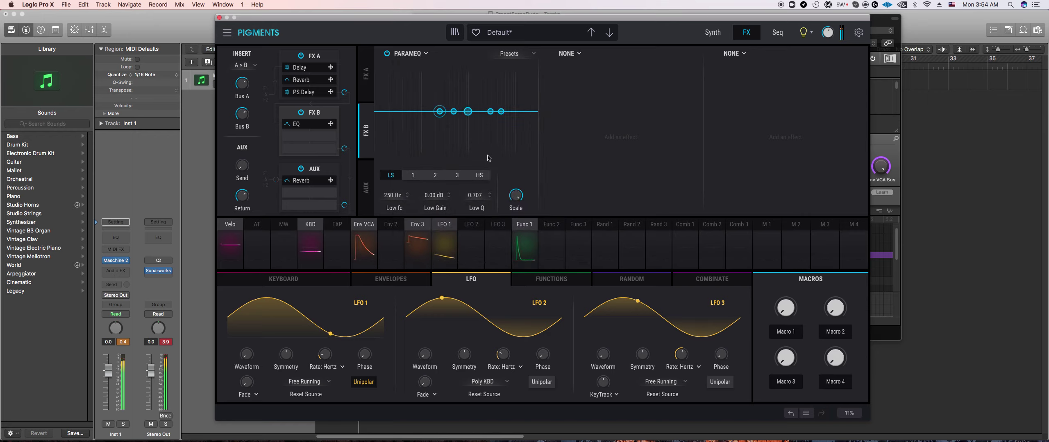
pyautogui.click(406, 53)
pyautogui.click(418, 101)
# Step: Set the low-pass Multi Filter's slope to 36 and adjust its cutoff and Q
pyautogui.moveTo(476, 181); pyautogui.dragTo(476, 202)
pyautogui.moveTo(435, 180); pyautogui.dragTo(517, 170)
pyautogui.moveTo(477, 181); pyautogui.dragTo(476, 188)
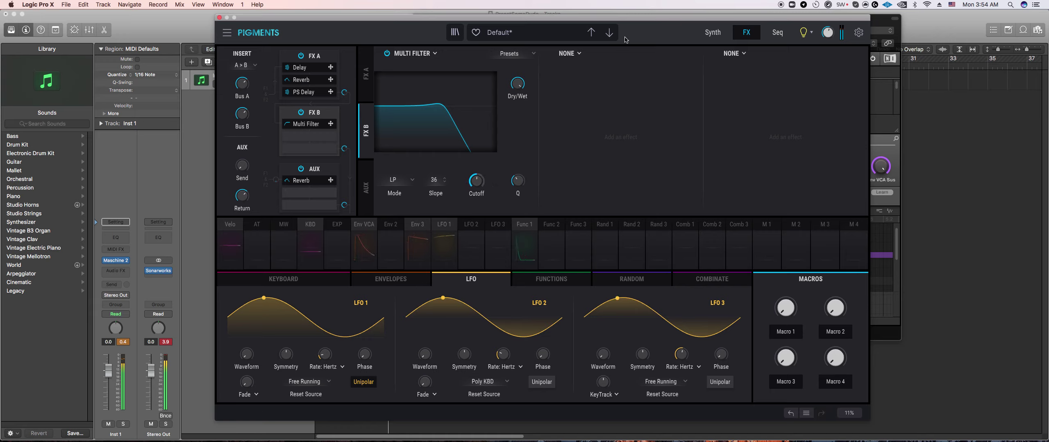
# Step: Bypass the Reverb in FX A
pyautogui.click(713, 33)
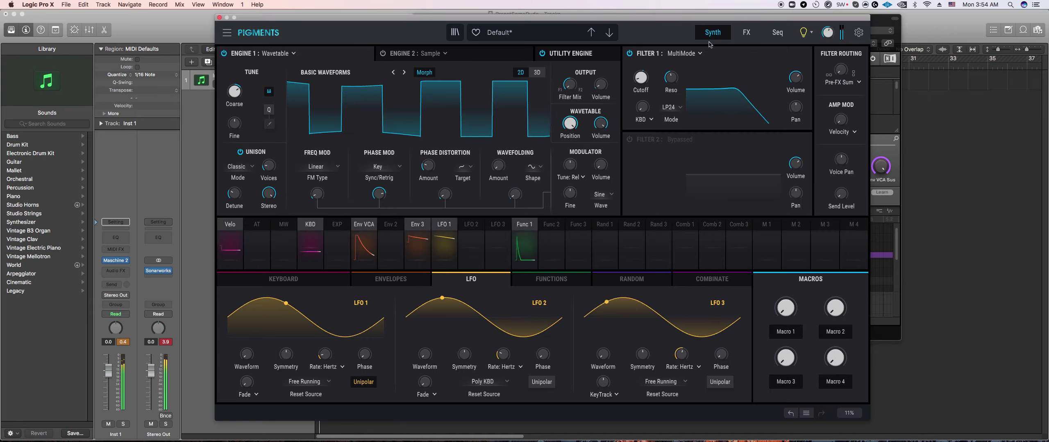
pyautogui.click(745, 33)
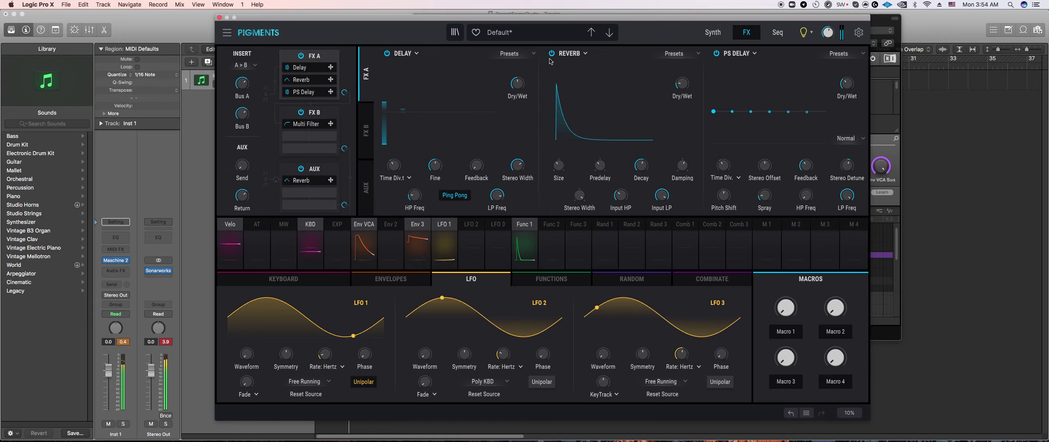
pyautogui.click(551, 53)
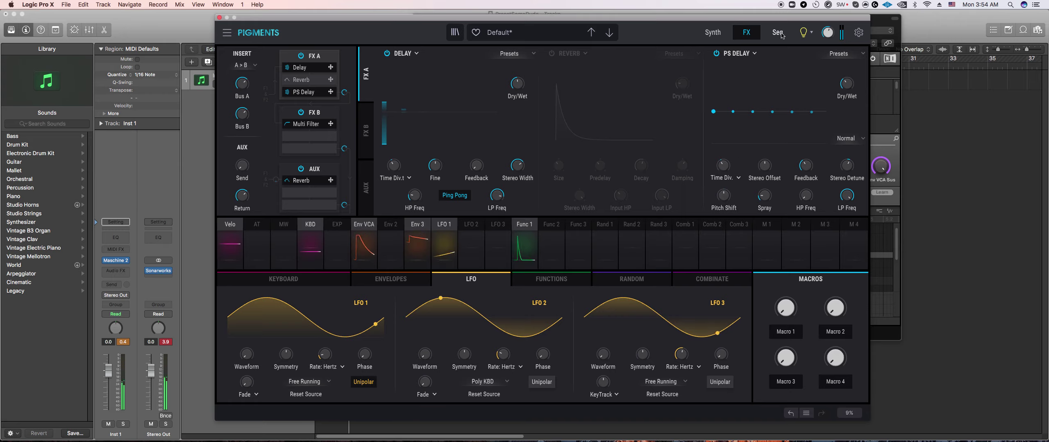
# Step: Lower the cutoff of the Multi Filter in FX B and fine-tune its Q
pyautogui.click(777, 33)
pyautogui.click(753, 33)
pyautogui.click(367, 138)
pyautogui.moveTo(486, 175)
pyautogui.moveTo(528, 175)
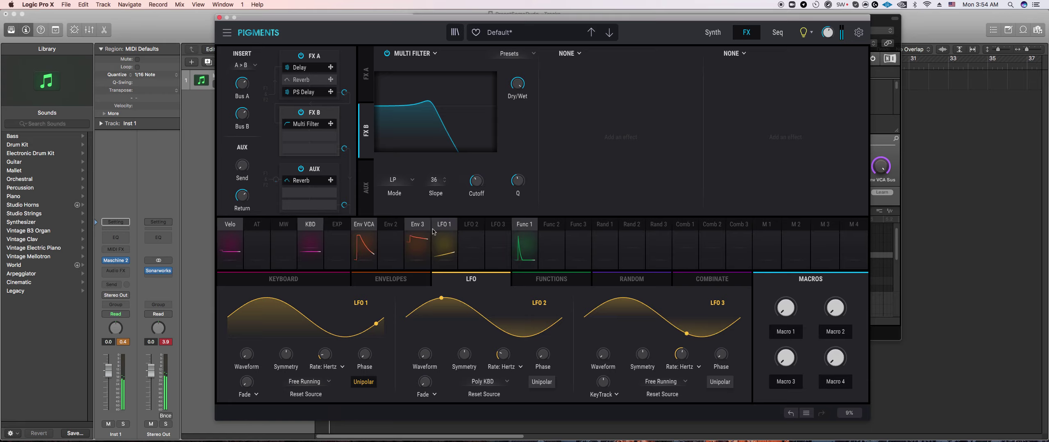
# Step: Add a Param EQ after the Multi Filter in FX B, cutting the low shelf, peak 3 and high shelf to -15.0 dB
pyautogui.click(614, 138)
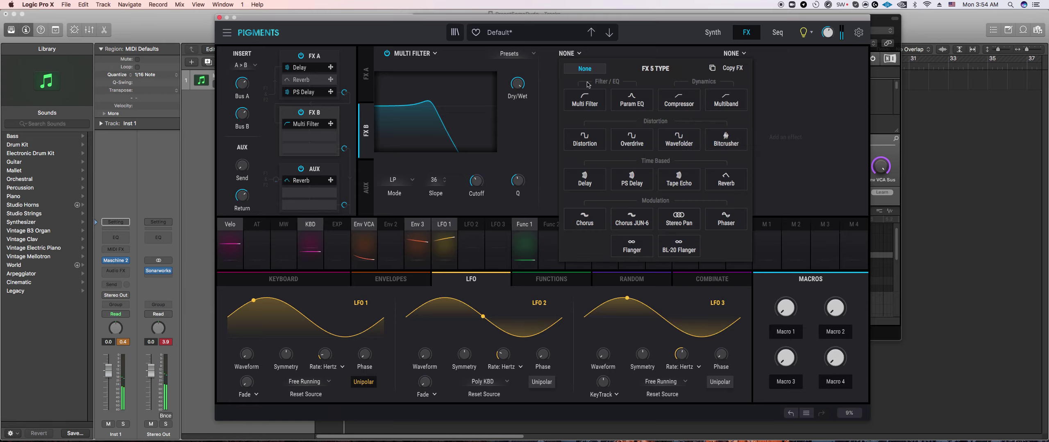
pyautogui.click(631, 103)
pyautogui.moveTo(604, 112); pyautogui.dragTo(652, 149)
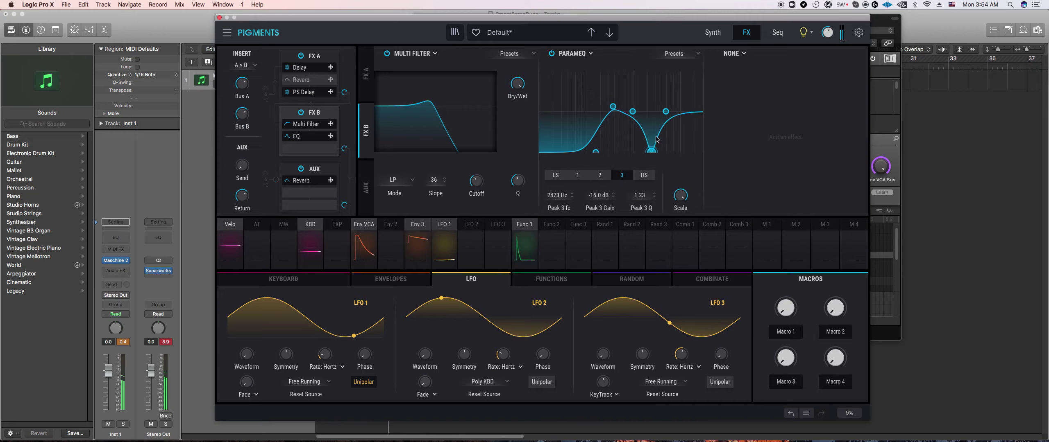
pyautogui.moveTo(665, 115); pyautogui.dragTo(633, 181)
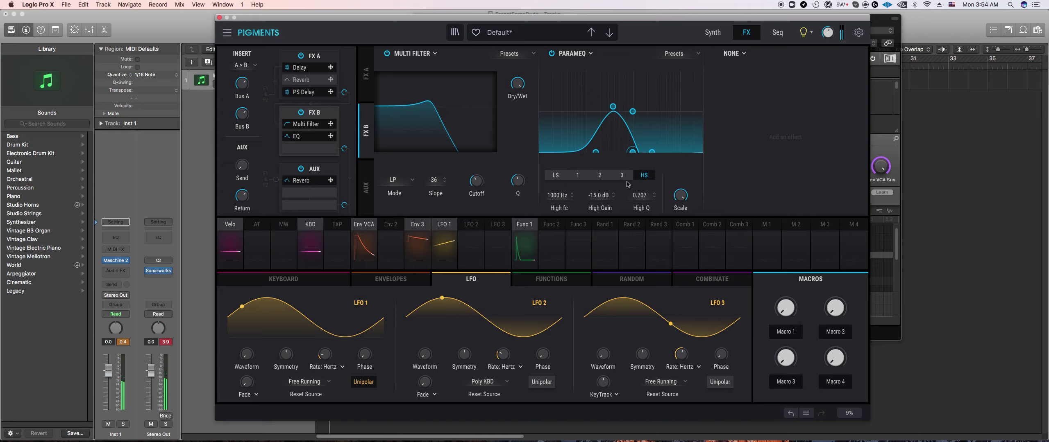
# Step: Lower Filter 1's cutoff slightly on the synth page
pyautogui.click(712, 34)
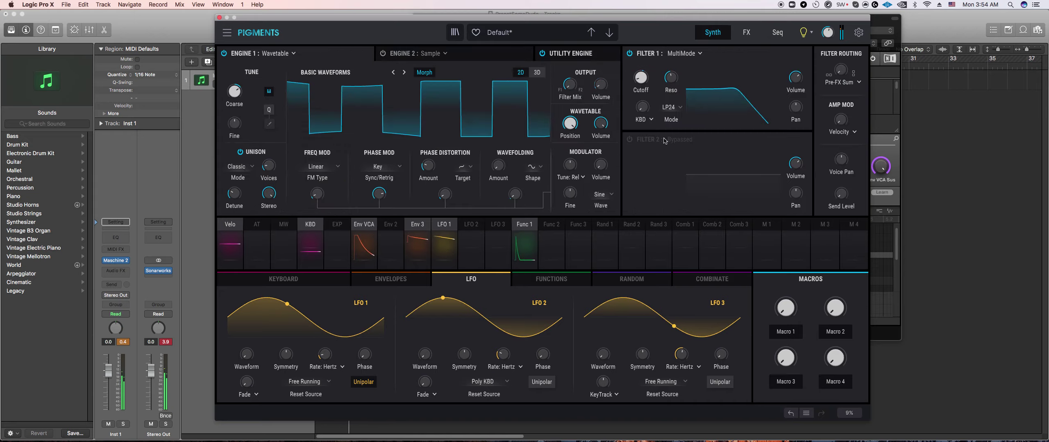
pyautogui.click(884, 121)
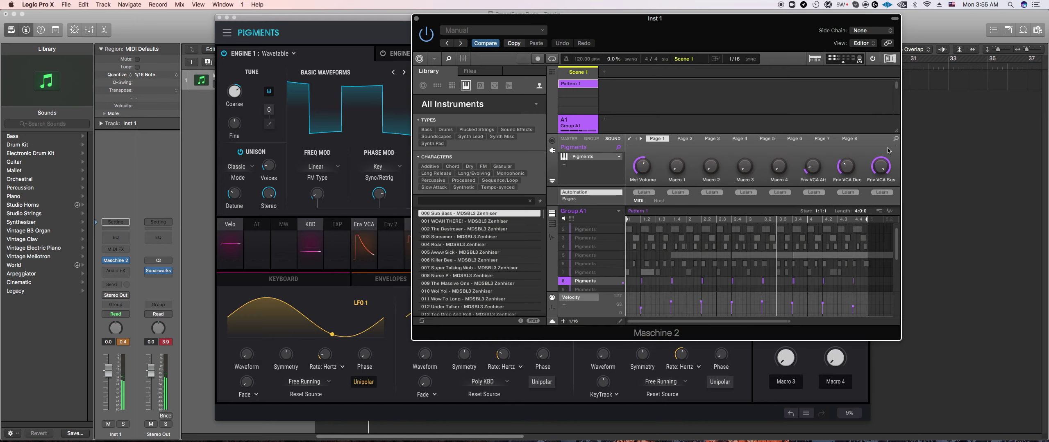
pyautogui.click(358, 403)
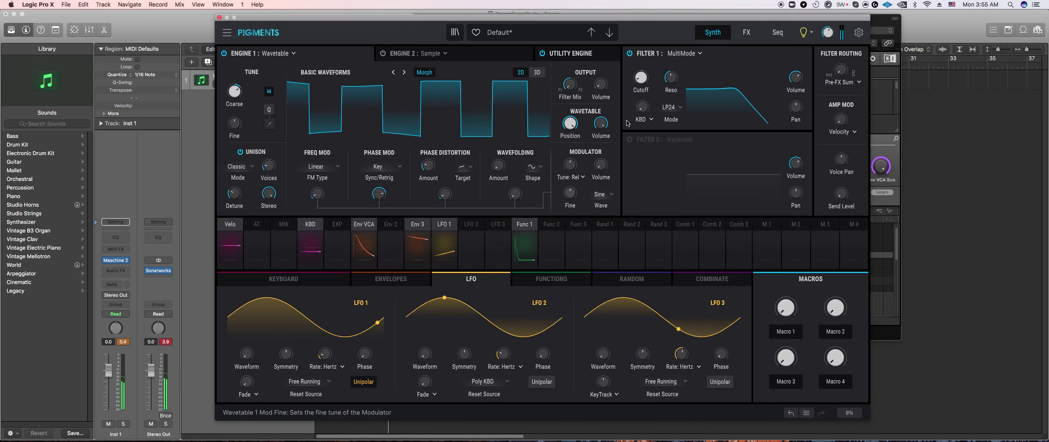
pyautogui.moveTo(640, 78); pyautogui.dragTo(641, 82)
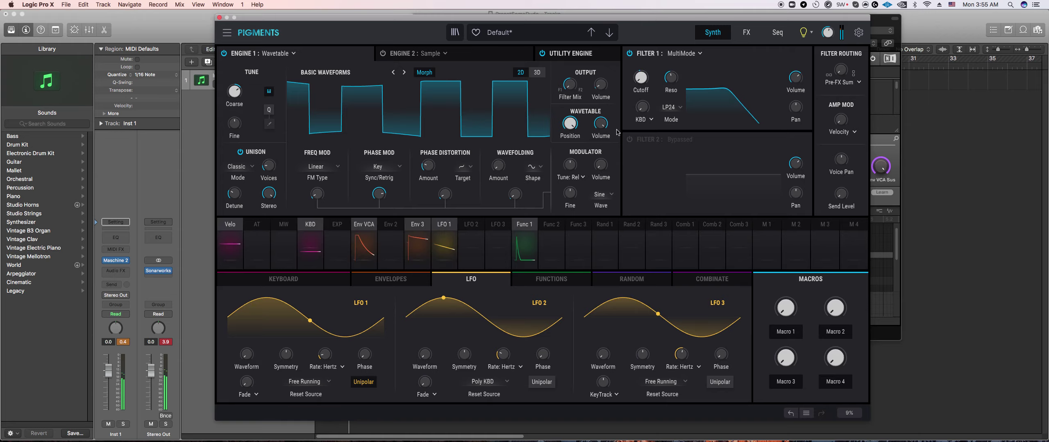
# Step: Switch Engine 1's modulator tuning mode to Hertz and raise the modulator frequency
pyautogui.moveTo(511, 160)
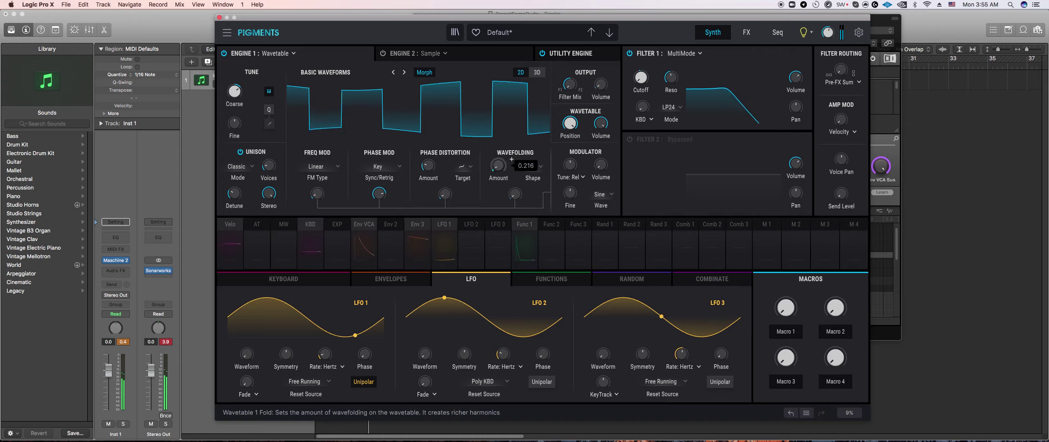
pyautogui.click(571, 177)
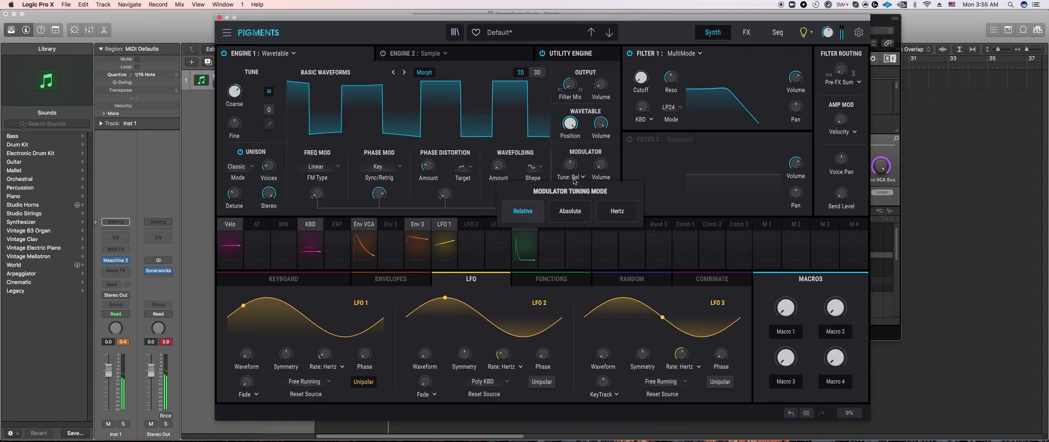
pyautogui.click(617, 211)
pyautogui.moveTo(376, 196)
pyautogui.moveTo(569, 166)
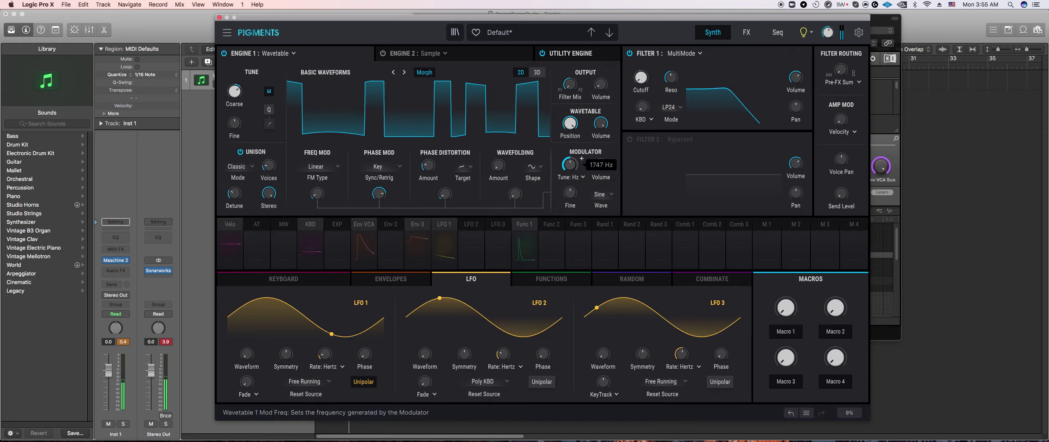
pyautogui.moveTo(572, 166); pyautogui.dragTo(572, 152)
# Step: Raise the FX B Multi Filter's cutoff and reshape the Param EQ, with peak 3 at about 6196 Hz and -3.99 dB
pyautogui.click(746, 33)
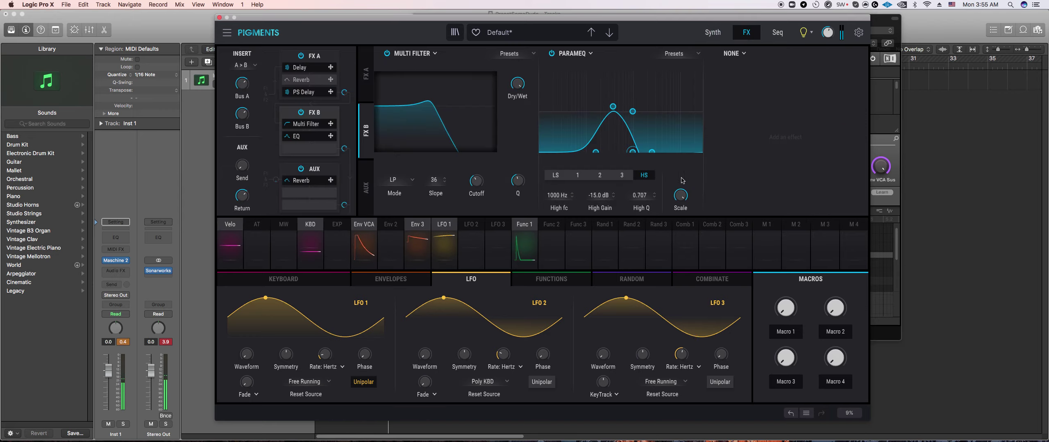
pyautogui.moveTo(476, 181); pyautogui.dragTo(476, 172)
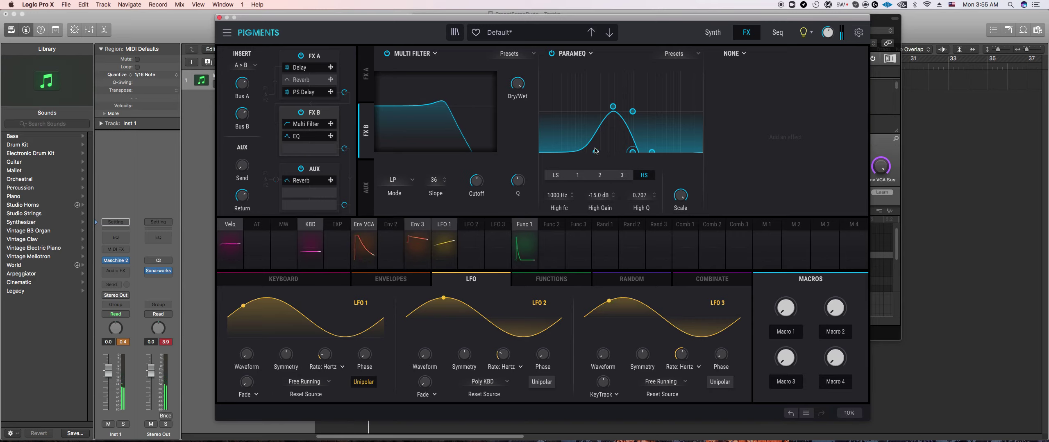
pyautogui.moveTo(596, 152); pyautogui.dragTo(668, 123)
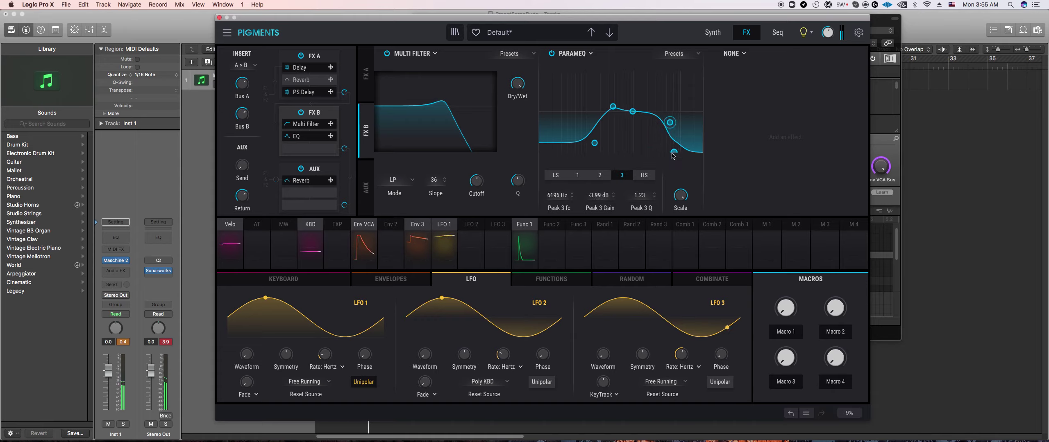
pyautogui.moveTo(482, 181); pyautogui.dragTo(487, 174)
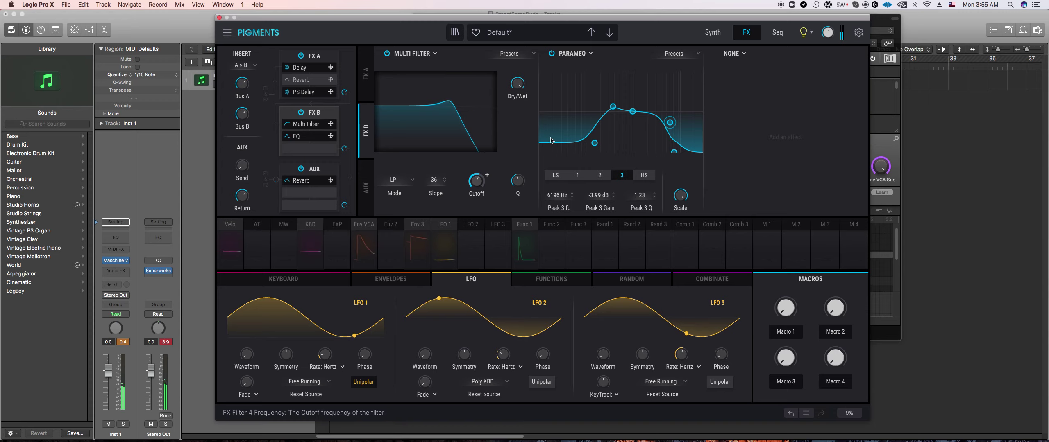
# Step: Try a little wavefolding modulation and a Square modulator wave in Engine 1, returning the wave to Sine
pyautogui.click(713, 33)
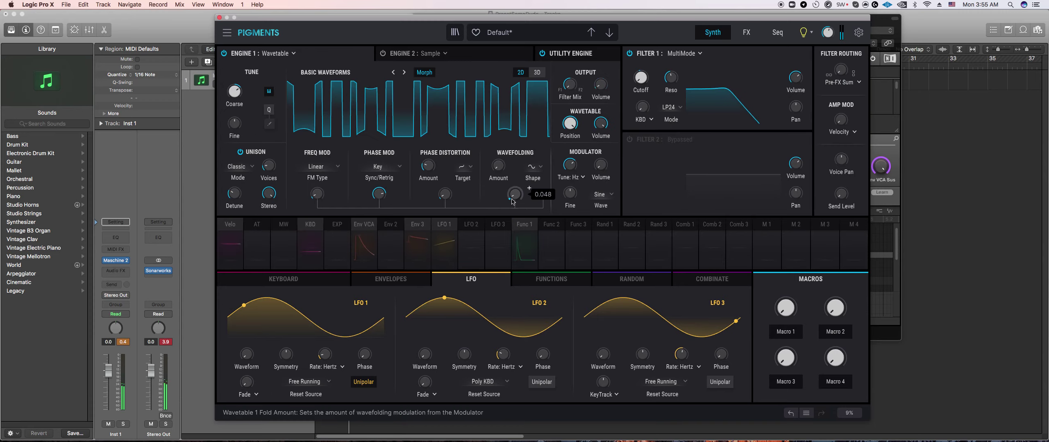
pyautogui.click(379, 193)
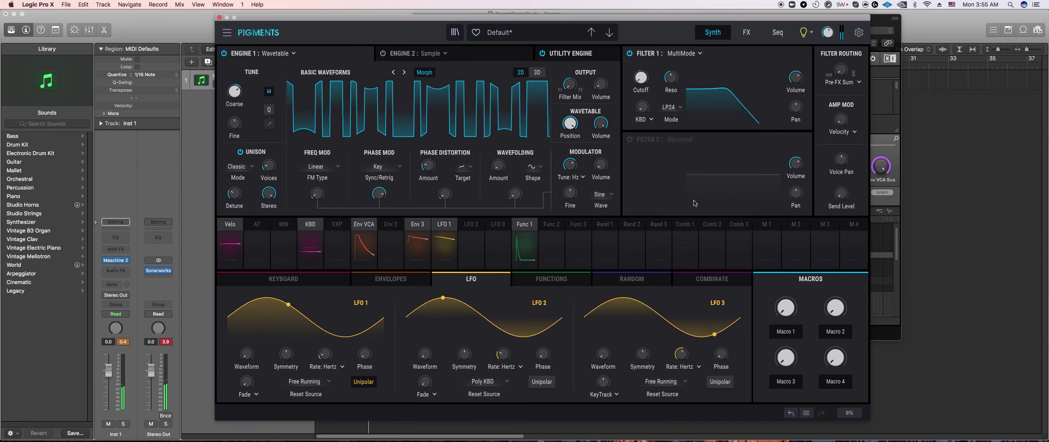
pyautogui.click(603, 194)
pyautogui.click(694, 230)
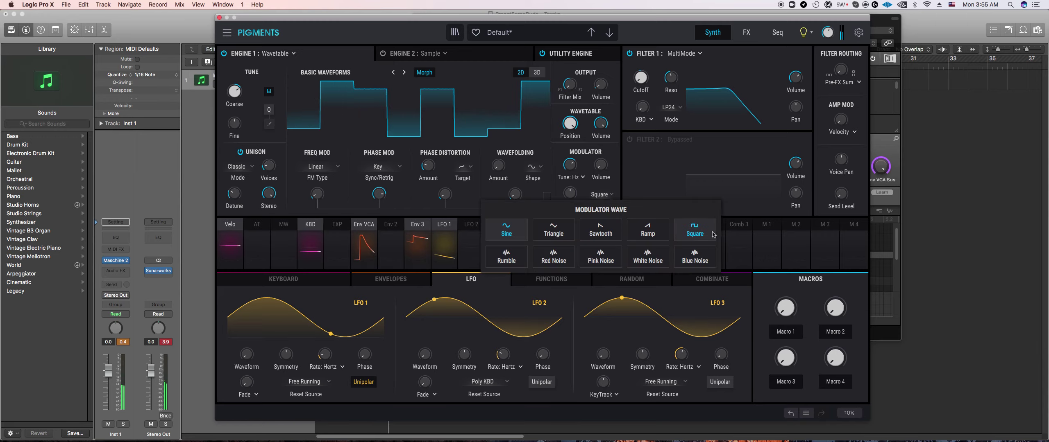
pyautogui.click(601, 194)
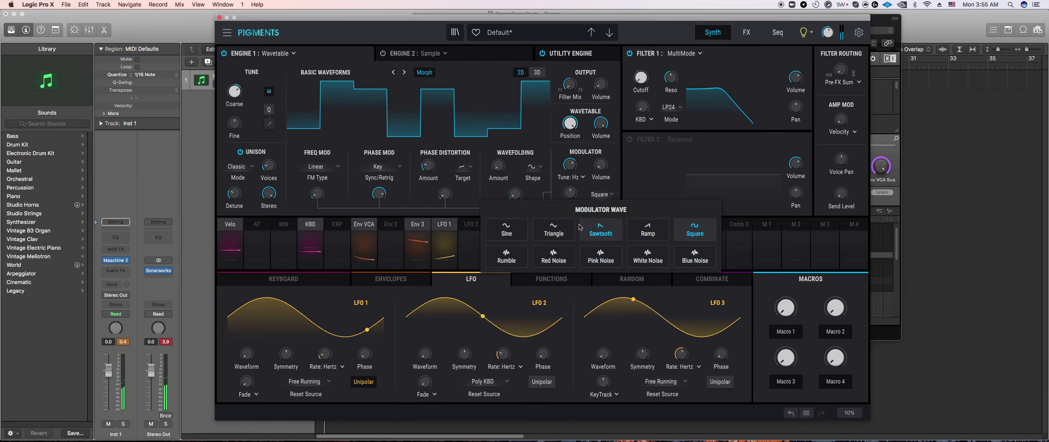
pyautogui.click(506, 230)
# Step: Set Engine 1's phase distortion target to Fractalize and raise Filter 1's cutoff slightly
pyautogui.click(316, 193)
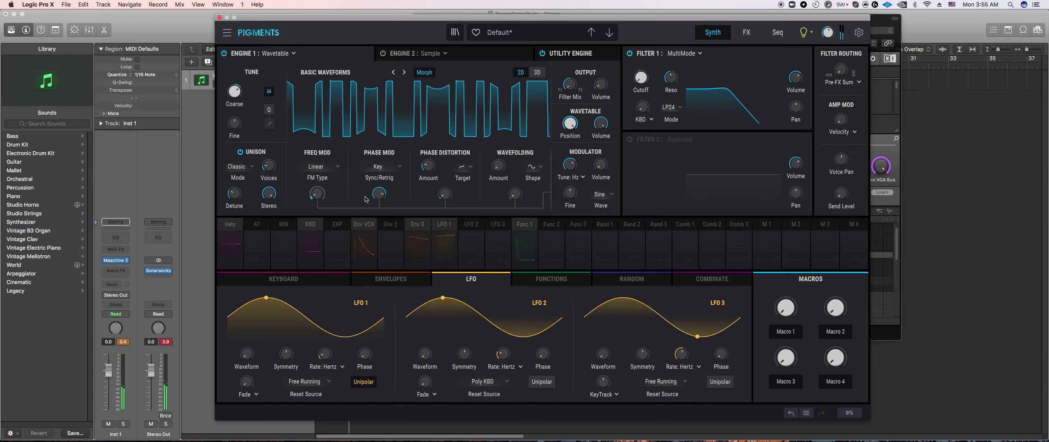
pyautogui.click(462, 171)
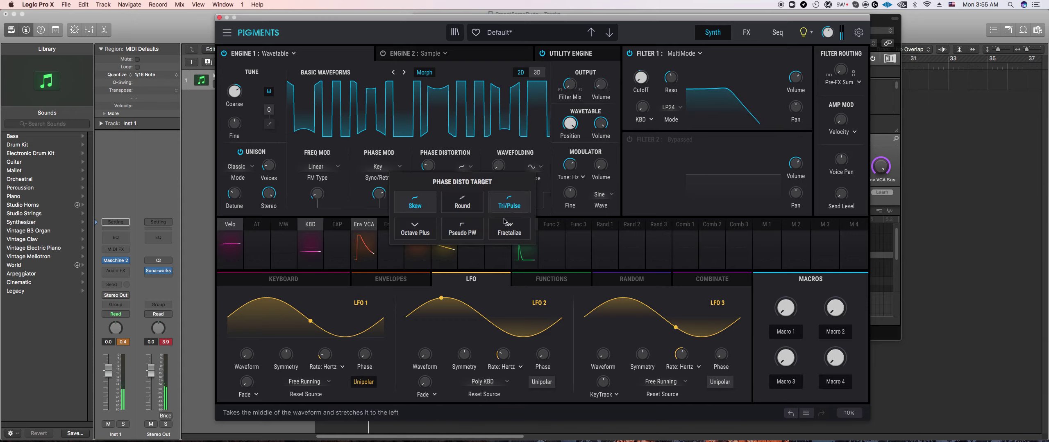
pyautogui.click(507, 229)
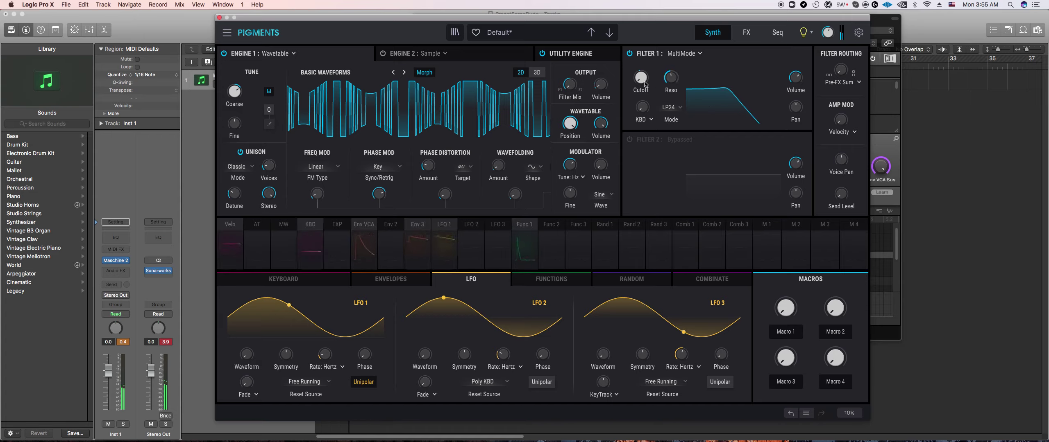
pyautogui.moveTo(641, 79); pyautogui.dragTo(641, 76)
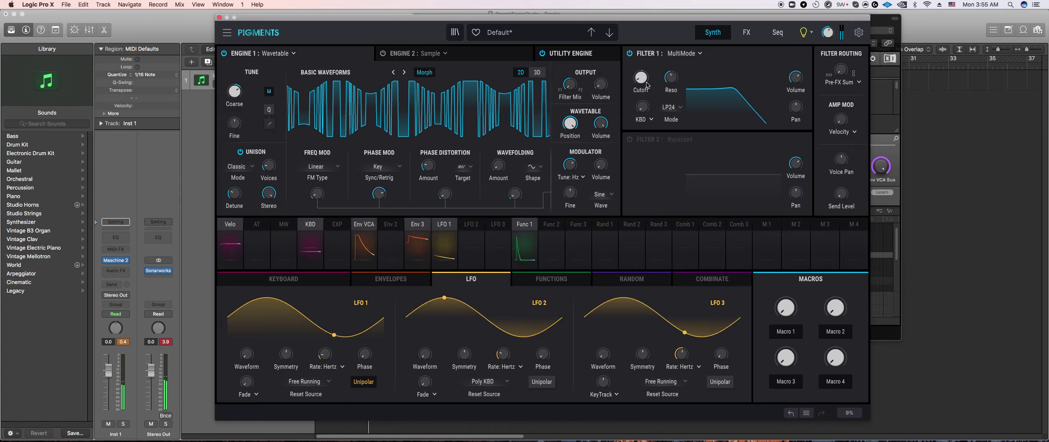
# Step: Modulate LFO 1's rate with LFO 2 by 0.05 and set LFO 2's rate to about 0.137 Hz
pyautogui.click(747, 32)
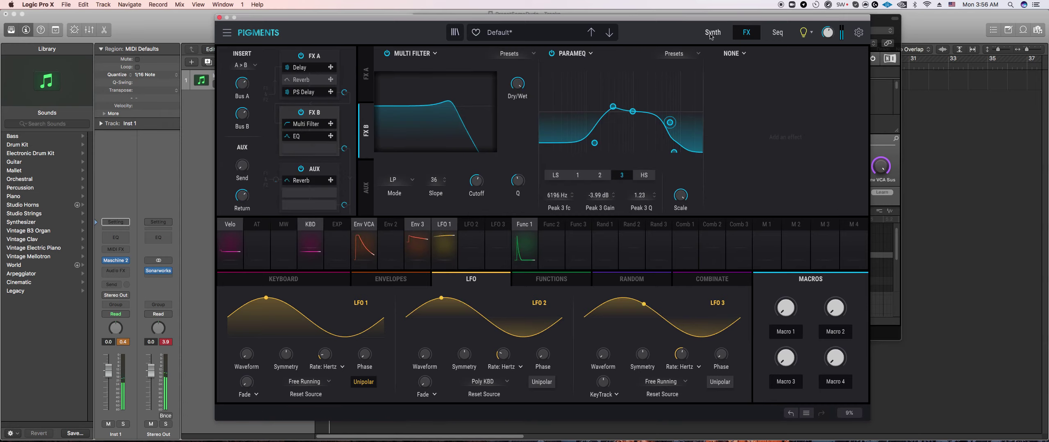
pyautogui.moveTo(330, 359)
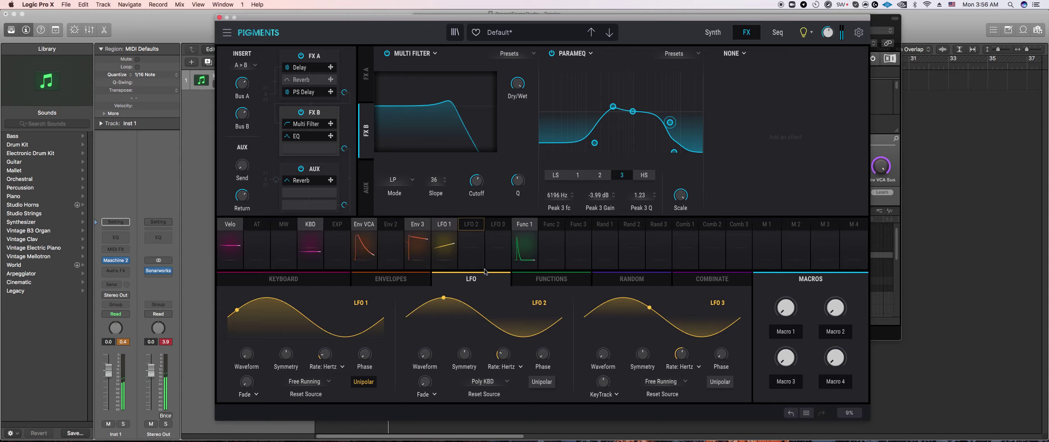
pyautogui.click(470, 227)
pyautogui.moveTo(321, 357); pyautogui.dragTo(320, 353)
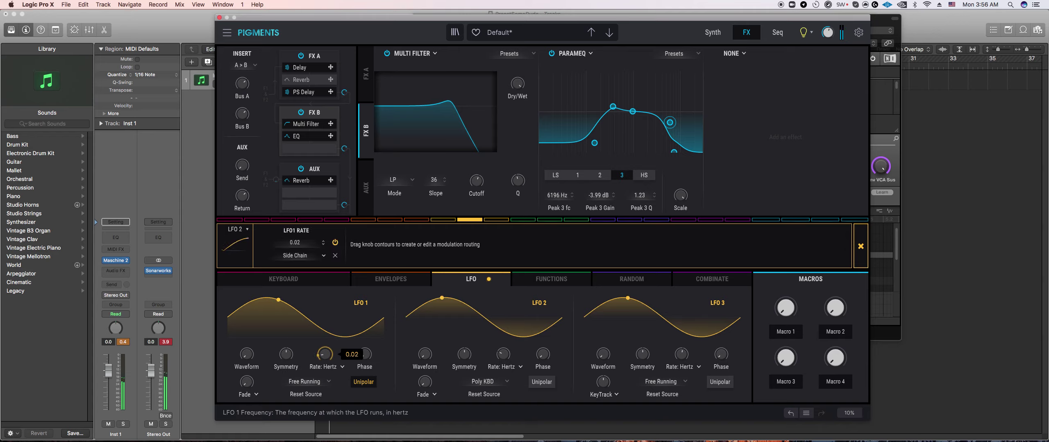
pyautogui.moveTo(503, 354); pyautogui.dragTo(503, 356)
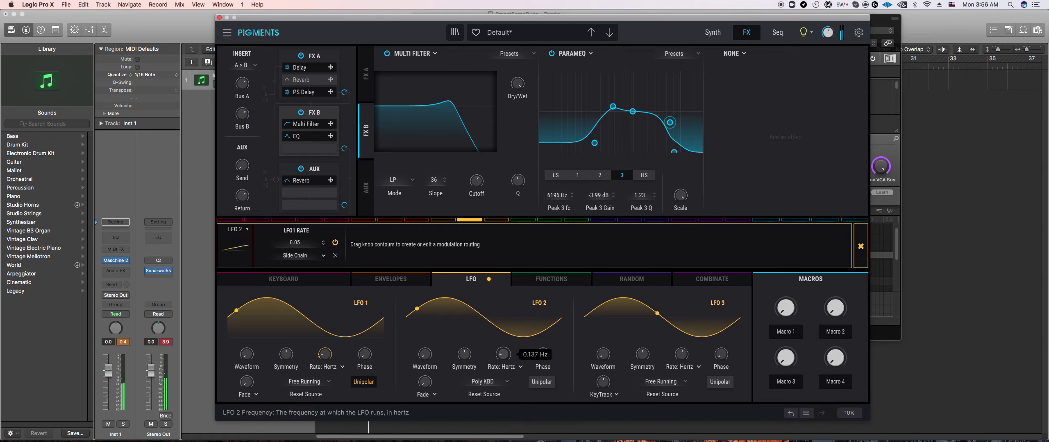
# Step: Close the modulation editing and set LFO 2's reset source to Free Running
pyautogui.click(493, 412)
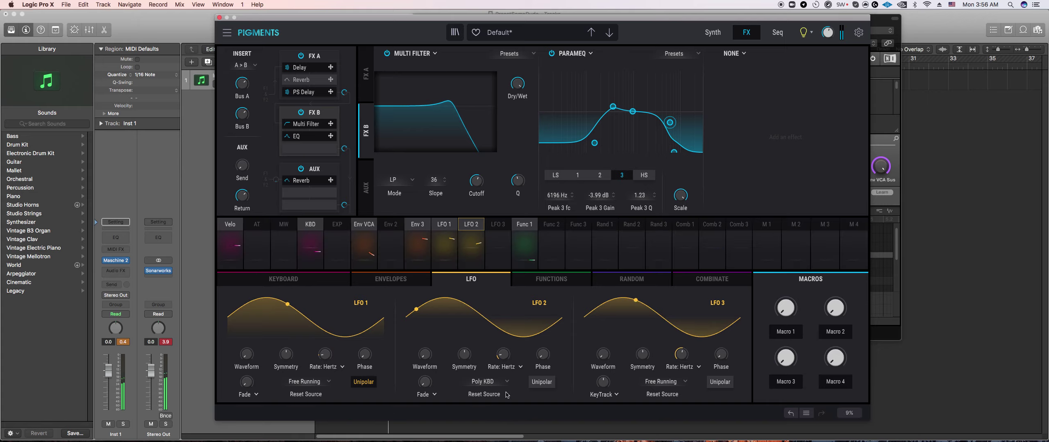
pyautogui.click(506, 381)
pyautogui.click(601, 309)
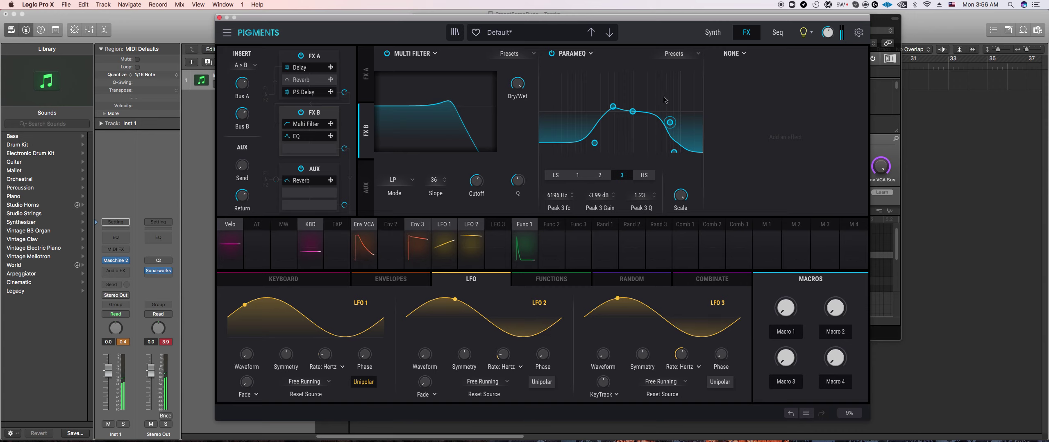
# Step: Switch to the Maschine 2 window and unmute the other Pigments sounds in Group A1
pyautogui.click(701, 36)
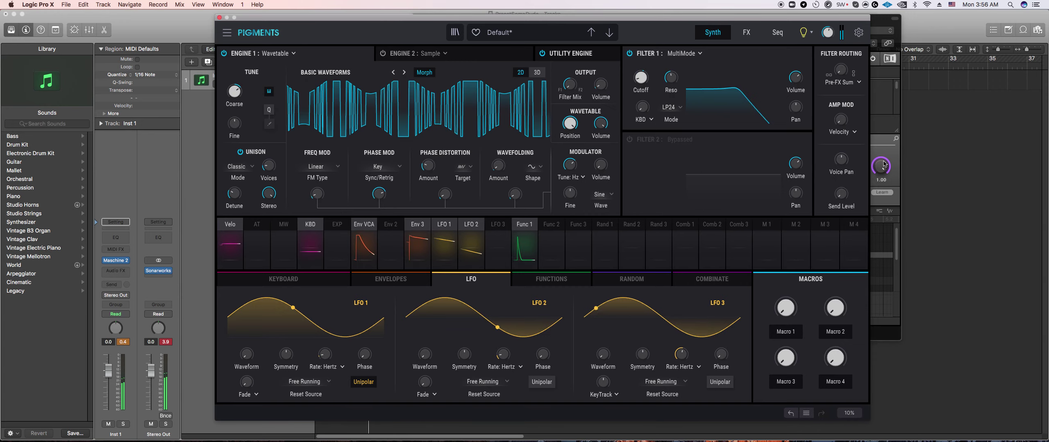
pyautogui.click(886, 145)
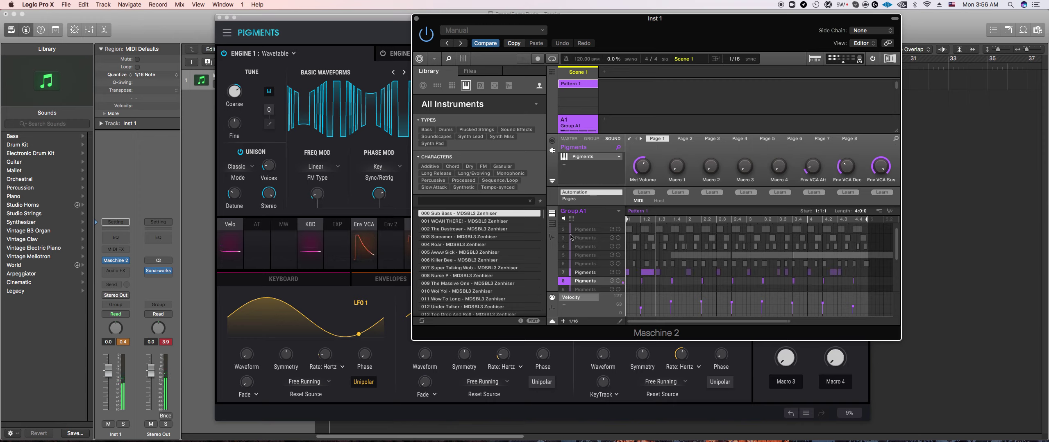
pyautogui.click(563, 264)
pyautogui.click(563, 255)
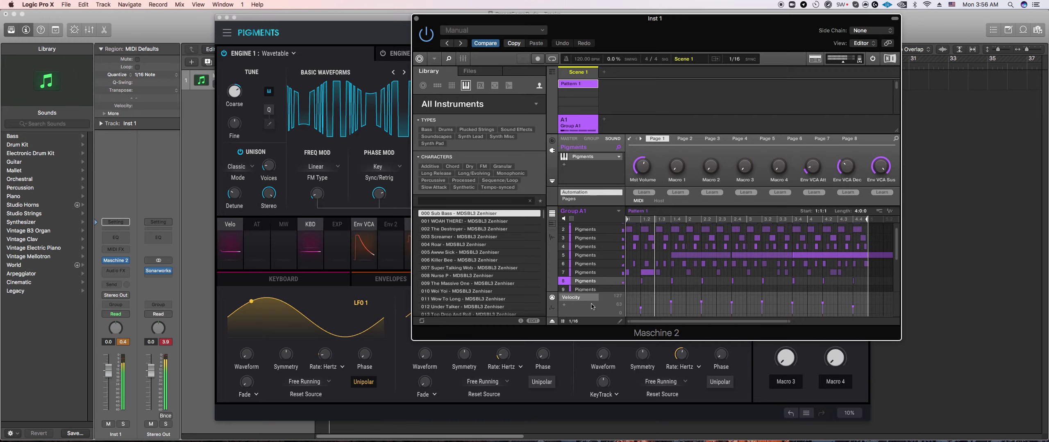
# Step: Return to the Pigments window, add a Stereo Pan effect to FX B's empty third slot and lower its rate
pyautogui.click(391, 390)
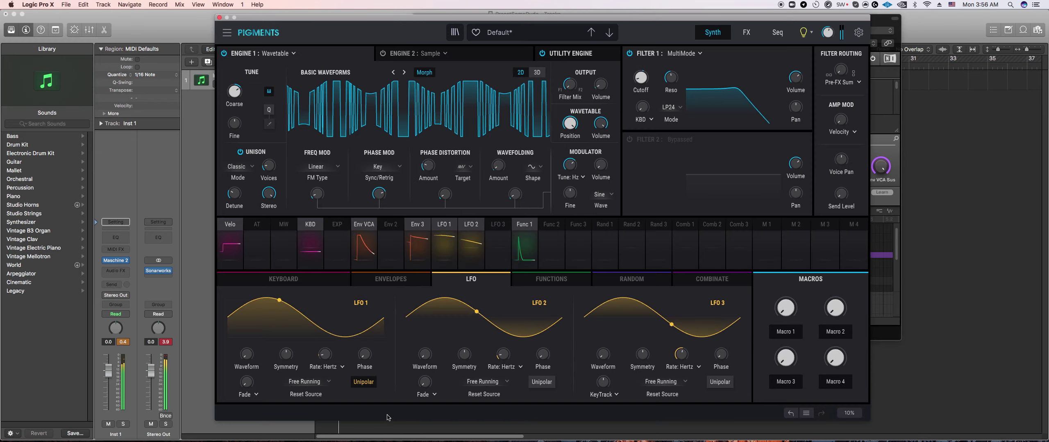
pyautogui.click(746, 33)
pyautogui.click(736, 54)
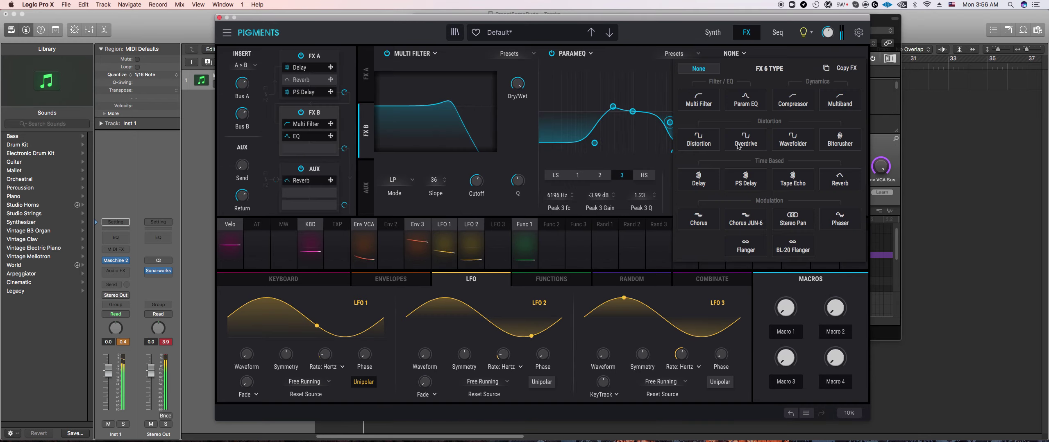
pyautogui.click(793, 219)
pyautogui.moveTo(782, 168); pyautogui.dragTo(785, 188)
pyautogui.moveTo(802, 159)
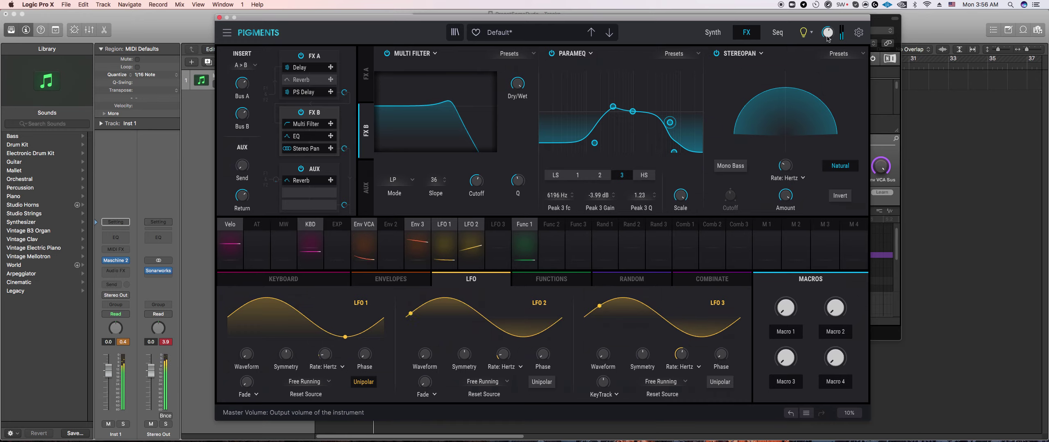
# Step: Set FX B's ParamEQ high shelf to about 9054 Hz and 3.24 dB and the Multi Filter's cutoff to about 3557 Hz
pyautogui.moveTo(828, 33)
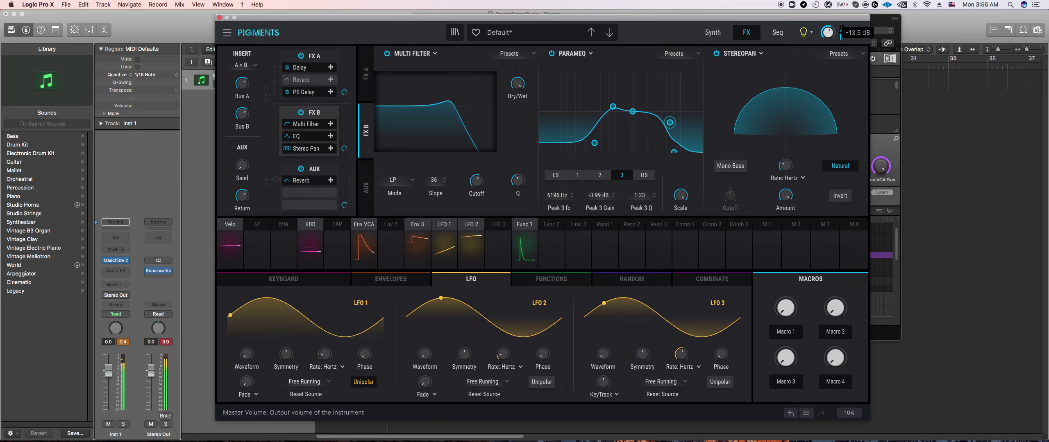
pyautogui.moveTo(670, 150); pyautogui.dragTo(678, 102)
pyautogui.moveTo(476, 180); pyautogui.dragTo(476, 173)
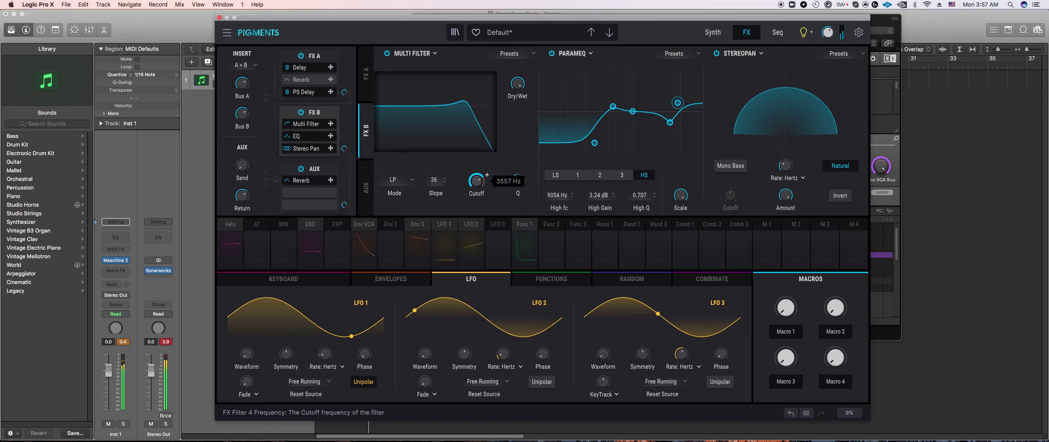
# Step: Set LFO 3's rate to about 0.074 Hz and modulate Filter 1's cutoff with LFO 3 by 0.15
pyautogui.click(706, 37)
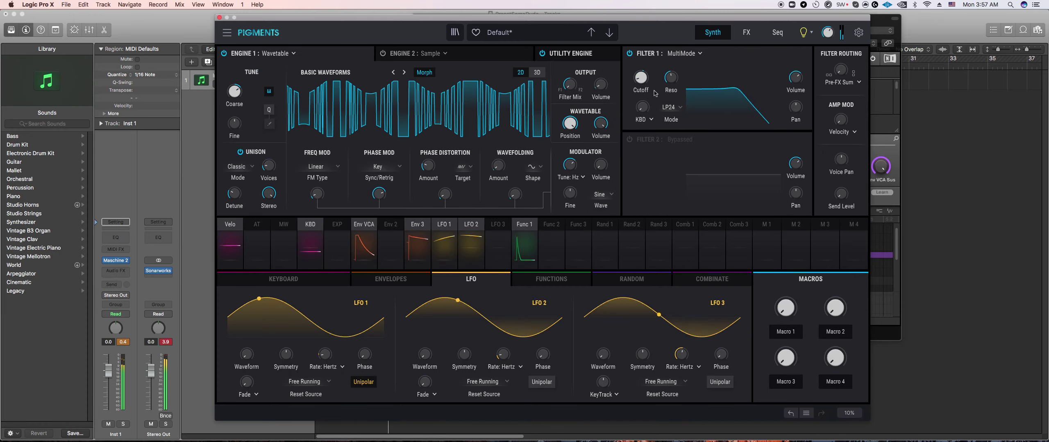
pyautogui.moveTo(651, 71)
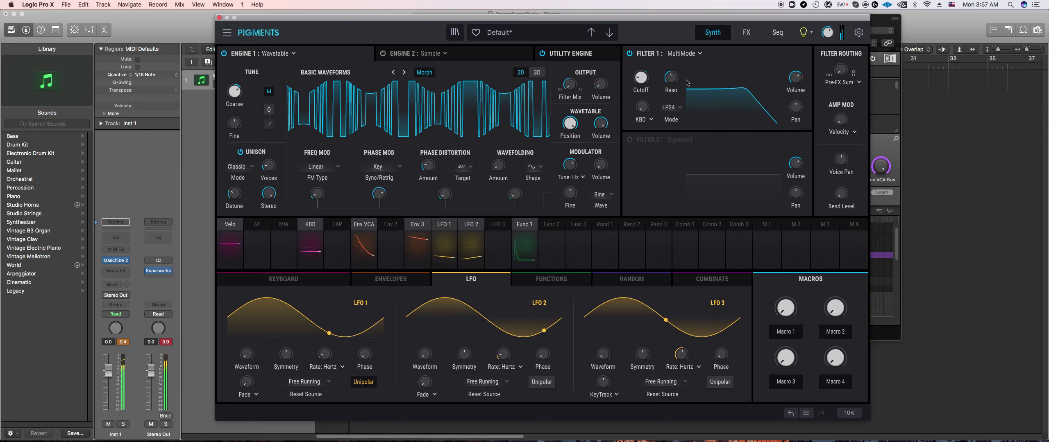
pyautogui.click(500, 229)
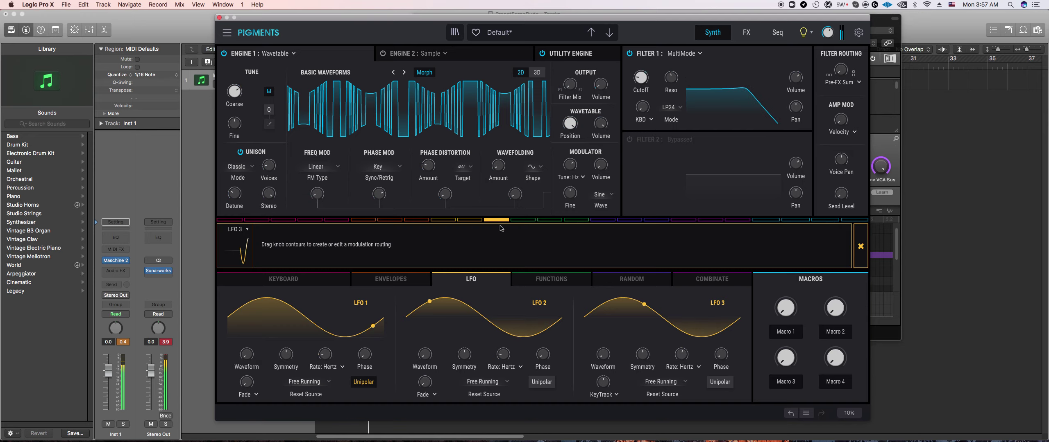
pyautogui.click(661, 382)
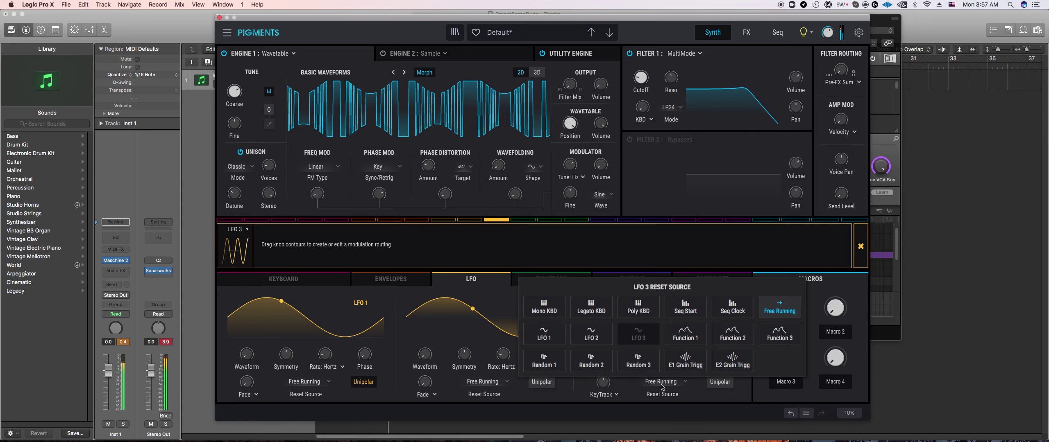
pyautogui.click(662, 383)
pyautogui.moveTo(681, 355); pyautogui.dragTo(681, 368)
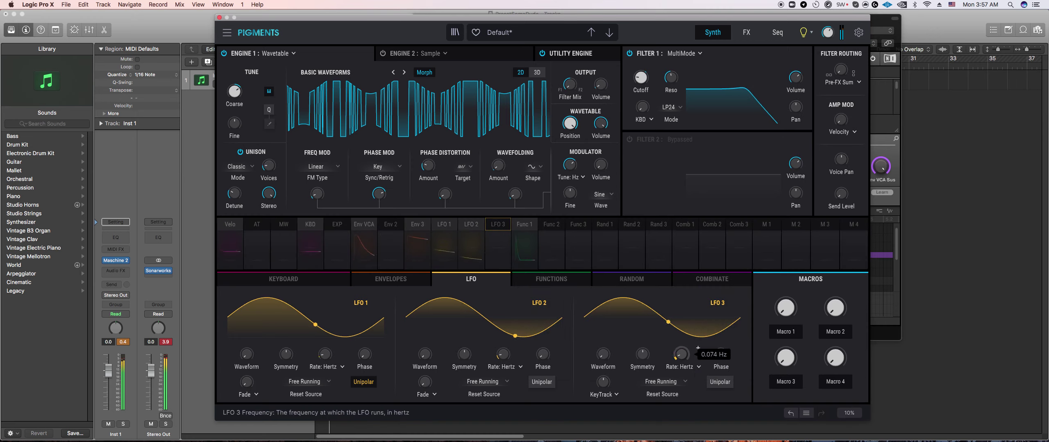
pyautogui.click(499, 227)
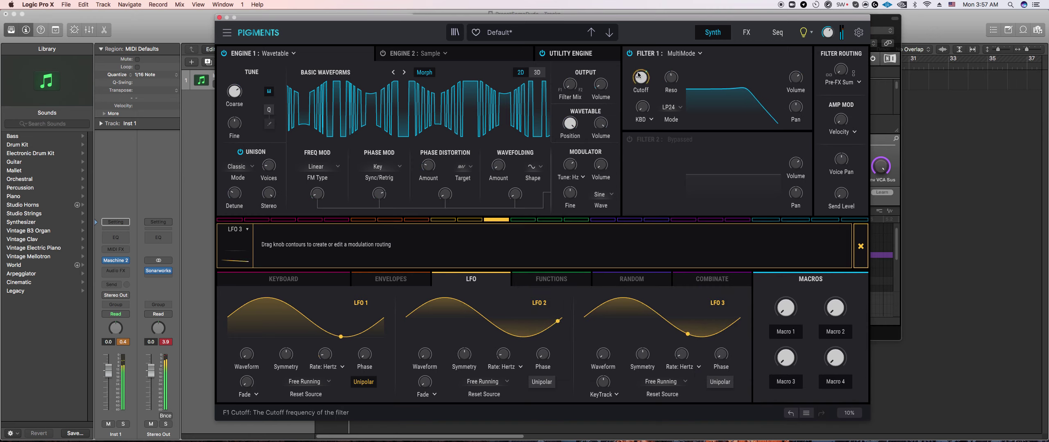
pyautogui.moveTo(640, 77); pyautogui.dragTo(640, 73)
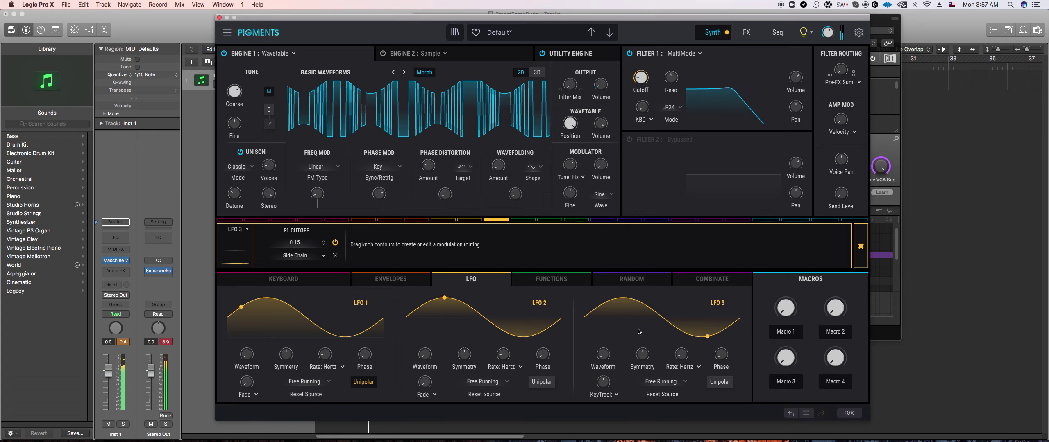
# Step: Set the feedback of FX A's Delay to about 0.136
pyautogui.click(746, 32)
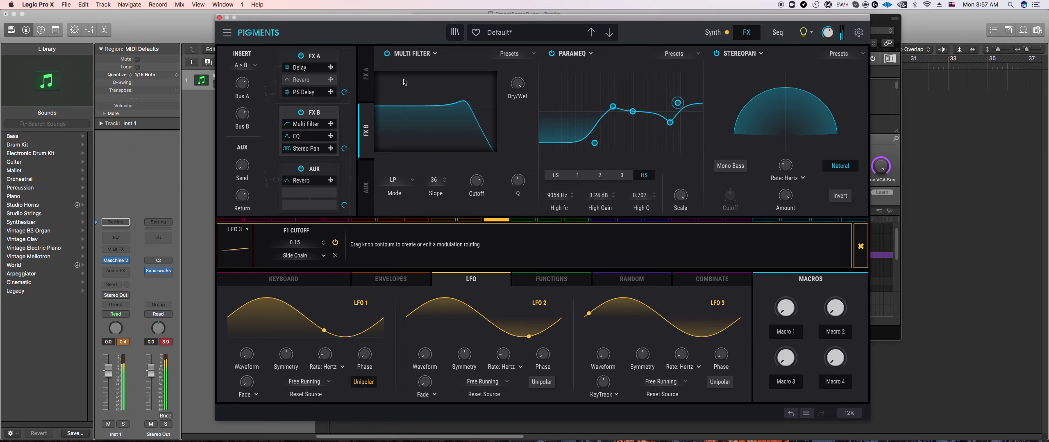
pyautogui.click(366, 86)
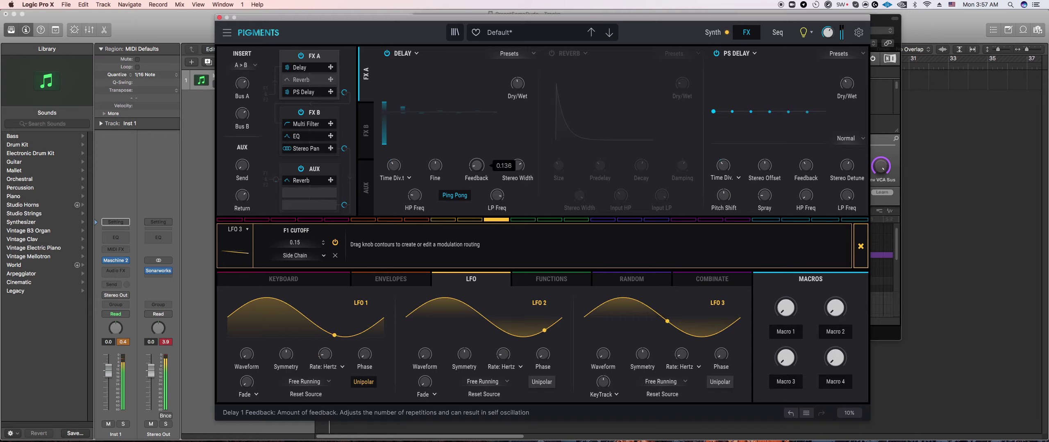
# Step: Raise LFO 3's modulation of Filter 1's cutoff to 0.19 and set the filter's mode to LP36
pyautogui.click(713, 36)
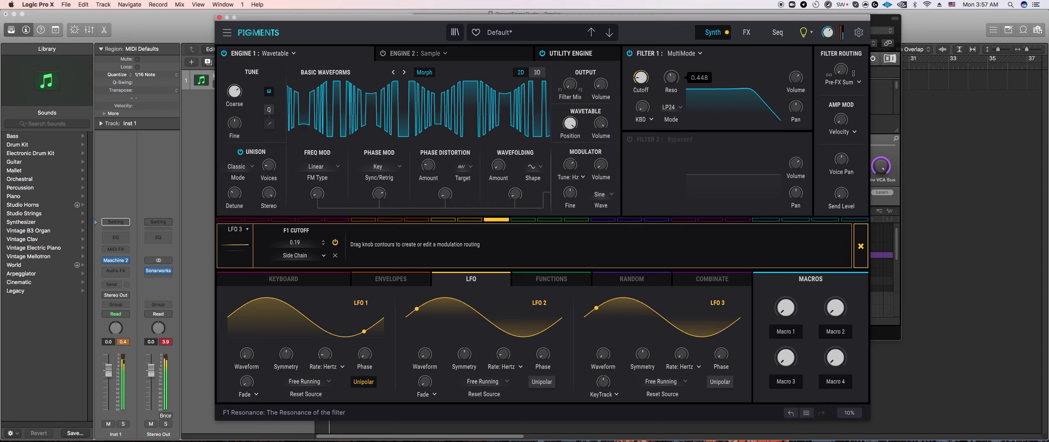
pyautogui.click(670, 107)
pyautogui.click(657, 155)
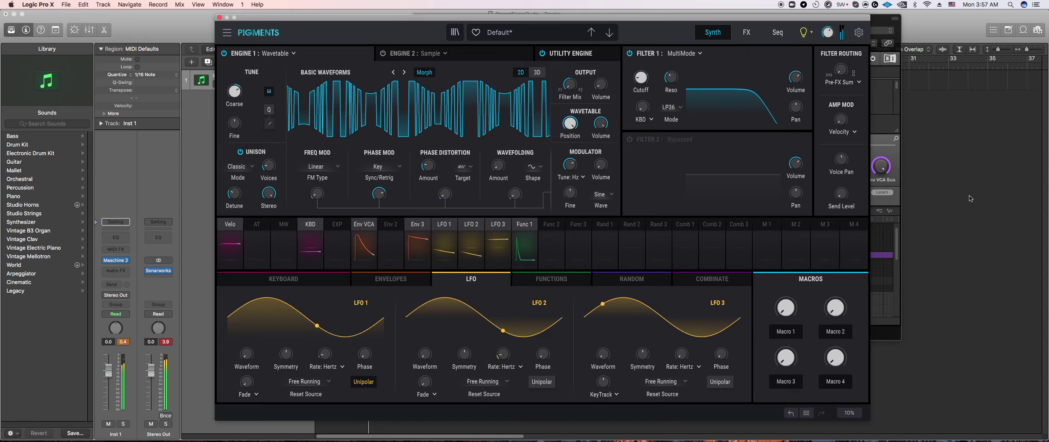
# Step: Lower the patch's master volume to about -19.4 dB
pyautogui.moveTo(841, 33)
pyautogui.scroll(-2, 841, 33)
pyautogui.moveTo(827, 33); pyautogui.dragTo(827, 35)
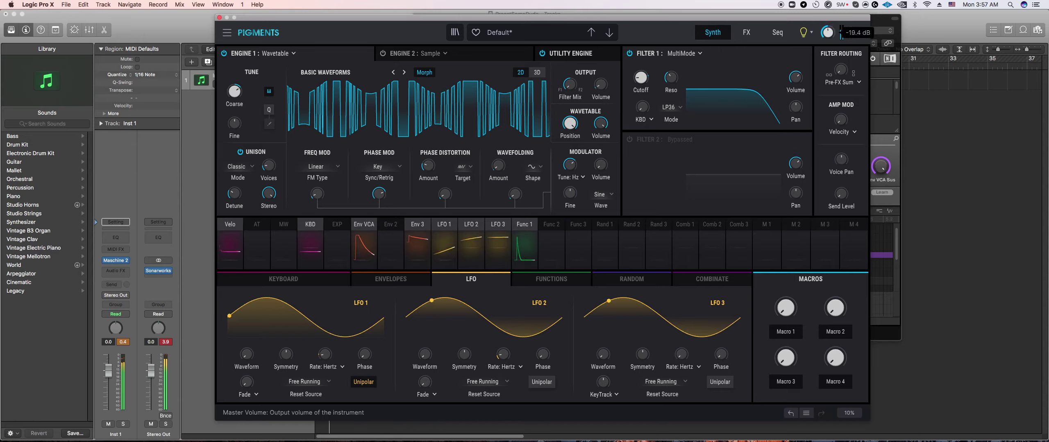
# Step: Open the Pigments instance of sound 9 in Maschine's Group A1 and show its envelopes
pyautogui.click(884, 264)
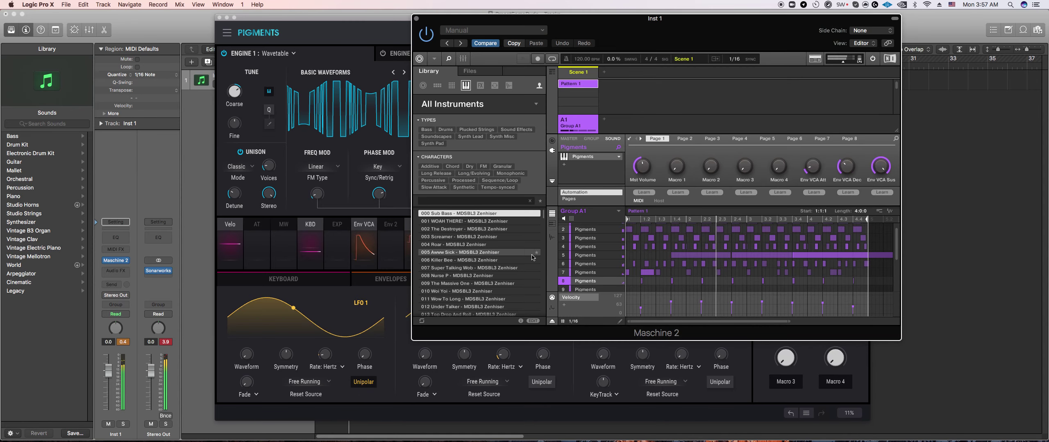
pyautogui.click(588, 284)
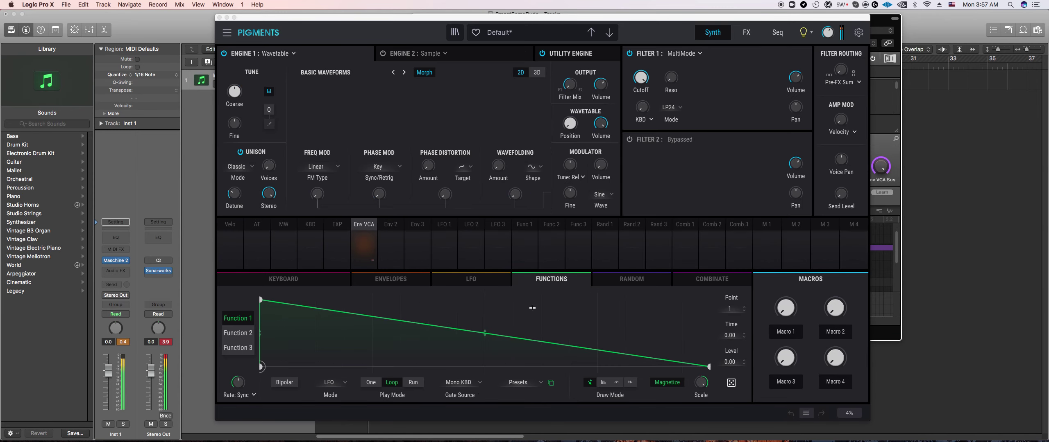
pyautogui.click(887, 172)
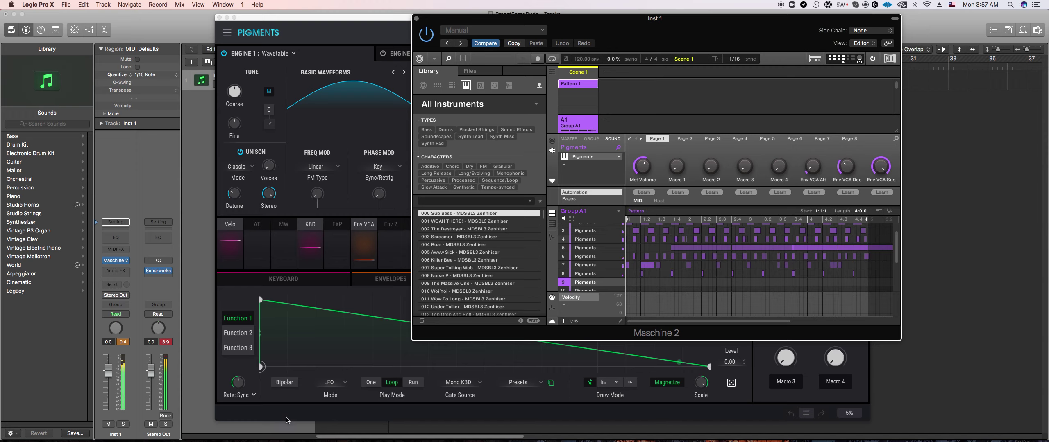
pyautogui.click(297, 401)
pyautogui.click(394, 279)
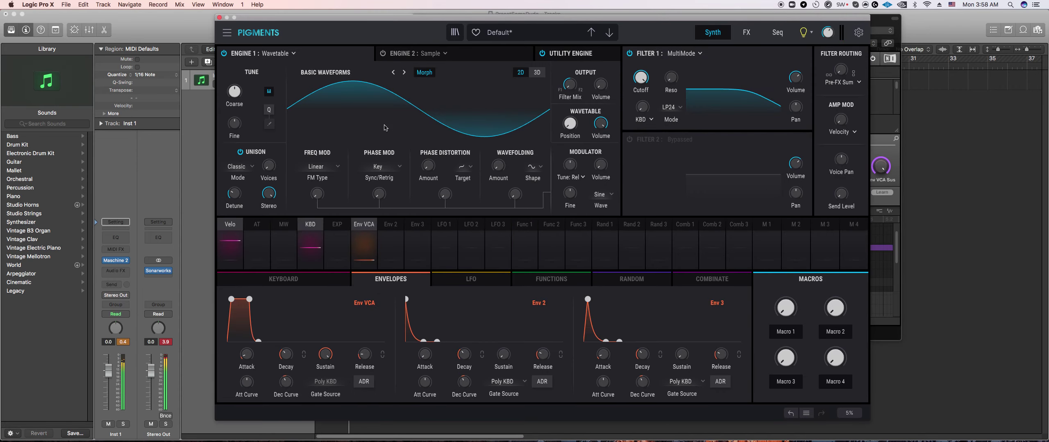
# Step: Load the Basser wavetable from Pigments 3 into Engine 1, set its position to about 0.132 and raise the wavefolding amount
pyautogui.click(325, 72)
pyautogui.click(321, 120)
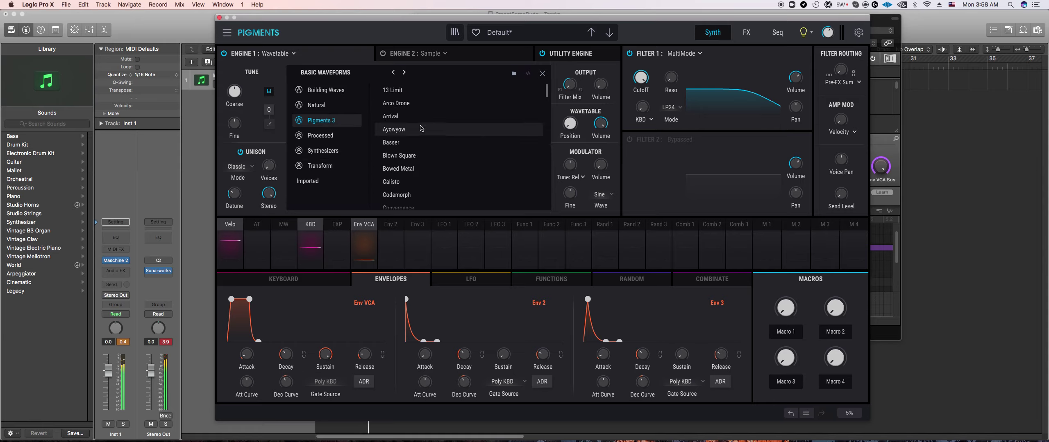
pyautogui.click(426, 143)
pyautogui.click(541, 73)
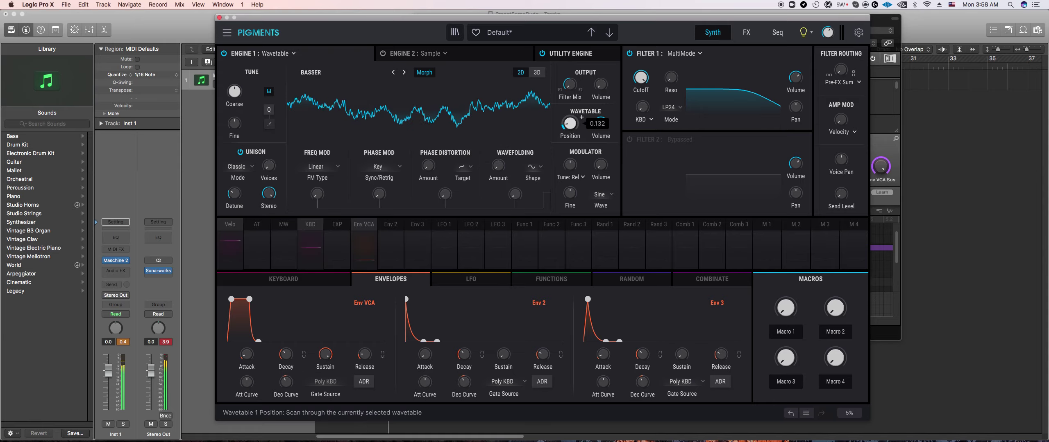
pyautogui.moveTo(512, 160); pyautogui.dragTo(511, 147)
# Step: Modulate Engine 1's output volume with Env 2 by 1.00 and raise the number of unison voices slightly
pyautogui.click(388, 240)
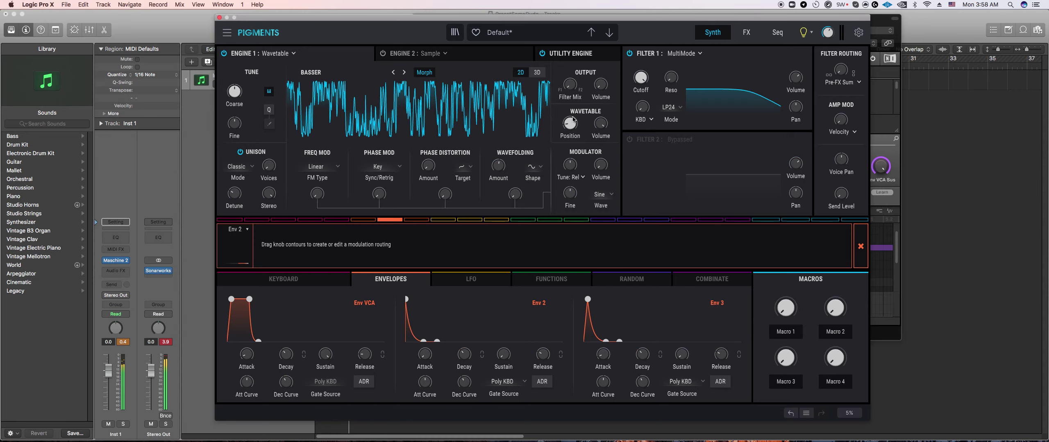
pyautogui.moveTo(601, 81); pyautogui.dragTo(600, 61)
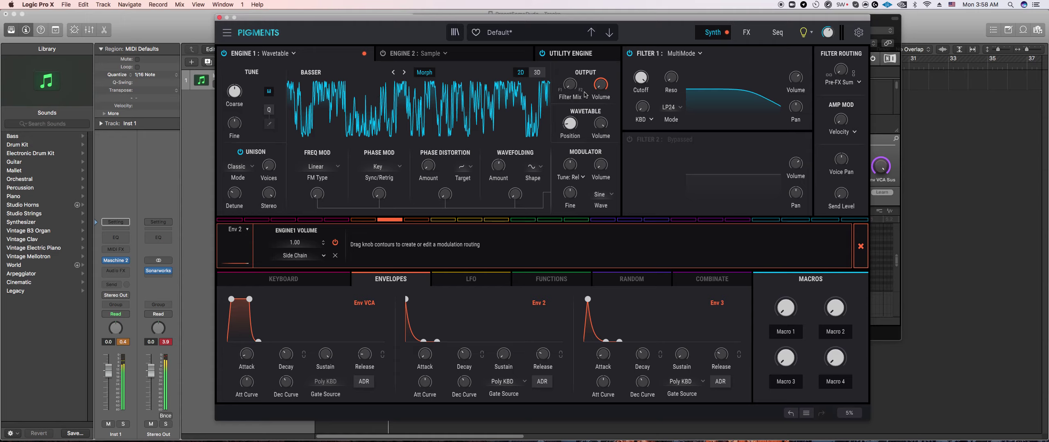
pyautogui.moveTo(269, 166); pyautogui.dragTo(268, 164)
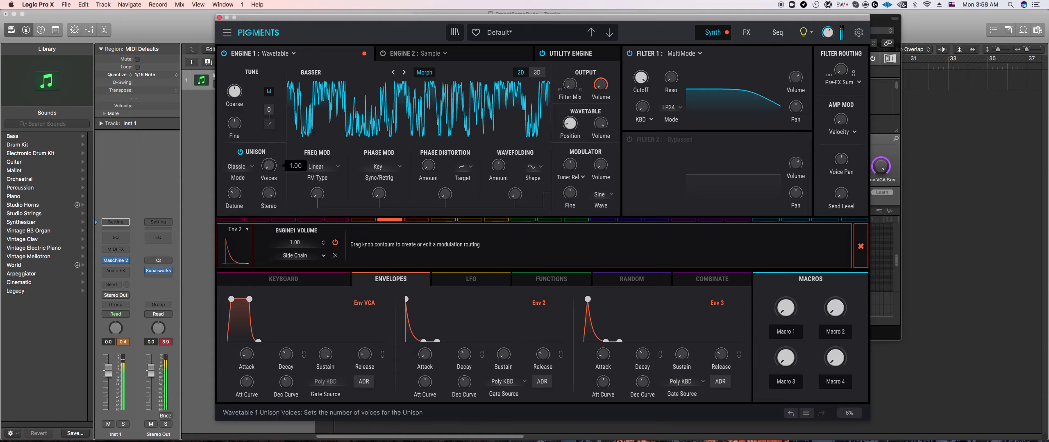
# Step: Change Engine 1's phase distortion target and set the distortion amount to about 0.072
pyautogui.click(465, 167)
pyautogui.click(501, 225)
pyautogui.moveTo(428, 166); pyautogui.dragTo(428, 165)
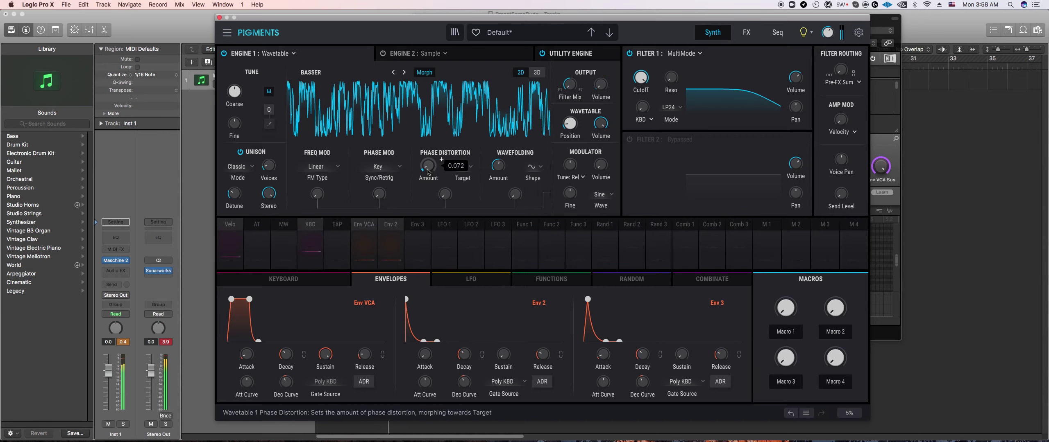
# Step: Lower Engine 1's coarse tuning and lengthen Env VCA's release
pyautogui.moveTo(234, 92); pyautogui.dragTo(234, 96)
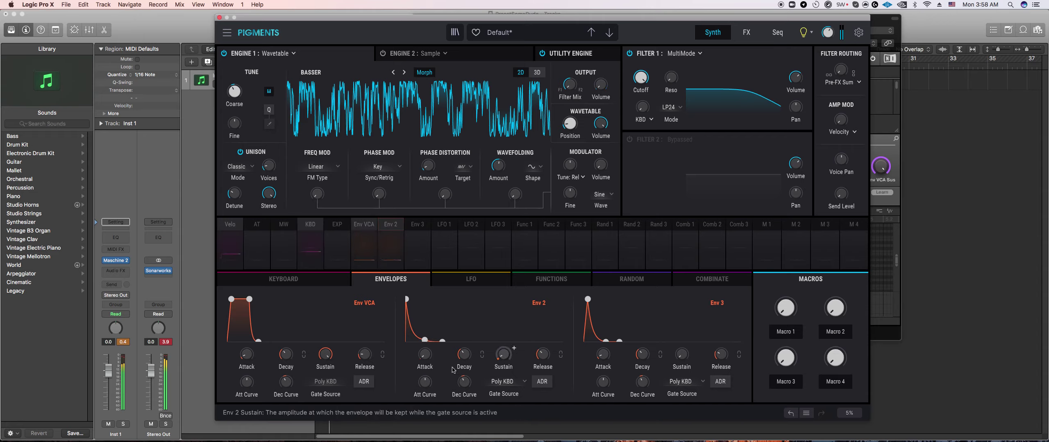
pyautogui.moveTo(367, 356); pyautogui.dragTo(368, 351)
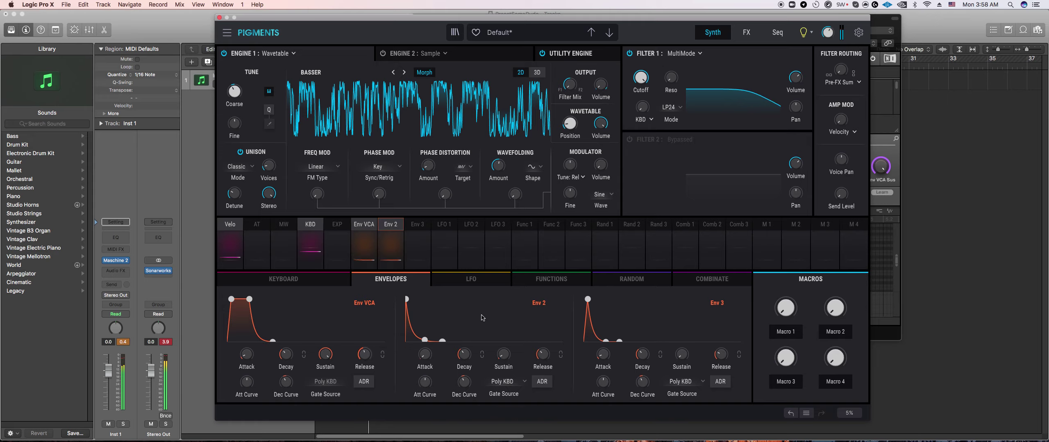
# Step: Change Engine 2 to the Wavetable type and set its modulator to a Square wave tuned in Hz
pyautogui.click(471, 57)
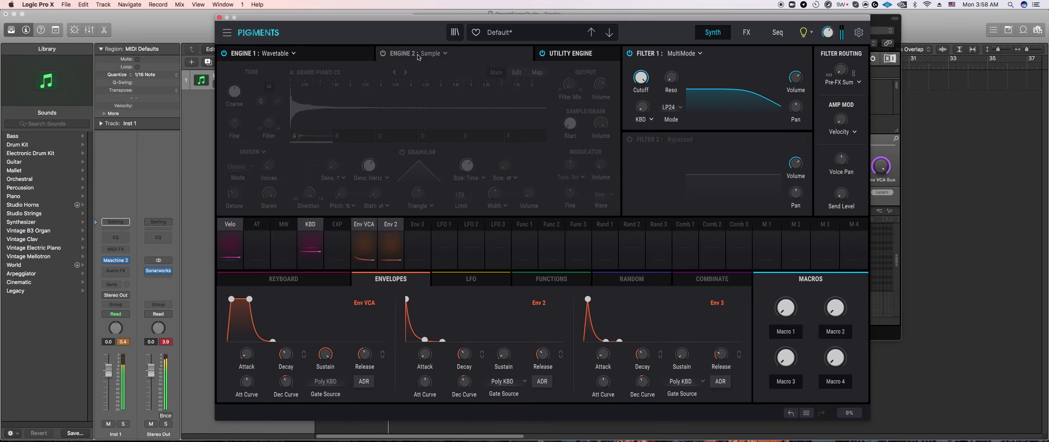
pyautogui.click(423, 58)
pyautogui.click(421, 90)
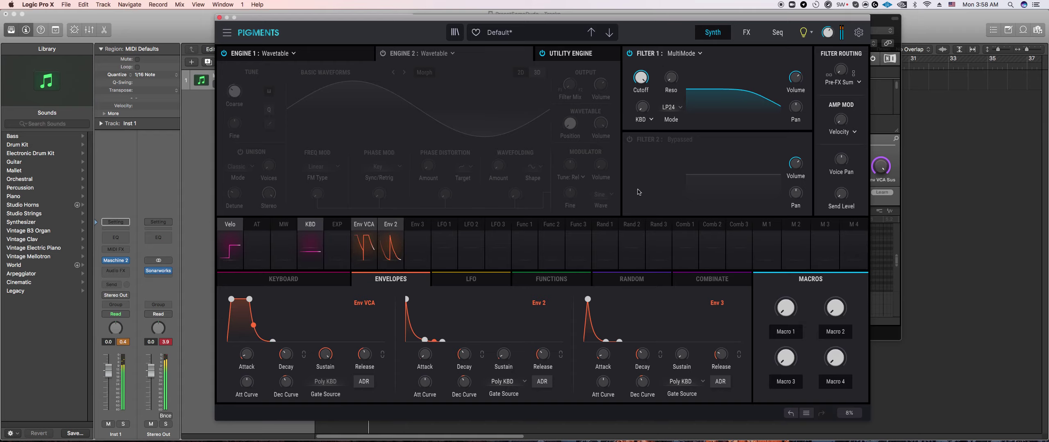
pyautogui.click(602, 196)
pyautogui.click(693, 230)
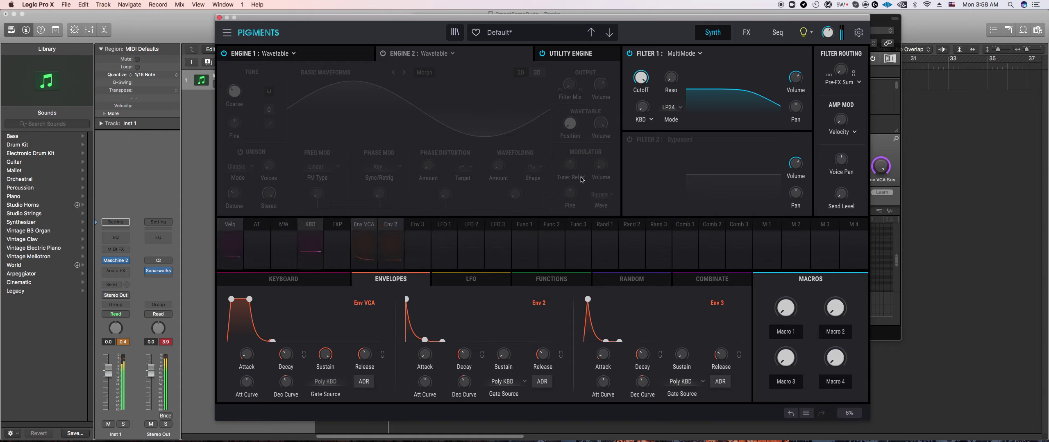
pyautogui.click(582, 177)
pyautogui.click(607, 208)
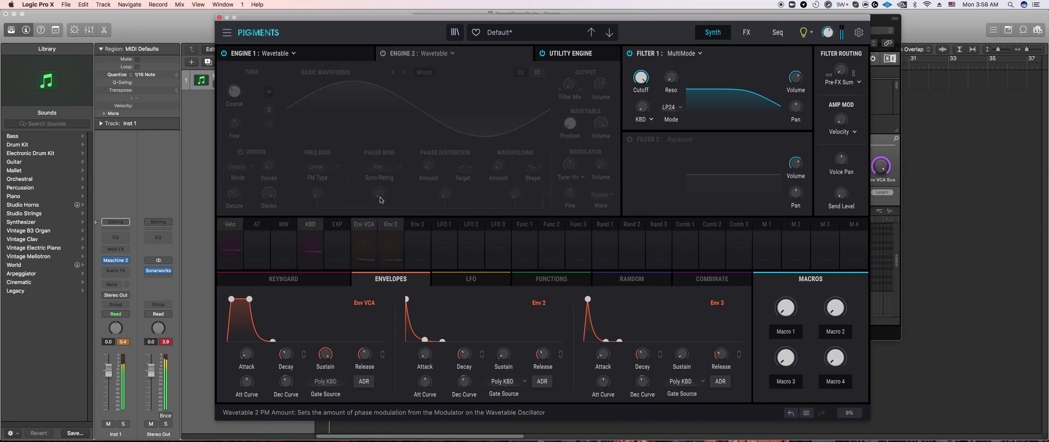
# Step: Turn on Engine 2 and load the Bassick wavetable from the Processed category
pyautogui.click(382, 53)
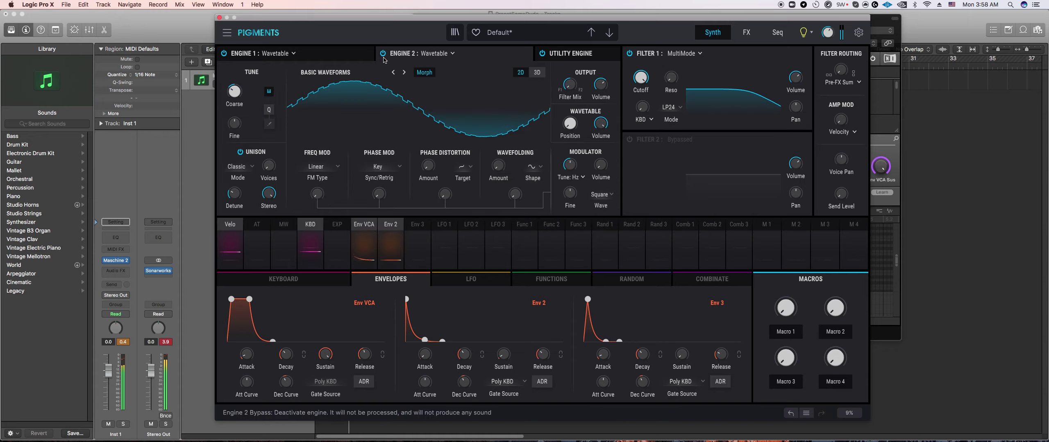
pyautogui.click(375, 76)
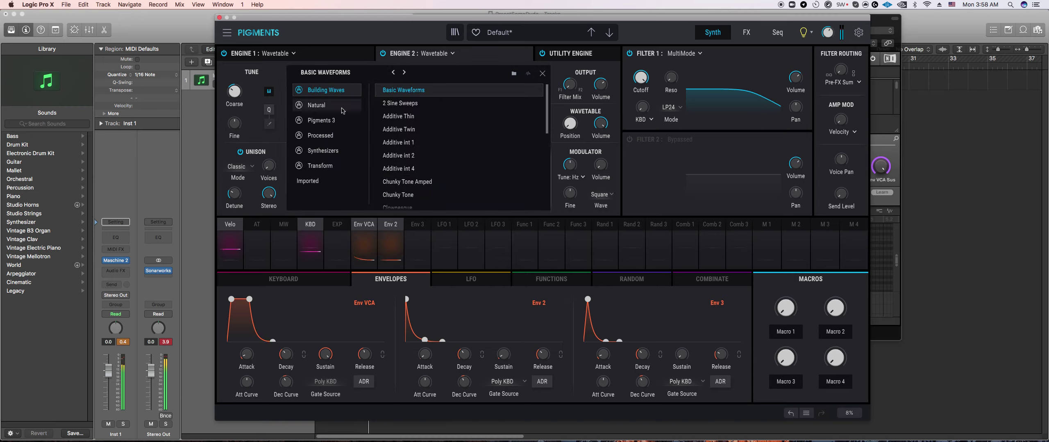
pyautogui.click(342, 139)
pyautogui.click(393, 116)
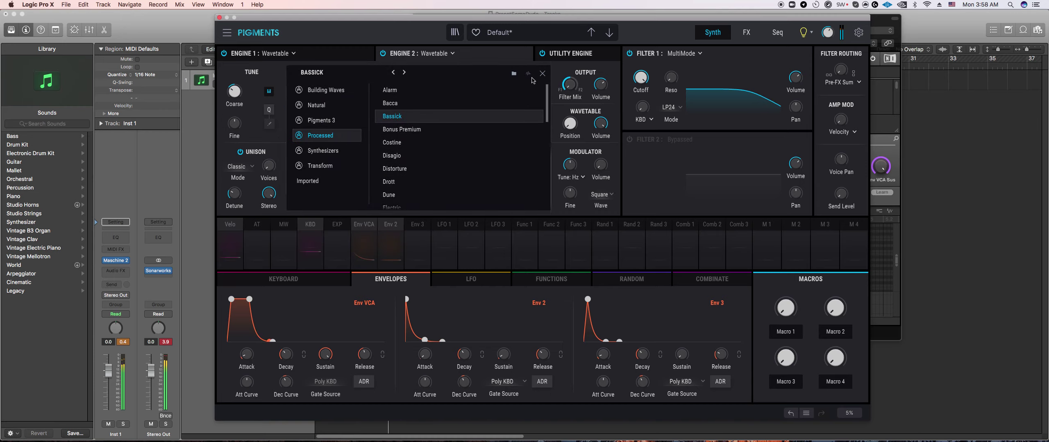
pyautogui.click(543, 73)
# Step: Raise Engine 2's wavetable position, wavefolding and phase modulation slightly, and set its modulator tuning to about 5239 Hz
pyautogui.moveTo(581, 123); pyautogui.dragTo(582, 118)
pyautogui.moveTo(511, 162); pyautogui.dragTo(511, 159)
pyautogui.moveTo(581, 162); pyautogui.dragTo(582, 151)
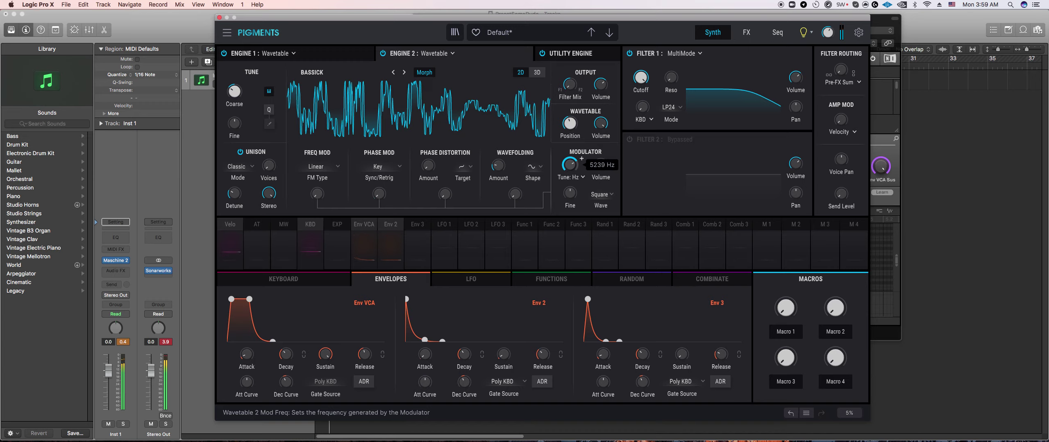
pyautogui.moveTo(384, 190); pyautogui.dragTo(384, 186)
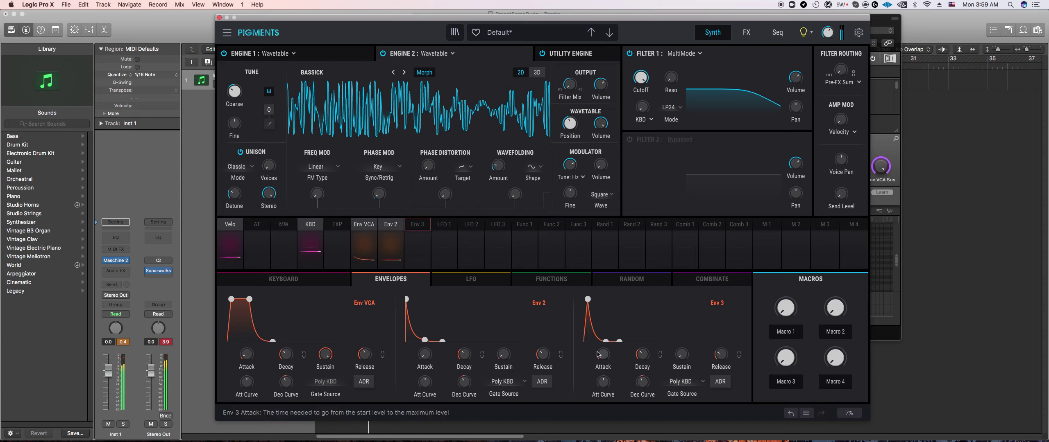
# Step: Modulate Engine 2's output volume with Env 3 by 1.00, and give Env 3 a minimal attack and a decay of about 910 ms
pyautogui.moveTo(602, 354); pyautogui.dragTo(602, 357)
pyautogui.click(417, 231)
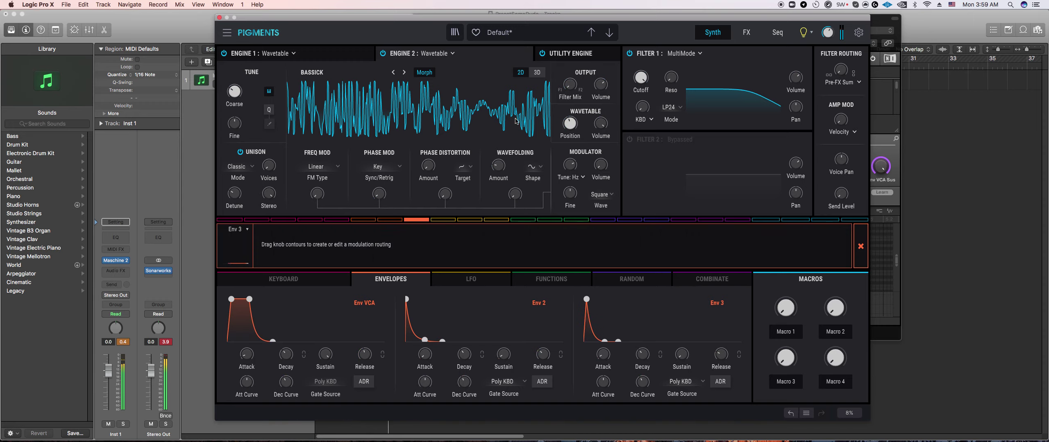
pyautogui.moveTo(598, 90); pyautogui.dragTo(598, 88)
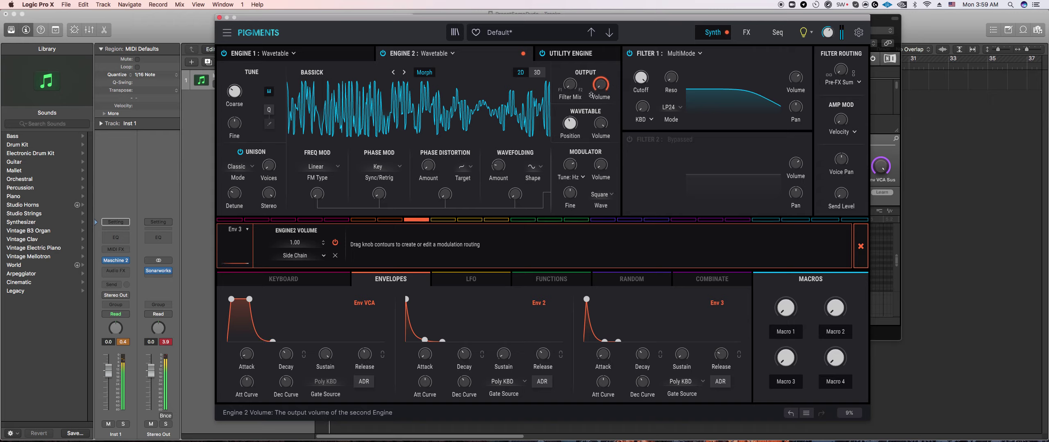
pyautogui.moveTo(643, 354); pyautogui.dragTo(642, 352)
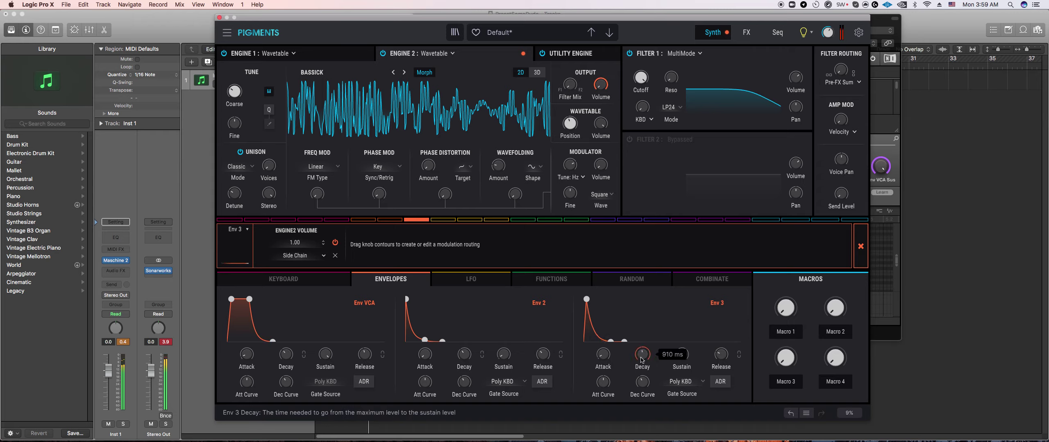
pyautogui.moveTo(603, 355); pyautogui.dragTo(602, 361)
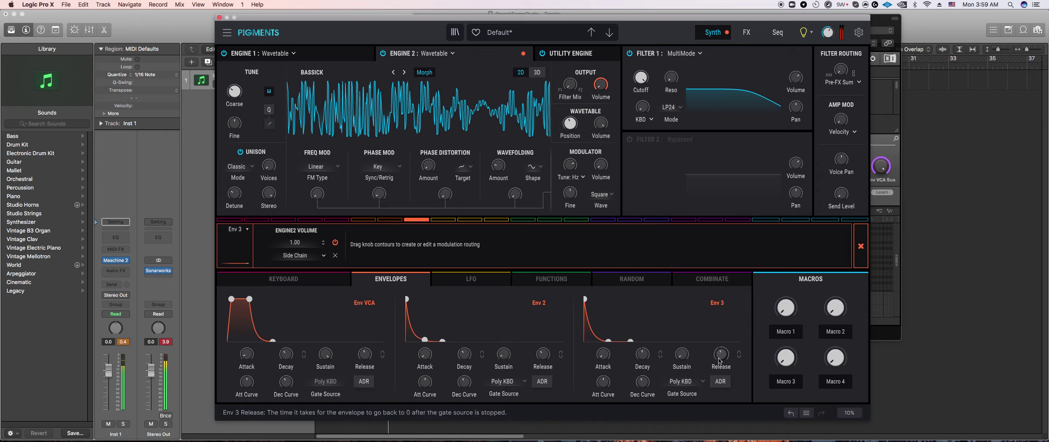
pyautogui.moveTo(678, 361); pyautogui.dragTo(715, 356)
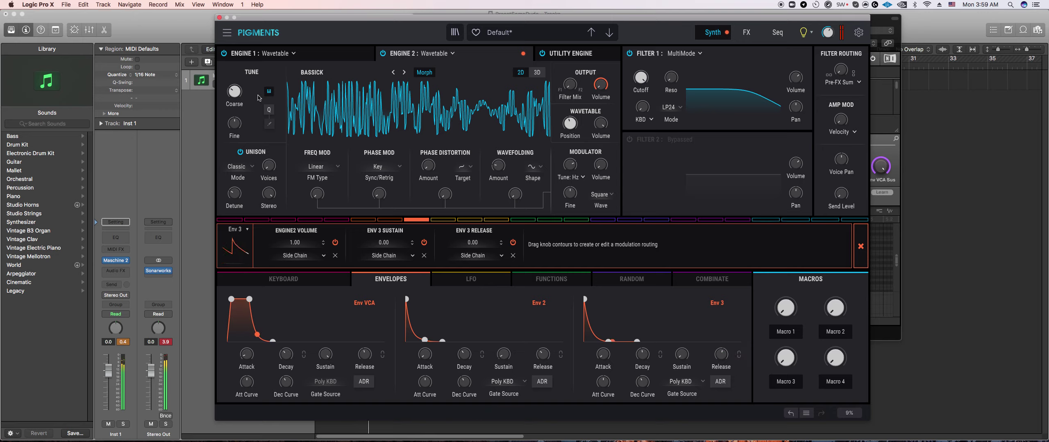
# Step: Set Engine 2's phase modulation amount to about 0.148 and raise its unison voices slightly
pyautogui.moveTo(379, 193); pyautogui.dragTo(379, 191)
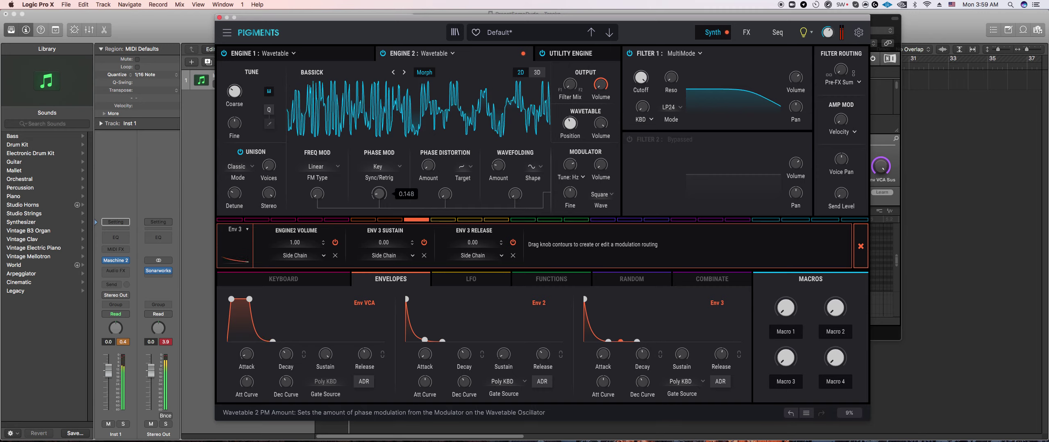
pyautogui.moveTo(269, 166); pyautogui.dragTo(269, 163)
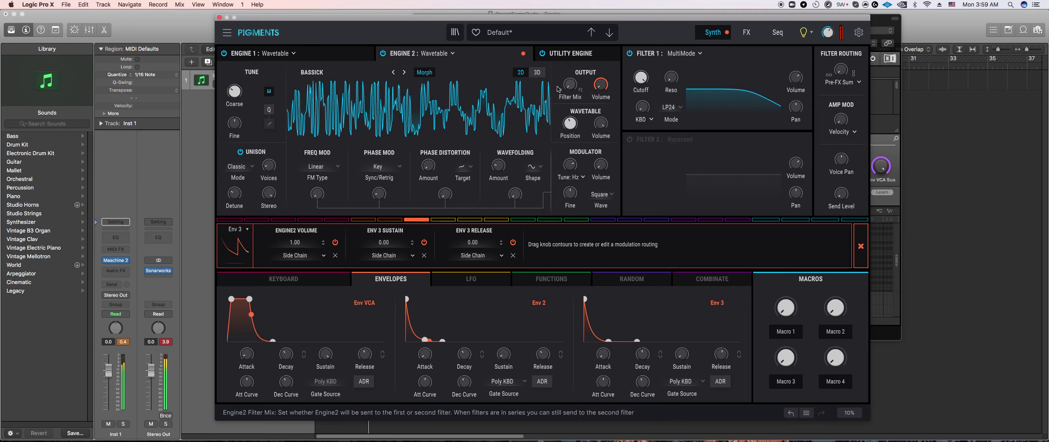
# Step: Set Filter 1's cutoff to about 2186 Hz, and turn on Filter 2 with a cutoff of about 3747 Hz and slightly more resonance
pyautogui.moveTo(640, 78)
pyautogui.mouseDown()
pyautogui.moveTo(641, 95)
pyautogui.moveTo(670, 61)
pyautogui.moveTo(641, 72)
pyautogui.moveTo(672, 72)
pyautogui.moveTo(642, 78)
pyautogui.mouseUp()
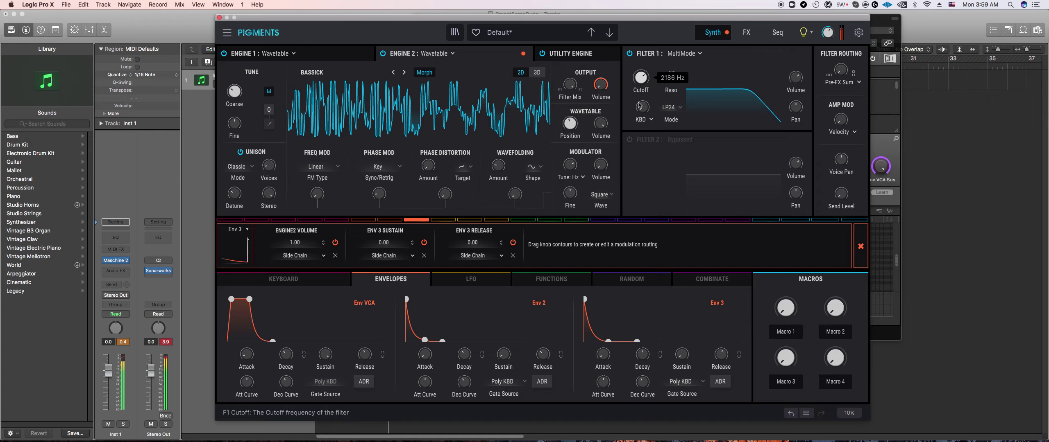
pyautogui.click(629, 139)
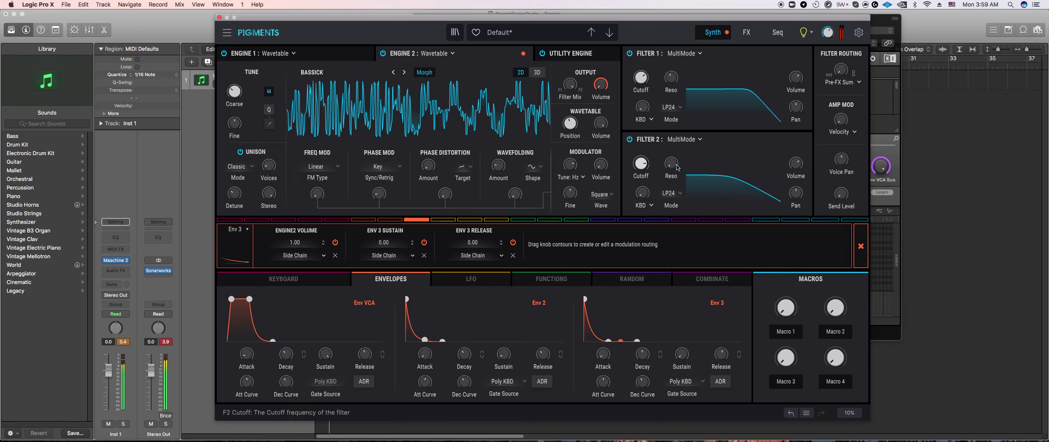
pyautogui.moveTo(671, 165); pyautogui.dragTo(641, 165)
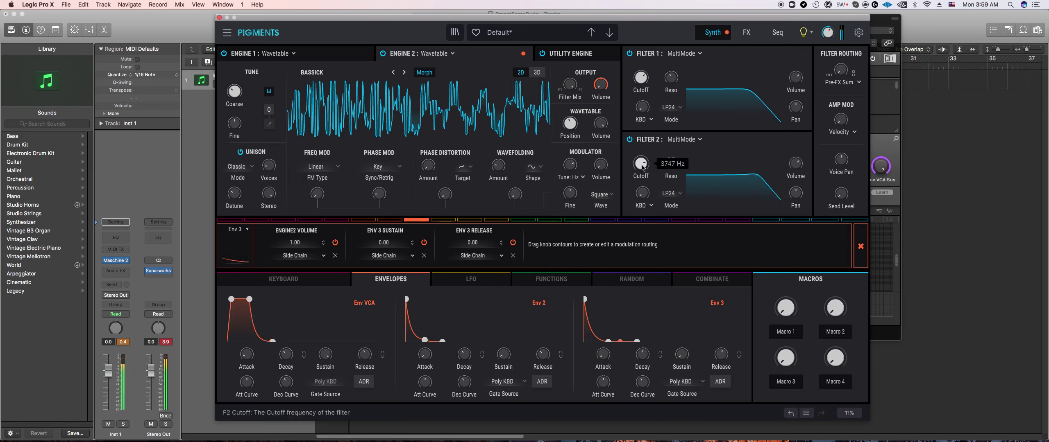
pyautogui.click(684, 139)
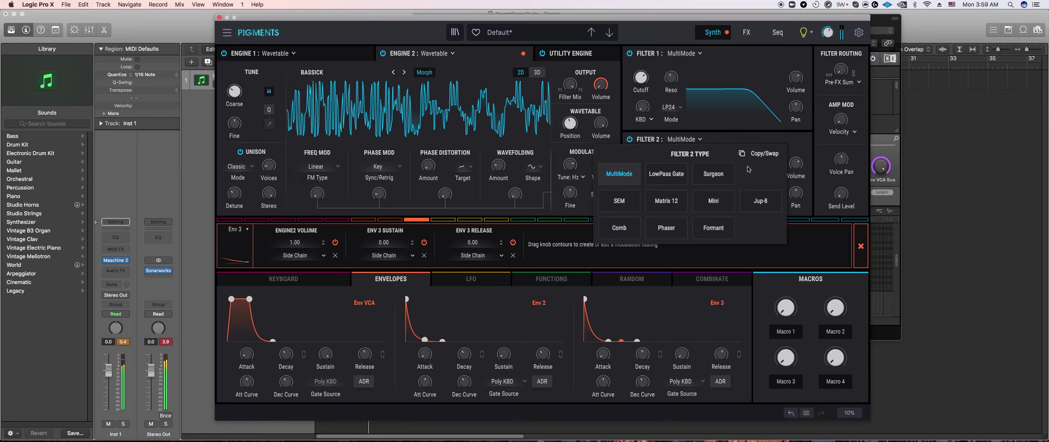
pyautogui.click(804, 99)
# Step: Change the filter routing to FX Split and set Filter 2's mode to LP36
pyautogui.click(843, 86)
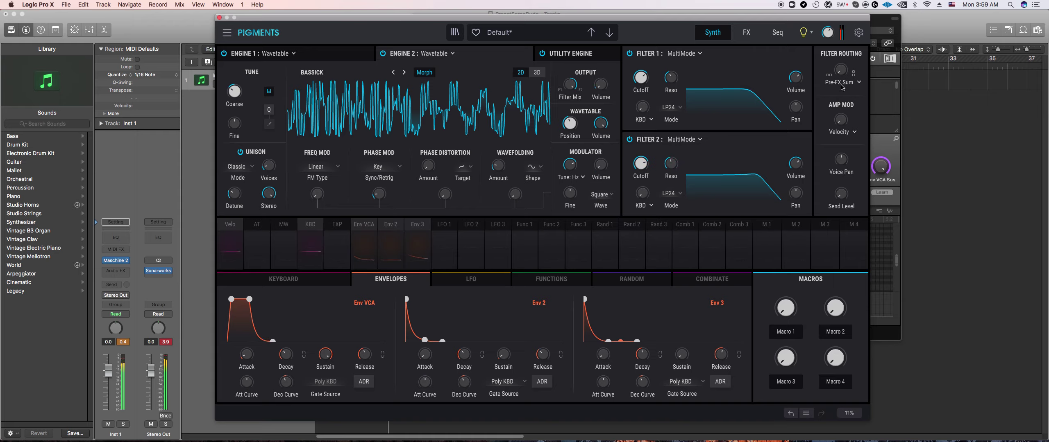
pyautogui.click(842, 84)
pyautogui.click(837, 116)
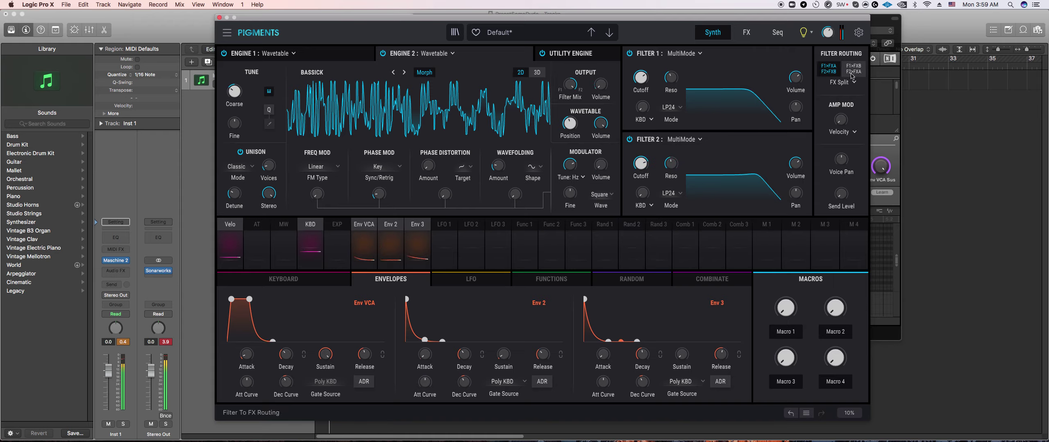
pyautogui.moveTo(650, 158)
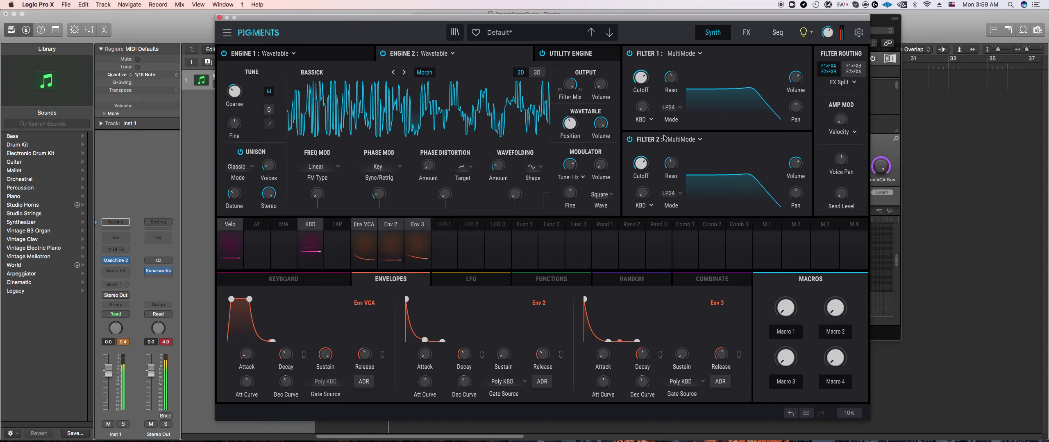
pyautogui.click(671, 196)
pyautogui.click(732, 232)
# Step: Add a zero-level point at time 0.250 to Function 1 and modulate the Utility Engine's Noise 1 volume with it by 1.00
pyautogui.click(584, 57)
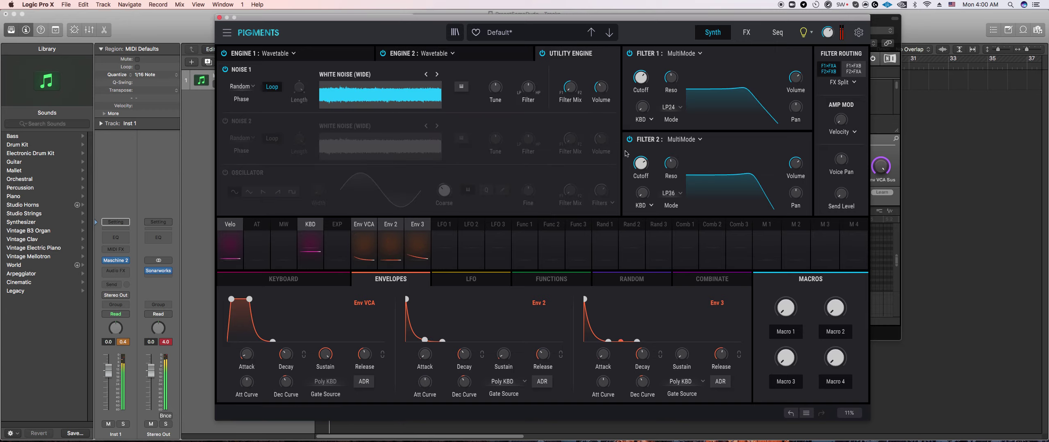
pyautogui.click(539, 282)
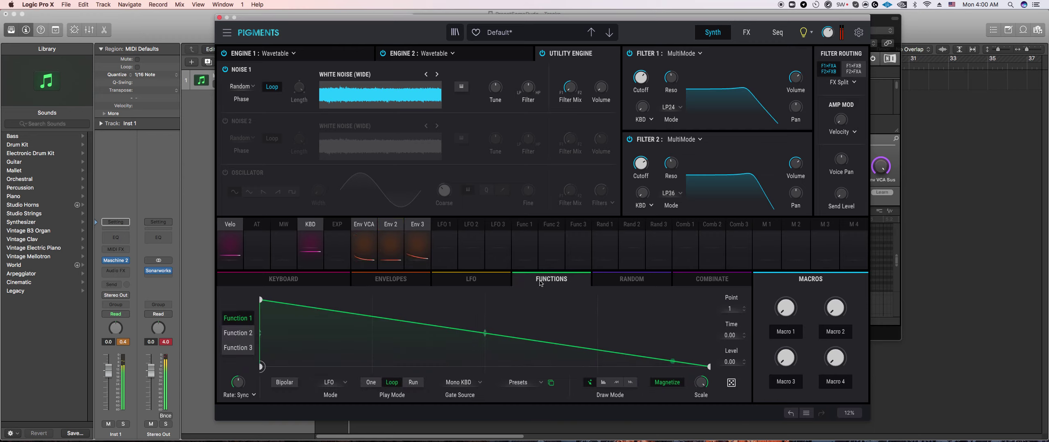
pyautogui.moveTo(407, 327); pyautogui.dragTo(372, 367)
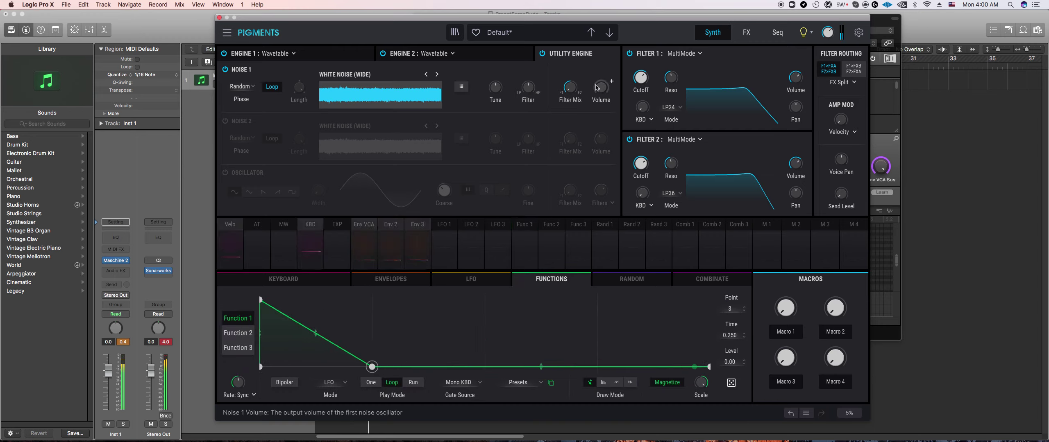
pyautogui.click(535, 243)
pyautogui.moveTo(601, 81); pyautogui.dragTo(601, 49)
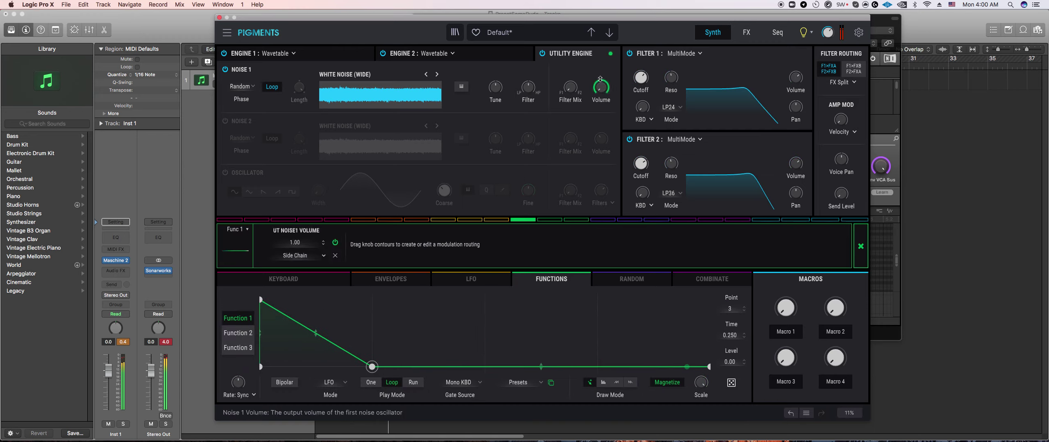
# Step: Raise Noise 1's tune and filter, and reshape Function 1 with a peak at time 0.021 and a longer, curved decay
pyautogui.moveTo(495, 89); pyautogui.dragTo(528, 69)
pyautogui.moveTo(641, 78); pyautogui.dragTo(641, 78)
pyautogui.moveTo(372, 367); pyautogui.dragTo(468, 379)
pyautogui.moveTo(363, 333); pyautogui.dragTo(379, 351)
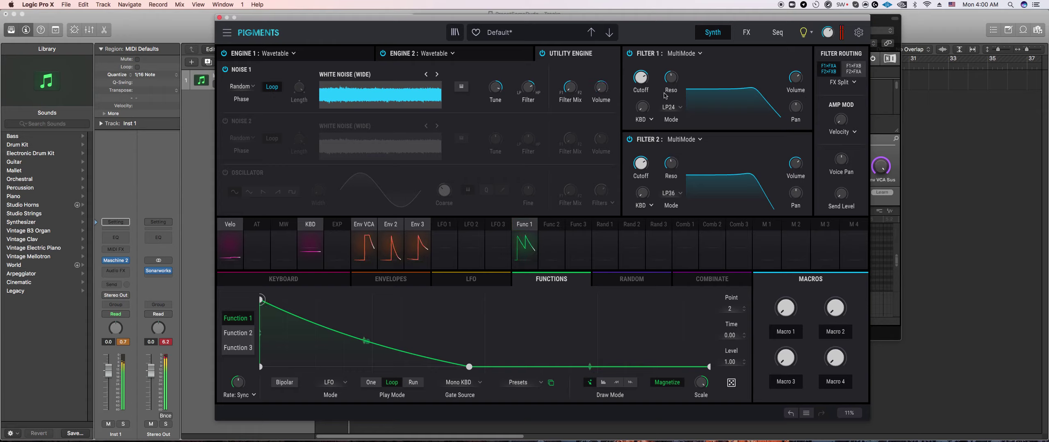
pyautogui.moveTo(258, 300); pyautogui.dragTo(271, 303)
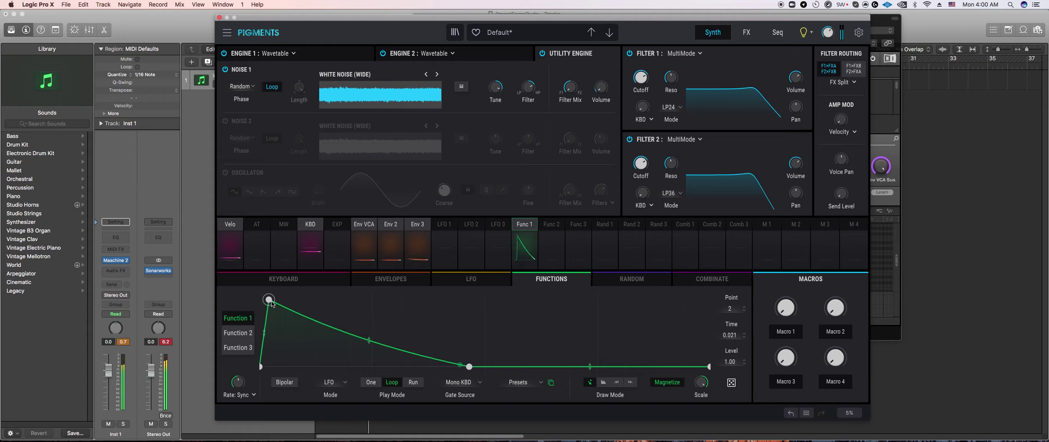
# Step: Turn on Noise 2 and modulate its volume by 1.00 with Function 2, shaped as a short decay peaking at time 0.016
pyautogui.click(225, 121)
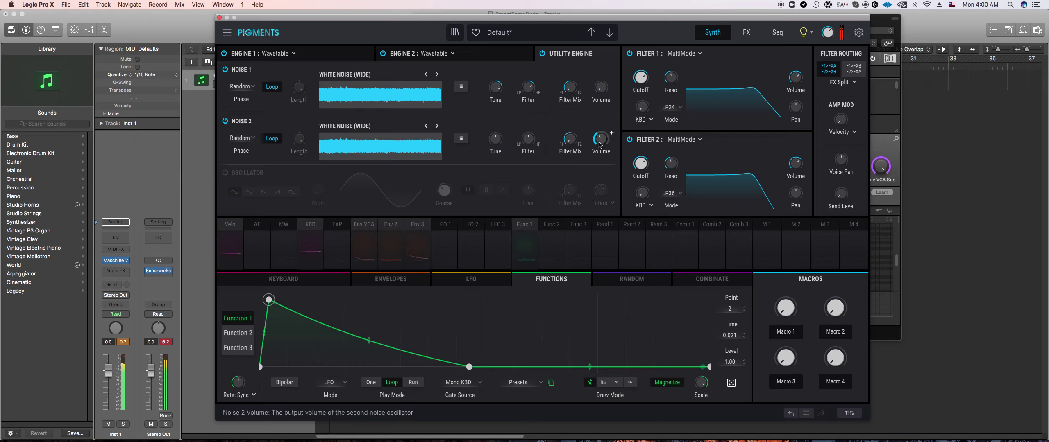
pyautogui.click(549, 227)
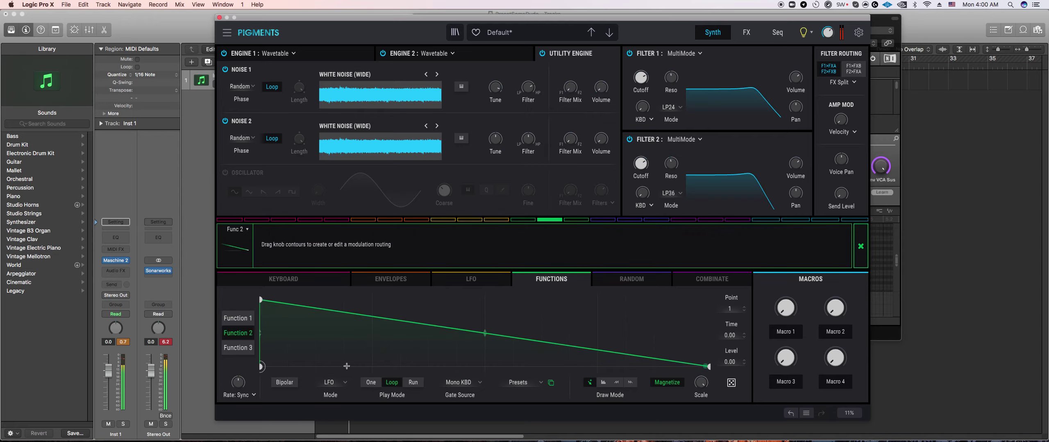
pyautogui.moveTo(346, 365); pyautogui.dragTo(384, 376)
pyautogui.moveTo(262, 303); pyautogui.dragTo(268, 303)
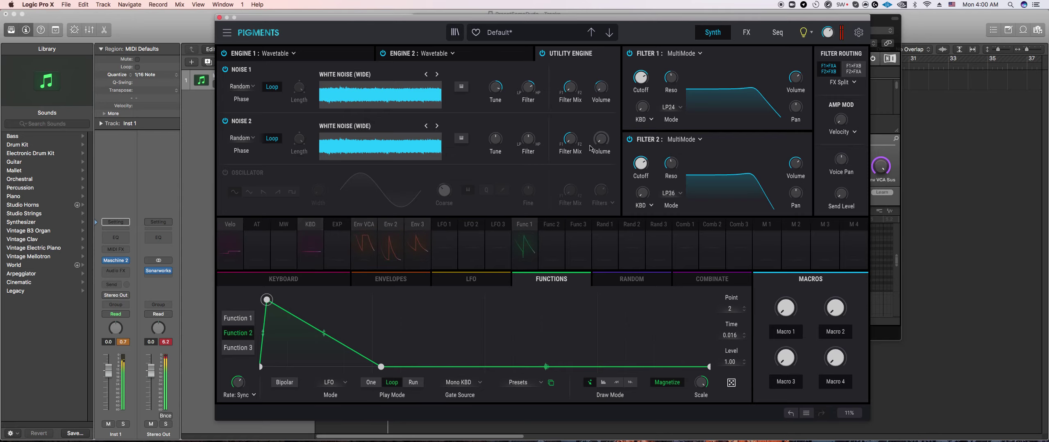
pyautogui.click(550, 227)
pyautogui.moveTo(601, 141); pyautogui.dragTo(600, 131)
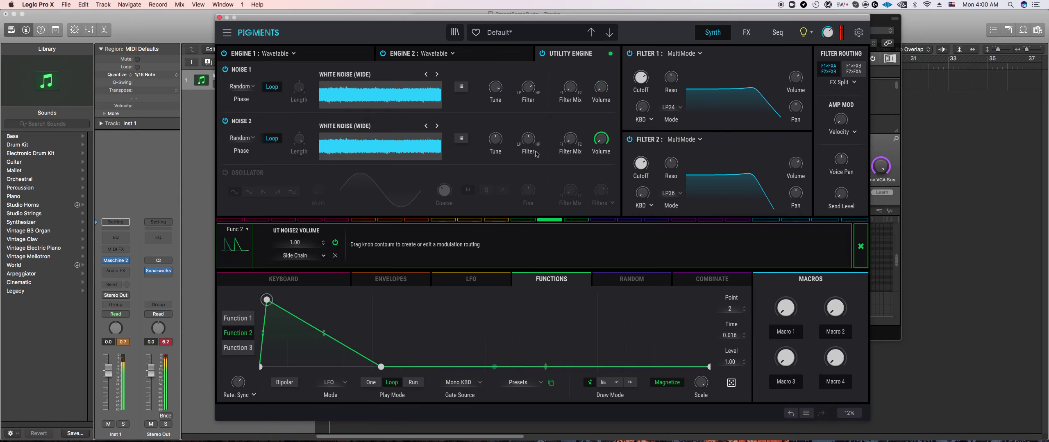
# Step: Change Noise 2's sample to Noise Carrier
pyautogui.click(426, 126)
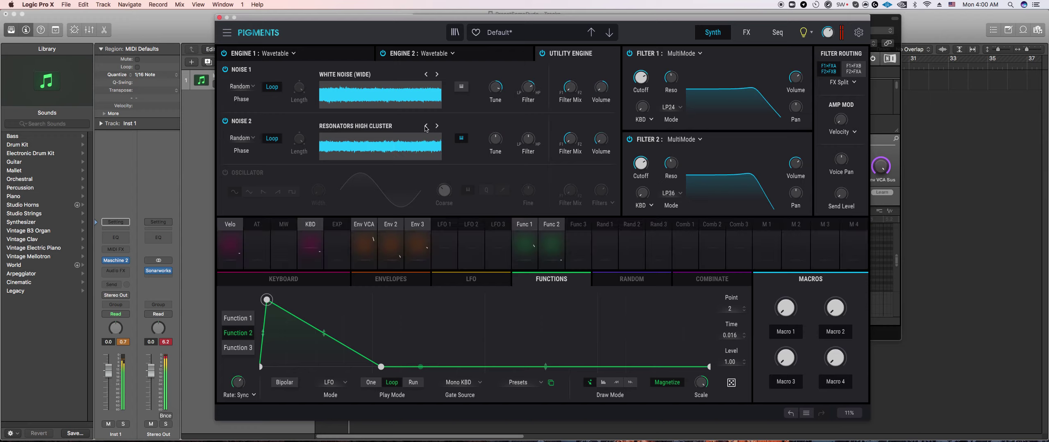
pyautogui.click(426, 126)
pyautogui.click(437, 126)
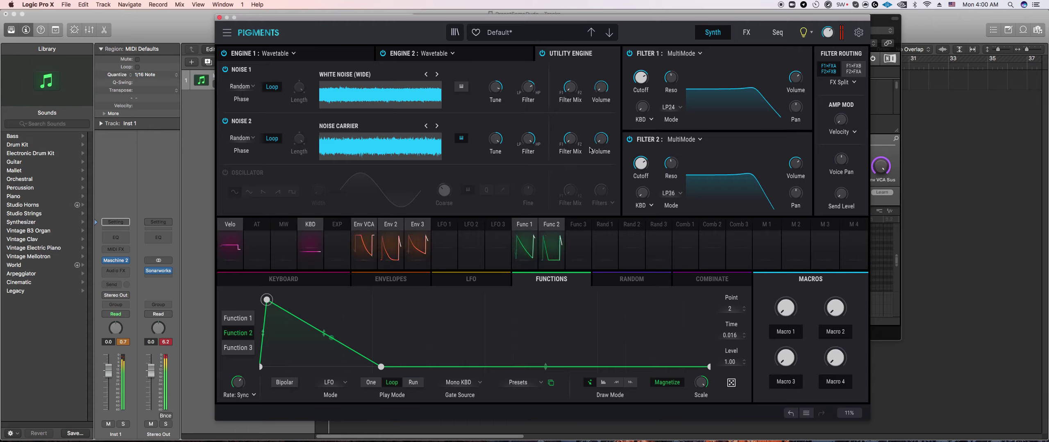
pyautogui.moveTo(678, 85)
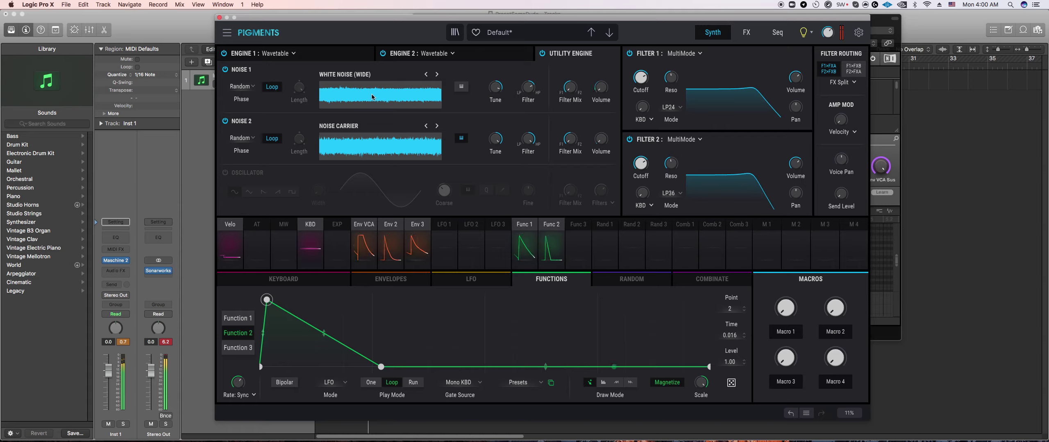
# Step: Load the Default preset to start a new patch
pyautogui.click(509, 32)
pyautogui.moveTo(511, 183)
pyautogui.click(609, 198)
pyautogui.click(609, 203)
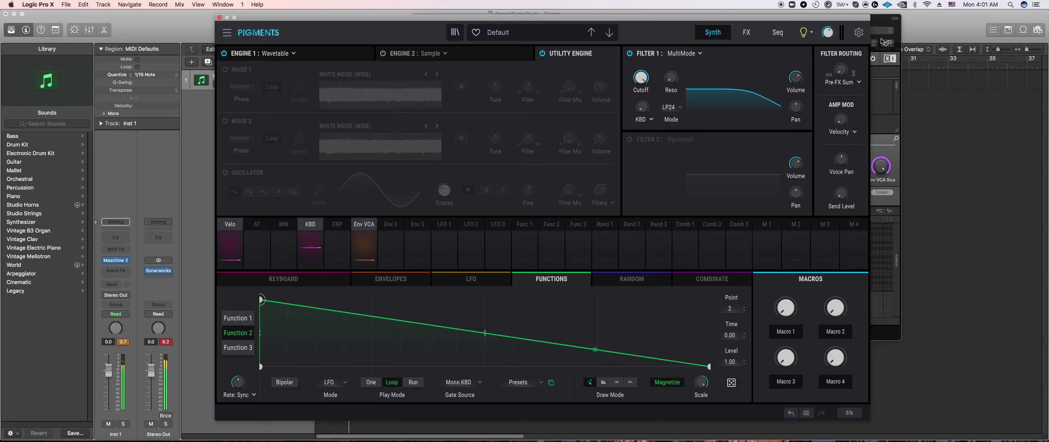
# Step: Switch Engine 1's modulator tuning to Hz and lower the engine's coarse tuning to about -33 semitones
pyautogui.click(331, 49)
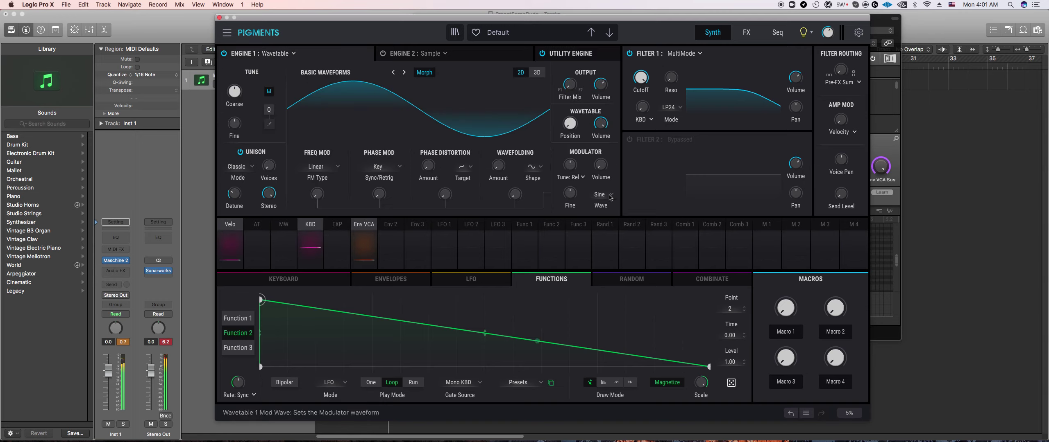
pyautogui.click(569, 177)
pyautogui.click(615, 212)
pyautogui.moveTo(234, 91)
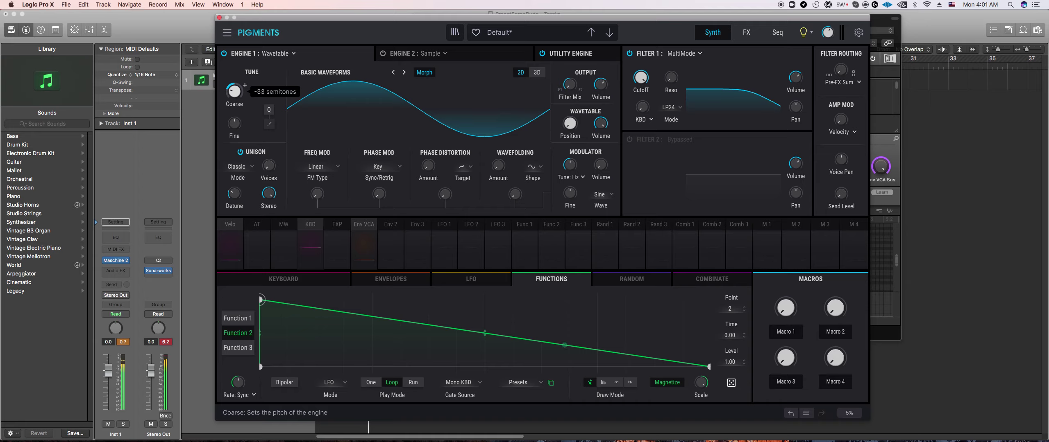
# Step: Raise Engine 1's phase modulation amount, and set Filter 1's resonance to about 0.2 with a lower cutoff
pyautogui.moveTo(390, 187)
pyautogui.scroll(7, 391, 188)
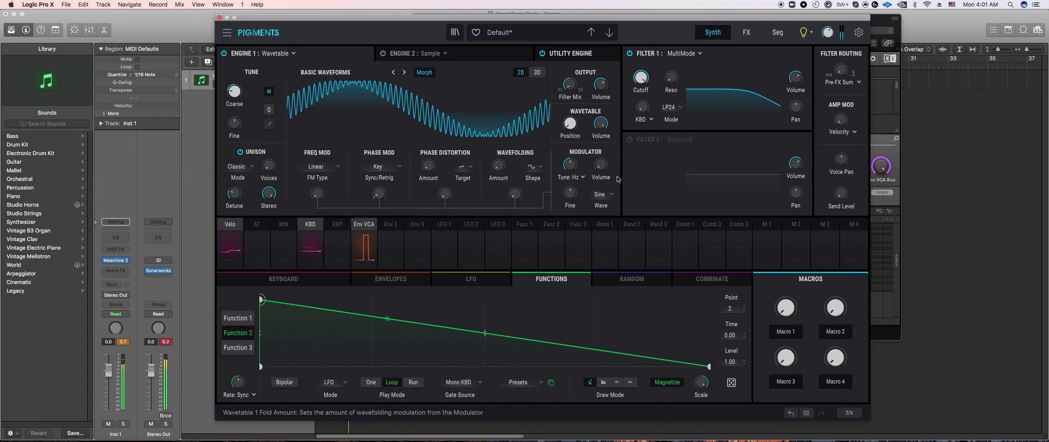
pyautogui.moveTo(670, 77)
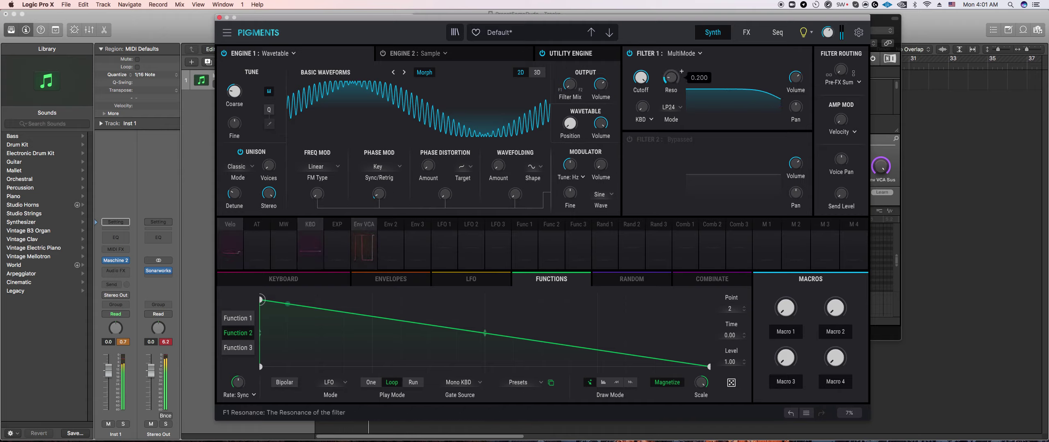
pyautogui.scroll(-3, 650, 72)
pyautogui.scroll(-12, 651, 72)
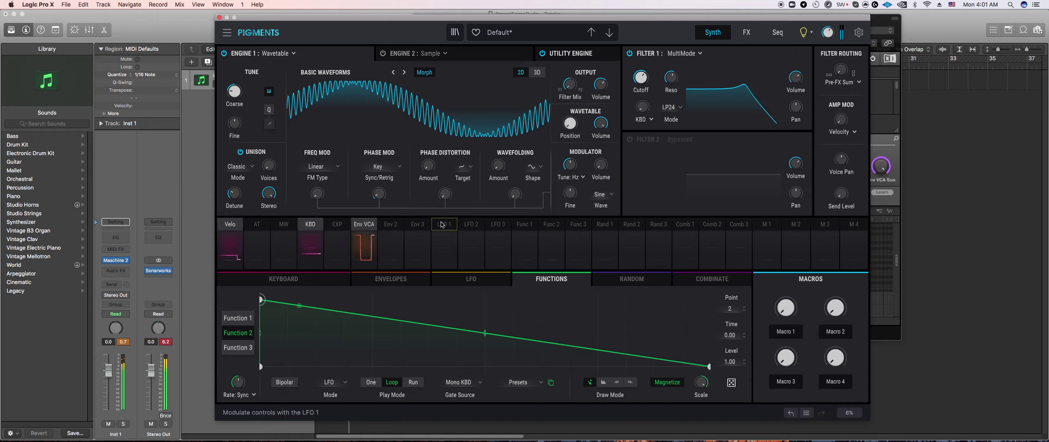
# Step: Lengthen Env VCA's release and increase the number of unison voices on Engine 1
pyautogui.click(389, 282)
pyautogui.moveTo(359, 357); pyautogui.dragTo(359, 341)
pyautogui.moveTo(261, 173); pyautogui.dragTo(260, 153)
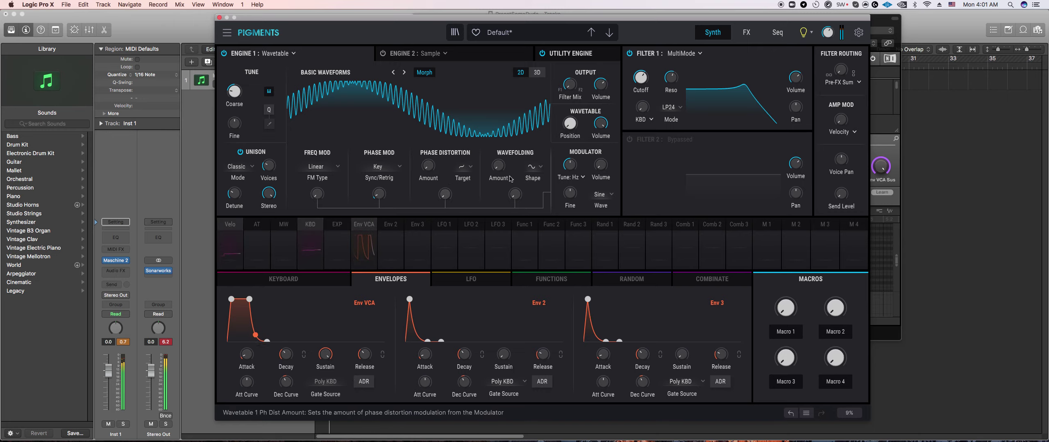
# Step: Try higher Engine 1 modulator frequencies up to about 3508 Hz, and bring the frequency back down
pyautogui.moveTo(568, 165); pyautogui.dragTo(569, 160)
pyautogui.scroll(3, 581, 159)
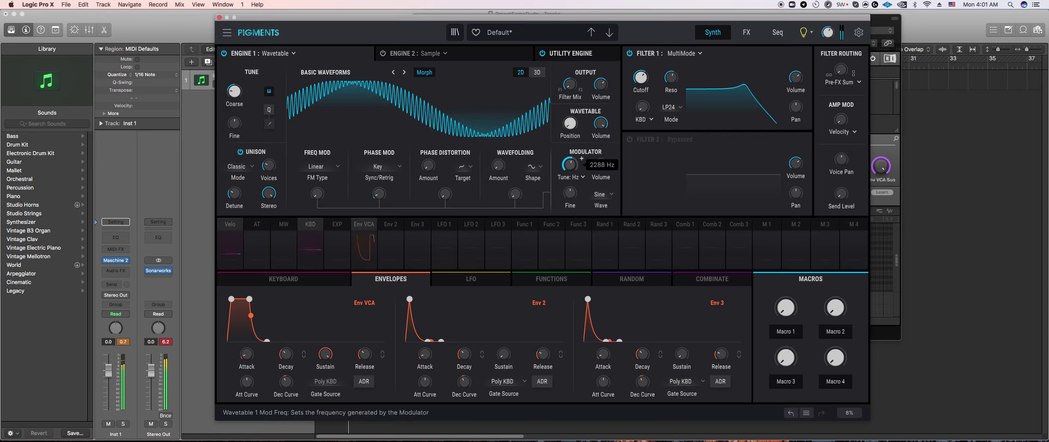
pyautogui.scroll(8, 569, 168)
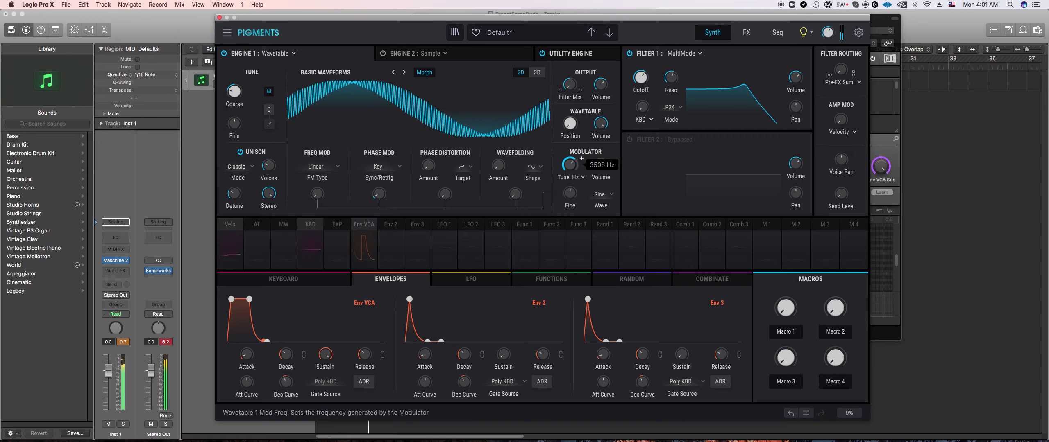
pyautogui.scroll(-7, 581, 159)
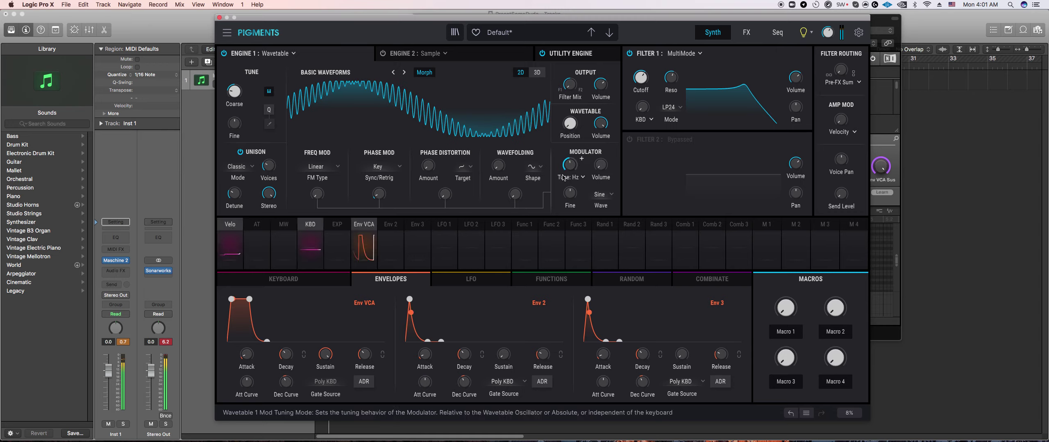
# Step: Raise Engine 1's wavefolding amount to about 0.43 and turn up its phase distortion amount
pyautogui.moveTo(498, 168)
pyautogui.scroll(15, 498, 170)
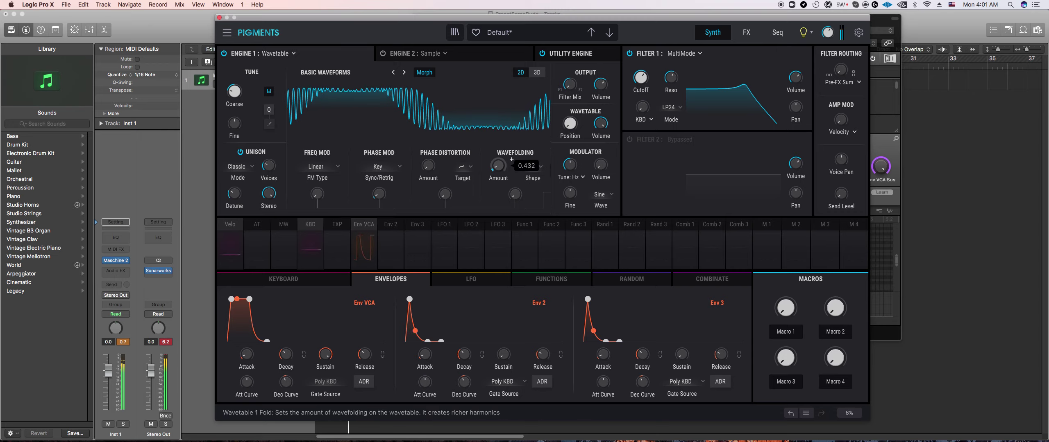
pyautogui.scroll(4, 428, 167)
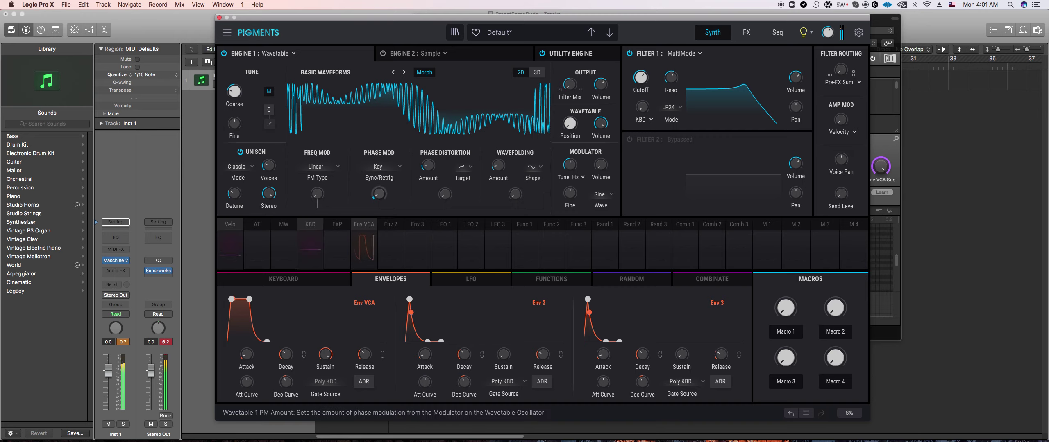
# Step: Increase Engine 1's phase and frequency modulation amounts, and switch the modulator tuning to relative
pyautogui.moveTo(379, 194); pyautogui.dragTo(379, 188)
pyautogui.moveTo(317, 194); pyautogui.dragTo(317, 193)
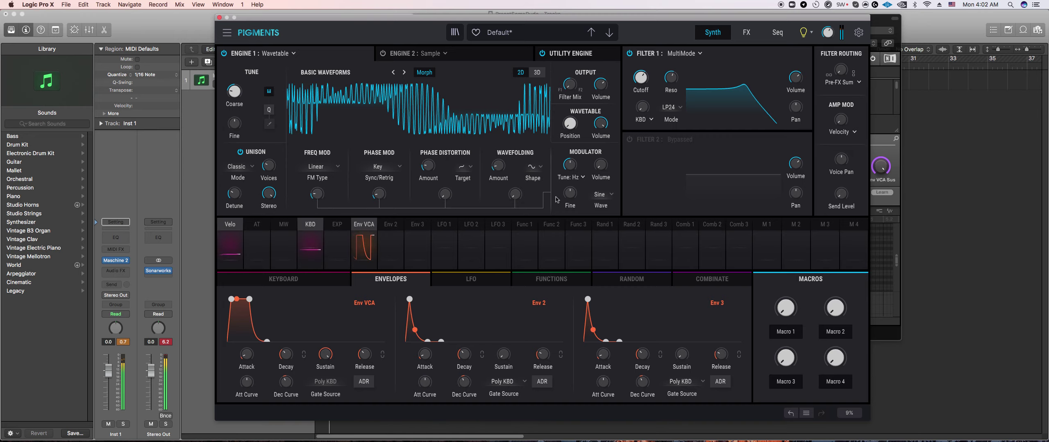
pyautogui.click(570, 177)
pyautogui.click(508, 212)
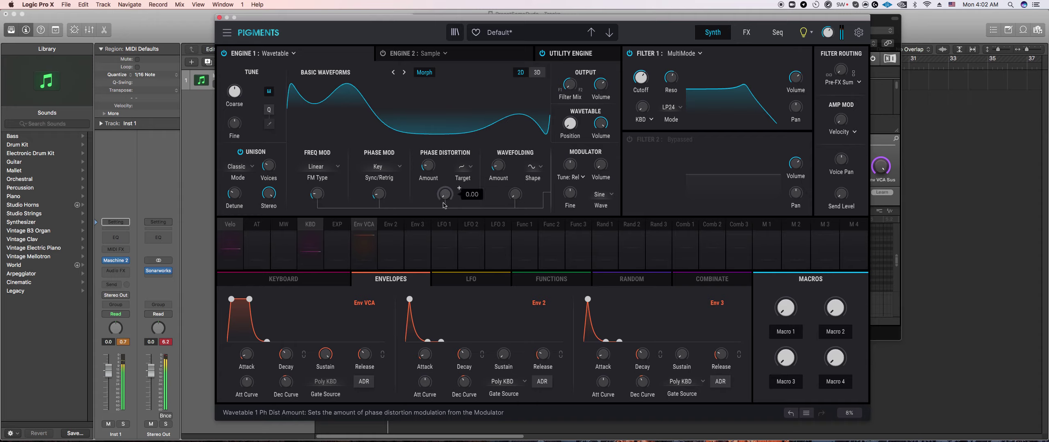
pyautogui.moveTo(317, 193); pyautogui.dragTo(344, 166)
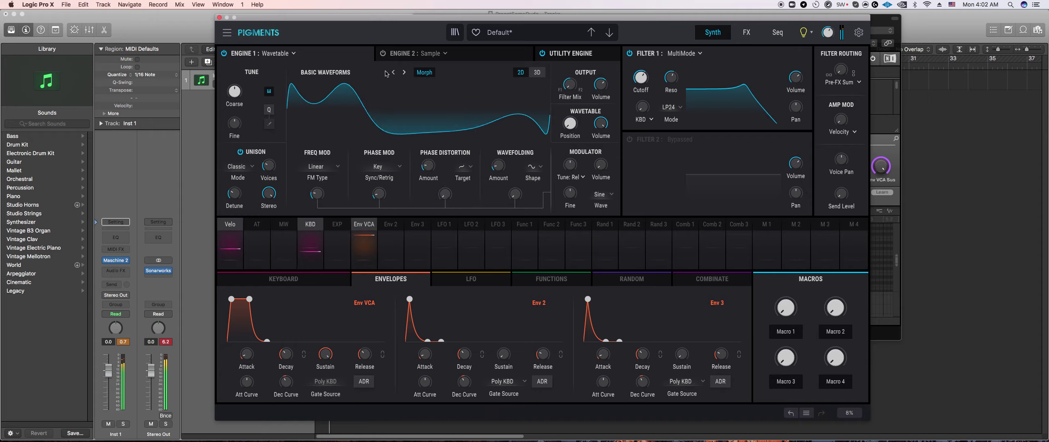
# Step: Load the Basser wavetable from the Pigments 3 category into Engine 1 and change the phase distortion target
pyautogui.click(325, 72)
pyautogui.click(341, 121)
pyautogui.click(450, 146)
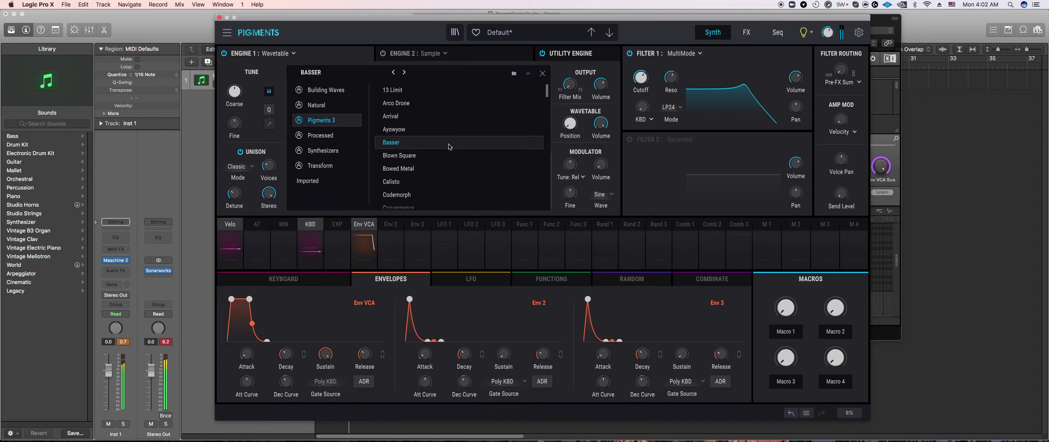
pyautogui.click(542, 74)
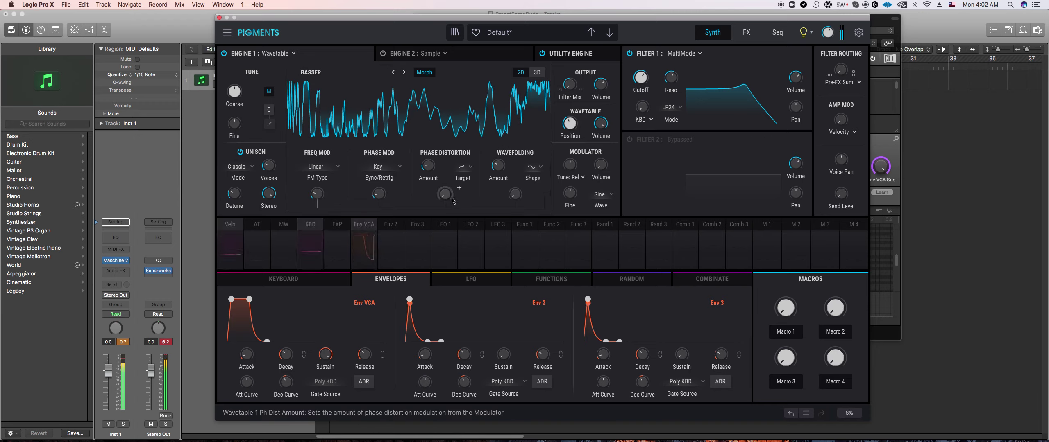
pyautogui.click(466, 170)
pyautogui.click(462, 230)
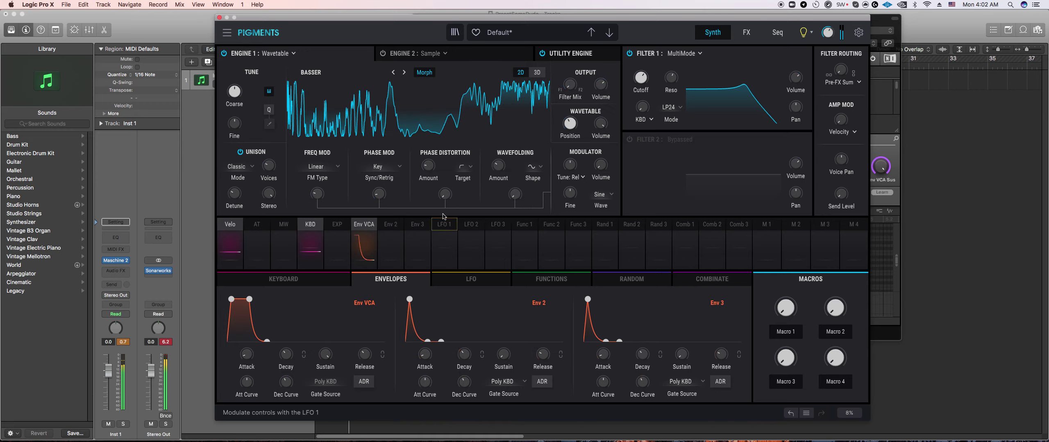
# Step: Turn up Engine 1's unison voices and detune, and adjust Filter 1's cutoff
pyautogui.moveTo(269, 166); pyautogui.dragTo(269, 166)
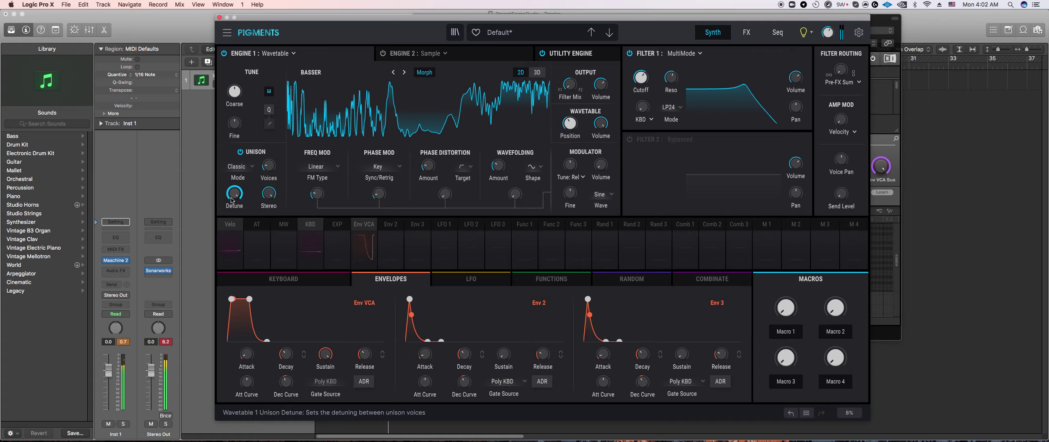
pyautogui.moveTo(269, 166)
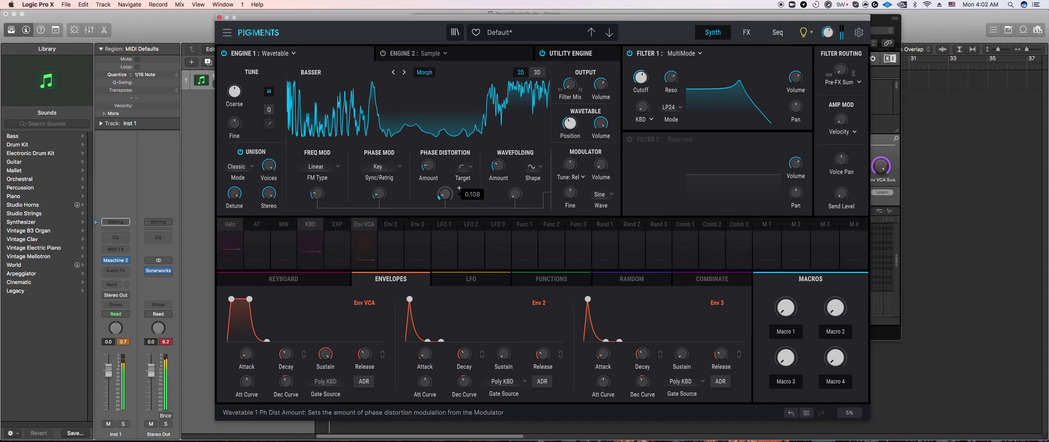
pyautogui.moveTo(640, 77); pyautogui.dragTo(641, 71)
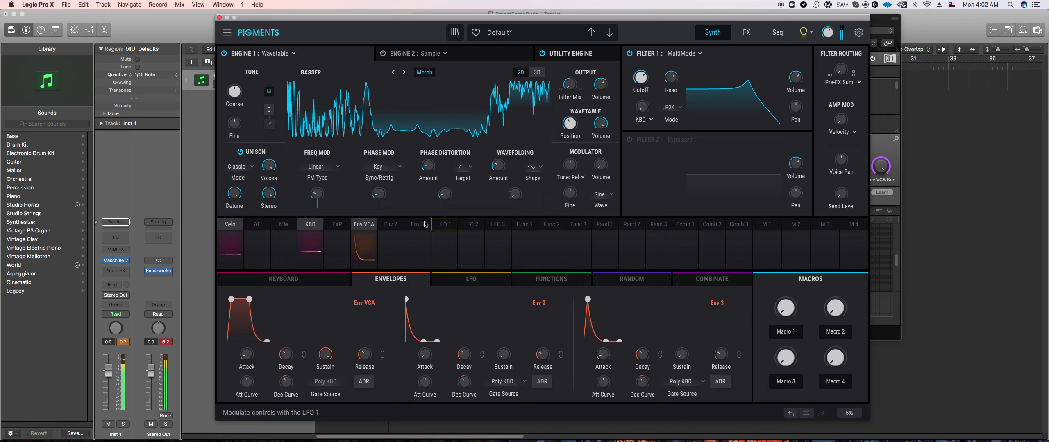
# Step: Modulate Engine 1's output volume by 1.00 with Env 2
pyautogui.click(390, 225)
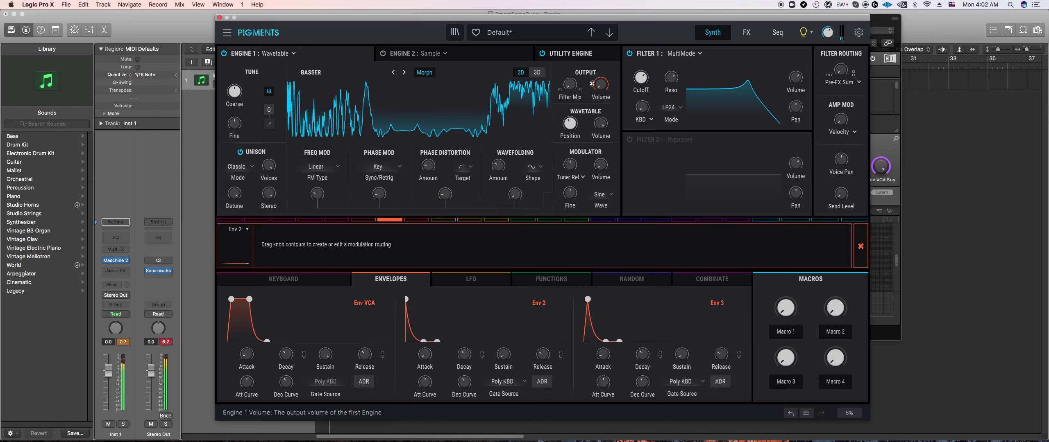
pyautogui.moveTo(592, 85); pyautogui.dragTo(592, 84)
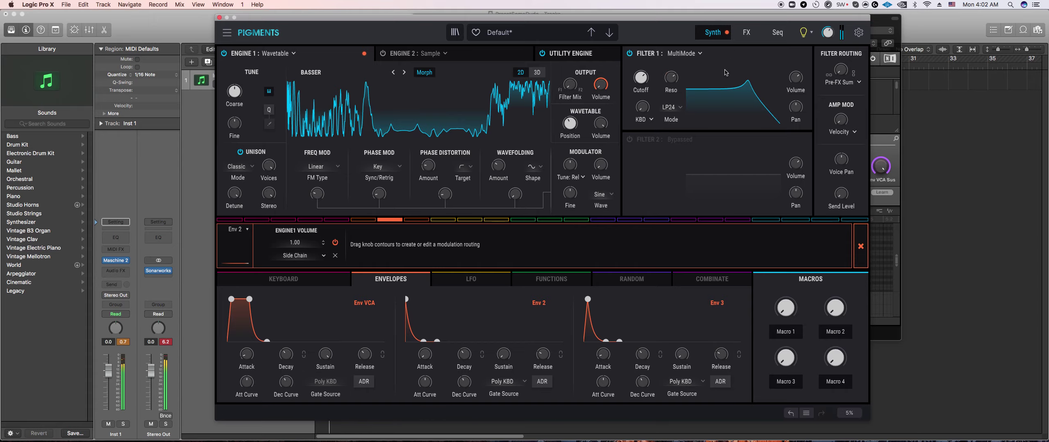
pyautogui.click(881, 123)
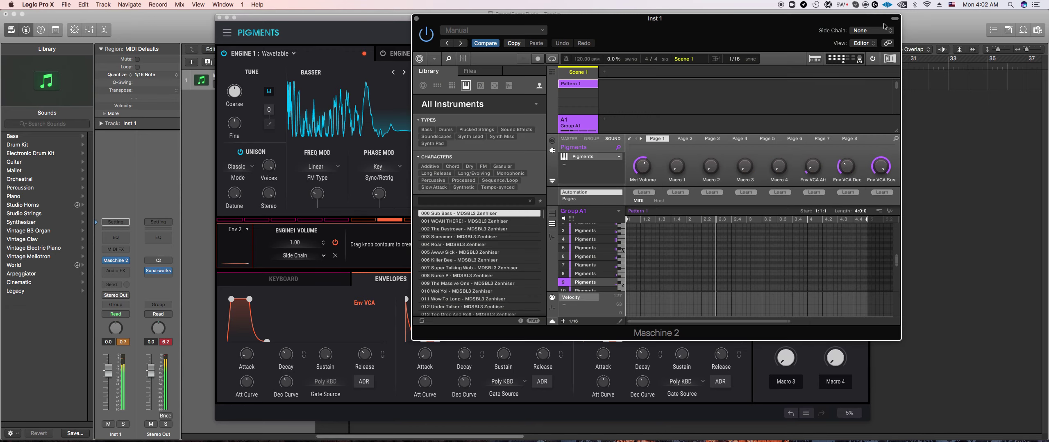
pyautogui.click(381, 227)
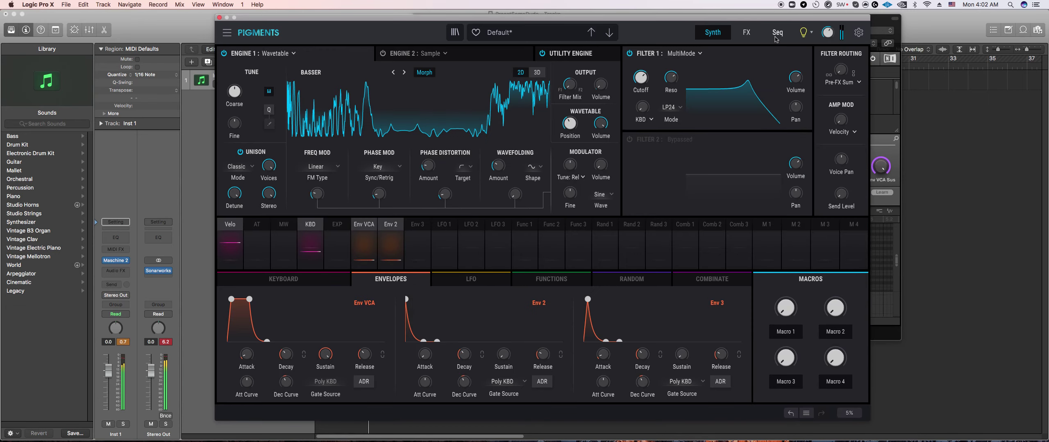
pyautogui.click(747, 34)
pyautogui.click(366, 78)
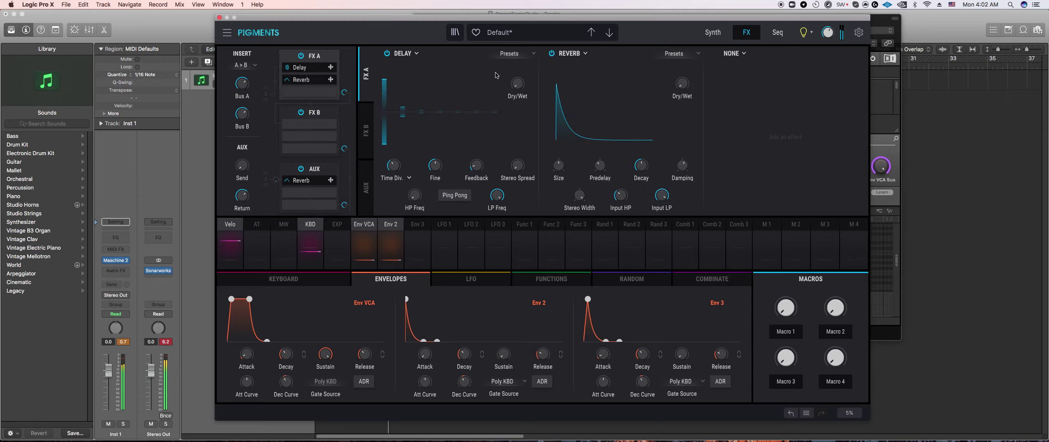
pyautogui.click(712, 34)
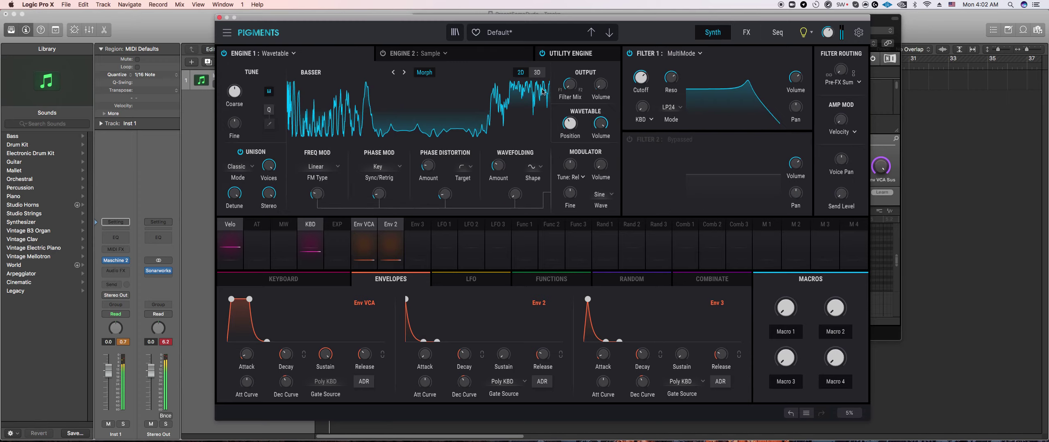
# Step: Change Engine 2 to the Wavetable type, load the Bassick wavetable and raise its wavefolding amount
pyautogui.click(481, 54)
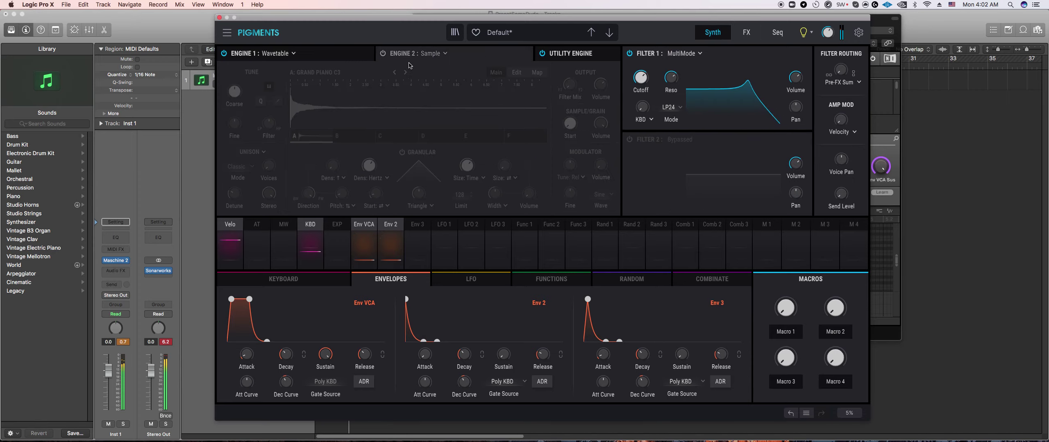
pyautogui.click(438, 54)
pyautogui.click(435, 116)
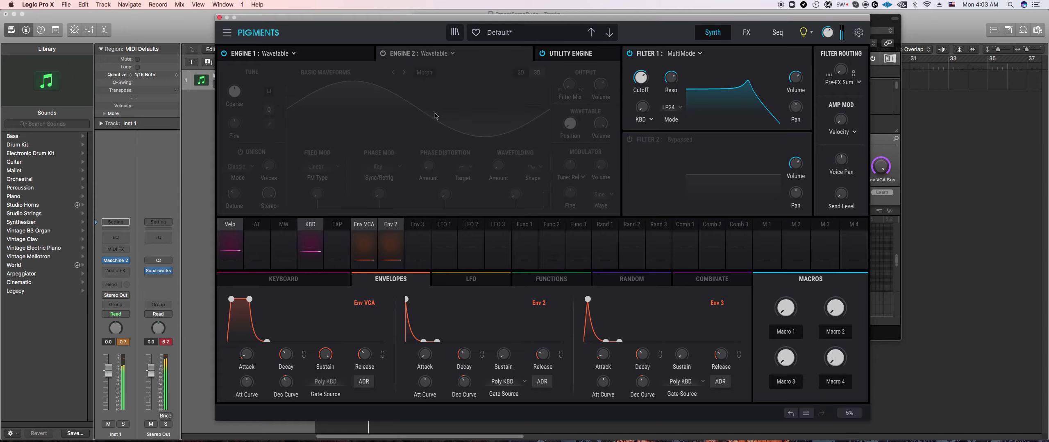
pyautogui.click(344, 77)
pyautogui.click(342, 137)
pyautogui.click(437, 120)
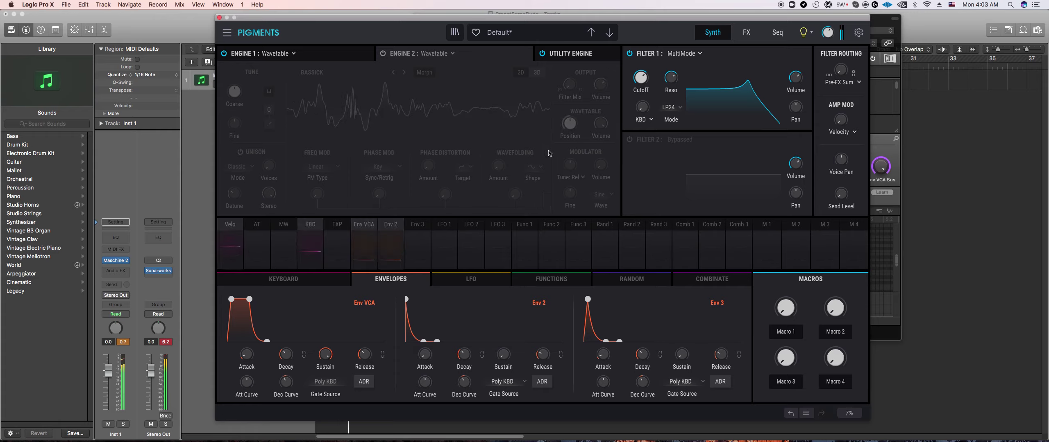
pyautogui.moveTo(511, 165); pyautogui.dragTo(511, 160)
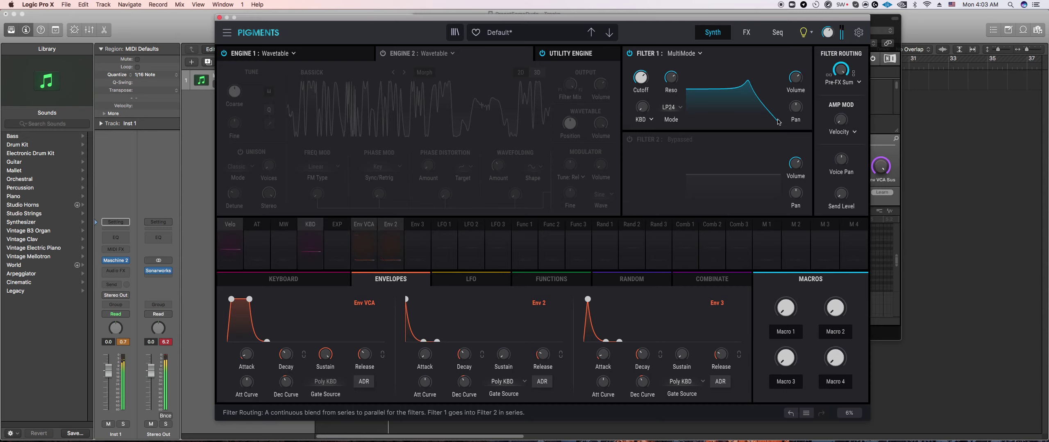
# Step: Turn on Engine 2 and Filter 2, and raise Filter 2's resonance while lowering its cutoff
pyautogui.click(383, 54)
pyautogui.click(629, 139)
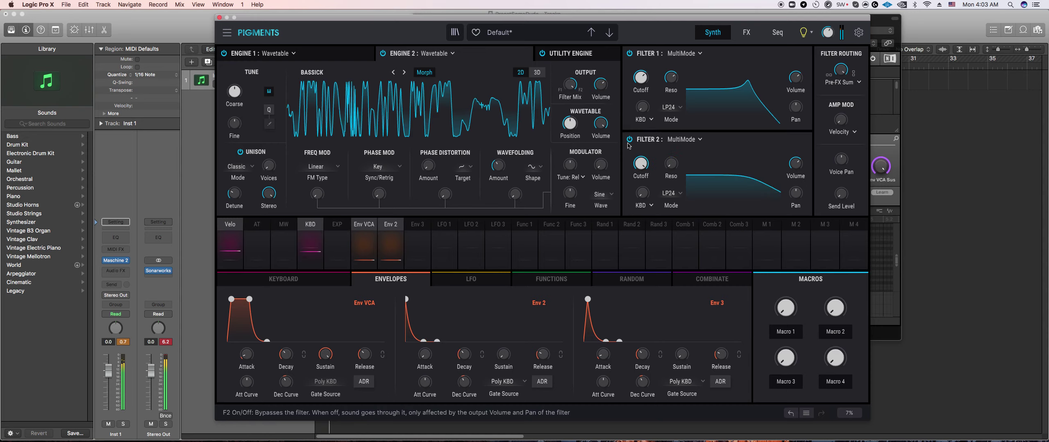
pyautogui.moveTo(670, 167); pyautogui.dragTo(641, 180)
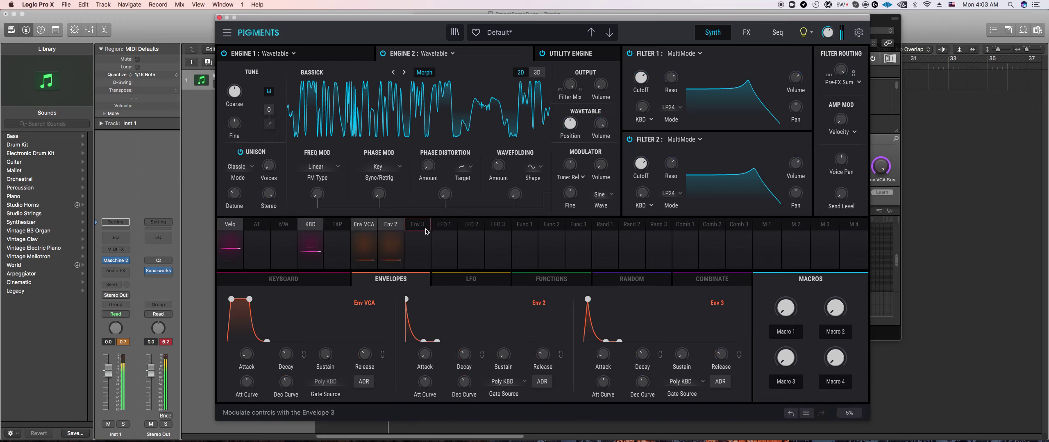
# Step: Modulate Engine 2's output volume by 1.00 with Env 3, with the envelope's attack at its shortest
pyautogui.click(417, 246)
pyautogui.moveTo(602, 354); pyautogui.dragTo(602, 359)
pyautogui.moveTo(600, 84); pyautogui.dragTo(600, 76)
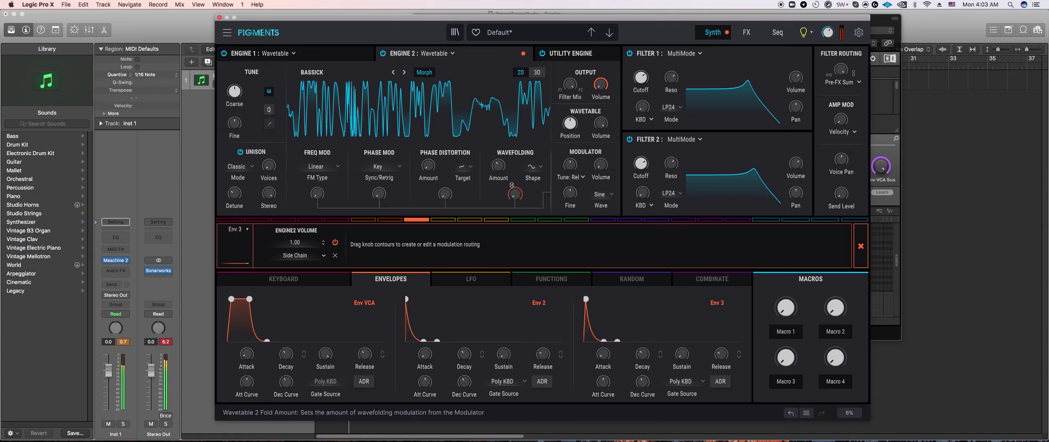
pyautogui.click(333, 54)
pyautogui.click(486, 52)
# Step: Lower Filter 2's cutoff further and set Env 3's decay to about 57 ms
pyautogui.moveTo(642, 163); pyautogui.dragTo(648, 172)
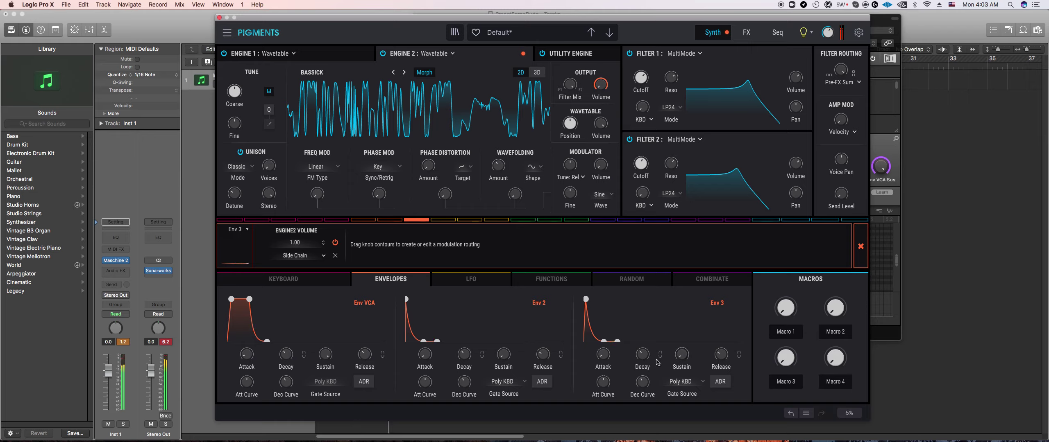
pyautogui.moveTo(645, 353); pyautogui.dragTo(646, 355)
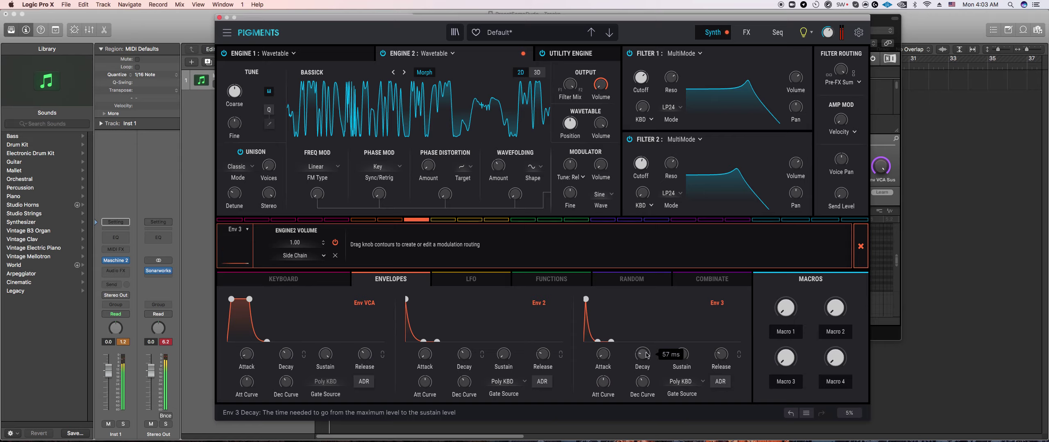
pyautogui.moveTo(641, 80)
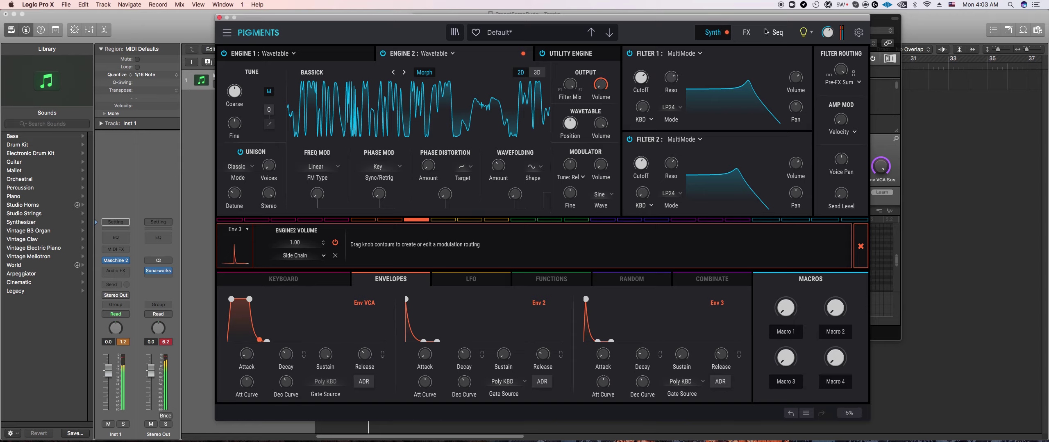
# Step: Try Param EQ and Distortion as FX A's first effect, adjusting the distortion's drive and dry/wet mix
pyautogui.click(750, 37)
pyautogui.click(412, 54)
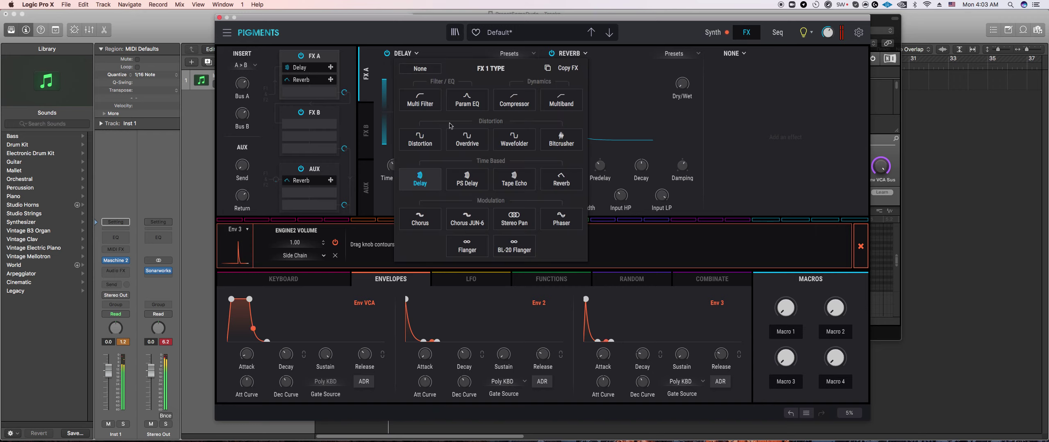
pyautogui.click(467, 101)
pyautogui.click(409, 52)
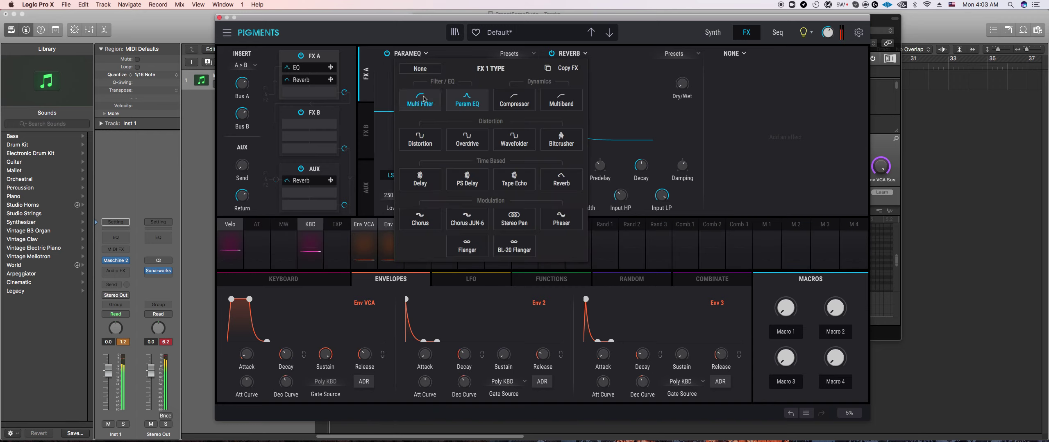
pyautogui.click(419, 139)
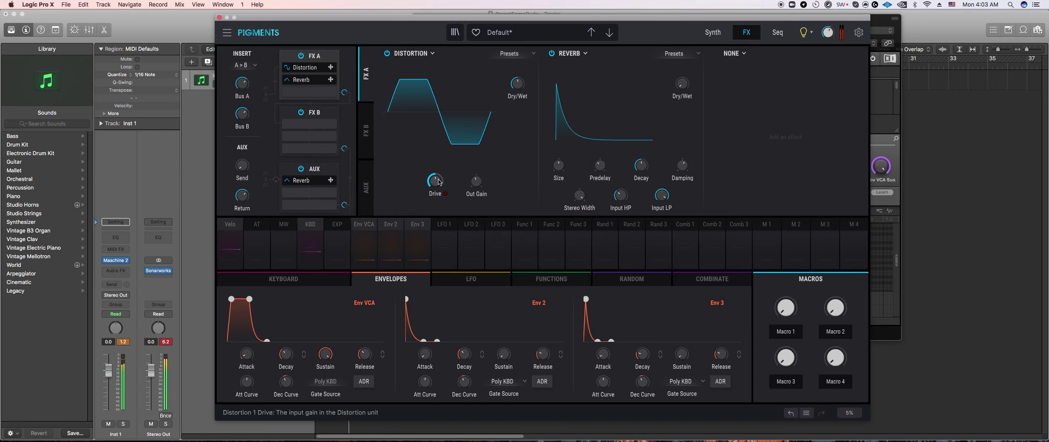
pyautogui.moveTo(527, 77)
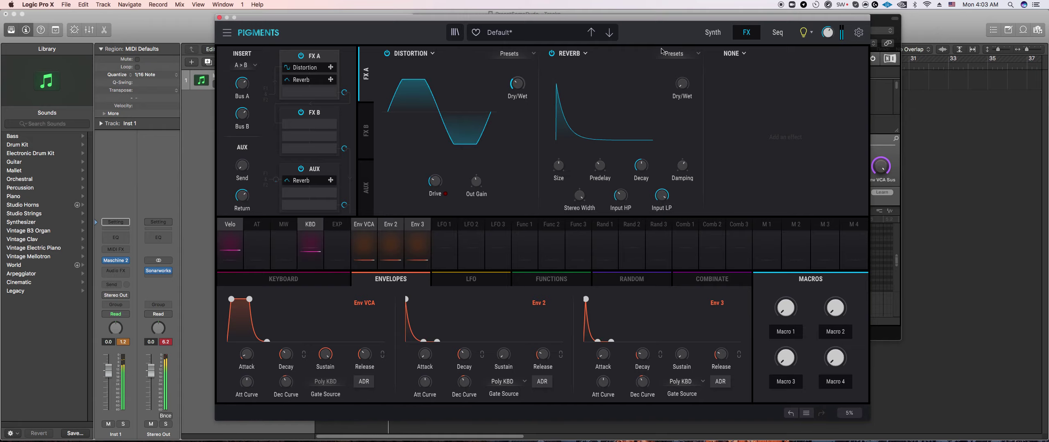
pyautogui.moveTo(828, 33)
# Step: Adjust Filter 1's resonance and raise the master volume slightly
pyautogui.click(712, 32)
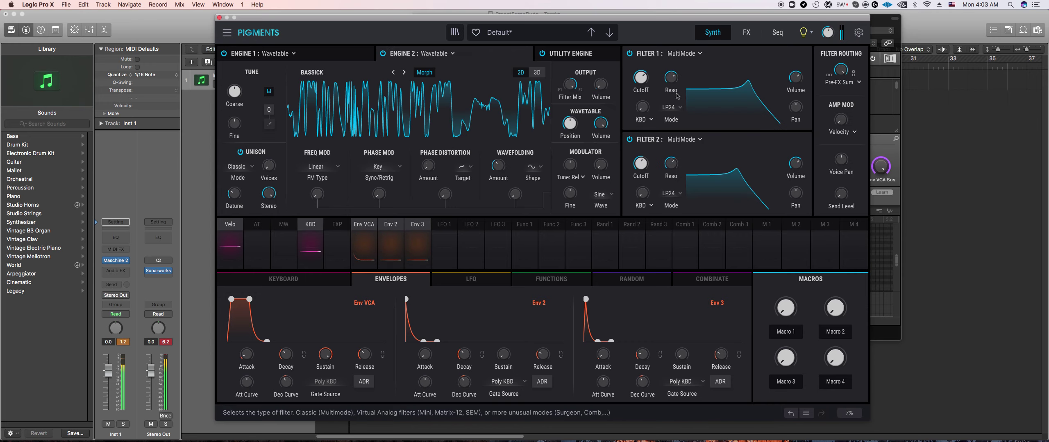
pyautogui.moveTo(680, 72)
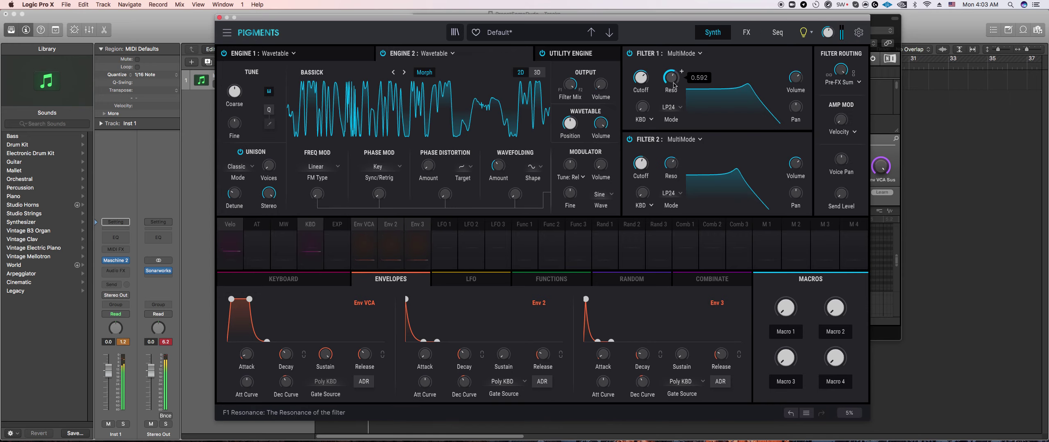
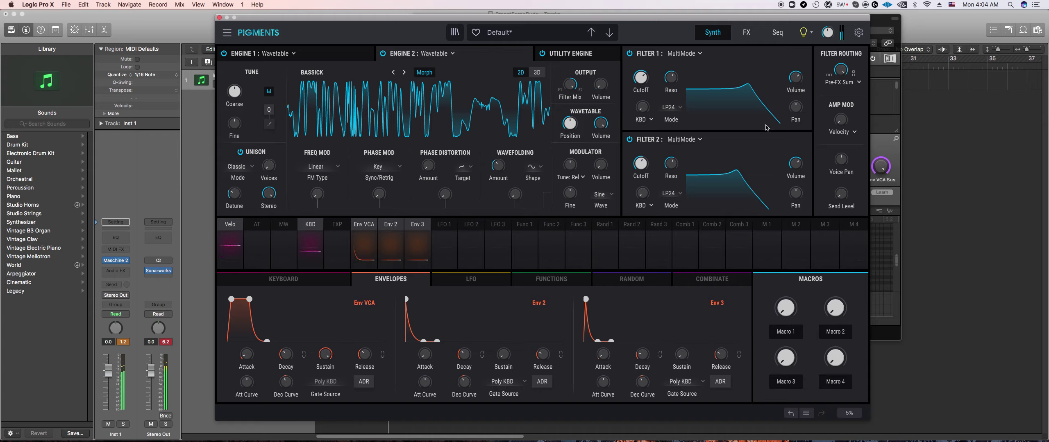
pyautogui.moveTo(828, 34); pyautogui.dragTo(827, 29)
# Step: Change FX A's first effect to Overdrive with a low drive and a reduced dry/wet mix
pyautogui.click(746, 33)
pyautogui.click(412, 53)
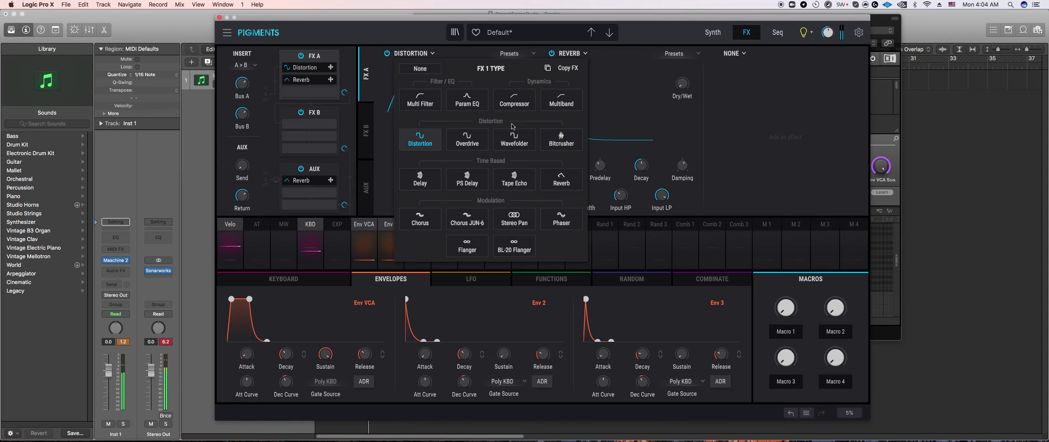
pyautogui.click(454, 144)
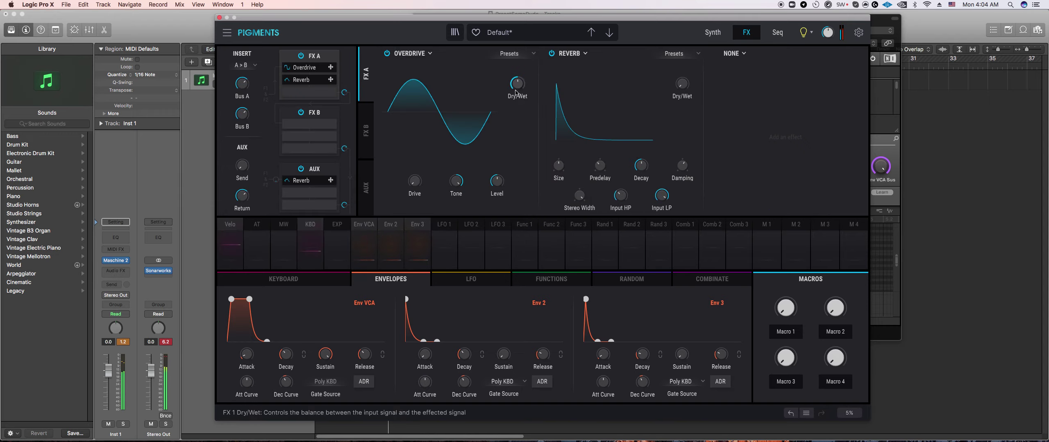
pyautogui.moveTo(517, 84); pyautogui.dragTo(517, 88)
pyautogui.moveTo(415, 181); pyautogui.dragTo(415, 176)
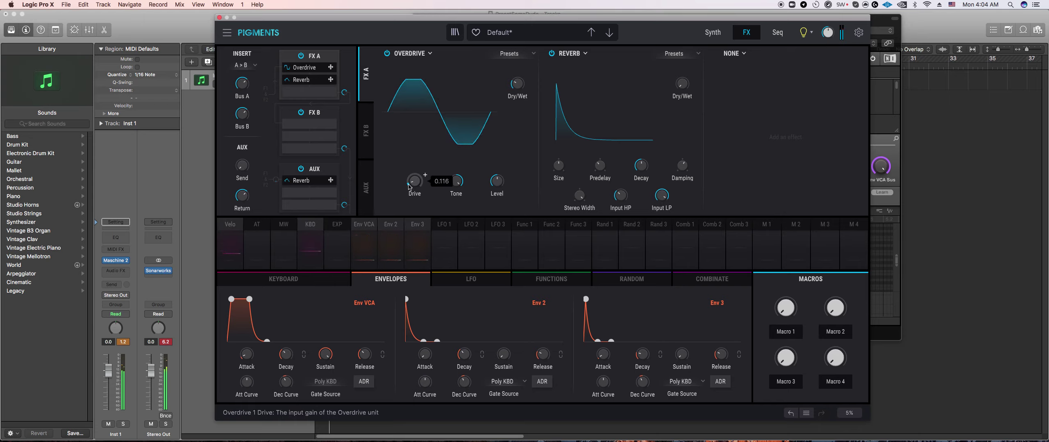
pyautogui.moveTo(528, 78)
pyautogui.moveTo(424, 175)
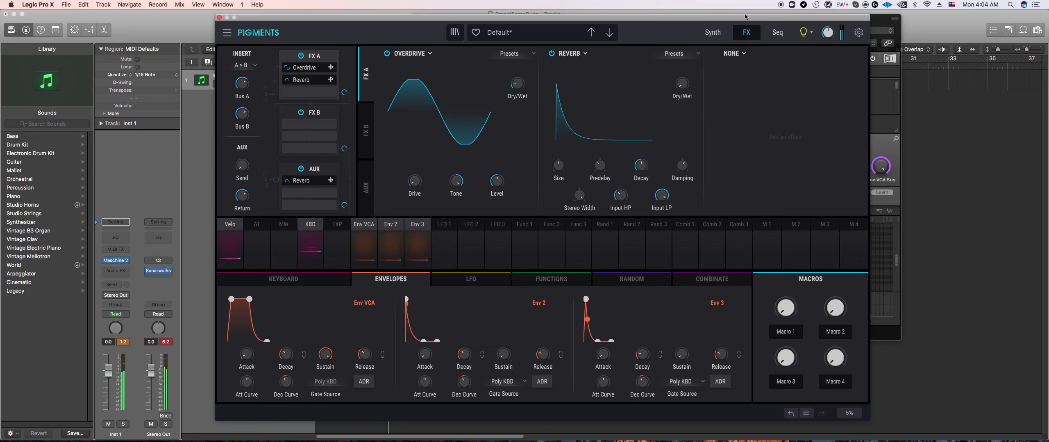
# Step: Turn on Noise 1 in the Utility Engine and make Function 2 fall to zero at time 0.188
pyautogui.click(712, 33)
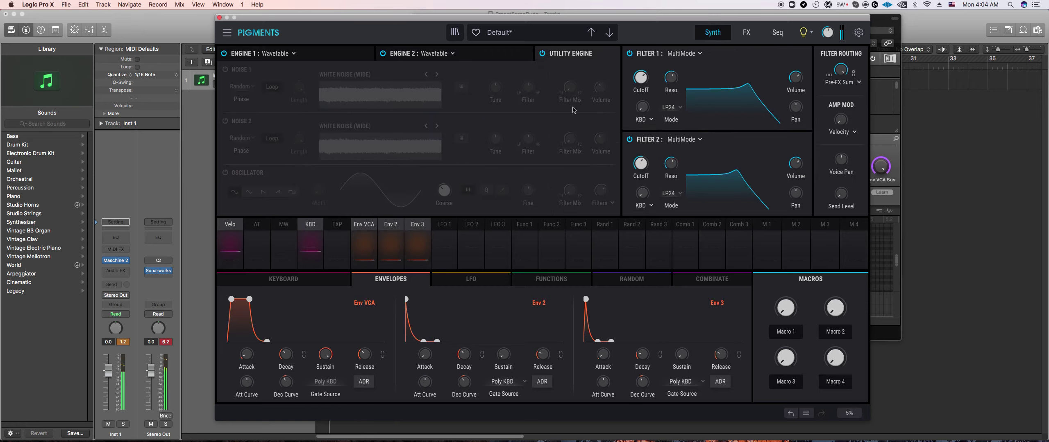
pyautogui.click(224, 70)
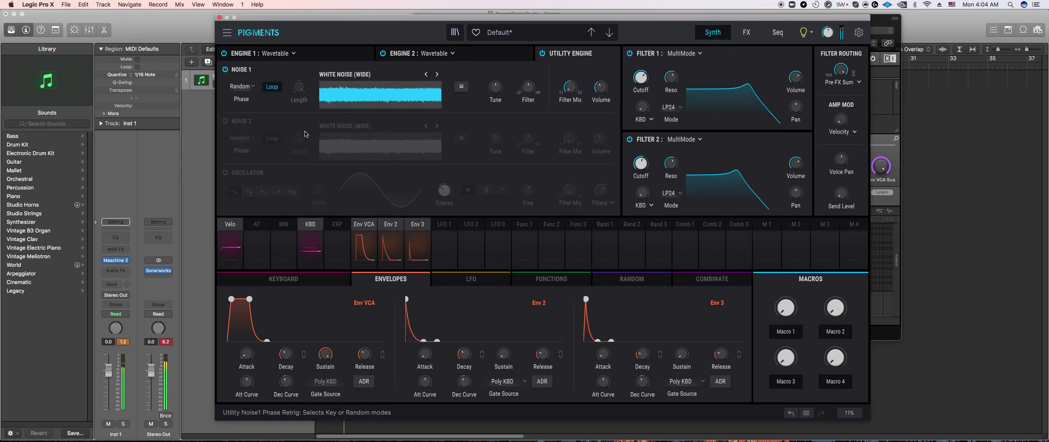
pyautogui.click(558, 280)
pyautogui.moveTo(368, 356); pyautogui.dragTo(343, 367)
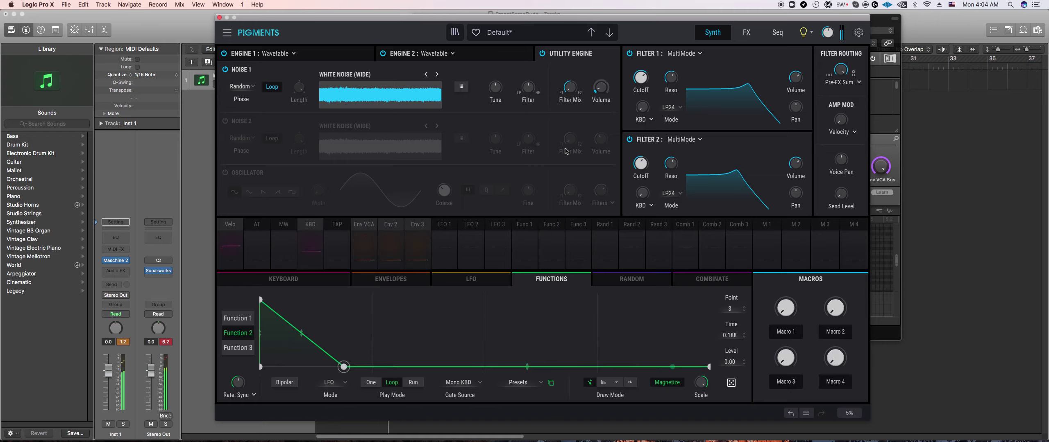
# Step: Modulate Noise 1's volume by 0.43 with Function 1, shaping the function to peak at time 0.025 and fall in a convex curve to zero at 0.399
pyautogui.click(519, 225)
pyautogui.moveTo(599, 90); pyautogui.dragTo(599, 78)
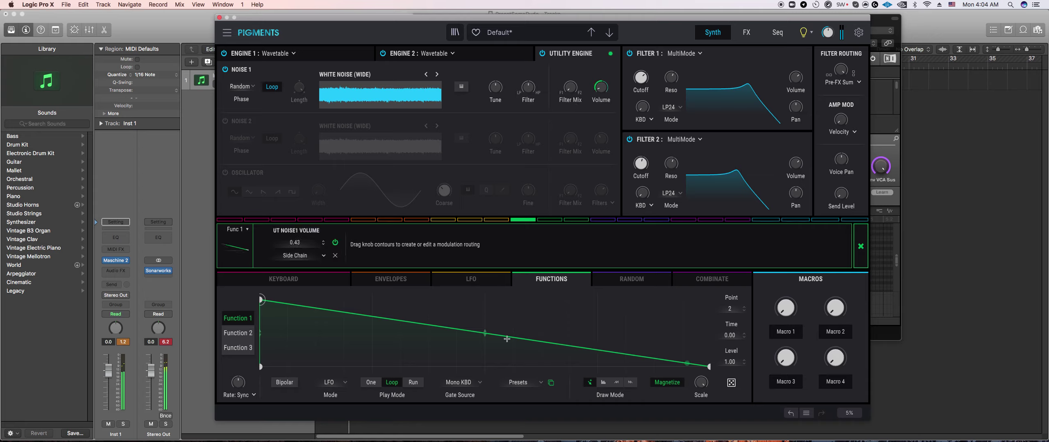
pyautogui.moveTo(471, 335); pyautogui.dragTo(456, 367)
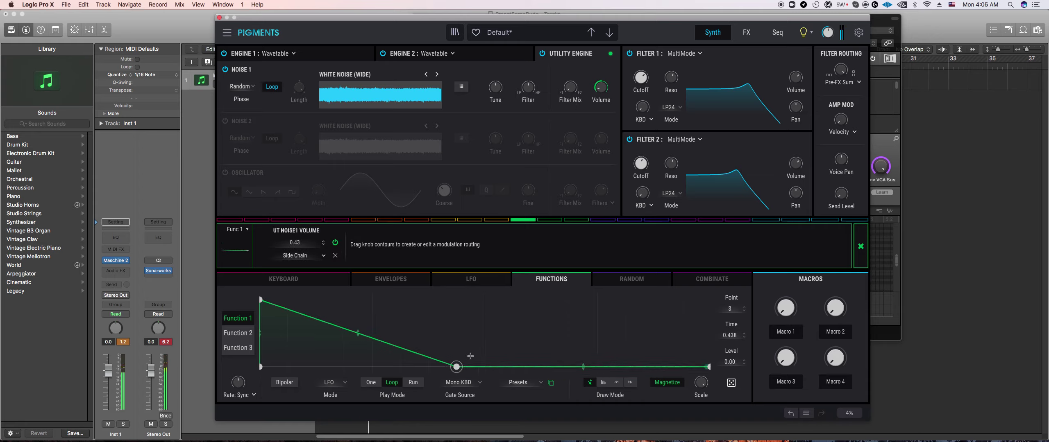
pyautogui.click(260, 300)
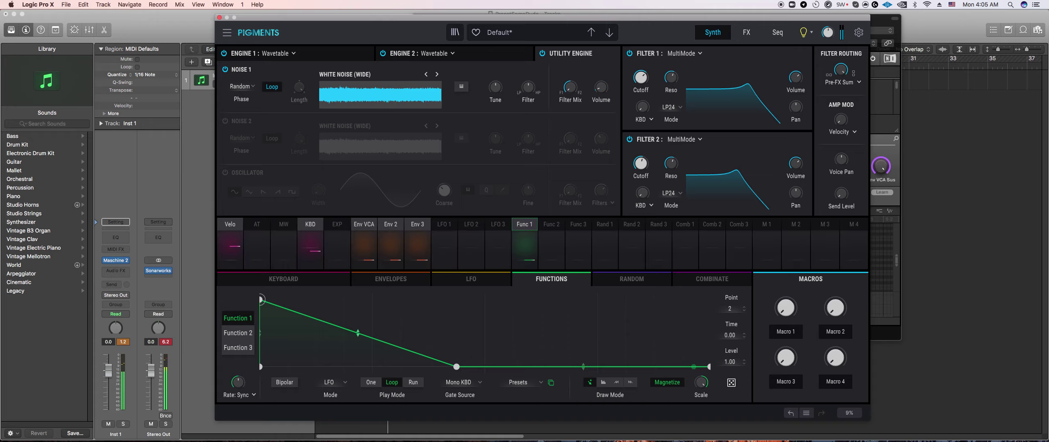
pyautogui.moveTo(456, 367)
pyautogui.mouseDown()
pyautogui.moveTo(383, 366)
pyautogui.moveTo(438, 367)
pyautogui.mouseUp()
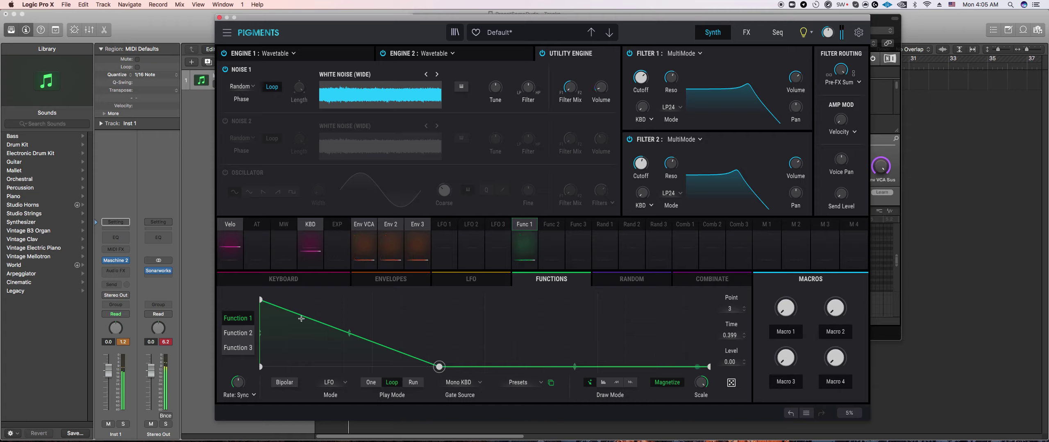
pyautogui.moveTo(260, 298); pyautogui.dragTo(272, 298)
pyautogui.moveTo(361, 337); pyautogui.dragTo(360, 325)
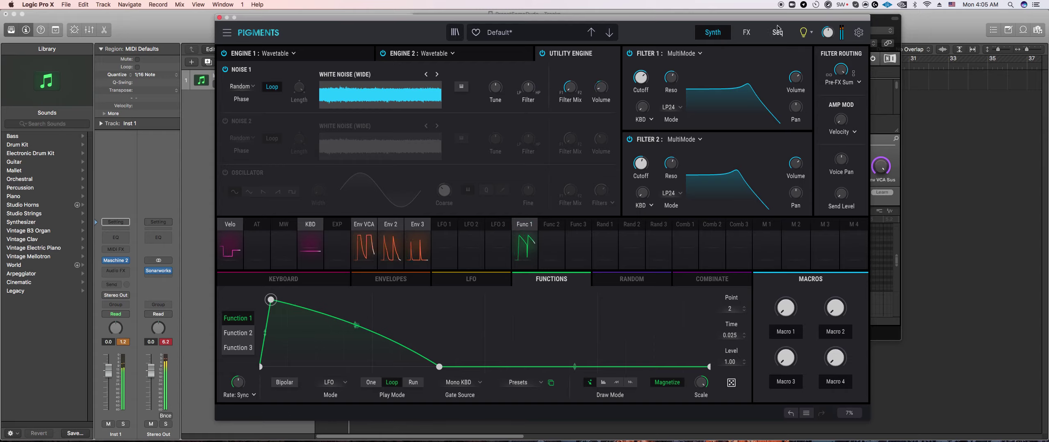
# Step: Adjust the size, decay and damping of FX A's reverb and set its dry/wet mix low
pyautogui.click(747, 33)
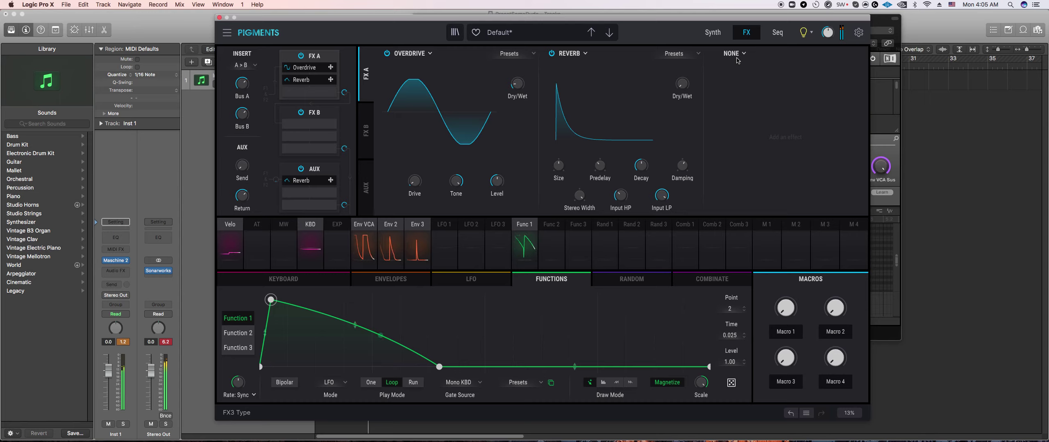
pyautogui.moveTo(681, 84)
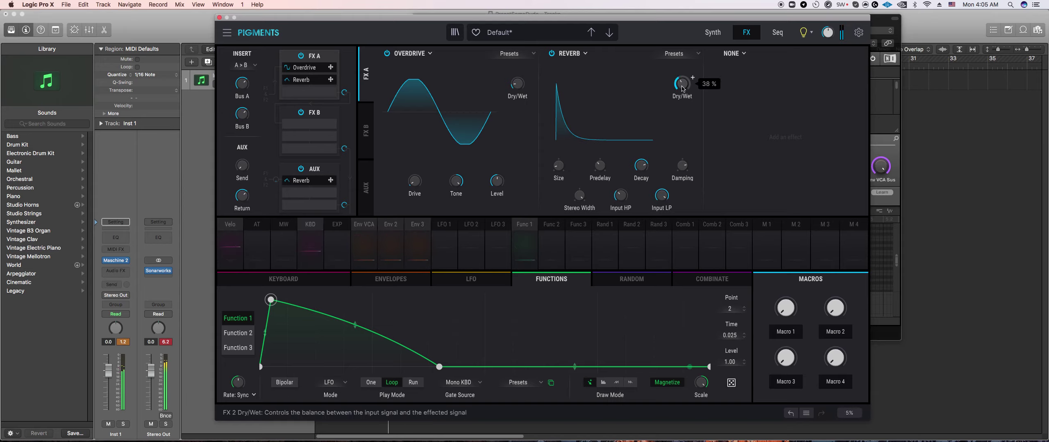
pyautogui.moveTo(682, 84); pyautogui.dragTo(680, 117)
pyautogui.click(888, 157)
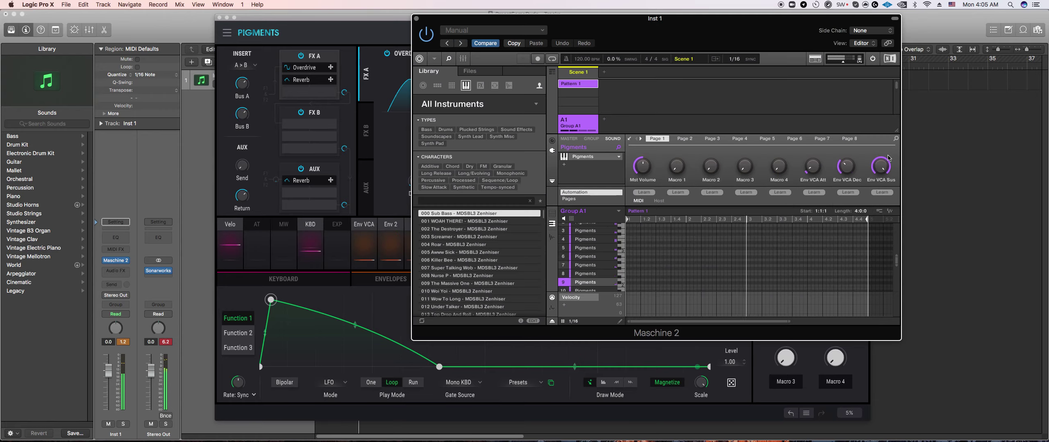
pyautogui.click(311, 410)
# Step: Add a Param EQ as FX A's third effect, cutting the lows and boosting the high shelf by 5.20 dB at 3914 Hz
pyautogui.click(722, 56)
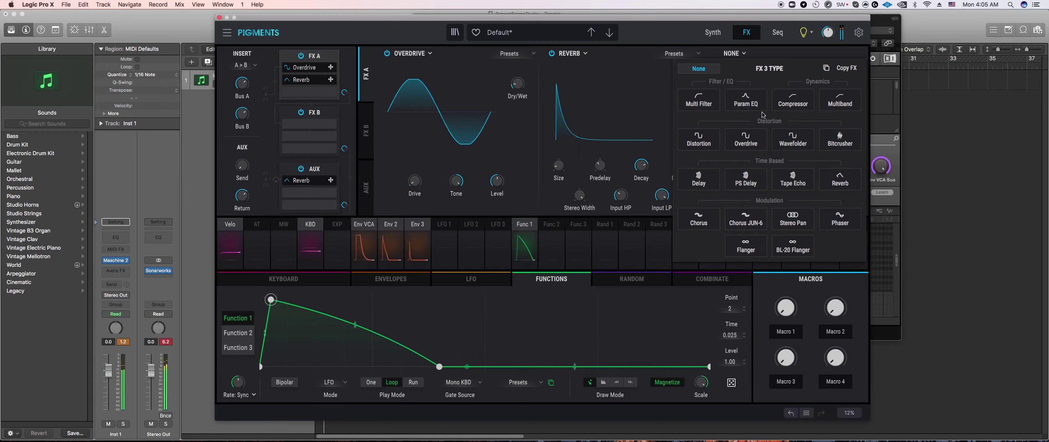
pyautogui.click(739, 108)
pyautogui.moveTo(829, 111); pyautogui.dragTo(832, 73)
pyautogui.moveTo(773, 114); pyautogui.dragTo(774, 139)
pyautogui.moveTo(830, 73); pyautogui.dragTo(829, 83)
pyautogui.moveTo(799, 113); pyautogui.dragTo(828, 125)
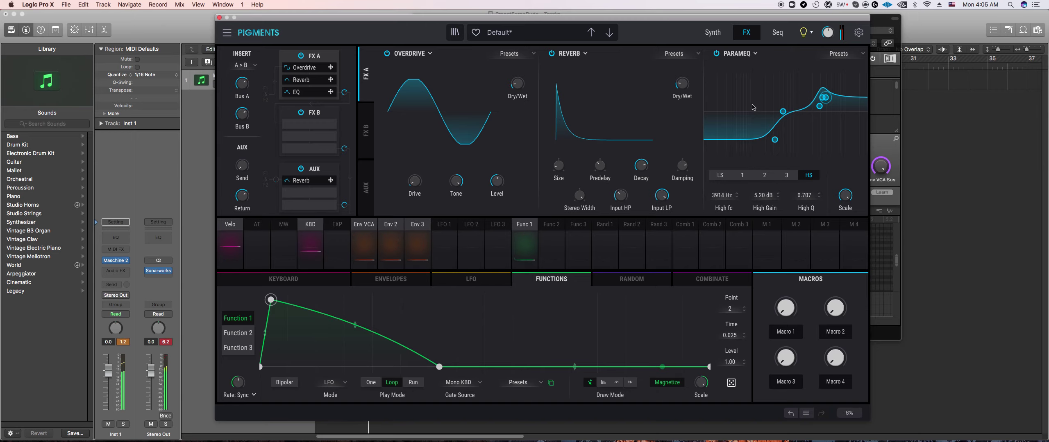
# Step: Switch to Maschine, show the notes of all the group's sounds in the pattern editor and nudge them later in time
pyautogui.click(876, 166)
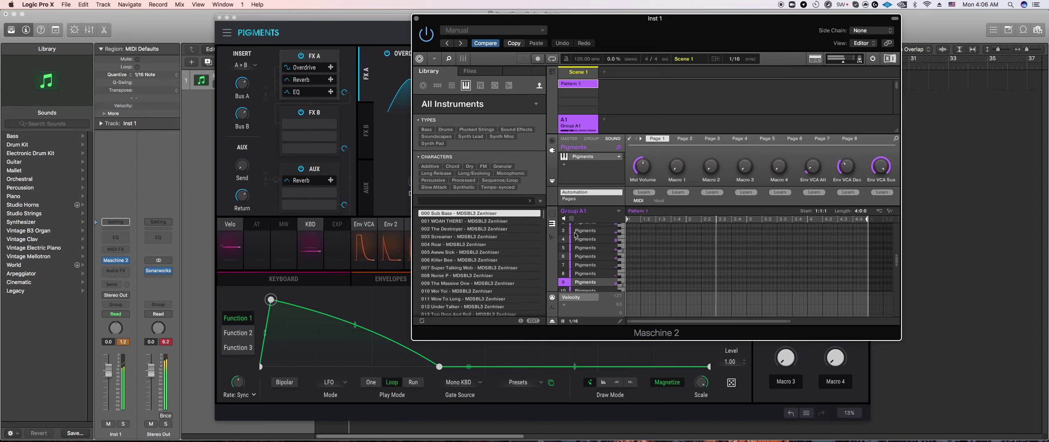
pyautogui.click(552, 213)
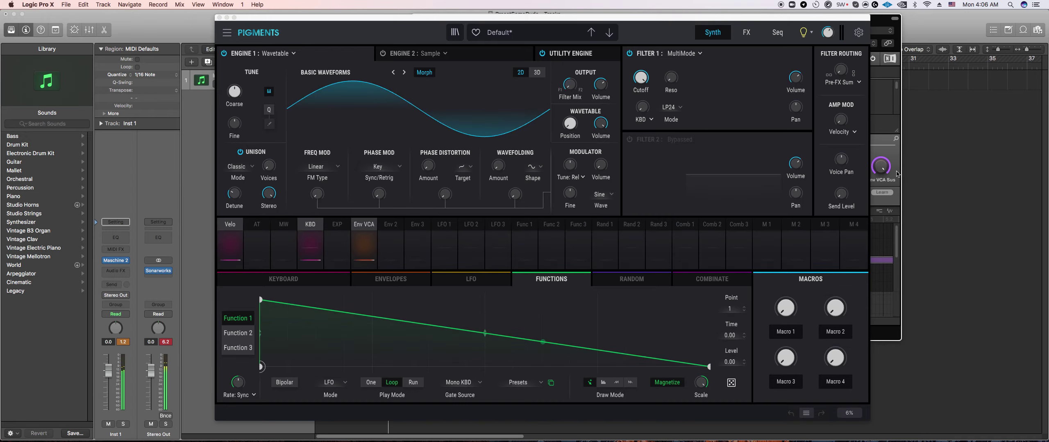
pyautogui.click(886, 150)
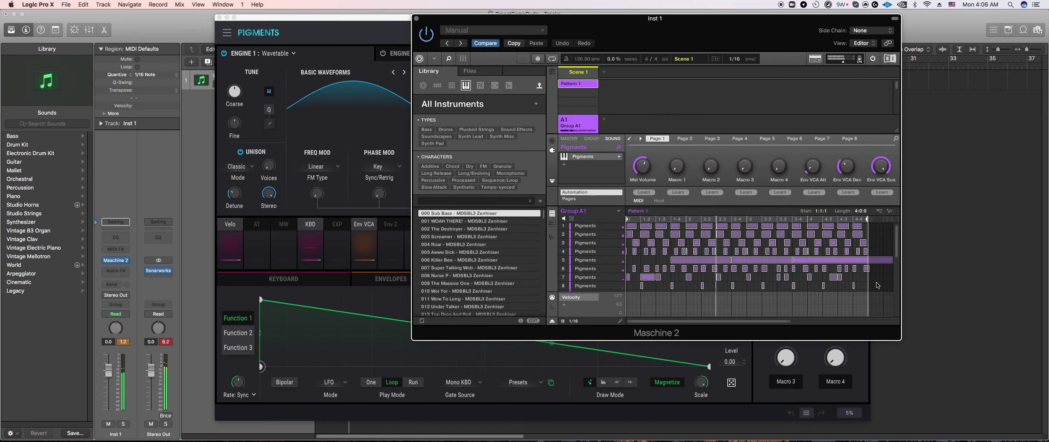
pyautogui.press('Right')
pyautogui.press('Right')
pyautogui.press('Right')
pyautogui.press('Right')
pyautogui.press('Right')
pyautogui.press('Right')
pyautogui.press('Right')
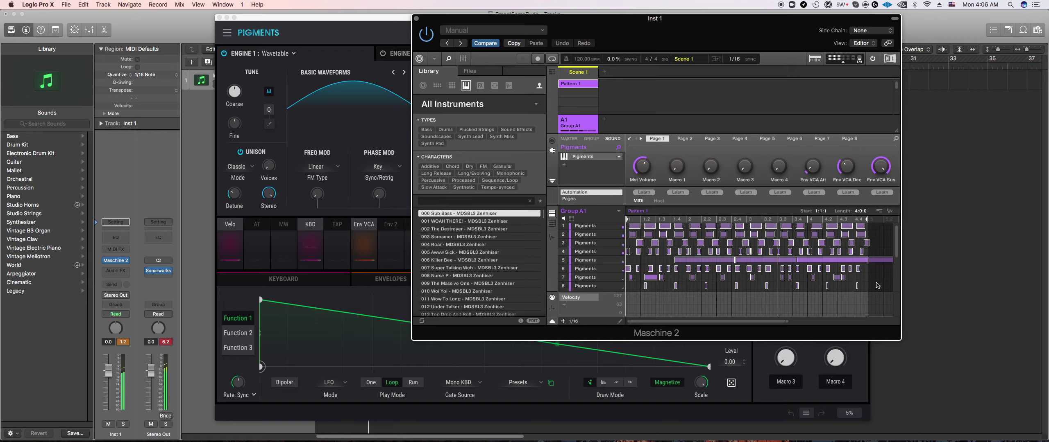
pyautogui.press('Right')
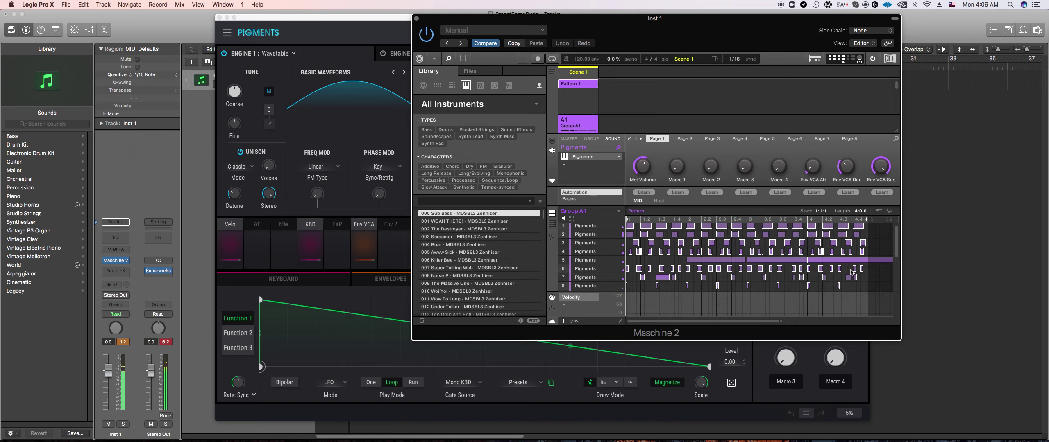
# Step: Rearrange sound 5's long notes so that they fill the pattern from its start
pyautogui.moveTo(779, 320); pyautogui.dragTo(868, 328)
pyautogui.click(843, 252)
pyautogui.click(883, 148)
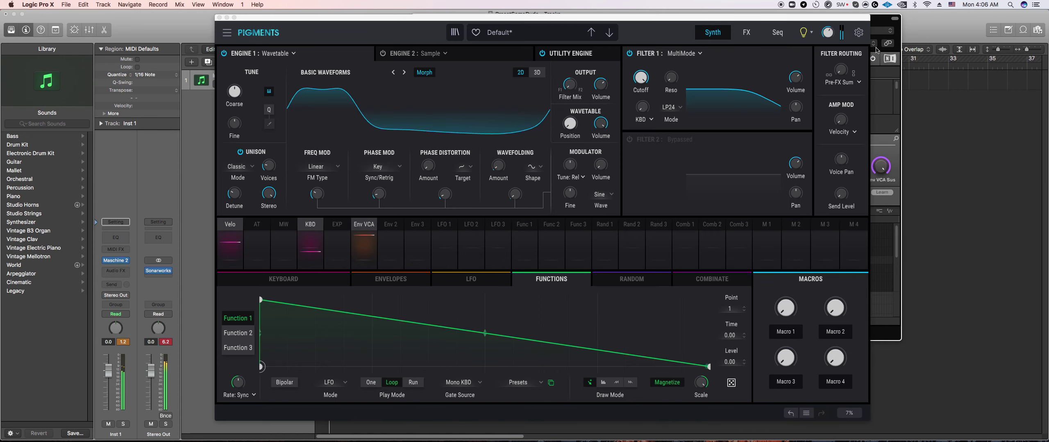
pyautogui.click(876, 19)
pyautogui.moveTo(826, 263); pyautogui.dragTo(622, 261)
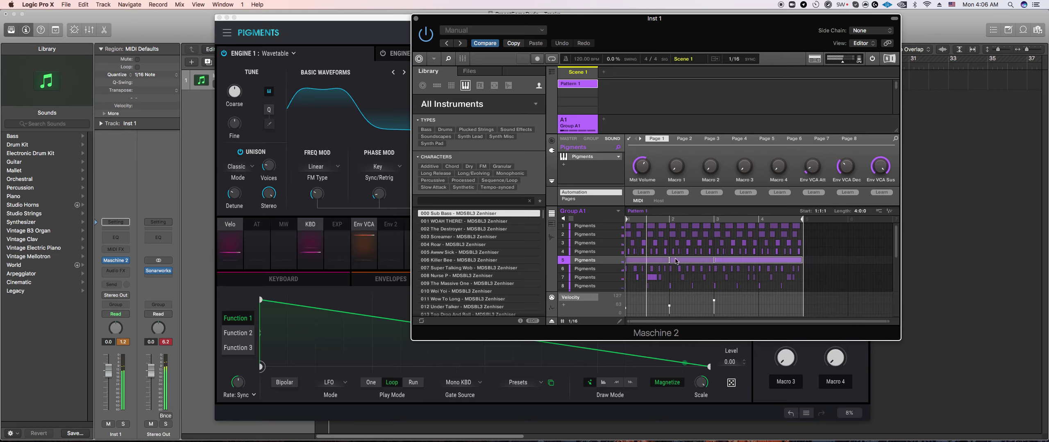
# Step: Select sound 9, set the pattern's step grid to 1/8 and record notes for the sound
pyautogui.scroll(-2, 675, 262)
pyautogui.click(599, 284)
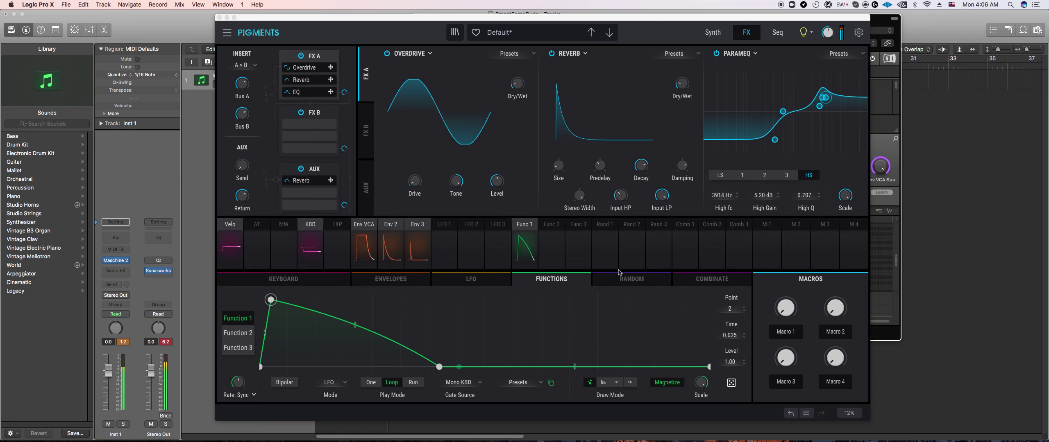
pyautogui.click(883, 149)
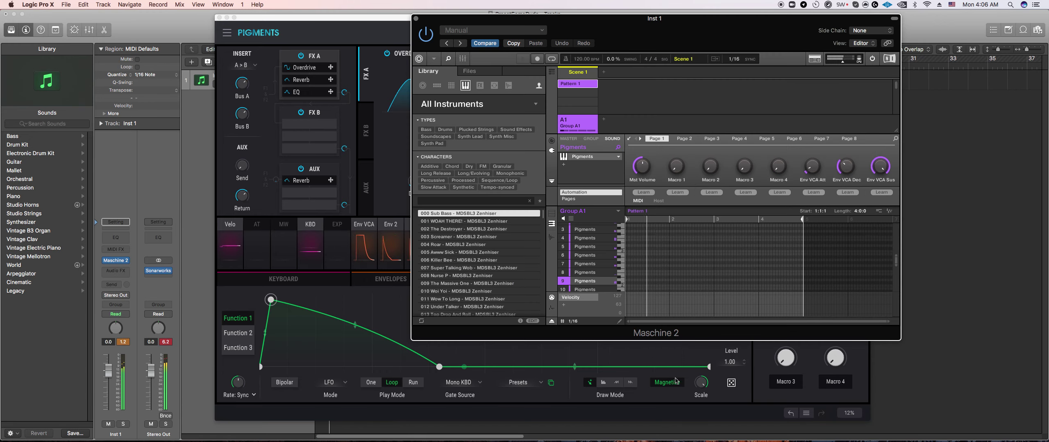
pyautogui.click(579, 321)
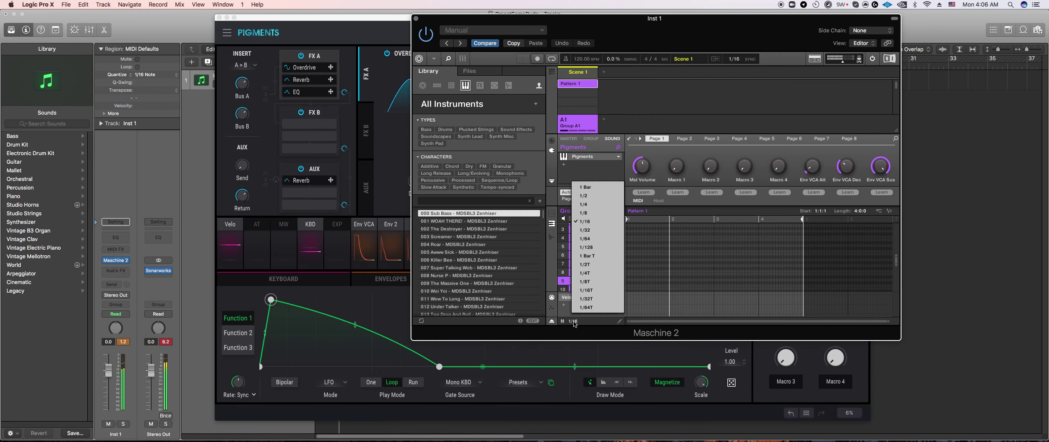
pyautogui.click(596, 212)
pyautogui.press('r')
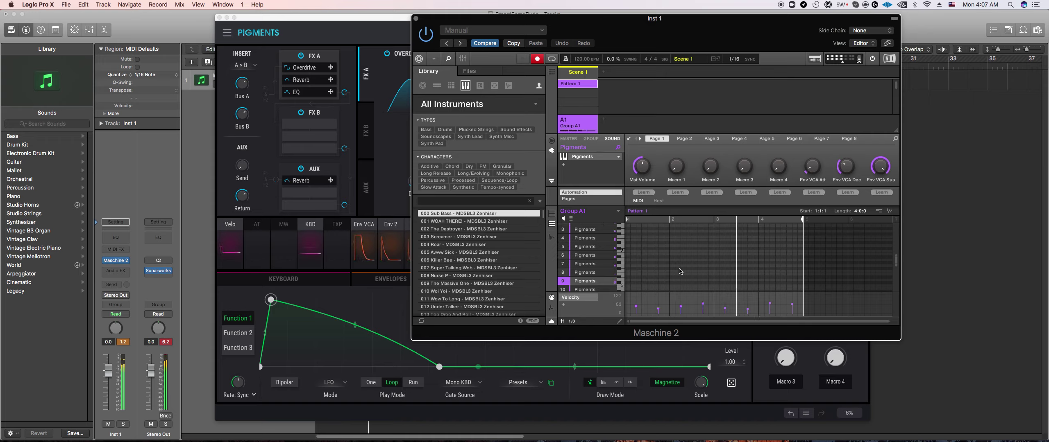
# Step: Show the notes of all the group's sounds, end recording and open sound 10's Pigments instance
pyautogui.click(551, 214)
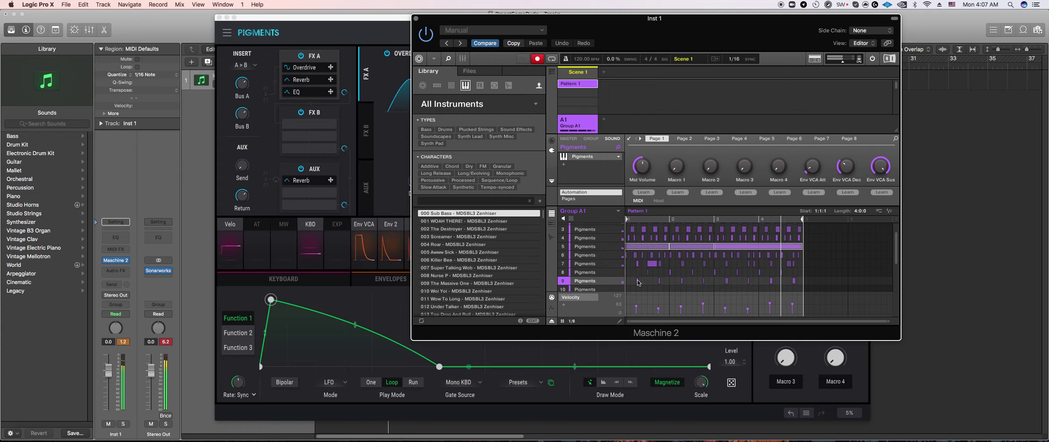
pyautogui.press('r')
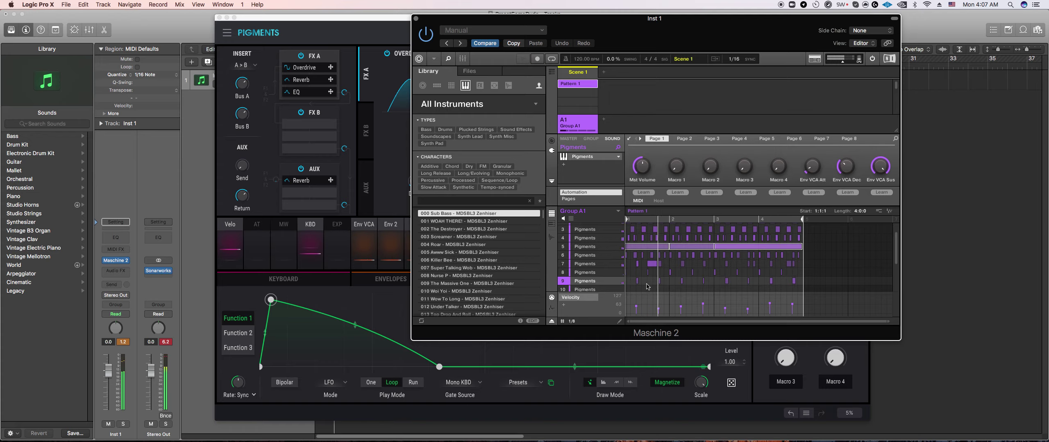
pyautogui.click(583, 290)
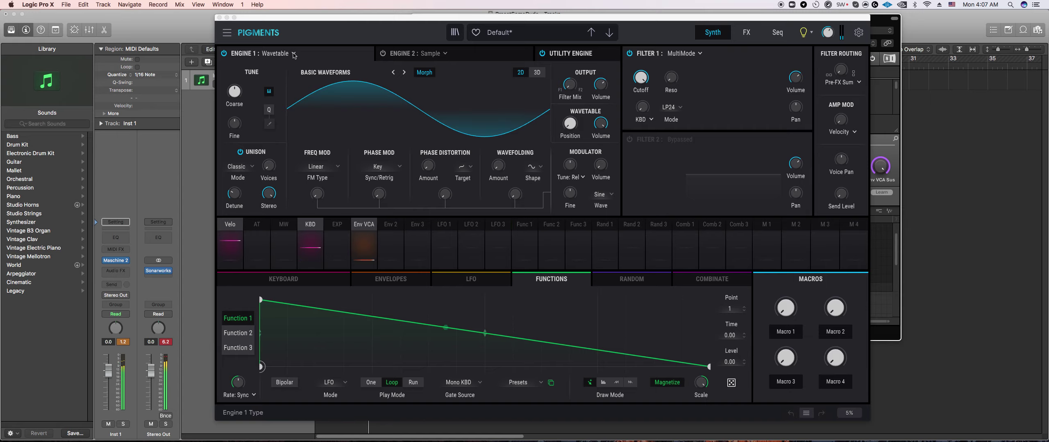
# Step: Load the Bassick wavetable into engine 1
pyautogui.click(325, 74)
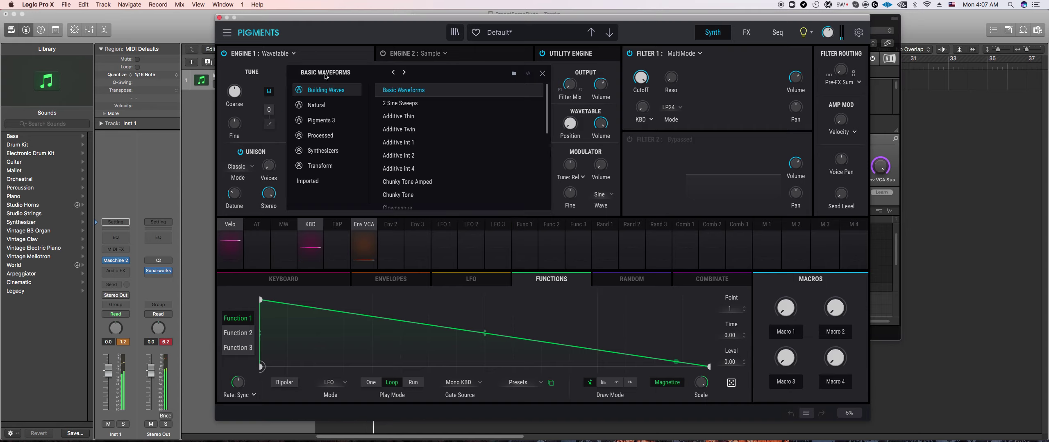
pyautogui.click(344, 137)
pyautogui.click(424, 117)
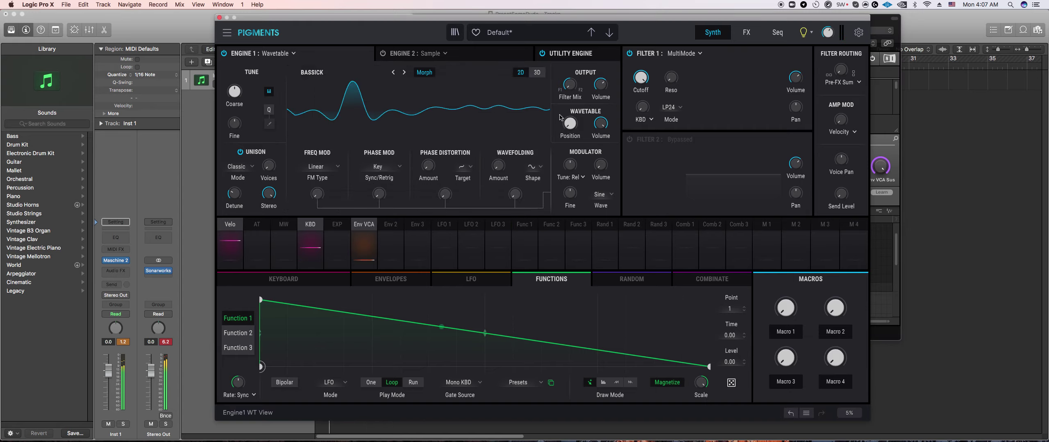
pyautogui.click(542, 73)
# Step: Raise engine 1's wavetable position, apply phase distortion with the Fractalize target, and lower the coarse tuning
pyautogui.moveTo(570, 123); pyautogui.dragTo(570, 145)
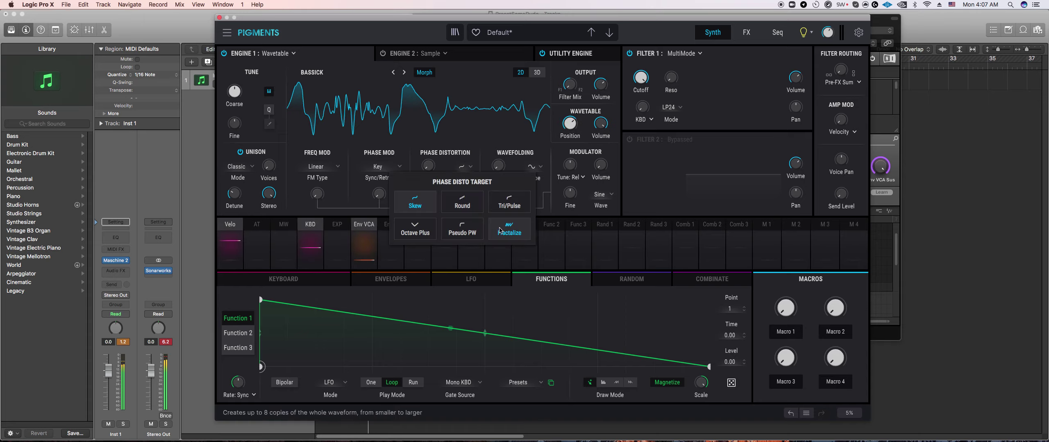
pyautogui.moveTo(428, 165); pyautogui.dragTo(441, 159)
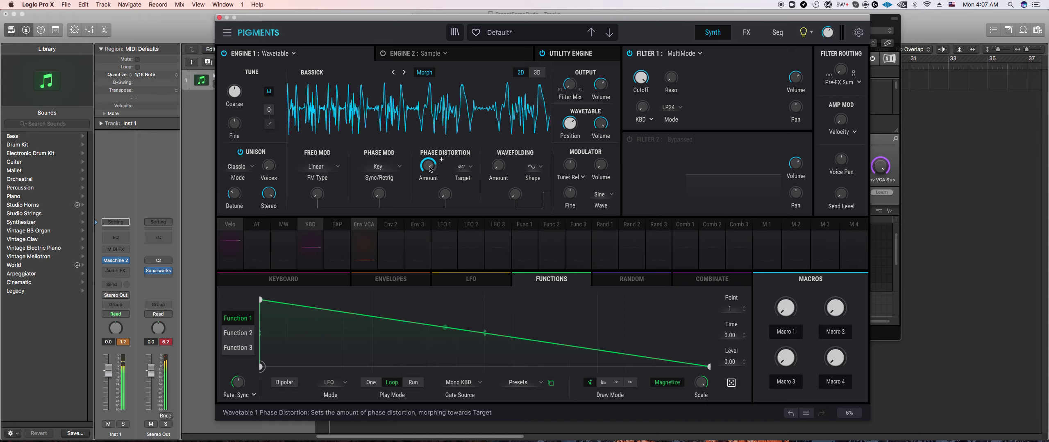
pyautogui.moveTo(244, 85)
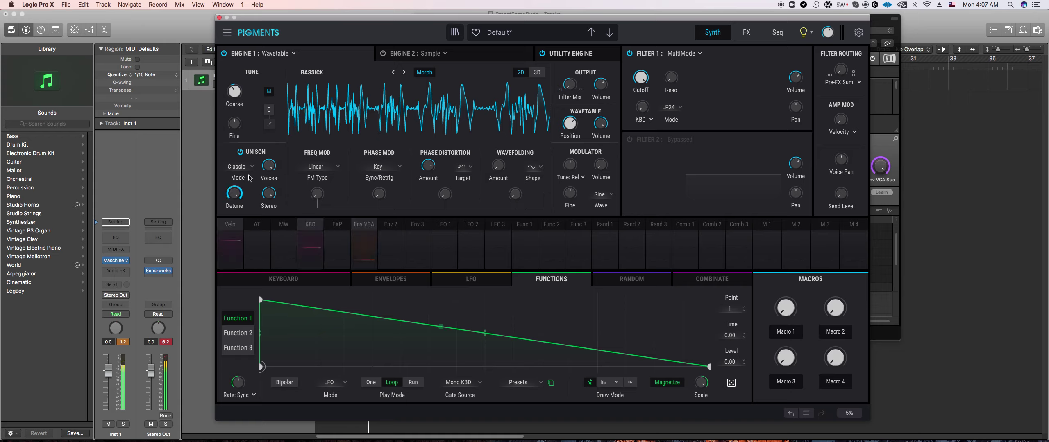
# Step: Make Function 1 fall to zero at time 0.250, turn down engine 1's volume and modulate it with Function 1 by 1.00
pyautogui.moveTo(369, 355); pyautogui.dragTo(371, 405)
pyautogui.moveTo(599, 85); pyautogui.dragTo(599, 135)
pyautogui.click(519, 223)
pyautogui.moveTo(595, 85); pyautogui.dragTo(595, 61)
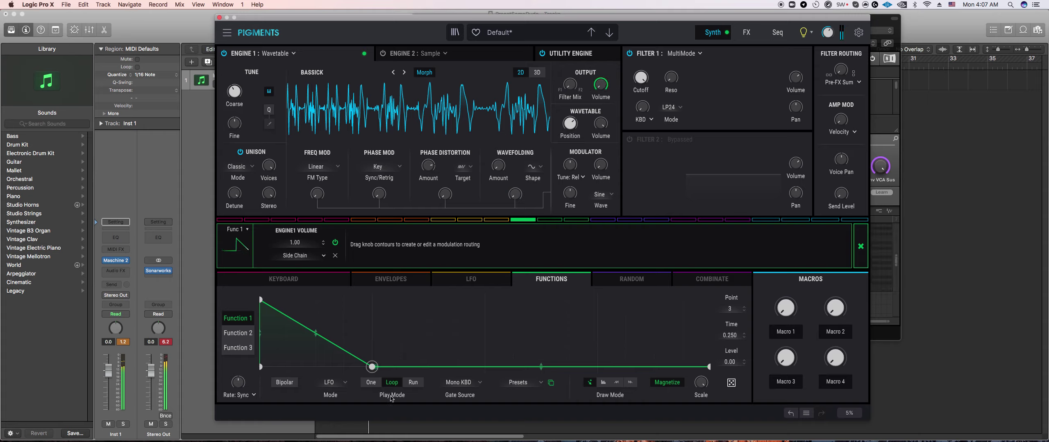
# Step: Bend Function 1's decay into a steep curve and raise engine 1's phase modulation amount
pyautogui.moveTo(311, 335); pyautogui.dragTo(315, 362)
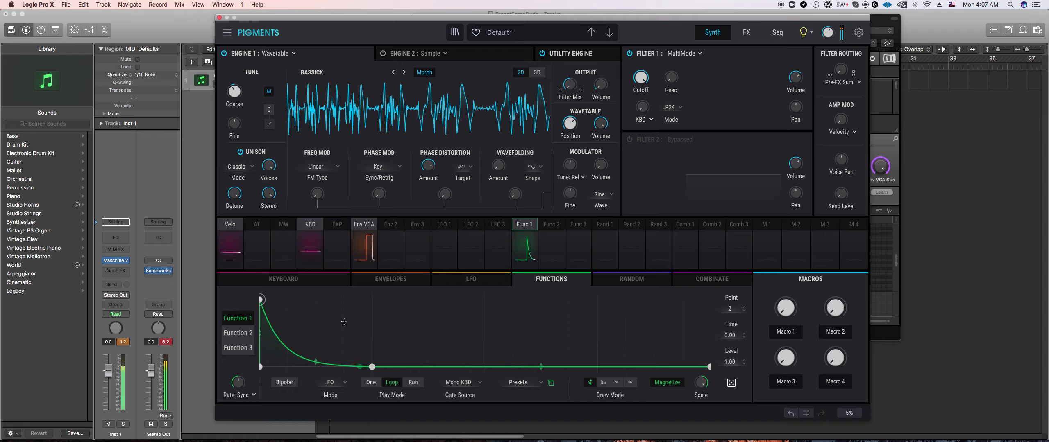
pyautogui.moveTo(379, 194); pyautogui.dragTo(391, 187)
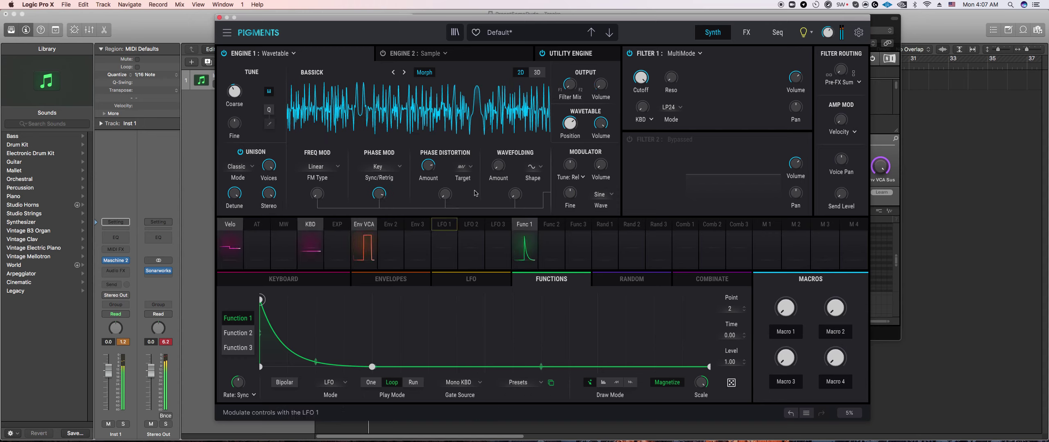
pyautogui.moveTo(489, 175)
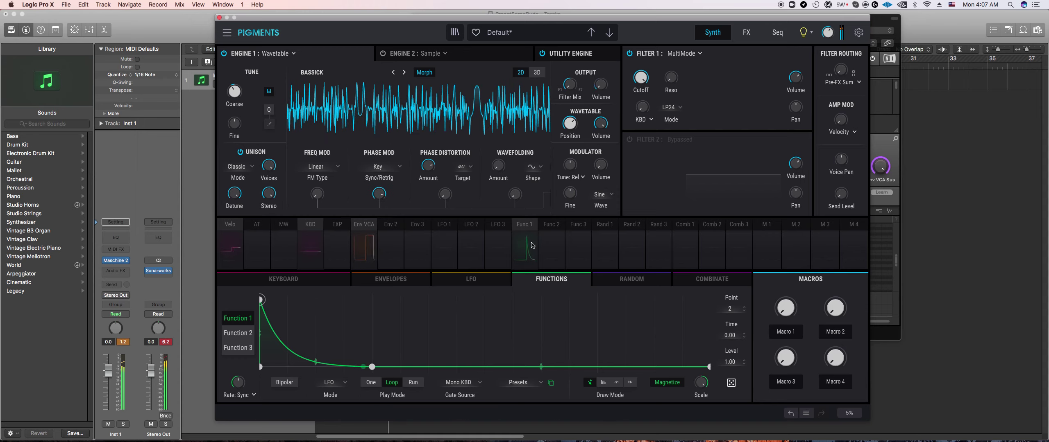
pyautogui.moveTo(315, 360); pyautogui.dragTo(315, 364)
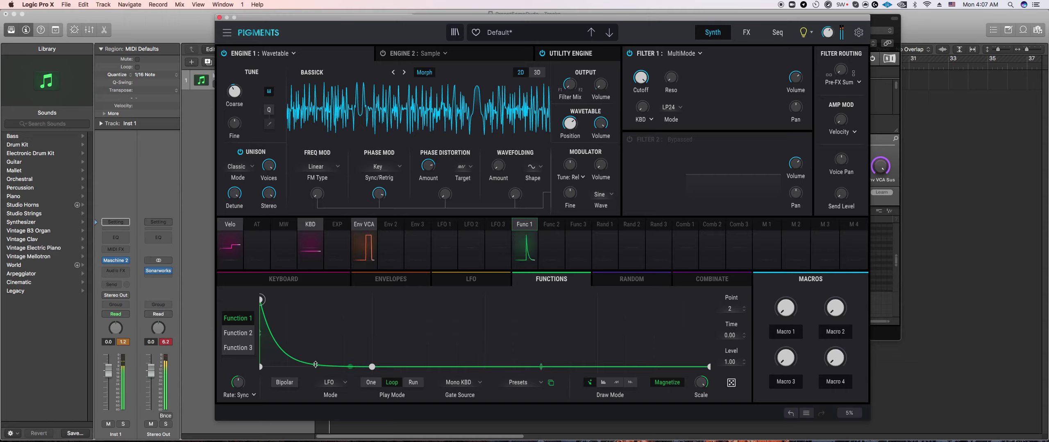
pyautogui.click(287, 332)
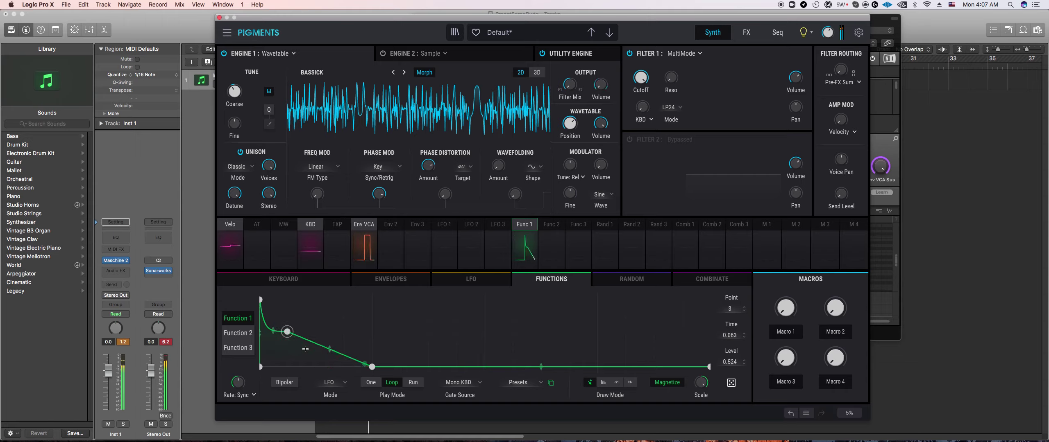
pyautogui.moveTo(287, 331); pyautogui.dragTo(286, 340)
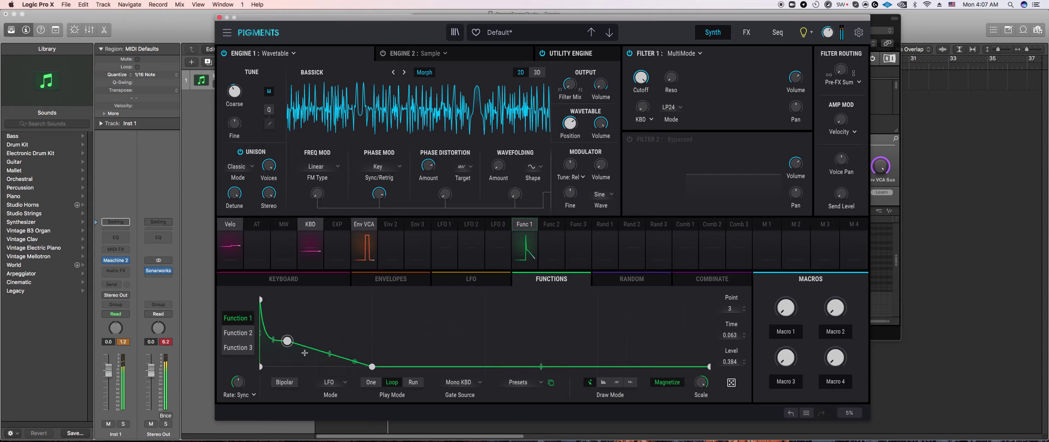
pyautogui.rightClick(287, 340)
pyautogui.moveTo(315, 364); pyautogui.dragTo(315, 360)
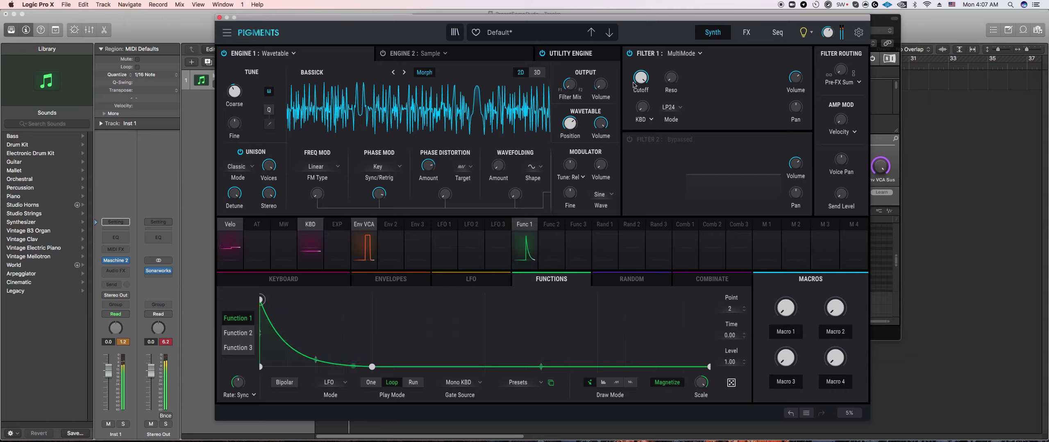
# Step: Change engine 2's type to Wavetable and load the Basser wavetable into it
pyautogui.click(437, 53)
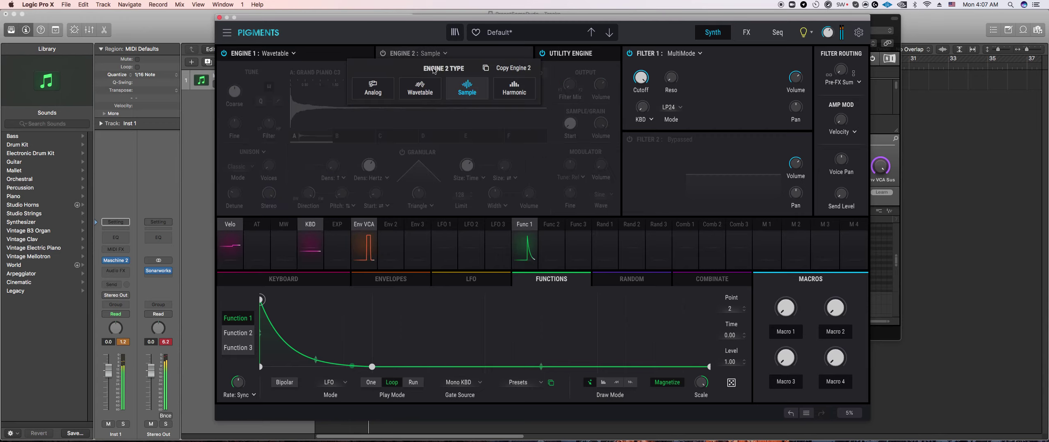
pyautogui.click(426, 87)
pyautogui.click(360, 73)
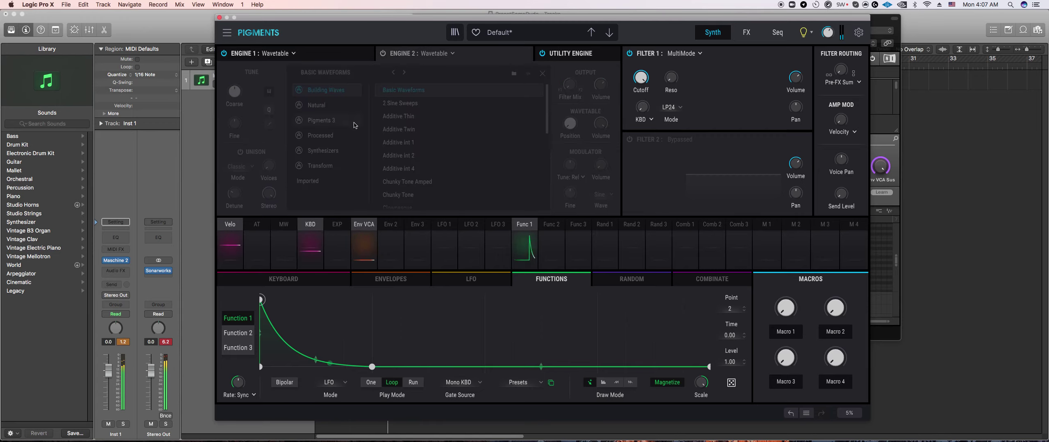
pyautogui.click(346, 140)
pyautogui.click(354, 121)
pyautogui.doubleClick(408, 149)
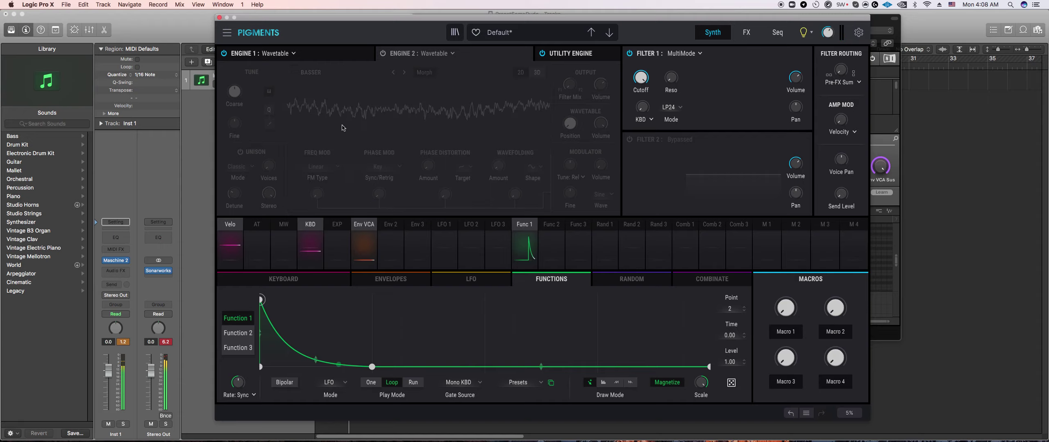
# Step: Lower engine 2's coarse tuning and volume, and raise its wavefolding amount
pyautogui.moveTo(244, 85)
pyautogui.moveTo(234, 91); pyautogui.dragTo(234, 99)
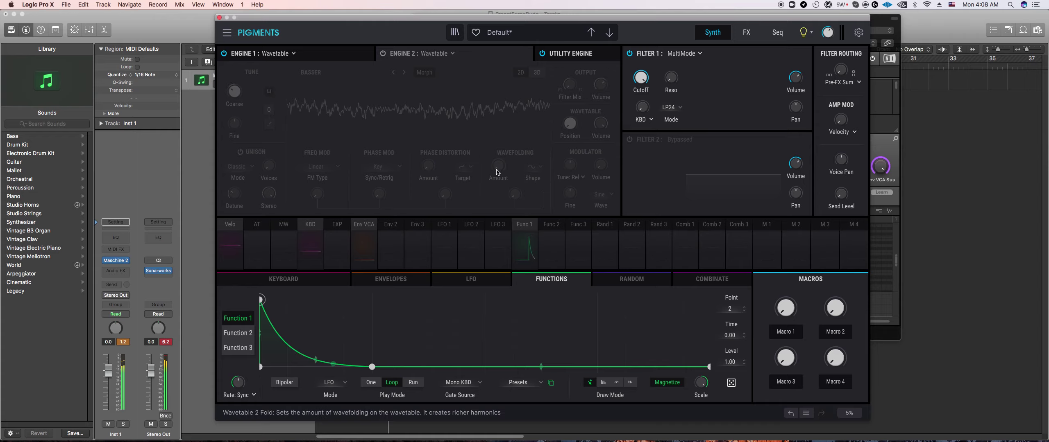
pyautogui.scroll(5, 512, 159)
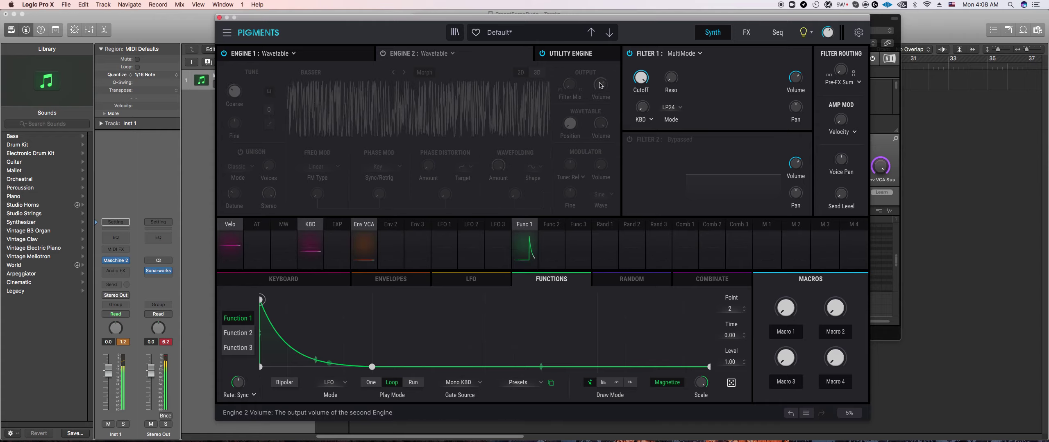
pyautogui.click(536, 168)
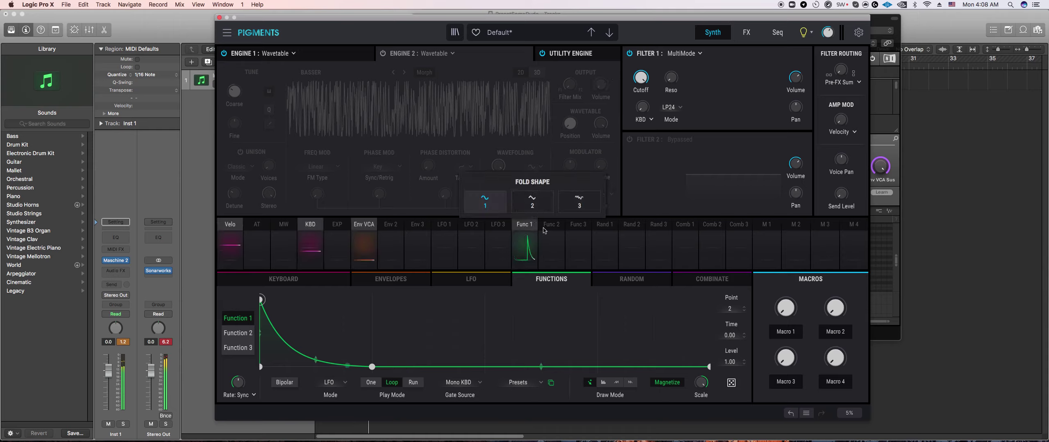
pyautogui.click(579, 201)
pyautogui.click(534, 167)
pyautogui.click(486, 208)
# Step: Enable engine 2 and shape Function 2 with a peak at 0.015 and a steep curved decay to zero
pyautogui.click(382, 53)
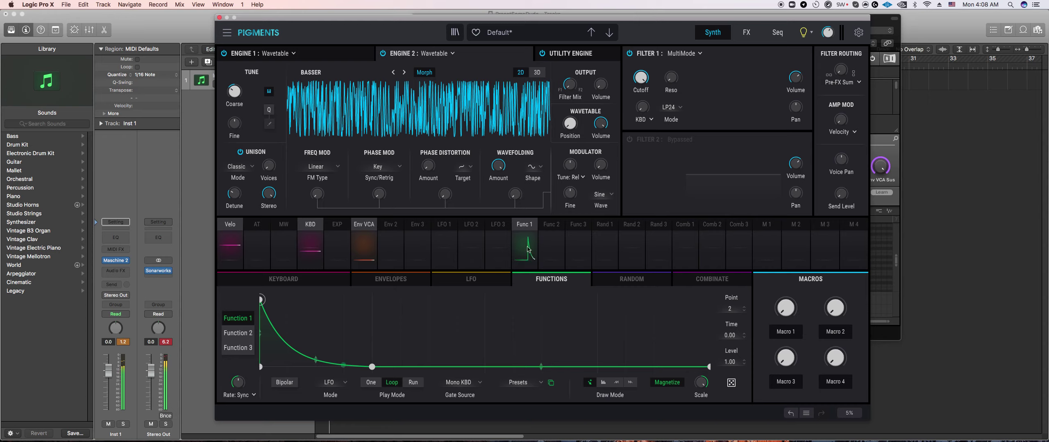
pyautogui.click(546, 235)
pyautogui.click(344, 367)
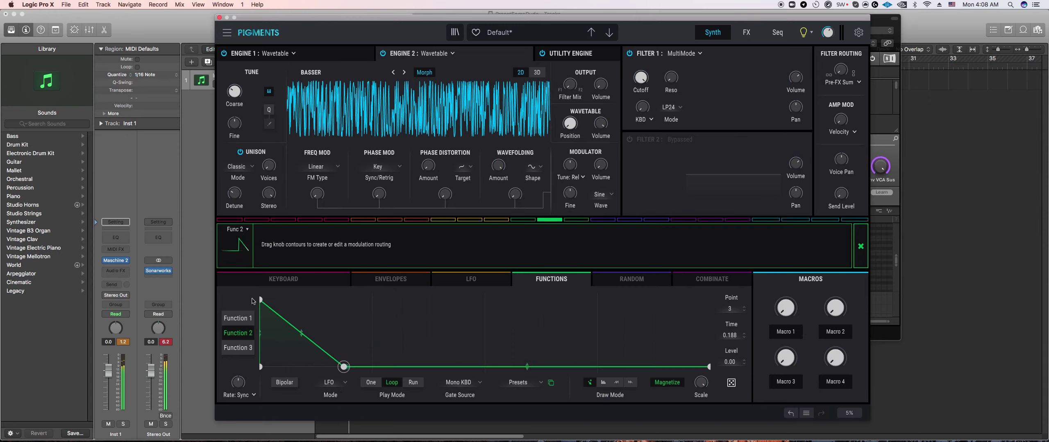
pyautogui.moveTo(301, 332); pyautogui.dragTo(301, 359)
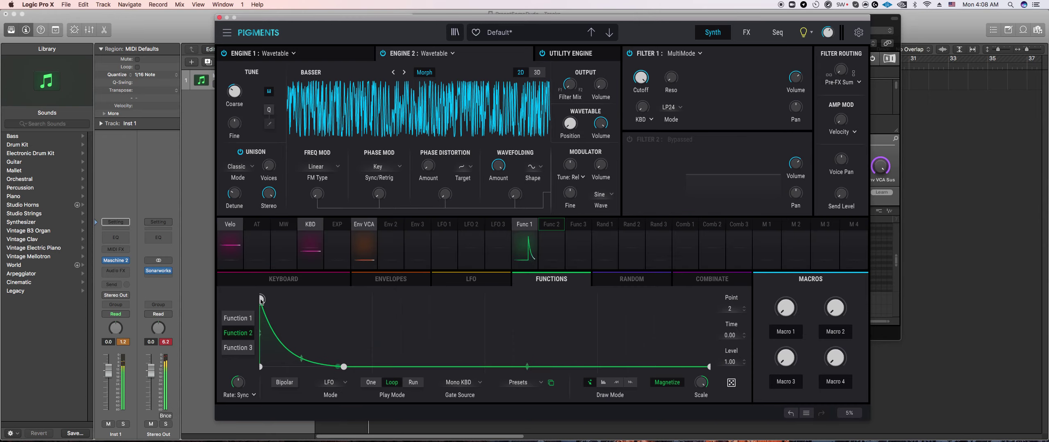
pyautogui.moveTo(264, 298); pyautogui.dragTo(266, 299)
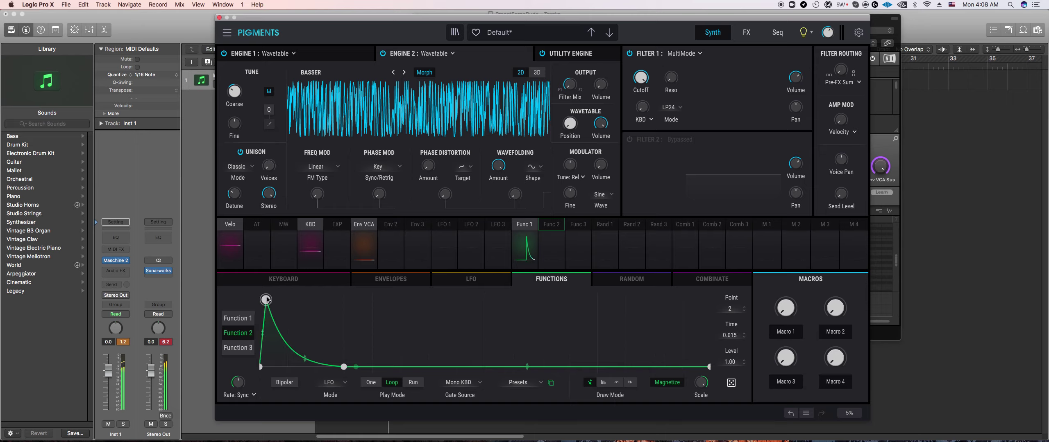
pyautogui.moveTo(304, 359); pyautogui.dragTo(305, 364)
# Step: Modulate engine 2's volume with Function 2 by an amount of 1.00
pyautogui.moveTo(597, 89)
pyautogui.click(547, 231)
pyautogui.moveTo(594, 85)
pyautogui.mouseDown()
pyautogui.moveTo(594, 57)
pyautogui.moveTo(590, 98)
pyautogui.mouseUp()
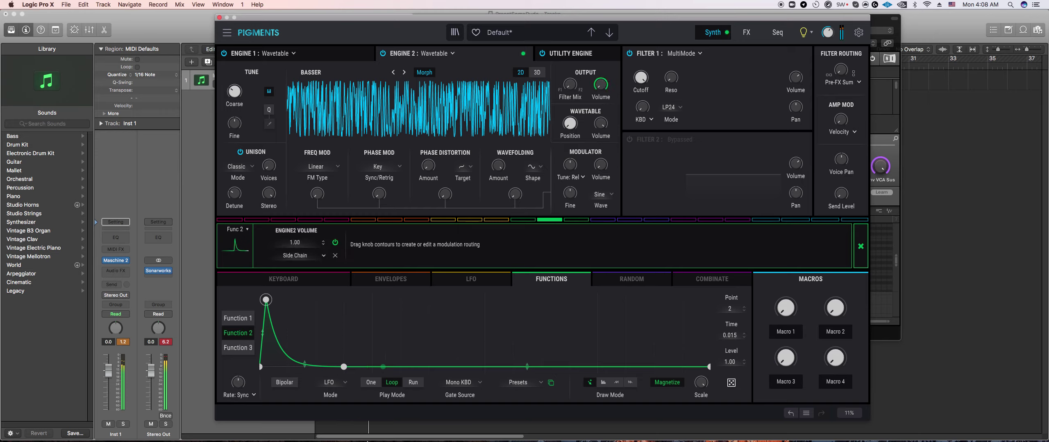
# Step: Move Function 2's peak to time 0.00 and make its decay curve steeper
pyautogui.moveTo(266, 299); pyautogui.dragTo(261, 299)
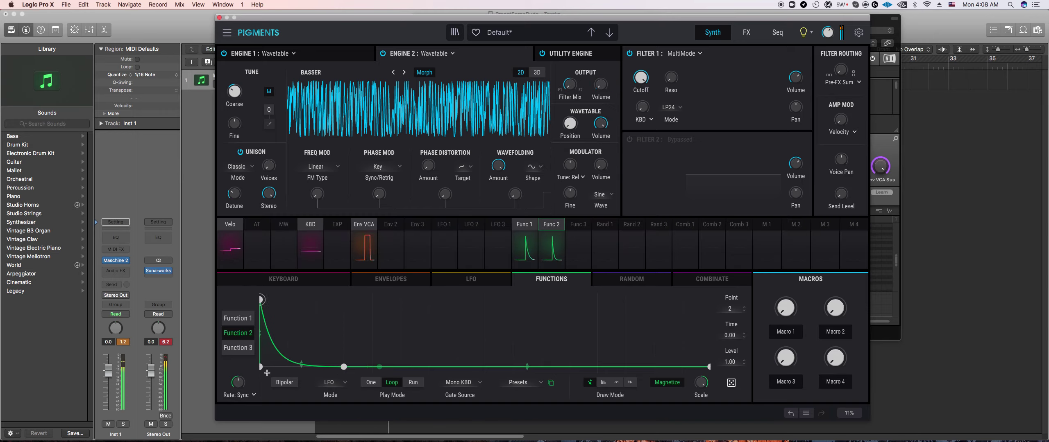
pyautogui.moveTo(303, 368)
pyautogui.mouseDown()
pyautogui.moveTo(301, 349)
pyautogui.moveTo(301, 366)
pyautogui.mouseUp()
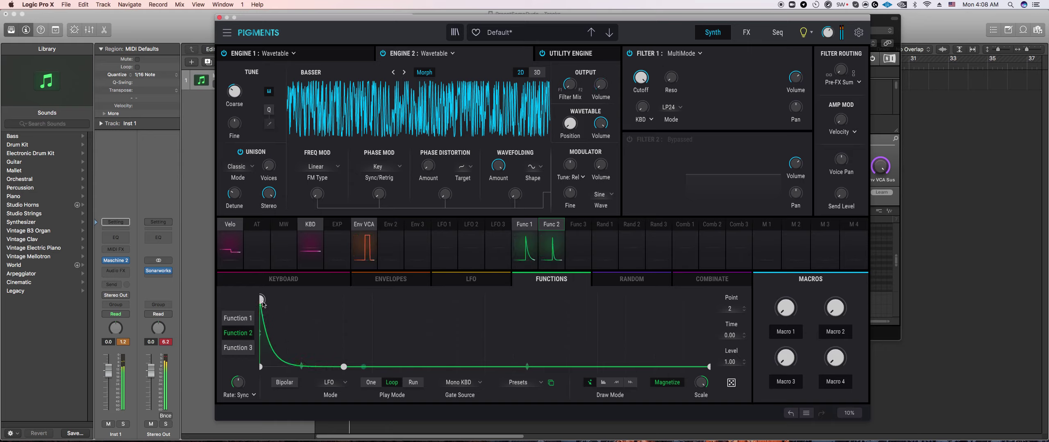
pyautogui.moveTo(261, 301); pyautogui.dragTo(260, 300)
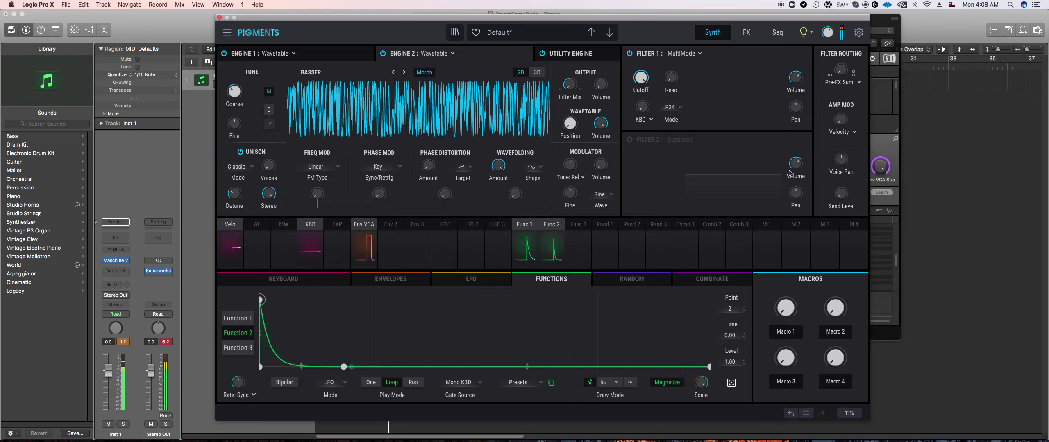
# Step: Raise the FX A reverb's dry/wet mix, shorten its decay and adjust its damping
pyautogui.click(745, 32)
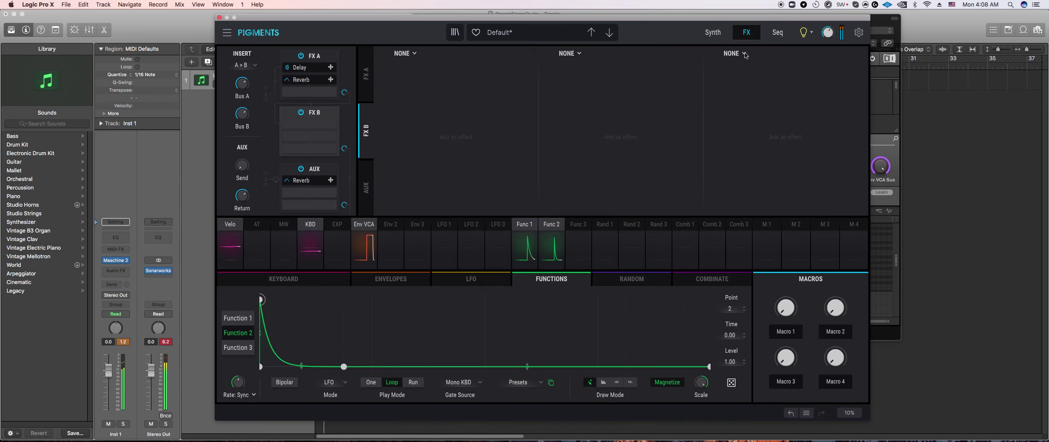
pyautogui.click(371, 86)
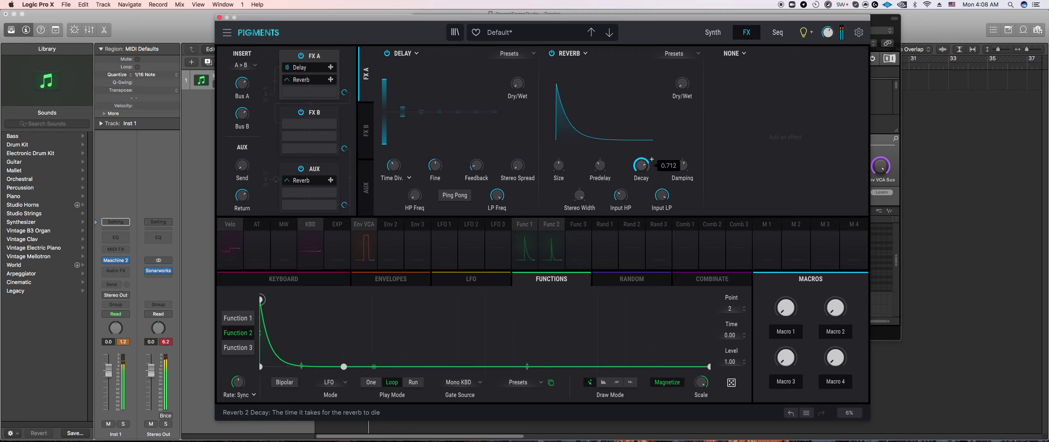
pyautogui.moveTo(558, 165)
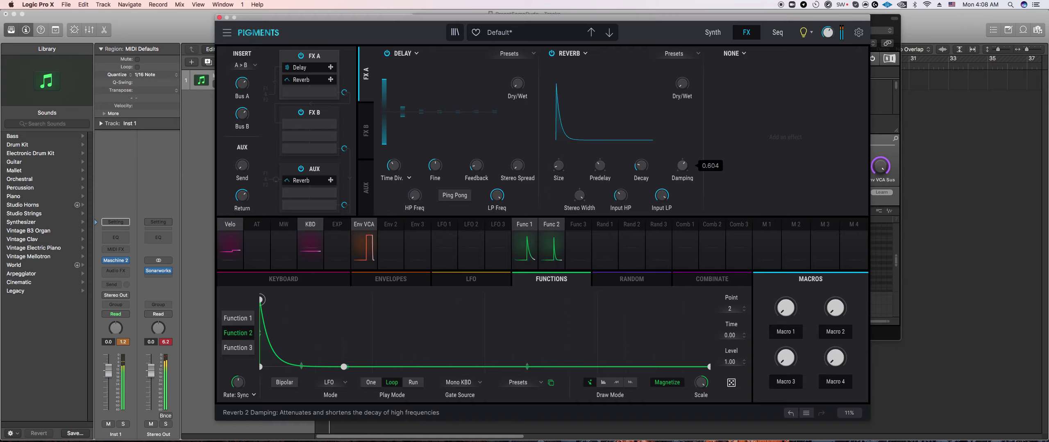
pyautogui.moveTo(691, 78)
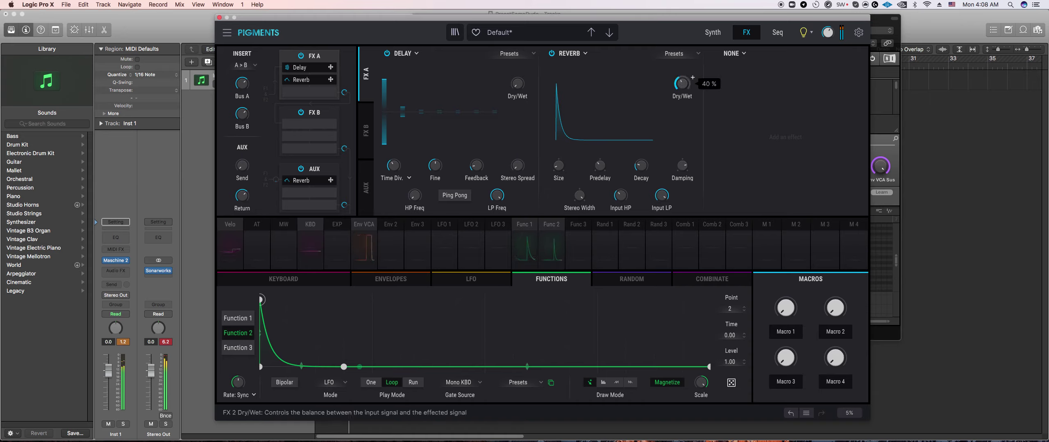
pyautogui.moveTo(641, 166)
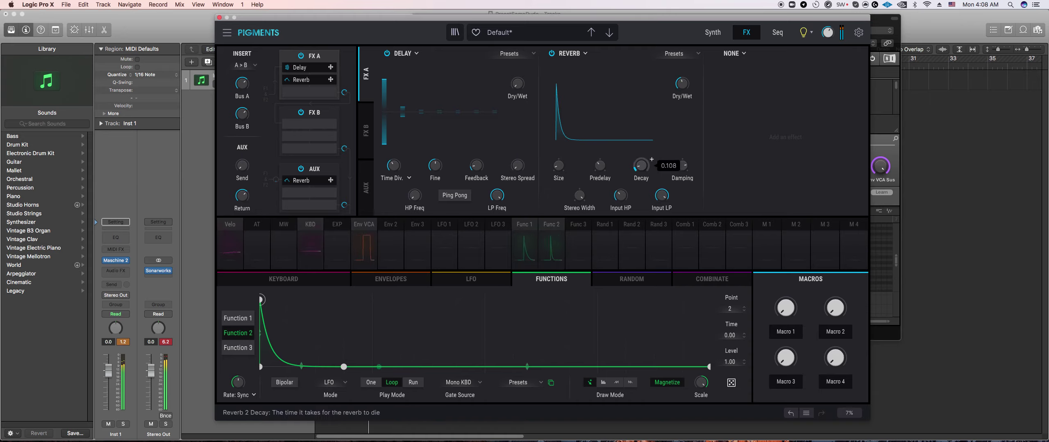
pyautogui.moveTo(682, 165)
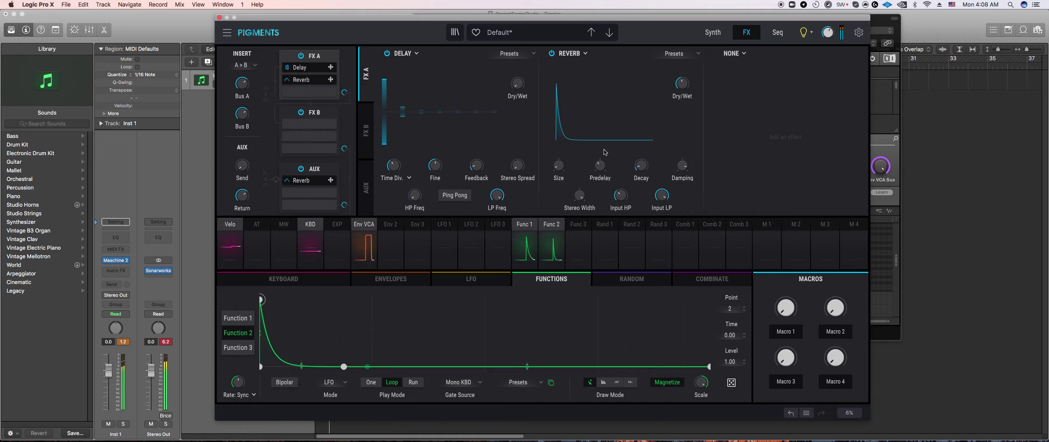
# Step: Raise Filter 1's resonance and set its cutoff to about 12,700 Hz
pyautogui.click(712, 34)
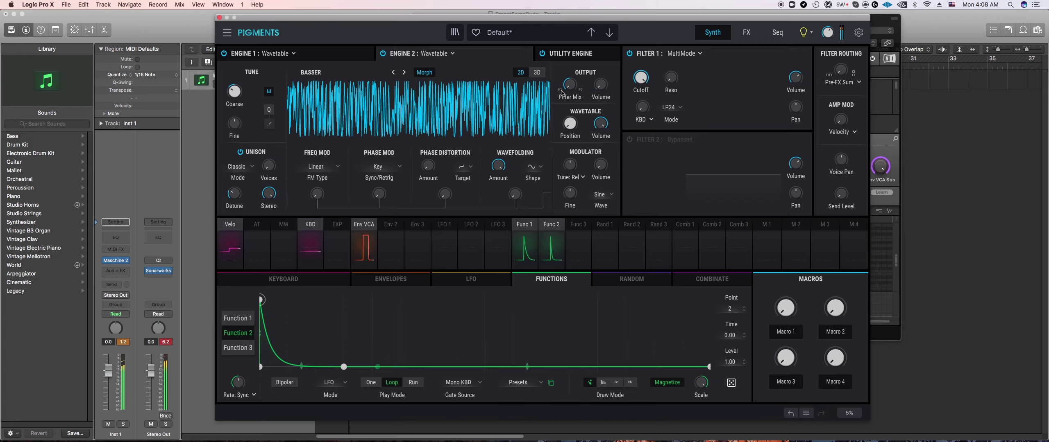
pyautogui.scroll(10, 681, 71)
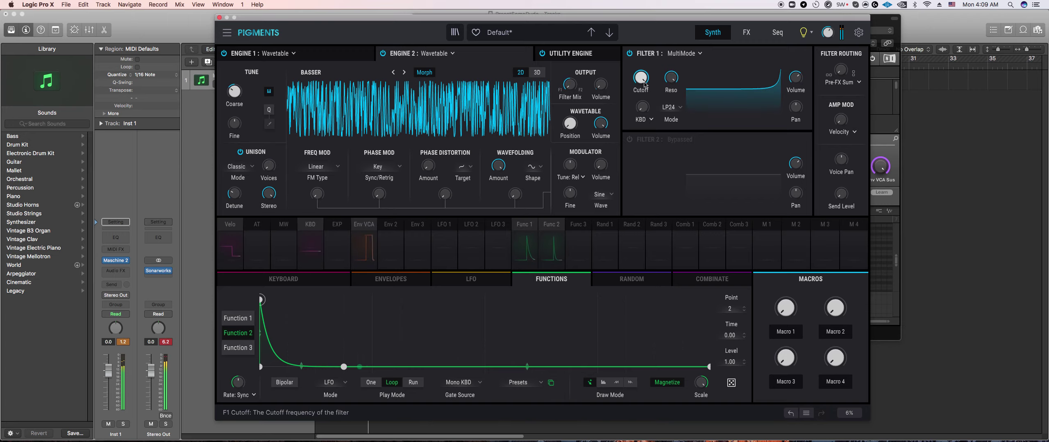
pyautogui.scroll(-3, 681, 72)
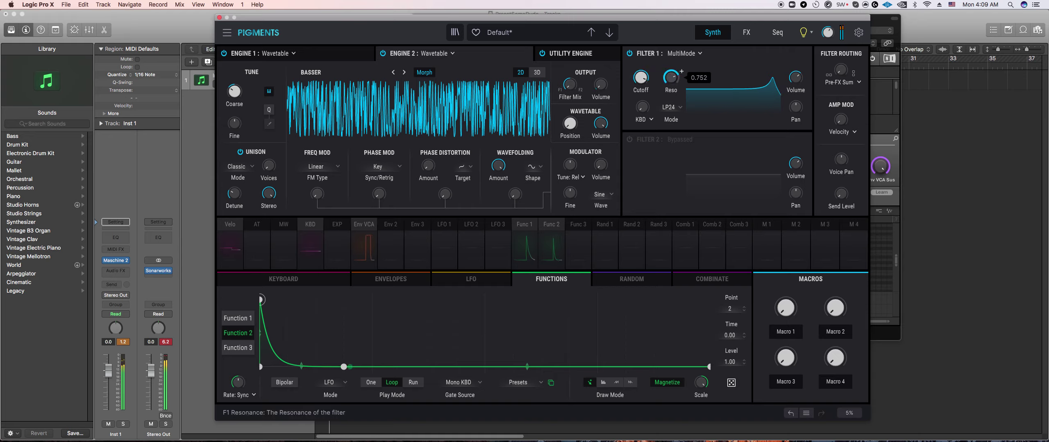
pyautogui.scroll(-3, 681, 72)
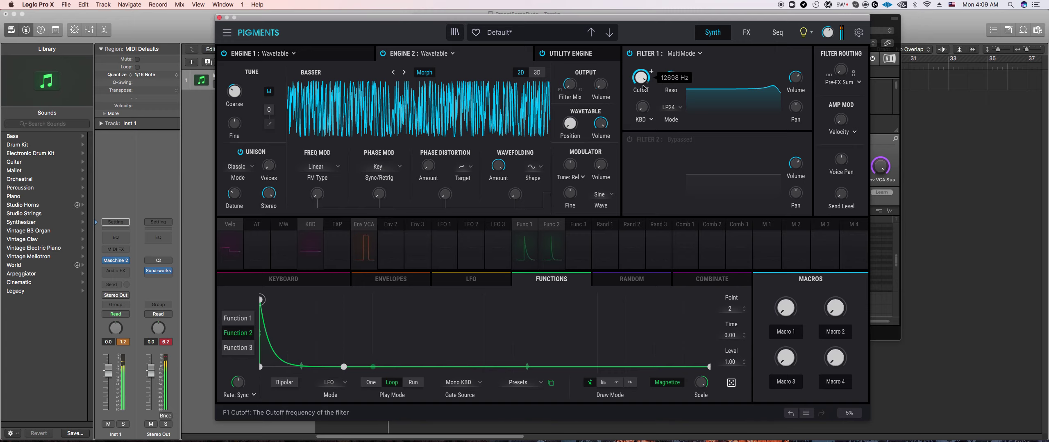
# Step: Raise the FX A delay's dry/wet mix, cut its feedback and shorten its time division
pyautogui.click(746, 32)
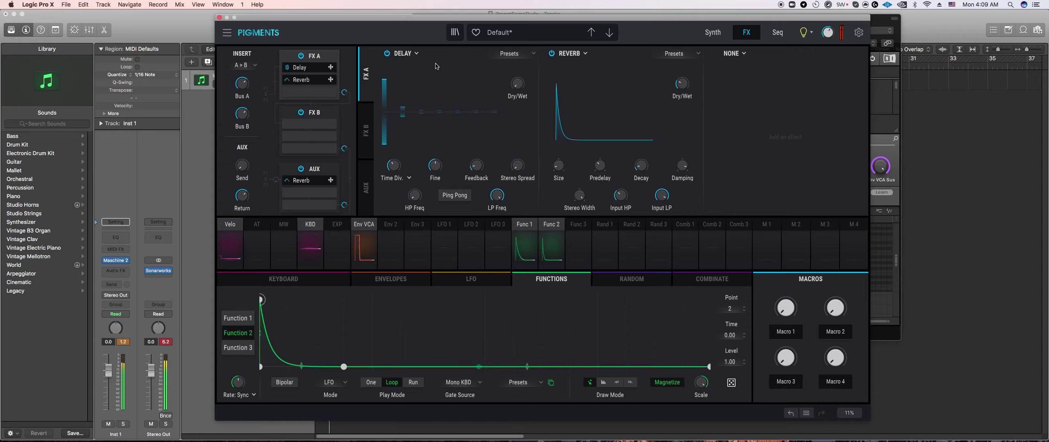
pyautogui.click(405, 53)
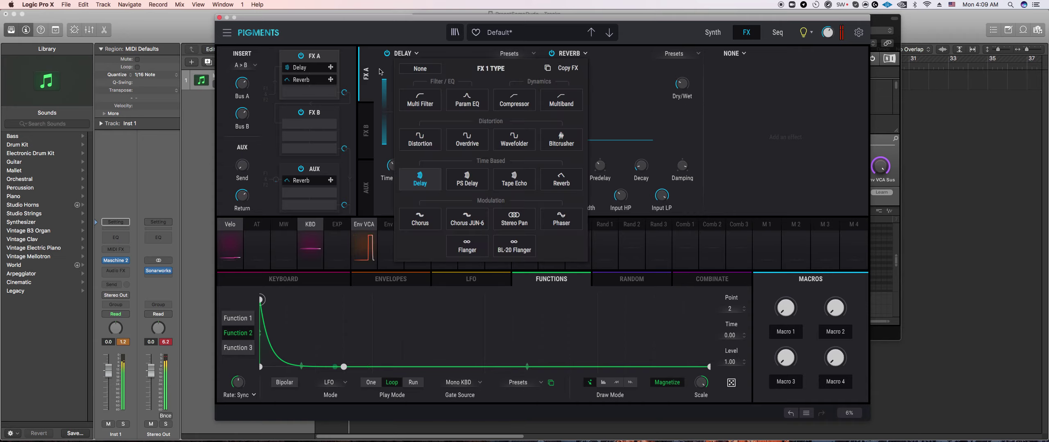
pyautogui.click(420, 179)
pyautogui.moveTo(517, 83)
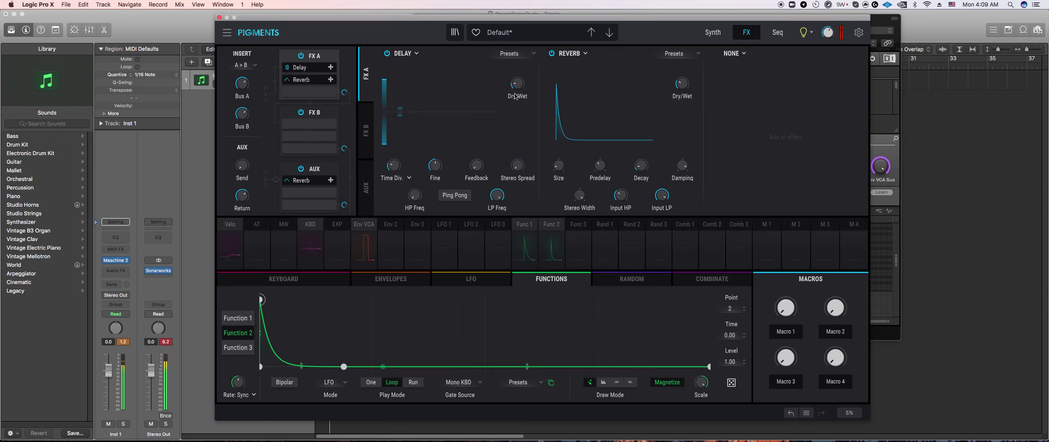
pyautogui.moveTo(408, 160)
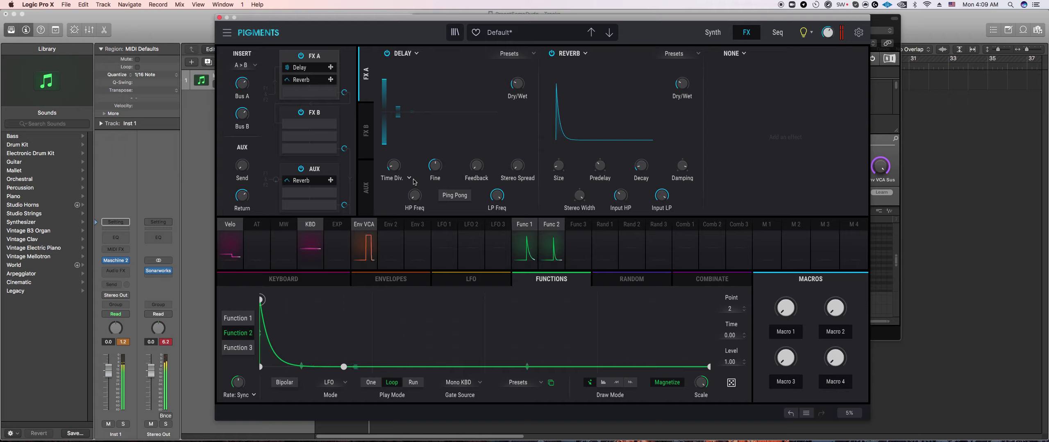
# Step: Set the delay's dry/wet mix to about 22%, raise its high-pass frequency and adjust its time division
pyautogui.click(409, 178)
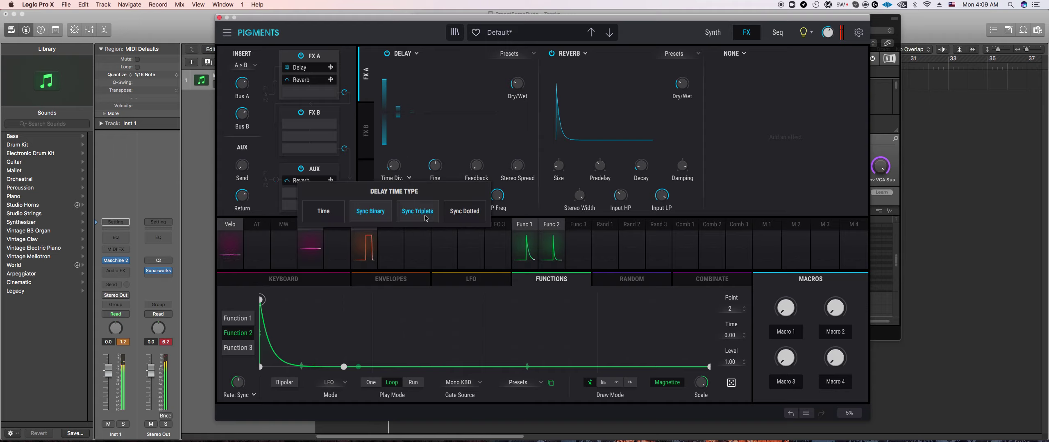
pyautogui.click(544, 205)
pyautogui.moveTo(507, 190)
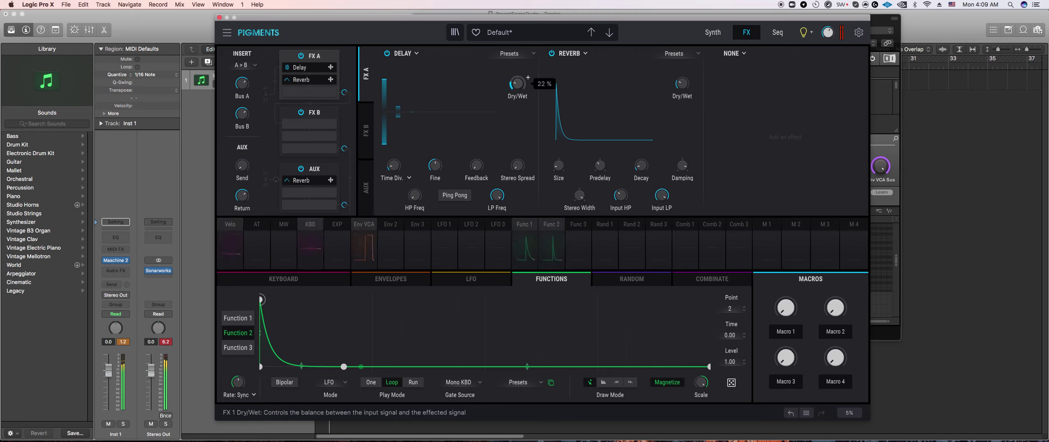
pyautogui.moveTo(417, 199)
pyautogui.moveTo(394, 169)
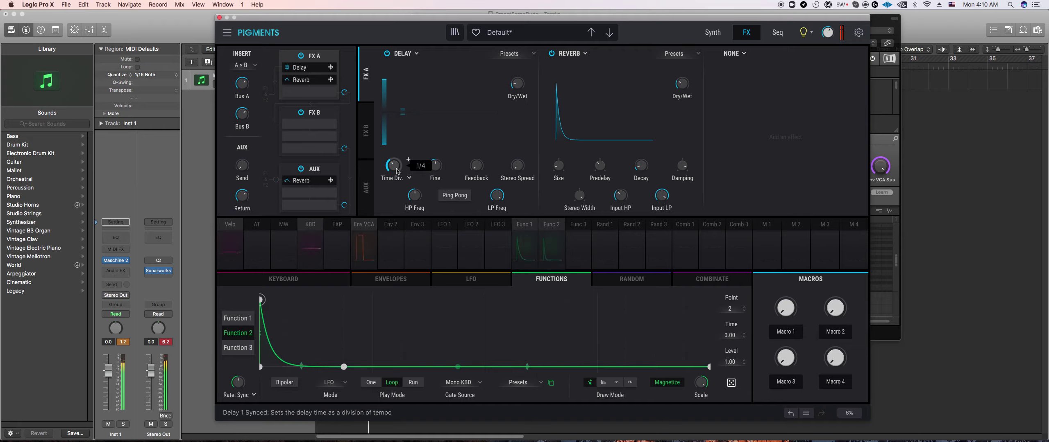
pyautogui.moveTo(479, 169)
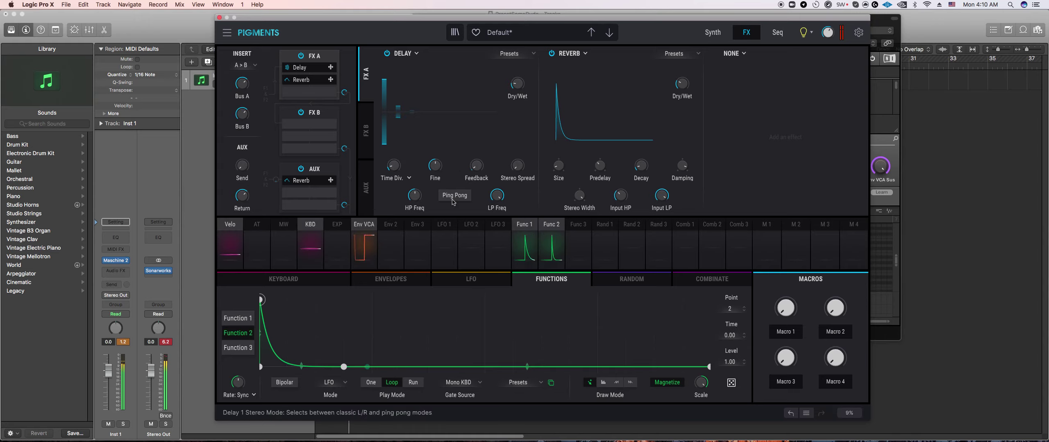
# Step: Try Sync Triplets as the delay time type with a longer time division
pyautogui.click(408, 178)
pyautogui.click(428, 209)
pyautogui.moveTo(408, 160)
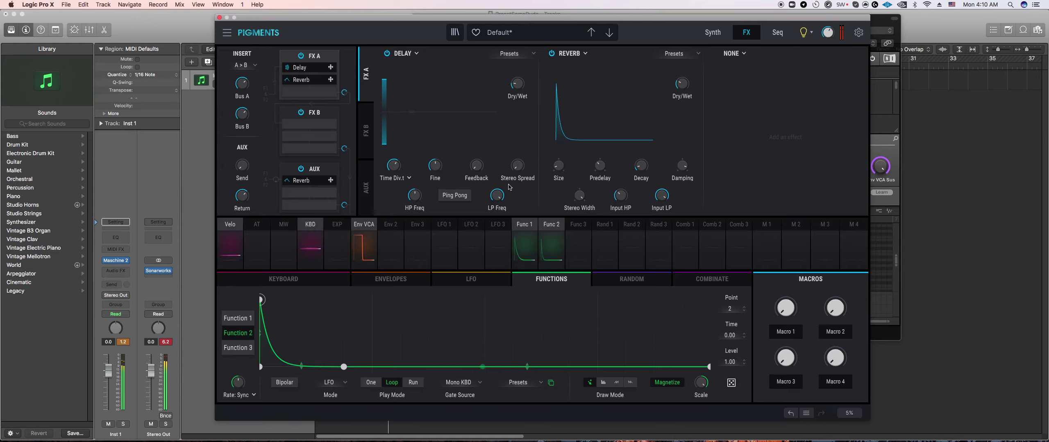
pyautogui.moveTo(517, 166)
# Step: Try Sync Dotted delay times including 1/16 dotted, followed by a 1/16 triplet time
pyautogui.click(395, 177)
pyautogui.click(465, 212)
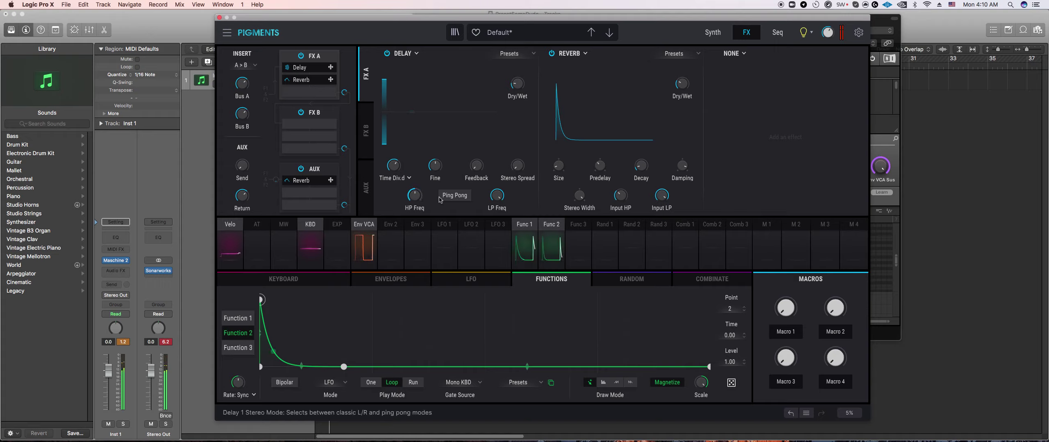
pyautogui.moveTo(424, 194)
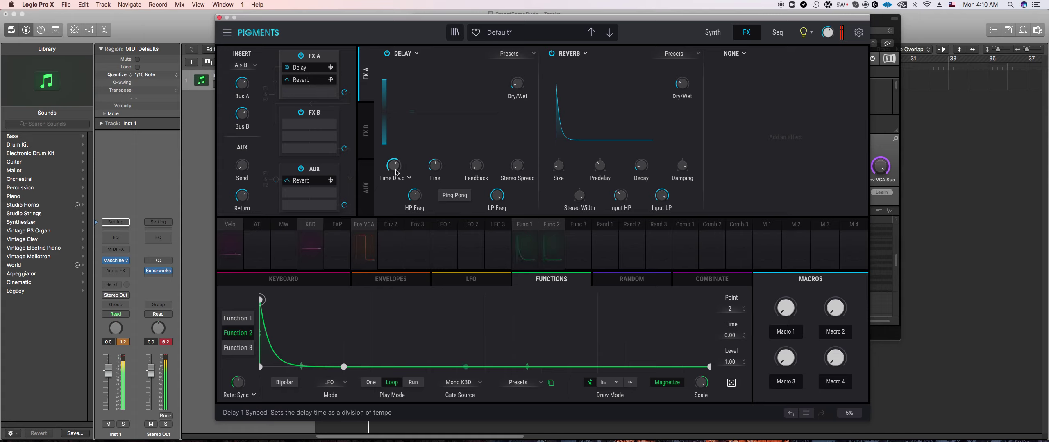
pyautogui.scroll(-1, 394, 170)
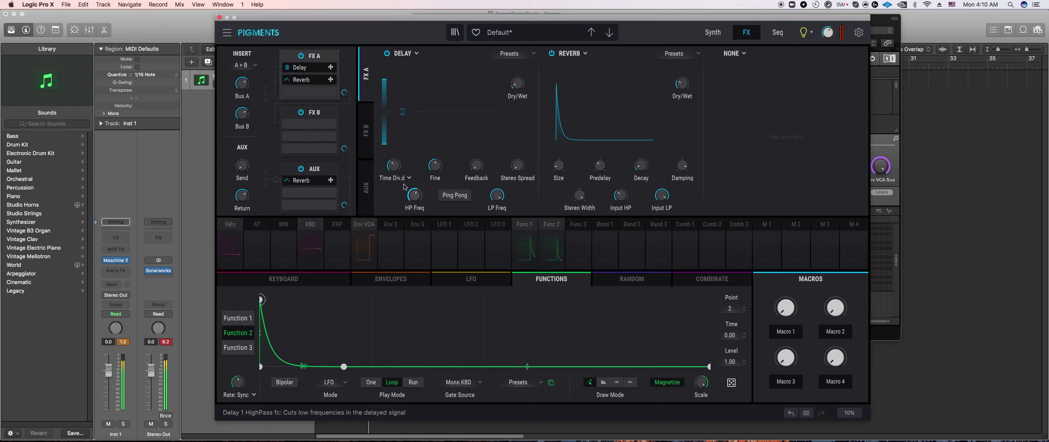
pyautogui.moveTo(446, 163)
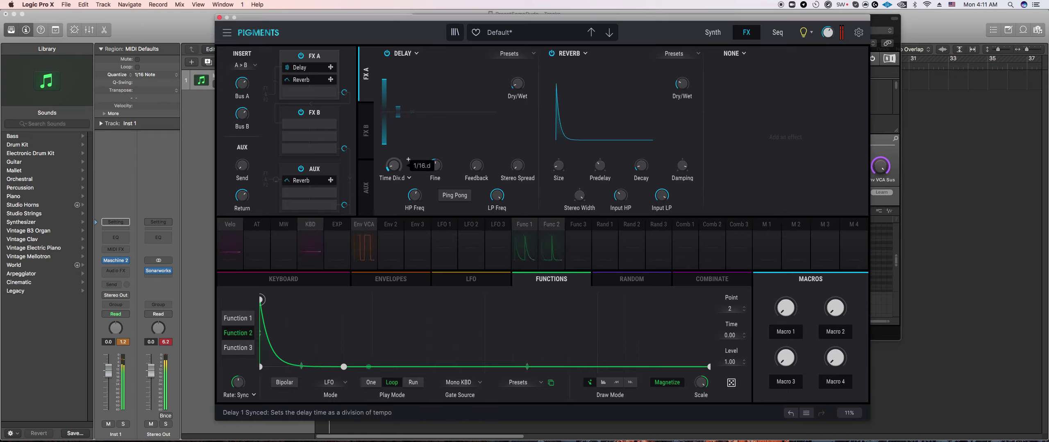
pyautogui.click(388, 170)
pyautogui.moveTo(387, 170); pyautogui.dragTo(393, 163)
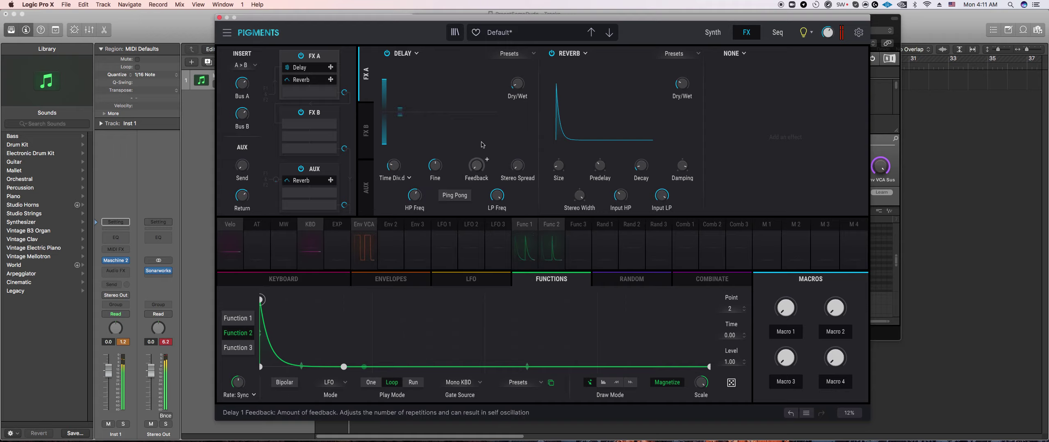
pyautogui.click(409, 178)
pyautogui.click(405, 204)
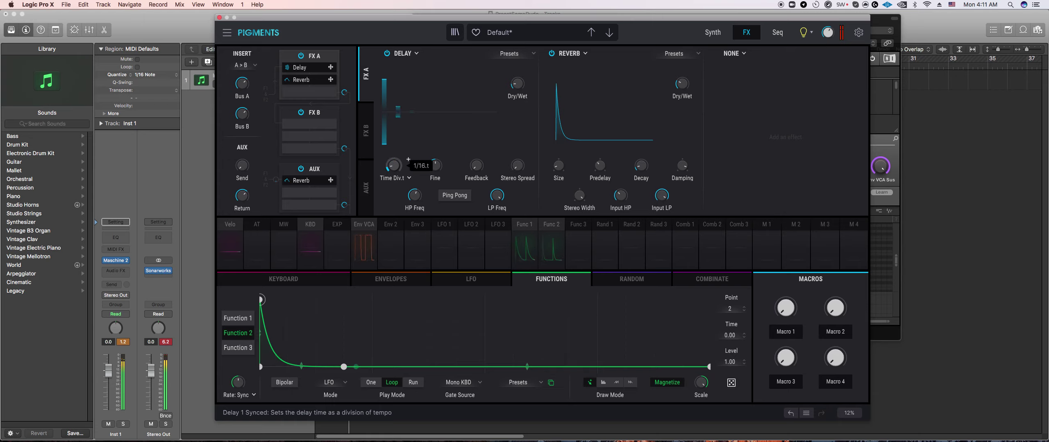
# Step: Set the delay time type to Sync Binary with a short division and raise the feedback to about 0.17
pyautogui.click(409, 178)
pyautogui.click(405, 185)
pyautogui.moveTo(394, 166); pyautogui.dragTo(393, 166)
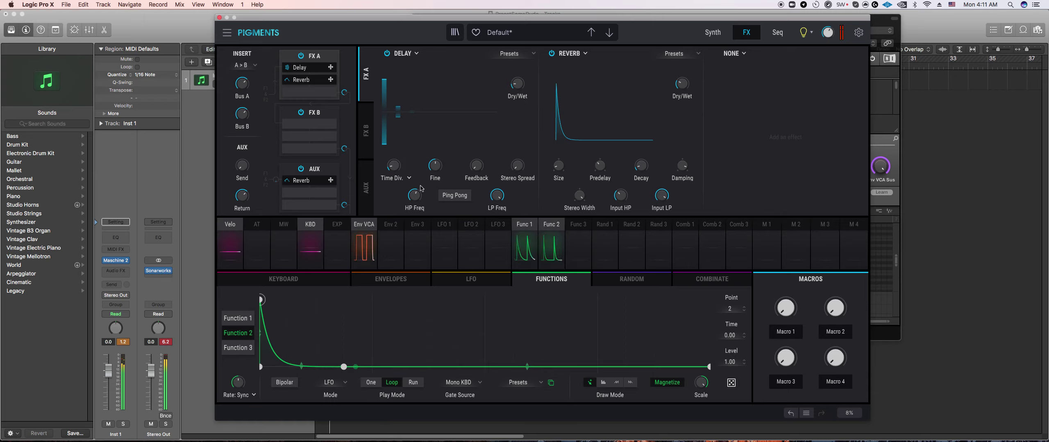
pyautogui.moveTo(393, 165); pyautogui.dragTo(394, 176)
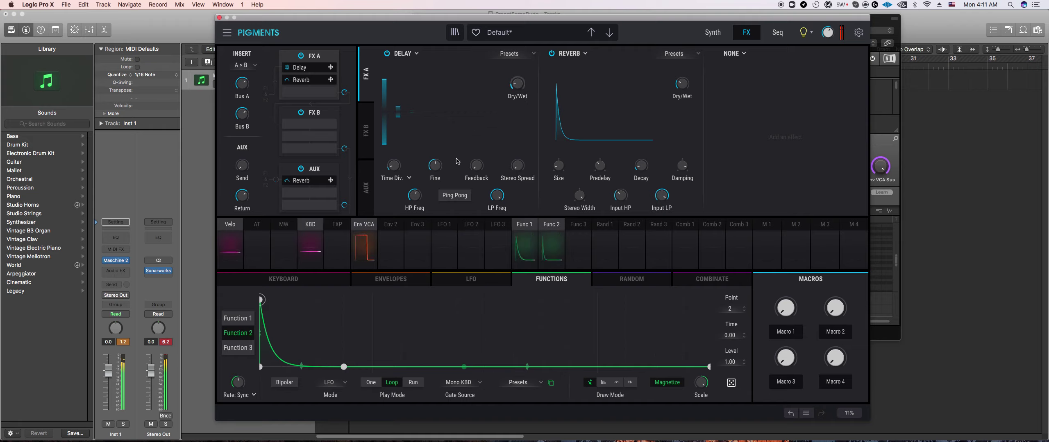
pyautogui.moveTo(476, 166); pyautogui.dragTo(476, 159)
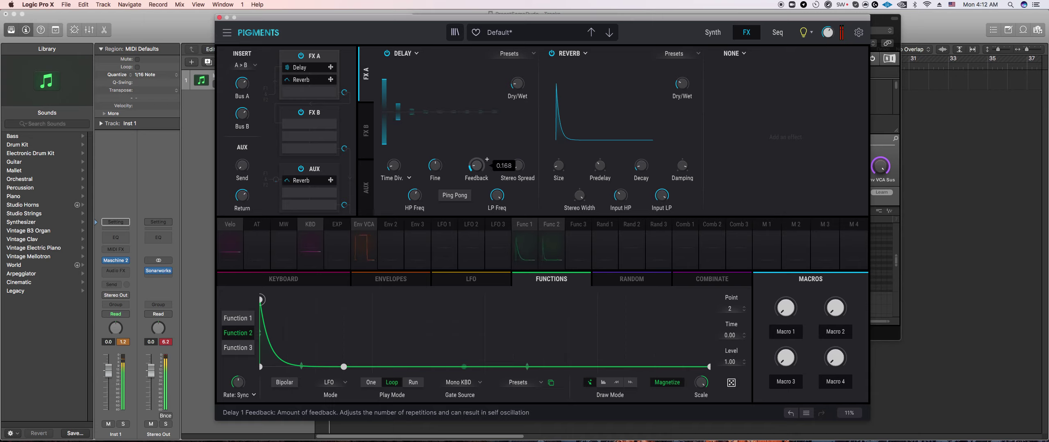
pyautogui.scroll(2, 476, 165)
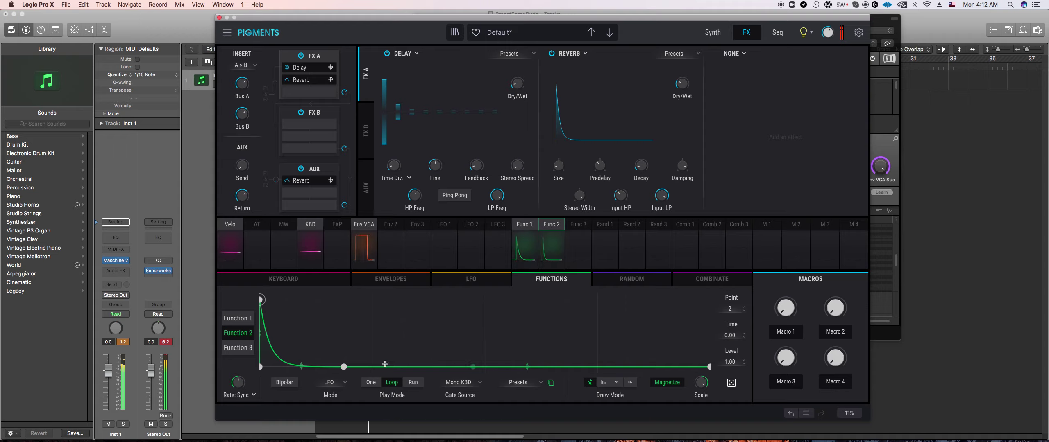
# Step: Add a second peak to Function 2 at time 0.125 and level 0.707 with a curved decay to zero
pyautogui.click(355, 321)
pyautogui.click(372, 366)
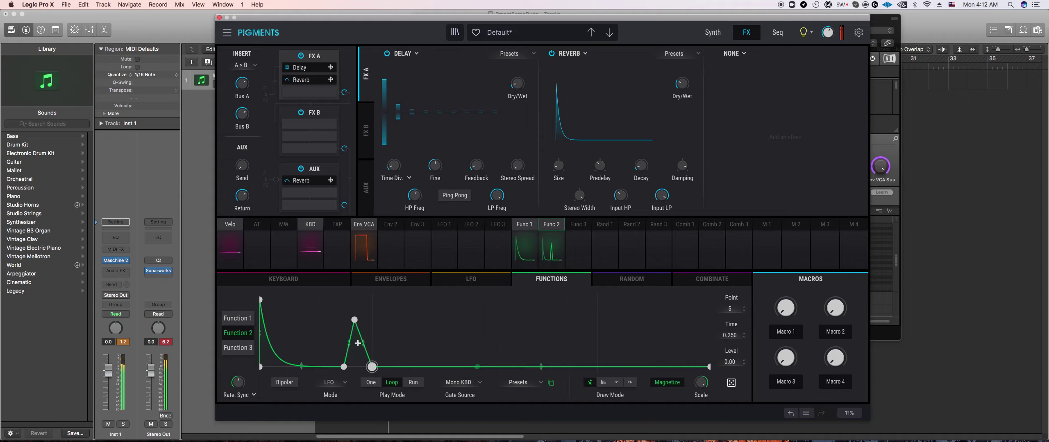
pyautogui.moveTo(354, 320); pyautogui.dragTo(344, 318)
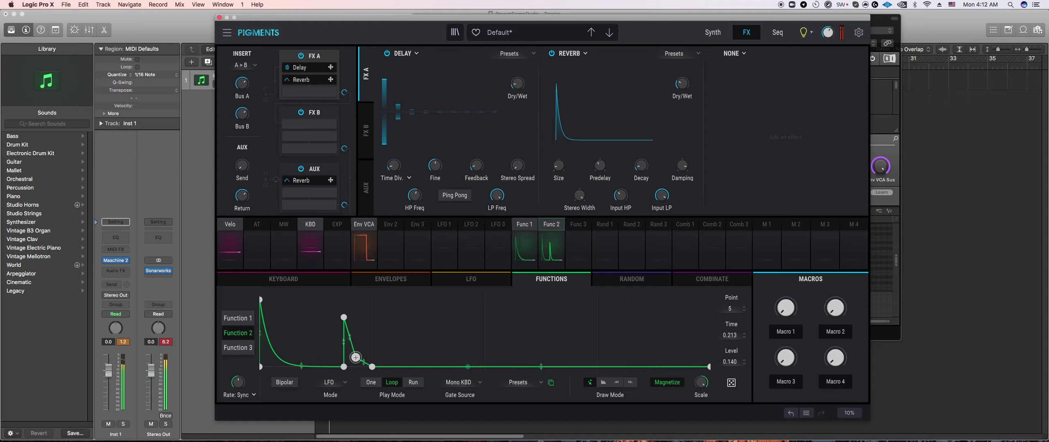
pyautogui.click(315, 337)
pyautogui.moveTo(313, 358); pyautogui.dragTo(315, 367)
pyautogui.rightClick(344, 318)
pyautogui.moveTo(312, 340); pyautogui.dragTo(311, 323)
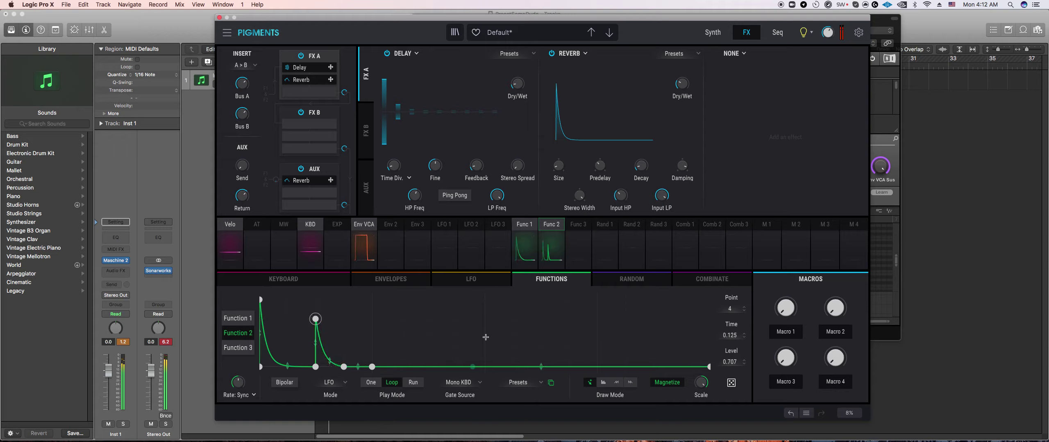
# Step: Lower the delay's dry/wet mix and add a third Function 2 peak at time 0.250, level 0.860, with a curved decay to zero at 0.375
pyautogui.moveTo(521, 86)
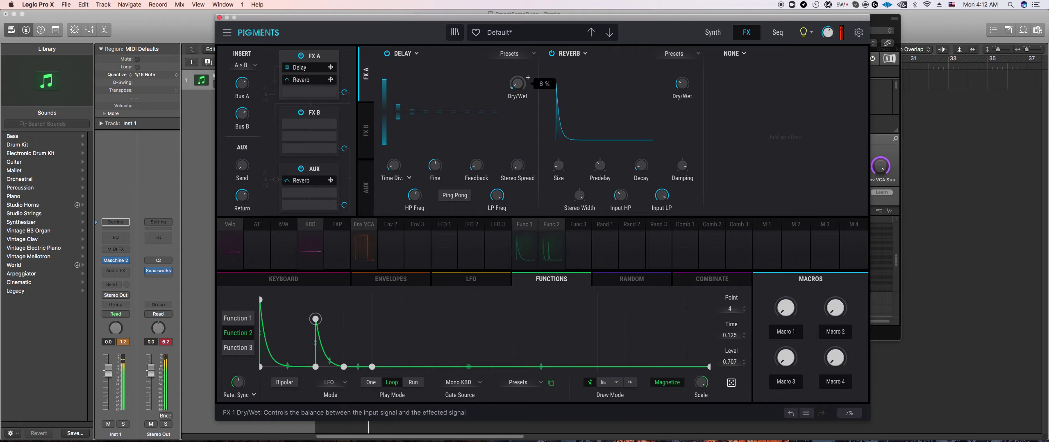
pyautogui.click(371, 309)
pyautogui.click(428, 367)
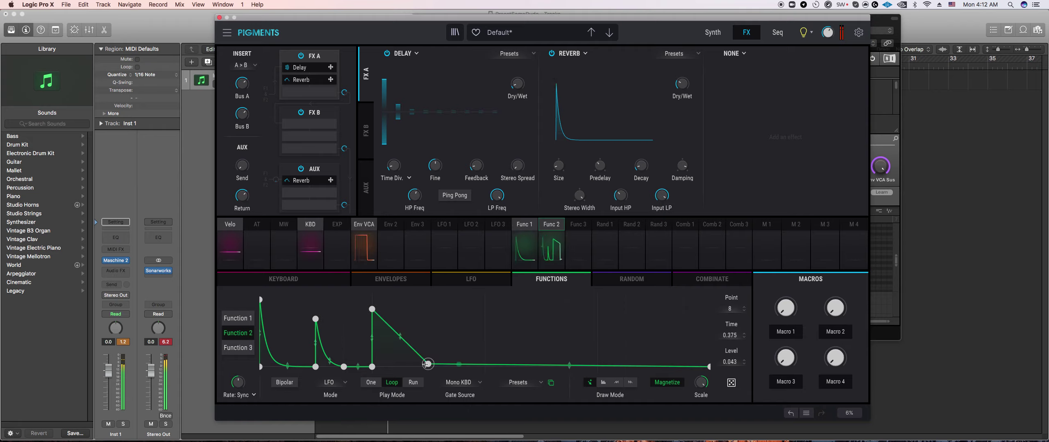
pyautogui.moveTo(400, 338); pyautogui.dragTo(400, 364)
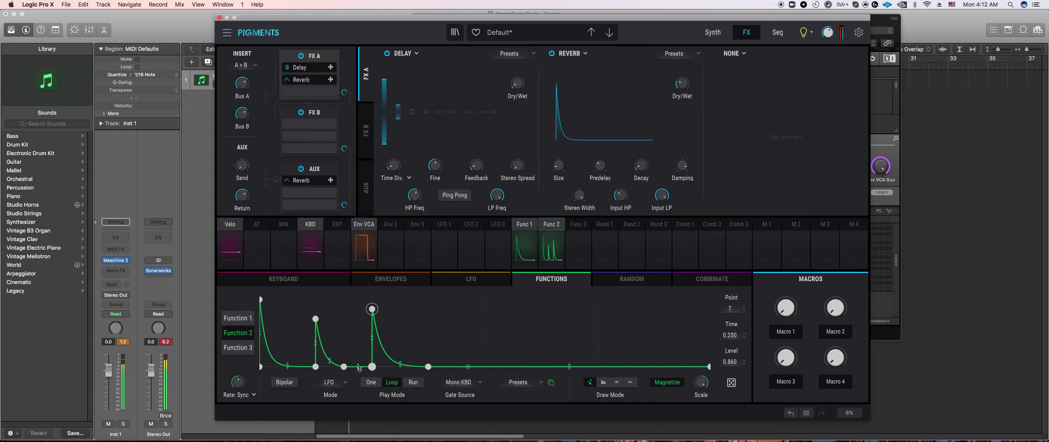
# Step: Add a second peak to Function 1 at time 0.125 with a curved decay to zero at 0.250
pyautogui.click(520, 247)
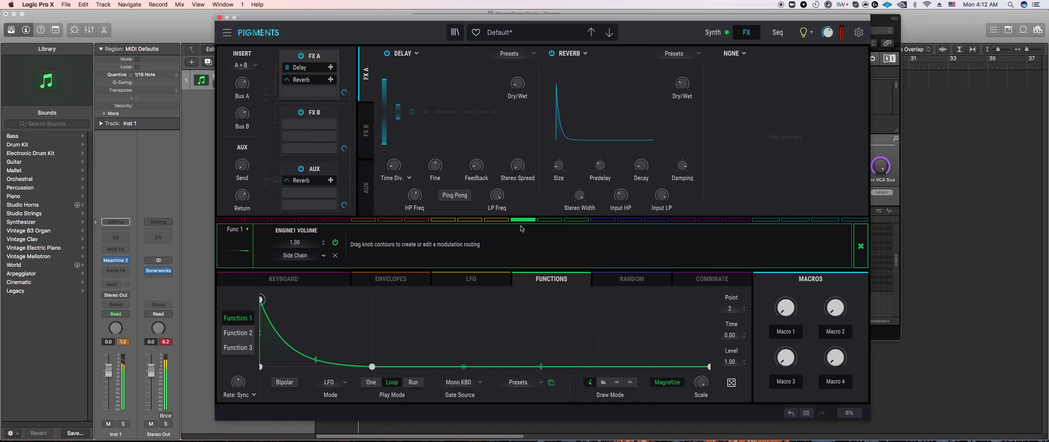
pyautogui.click(342, 371)
pyautogui.moveTo(343, 331); pyautogui.dragTo(343, 325)
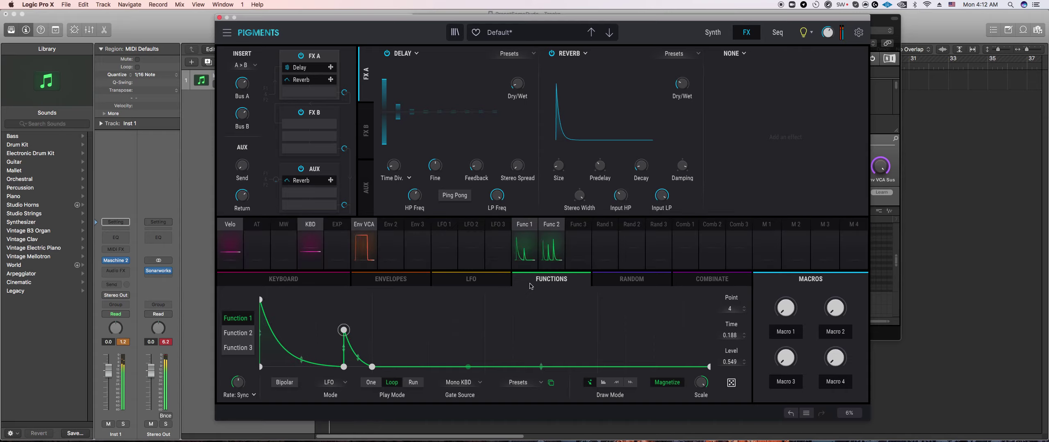
pyautogui.click(552, 228)
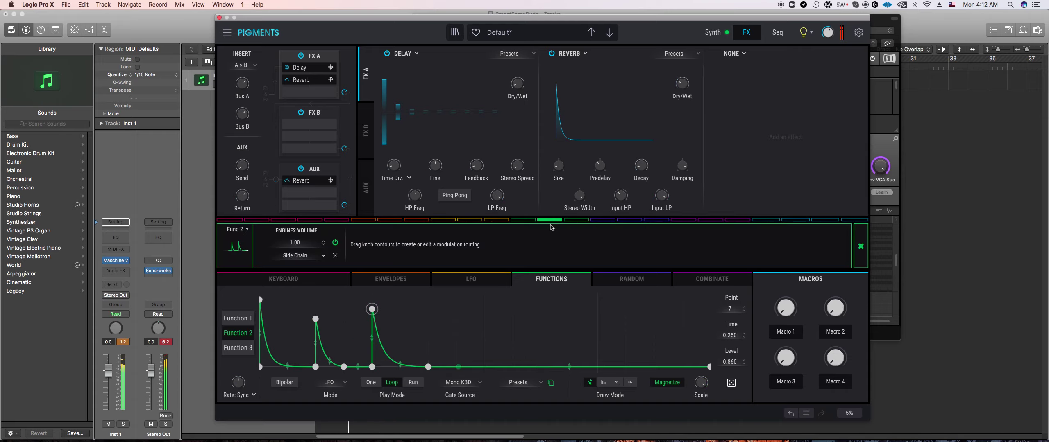
pyautogui.click(238, 318)
pyautogui.click(315, 366)
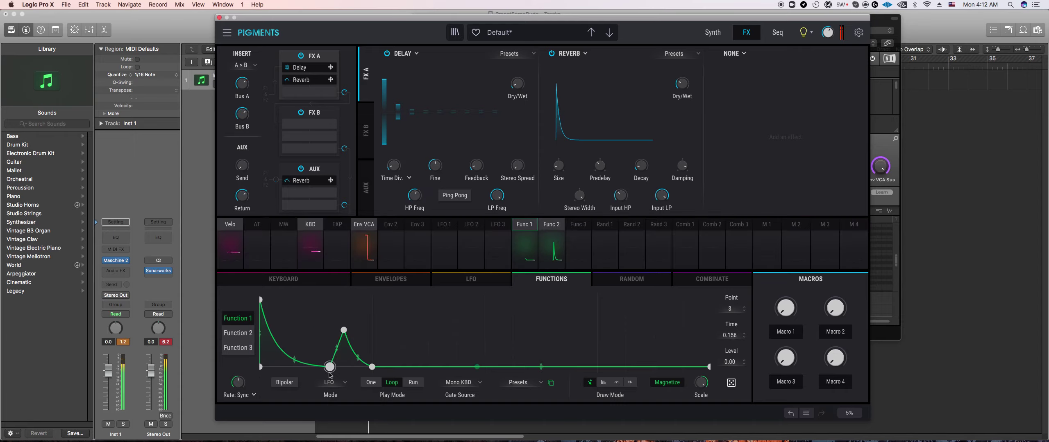
pyautogui.moveTo(345, 334); pyautogui.dragTo(371, 323)
# Step: Add a third Function 1 peak that starts at time 0.250, rises to level 0.713 at 0.313, and drops straight to zero
pyautogui.click(400, 367)
pyautogui.click(399, 326)
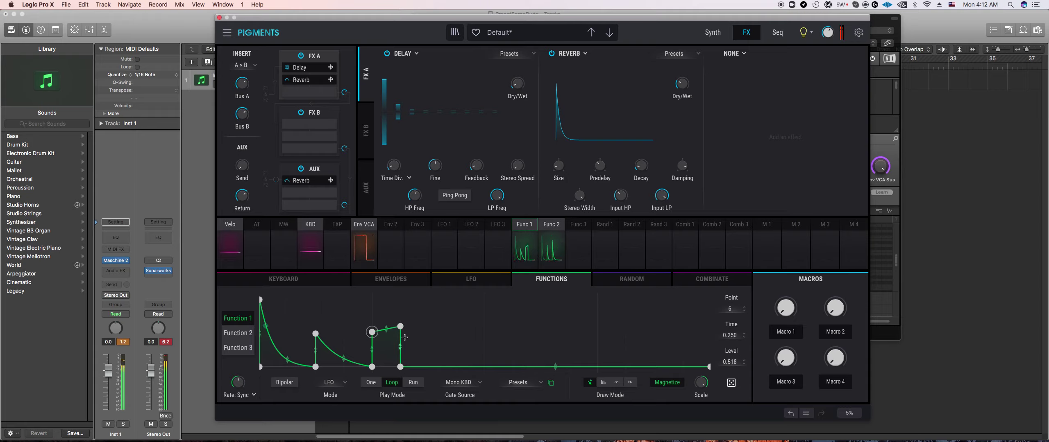
pyautogui.moveTo(374, 334); pyautogui.dragTo(378, 341)
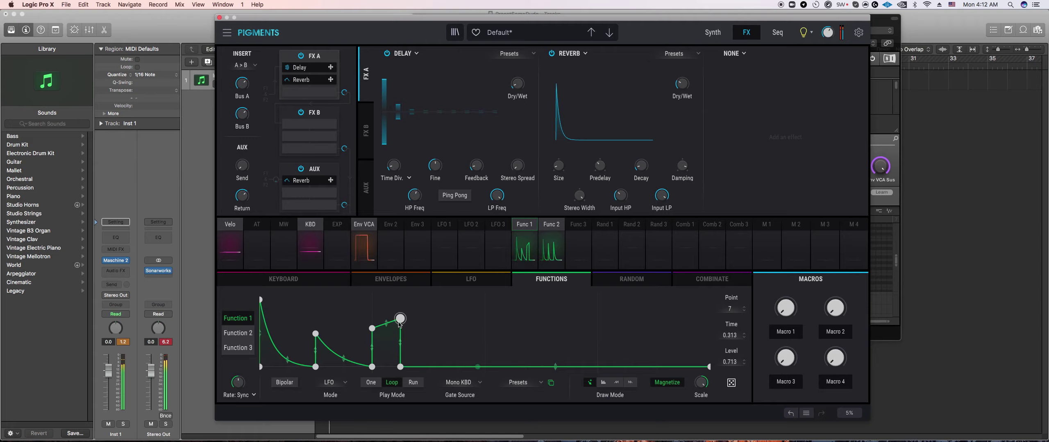
# Step: Switch to Maschine and record a regular sequence of notes for sound 10 across Pattern 1
pyautogui.click(895, 150)
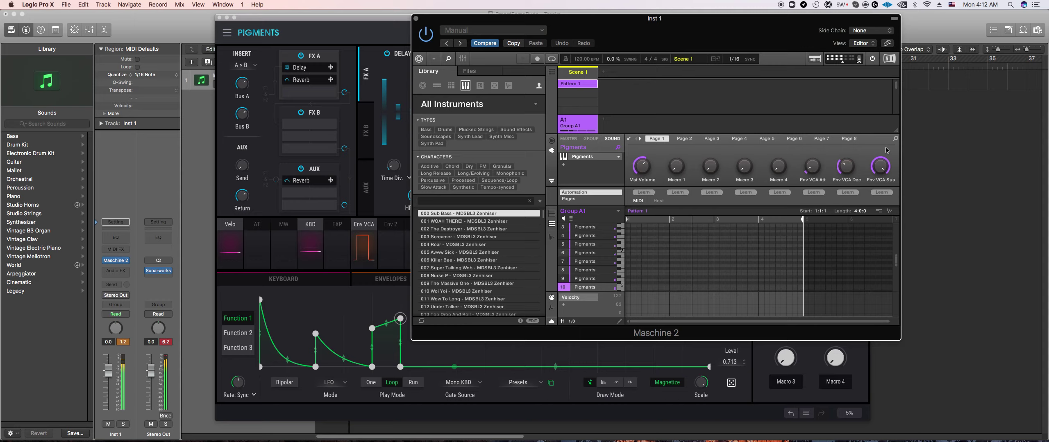
pyautogui.press('r')
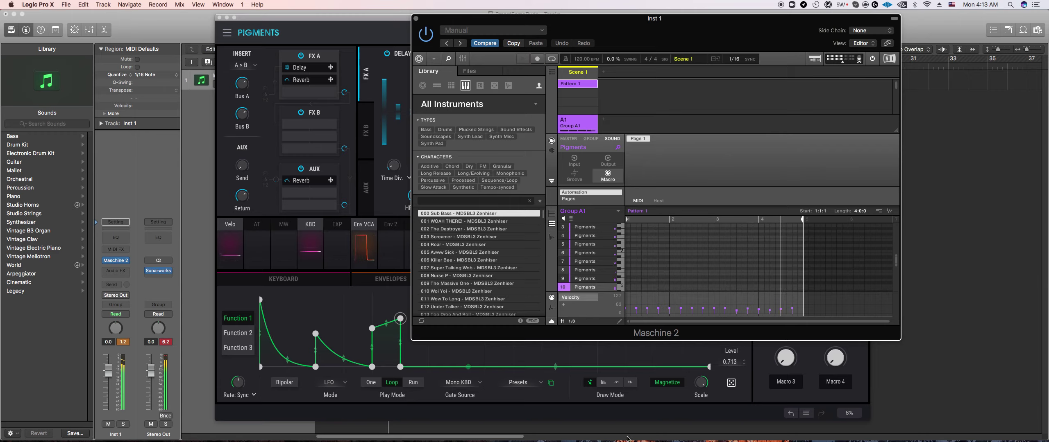
# Step: Set the play mode of Function 1 and Function 2 to One
pyautogui.click(371, 380)
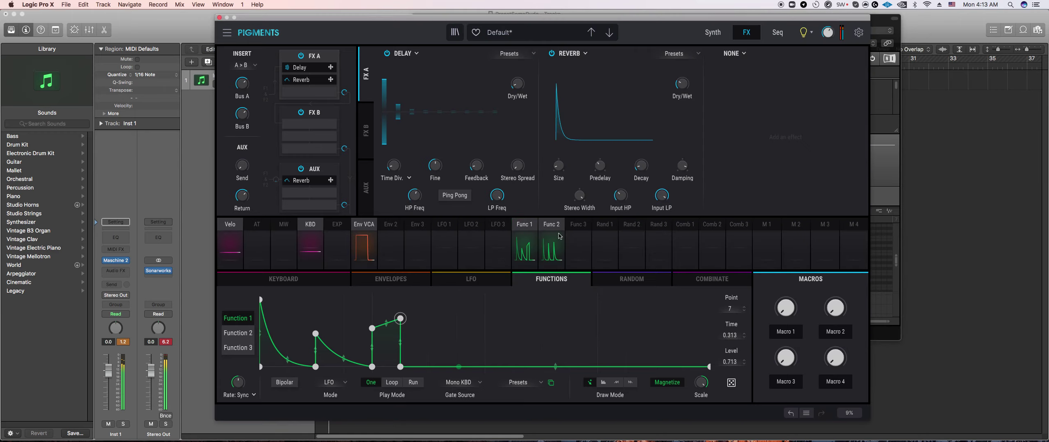
pyautogui.click(550, 246)
pyautogui.click(371, 383)
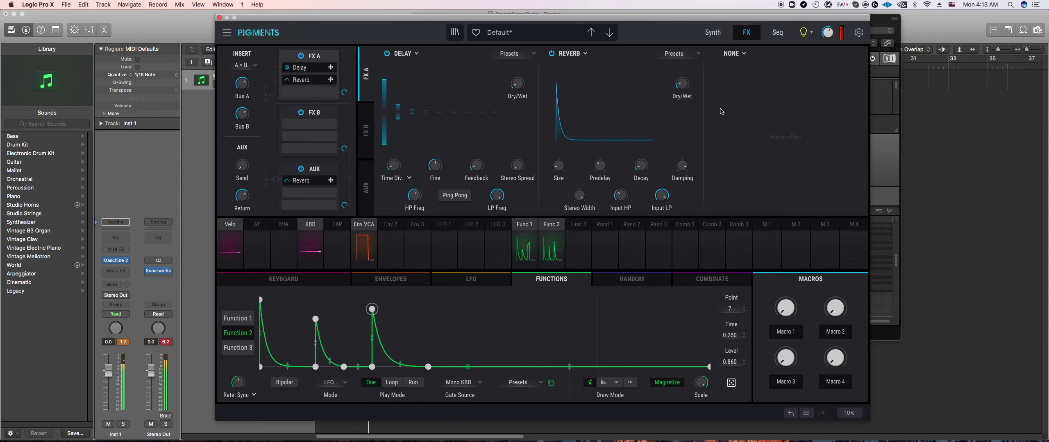
# Step: Select all notes of sound 3 in the Maschine pattern and open that sound's groove settings
pyautogui.click(881, 184)
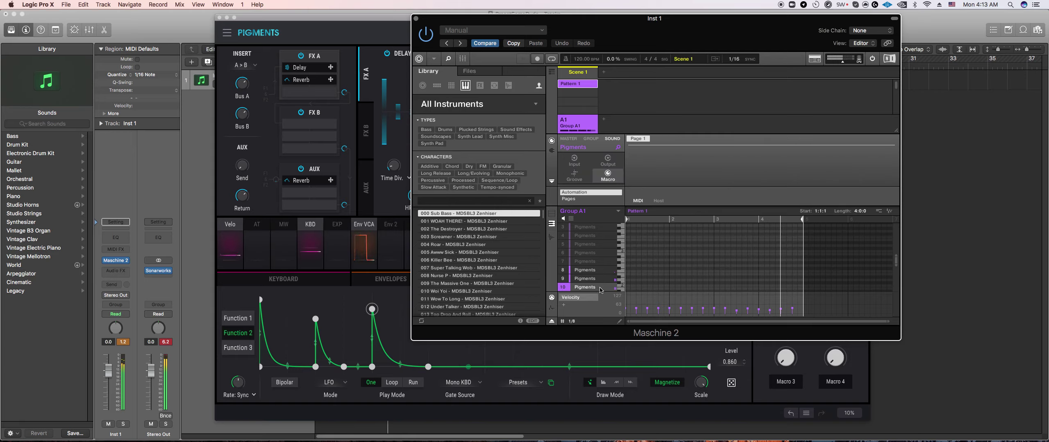
pyautogui.click(552, 213)
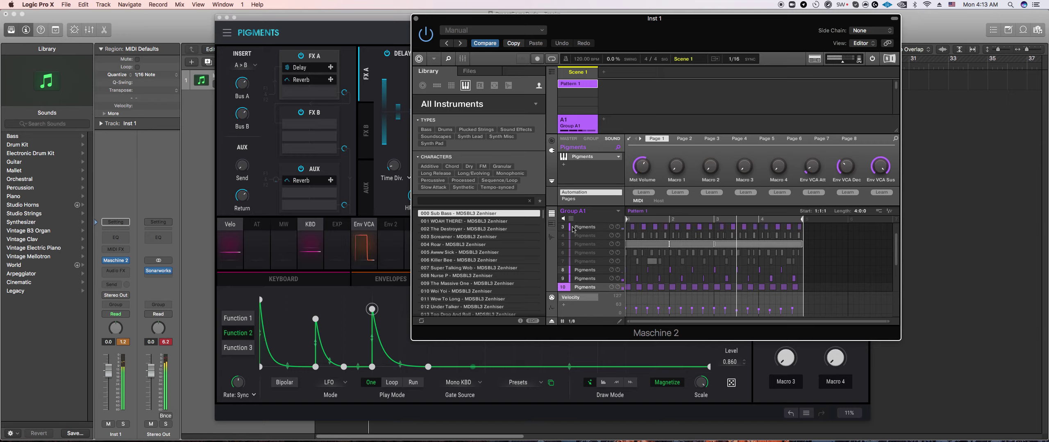
pyautogui.scroll(2, 581, 242)
pyautogui.click(584, 246)
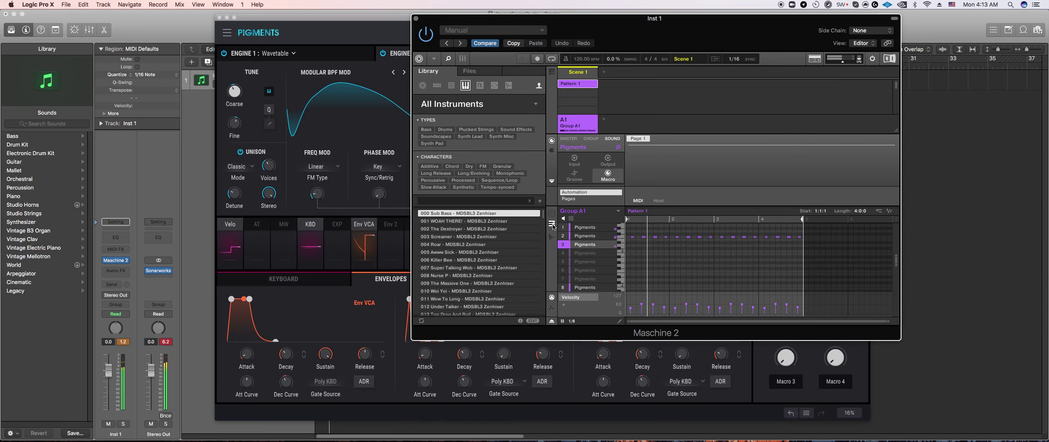
pyautogui.moveTo(815, 245); pyautogui.dragTo(625, 221)
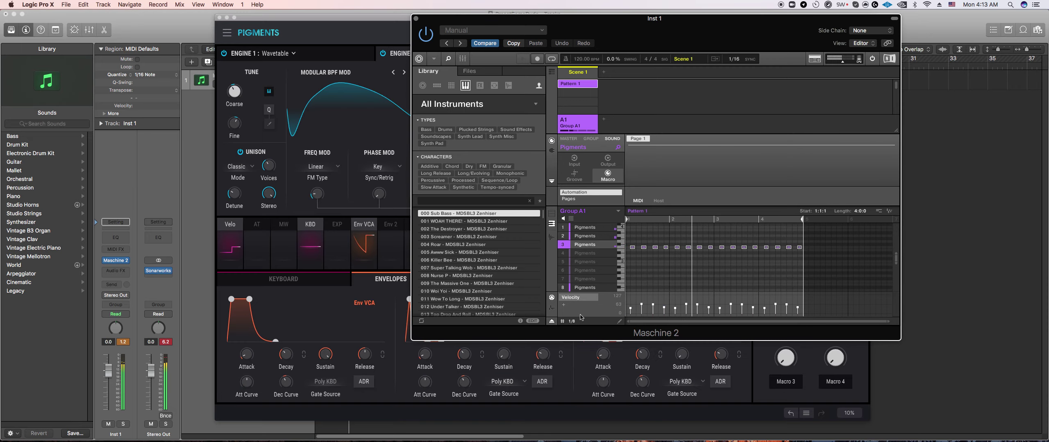
pyautogui.click(574, 176)
# Step: Try a 1/2 swing cycle with a raised swing amount on sound 3
pyautogui.click(676, 166)
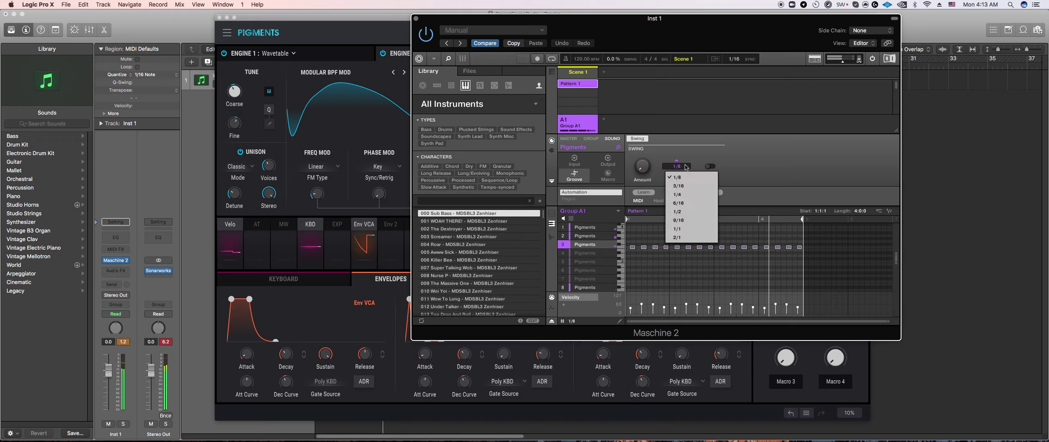
pyautogui.click(680, 214)
pyautogui.moveTo(641, 166); pyautogui.dragTo(642, 155)
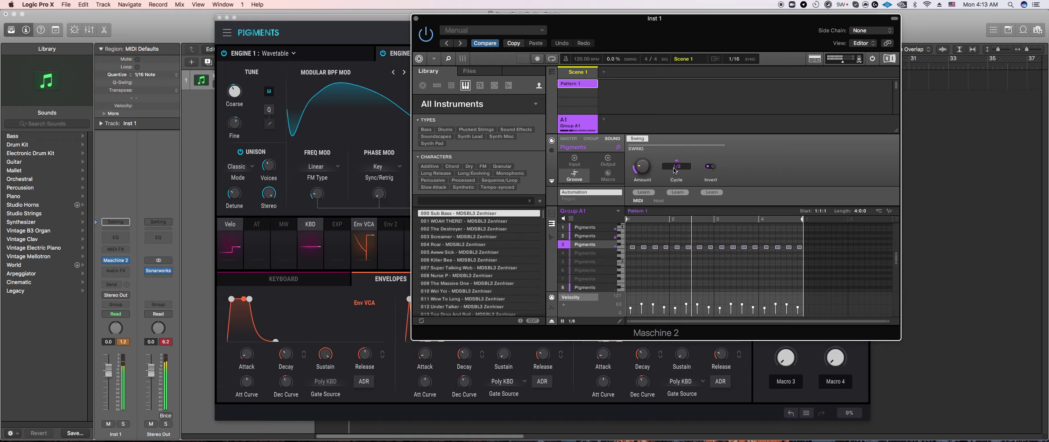
# Step: Set sound 3's swing cycle to 1/4 and its swing amount to about 46%
pyautogui.click(676, 166)
pyautogui.click(677, 194)
pyautogui.moveTo(642, 166); pyautogui.dragTo(642, 162)
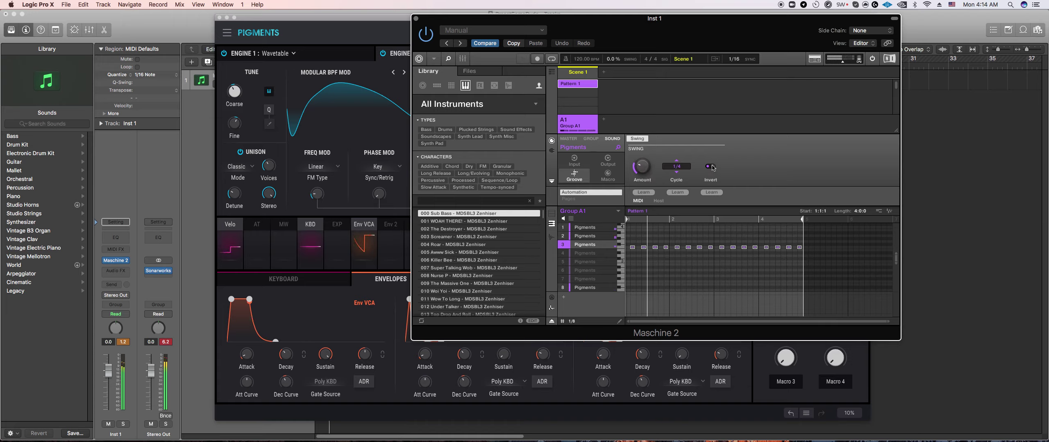
pyautogui.moveTo(642, 165); pyautogui.dragTo(642, 156)
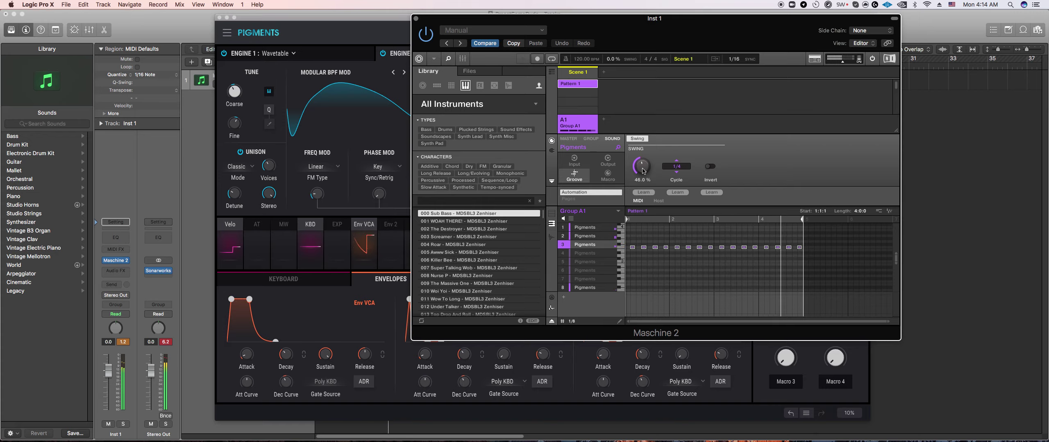
# Step: Select sound 4 and raise its swing amount to about 25% with a 1/8 cycle
pyautogui.click(594, 255)
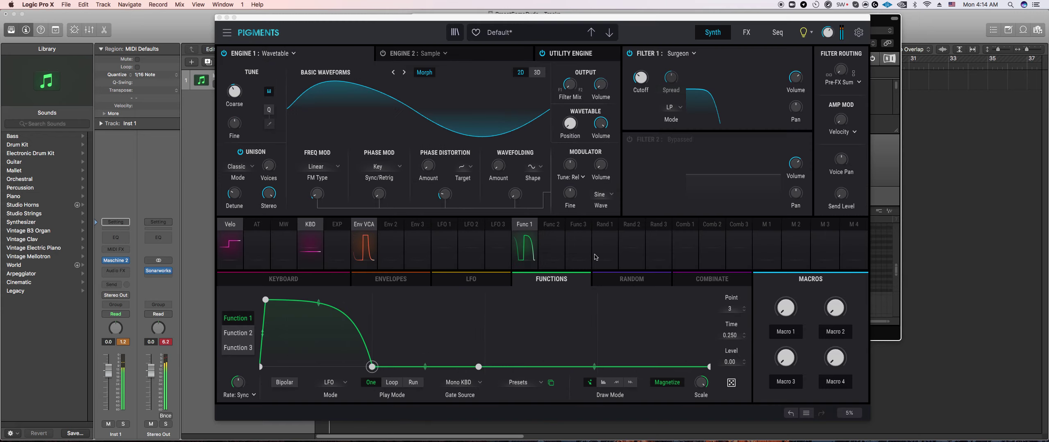
pyautogui.click(898, 167)
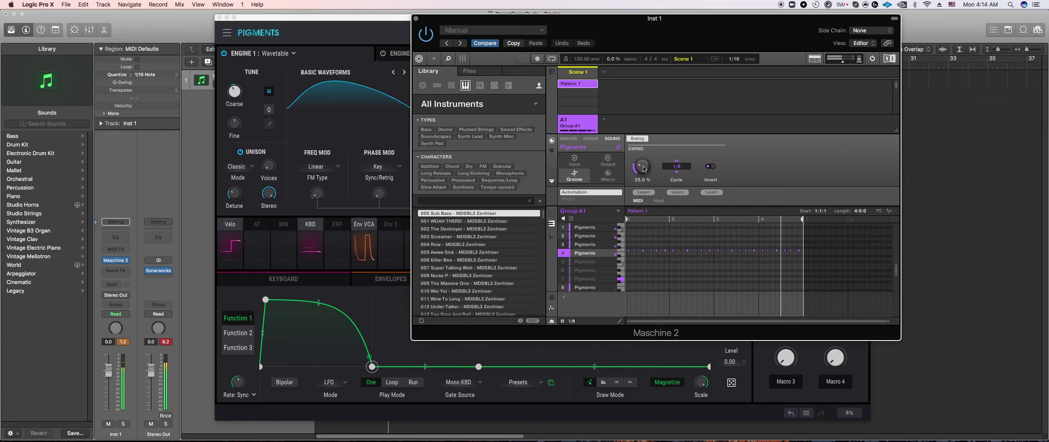
pyautogui.moveTo(642, 172); pyautogui.dragTo(643, 167)
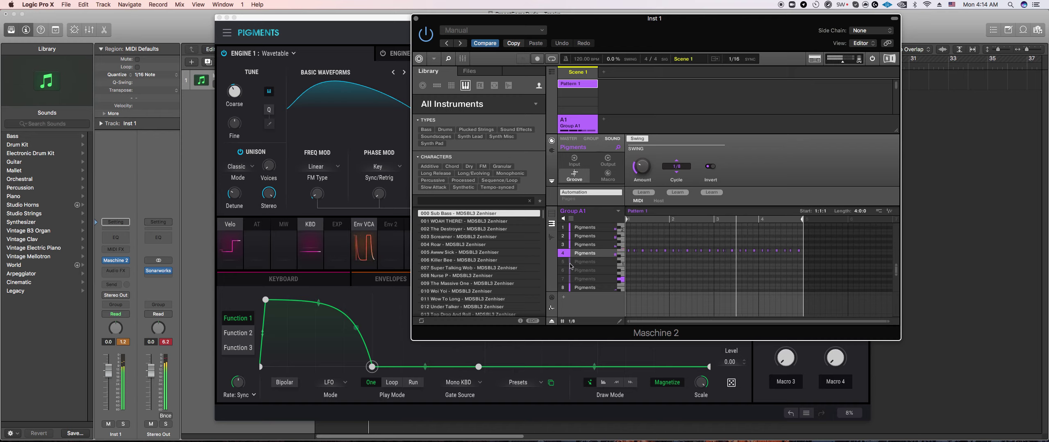
# Step: Show the pattern of all the group's sounds, unmute sound 6 and compare the mix with sound 7 muted and unmuted
pyautogui.click(551, 214)
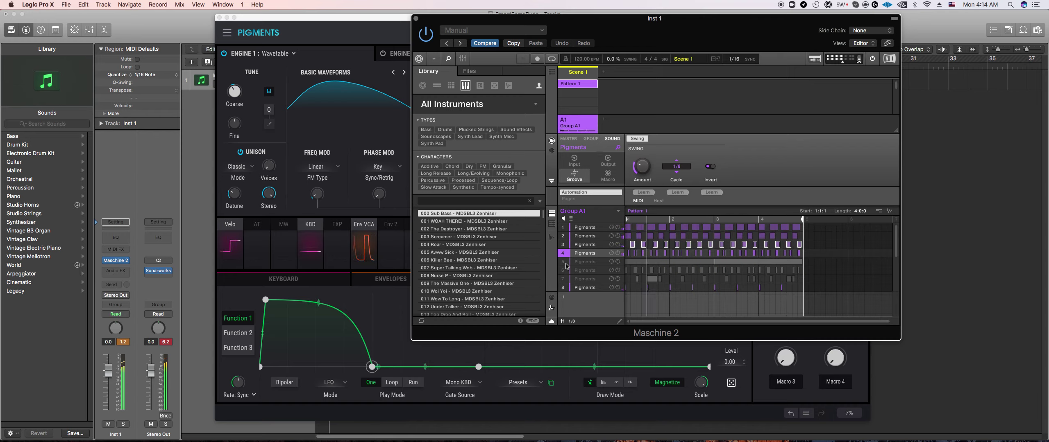
pyautogui.click(563, 272)
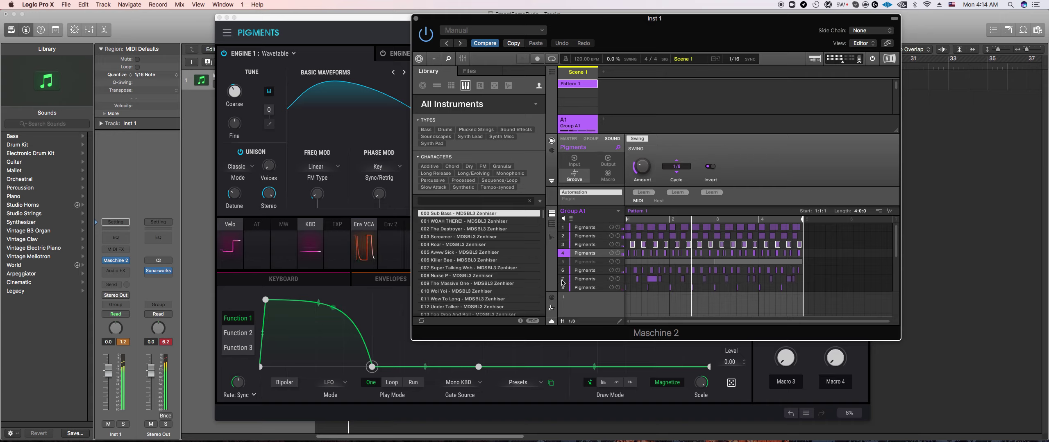
pyautogui.click(563, 281)
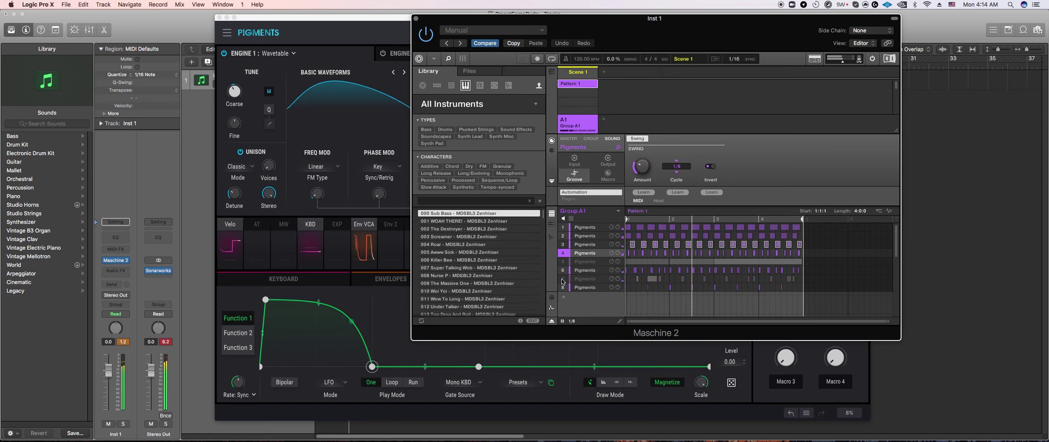
pyautogui.click(562, 281)
pyautogui.scroll(-1, 563, 281)
pyautogui.scroll(1, 563, 282)
# Step: Audition sound 5 in the mix by toggling its mute, and leave it unmuted
pyautogui.moveTo(563, 264)
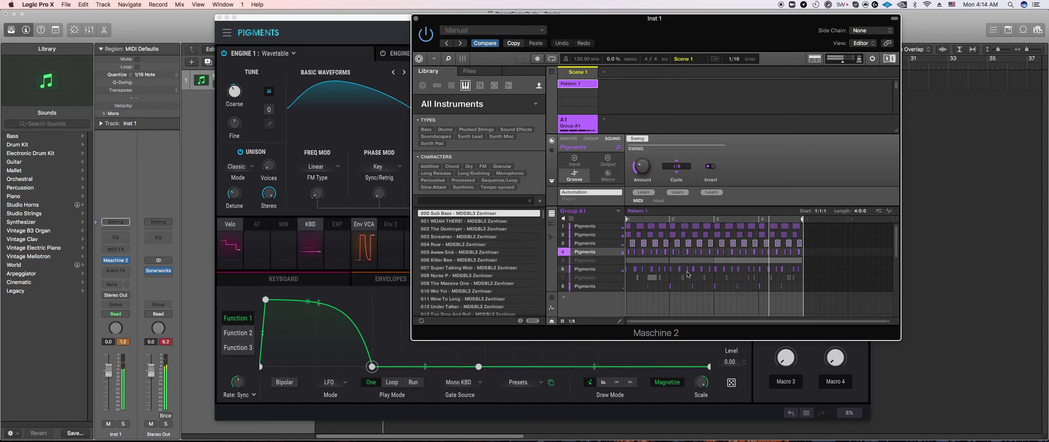
pyautogui.click(563, 262)
pyautogui.click(563, 262)
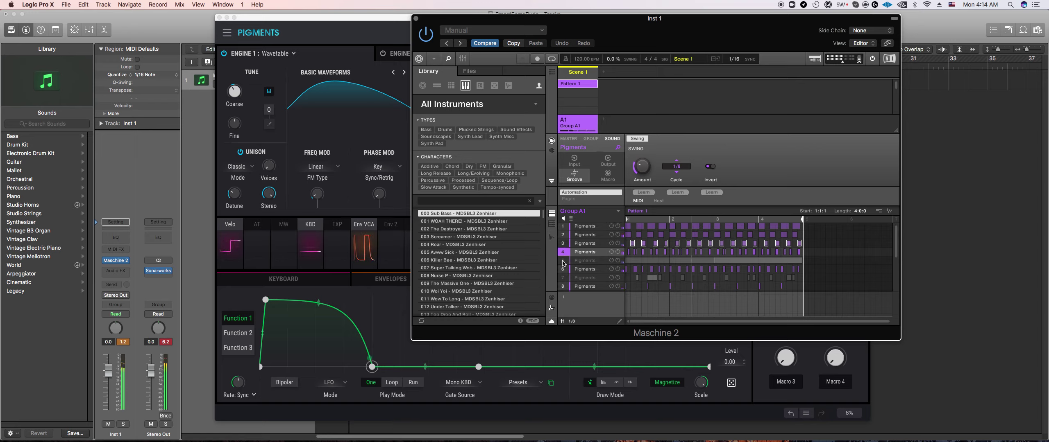
pyautogui.click(563, 263)
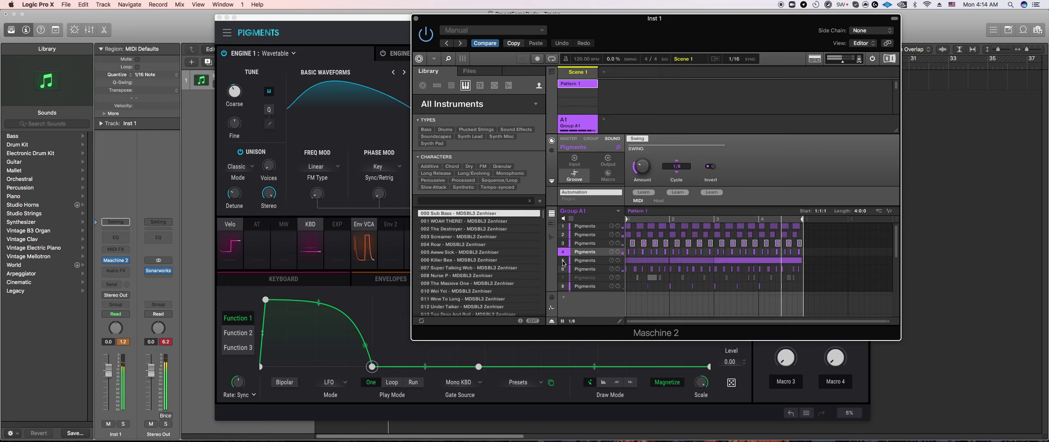
pyautogui.click(562, 263)
pyautogui.click(563, 262)
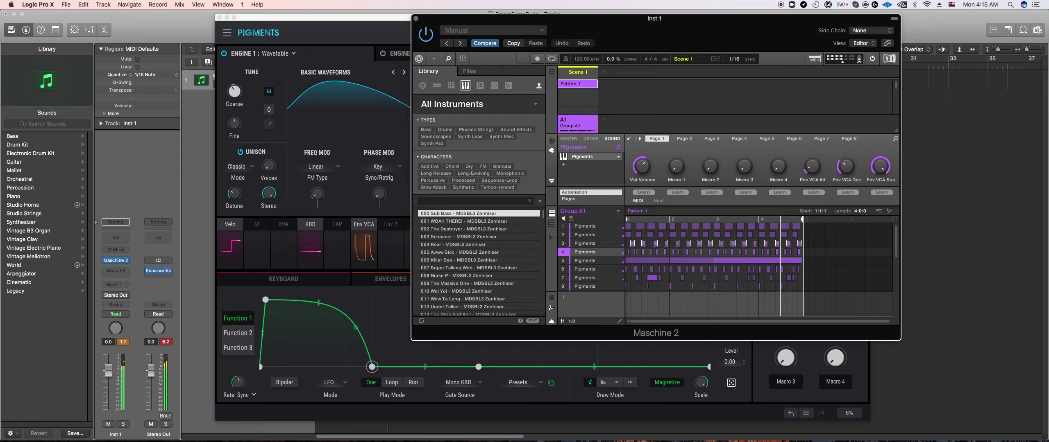
# Step: Select sound 7 and add a short high note around the middle of bar 4 in its piano roll
pyautogui.moveTo(589, 274)
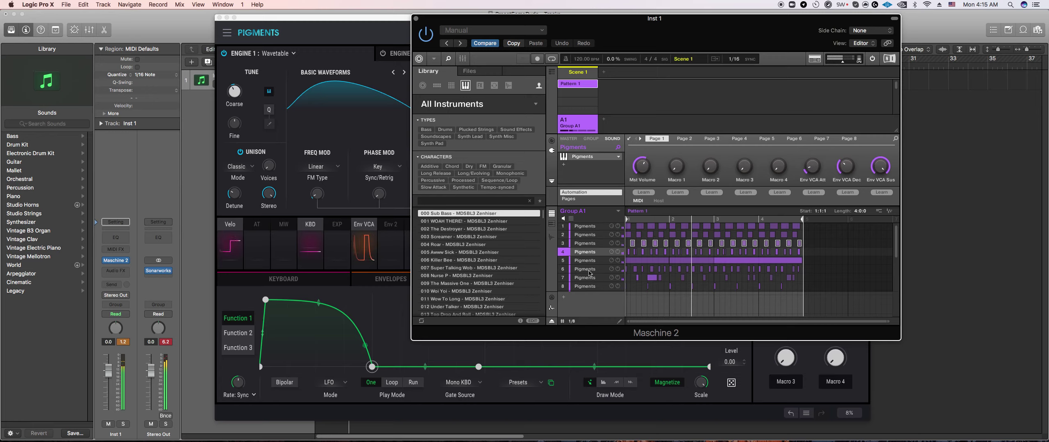
pyautogui.click(551, 223)
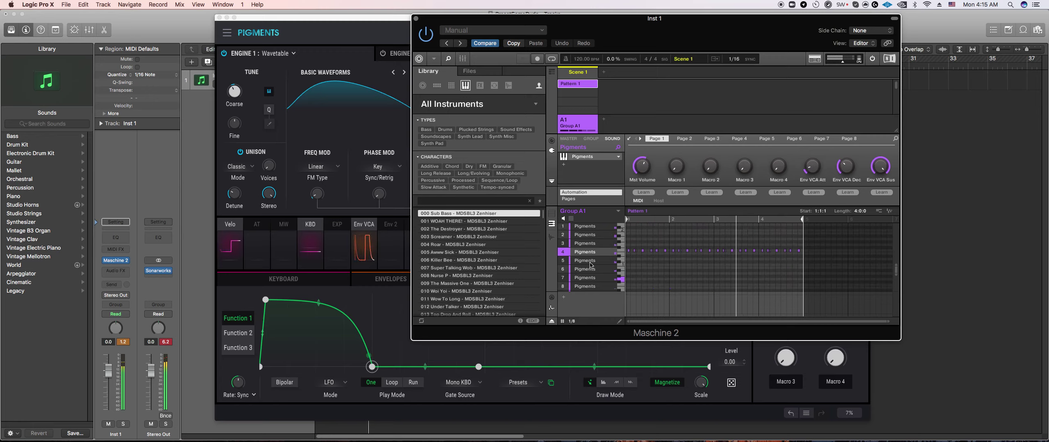
pyautogui.click(551, 214)
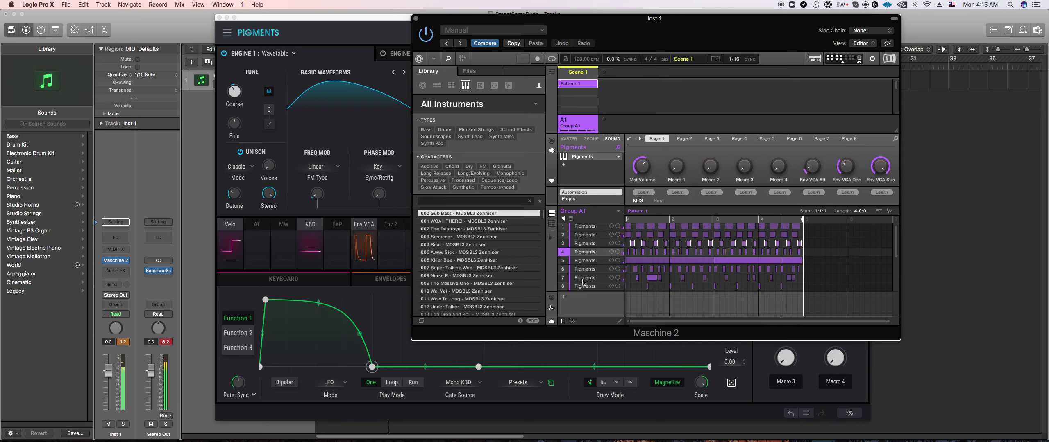
pyautogui.click(583, 279)
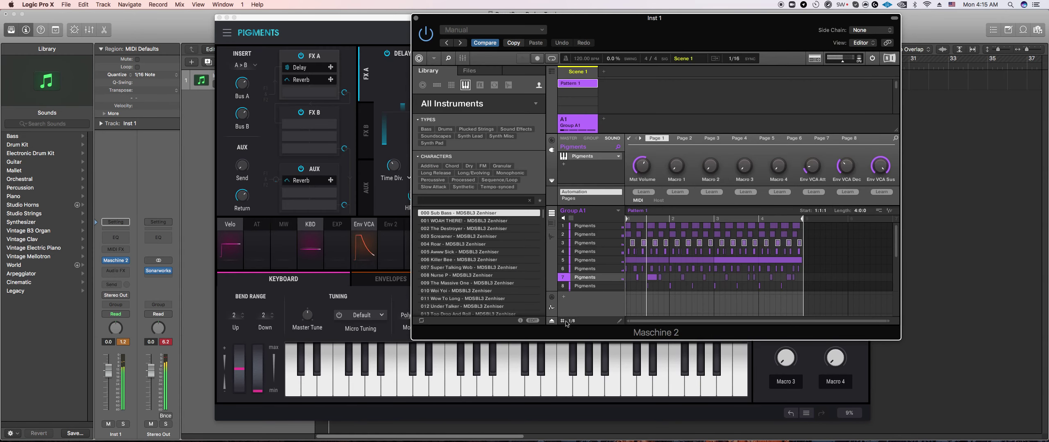
pyautogui.click(552, 224)
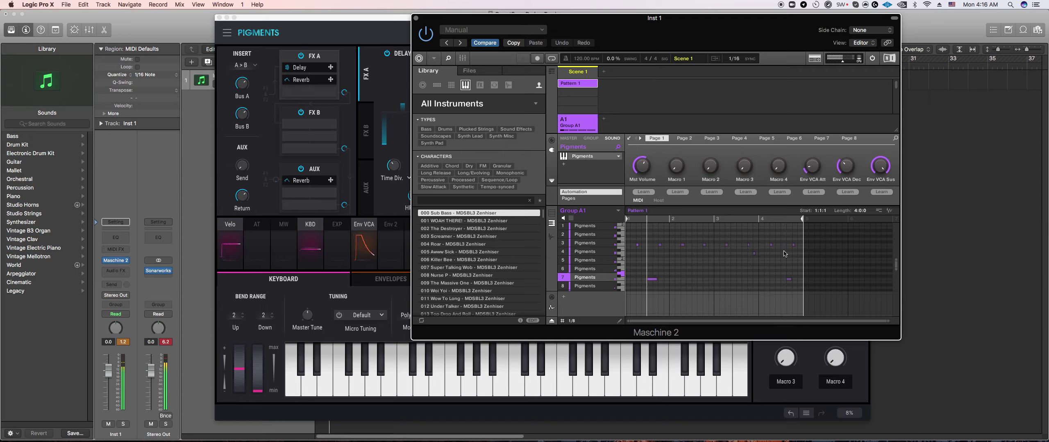
pyautogui.scroll(1, 783, 253)
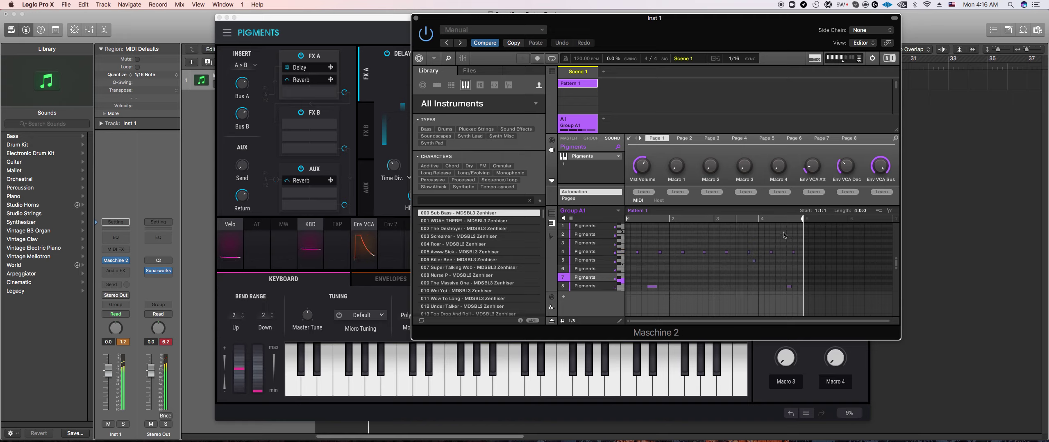
pyautogui.click(783, 232)
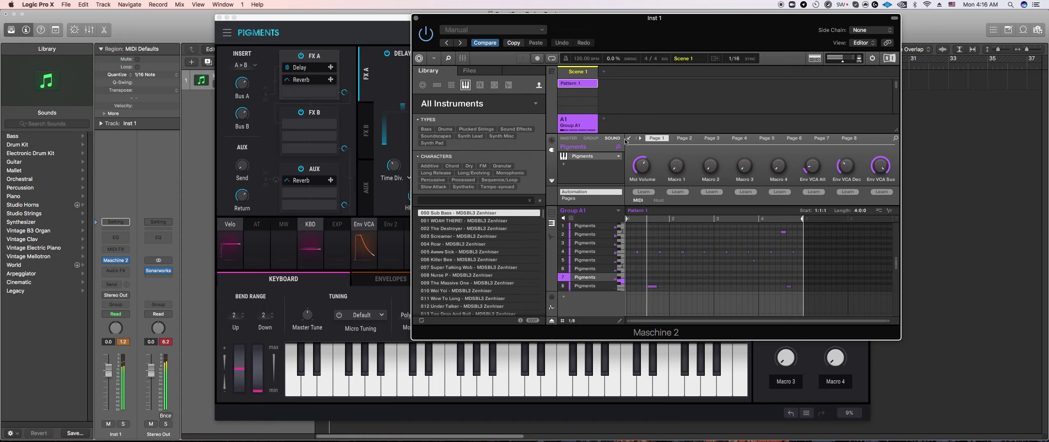
# Step: Open the untouched default Pigments patch on a sound further down the group
pyautogui.moveTo(642, 166); pyautogui.dragTo(642, 166)
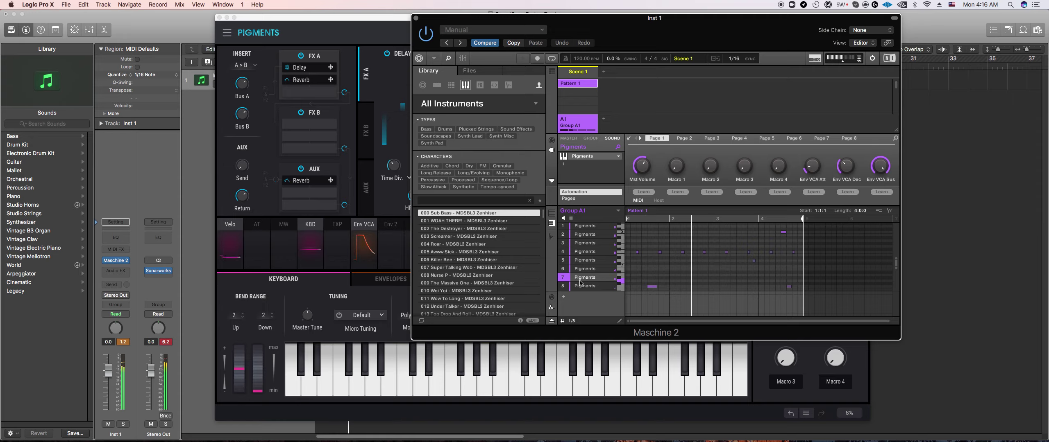
pyautogui.scroll(-5, 589, 272)
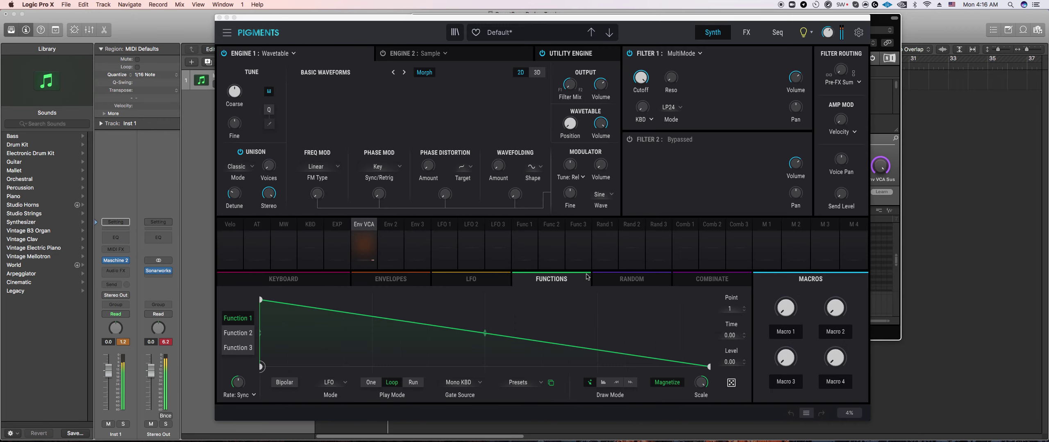
pyautogui.click(392, 208)
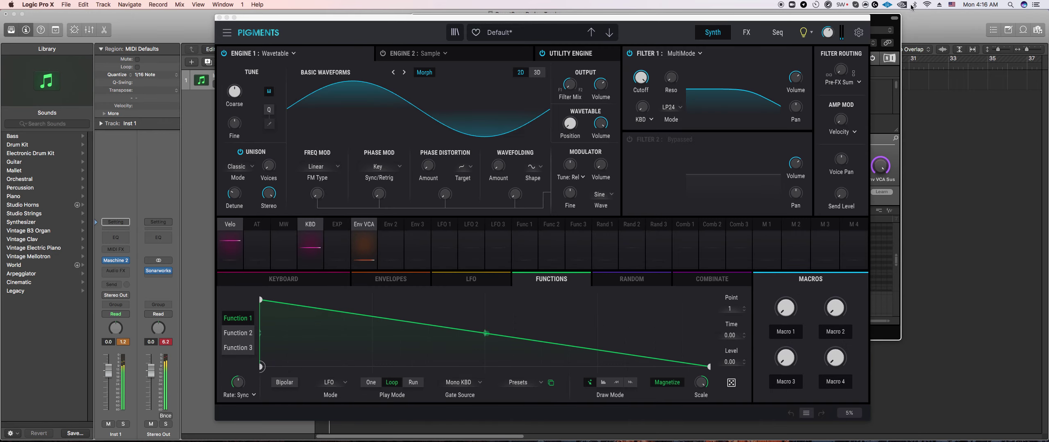